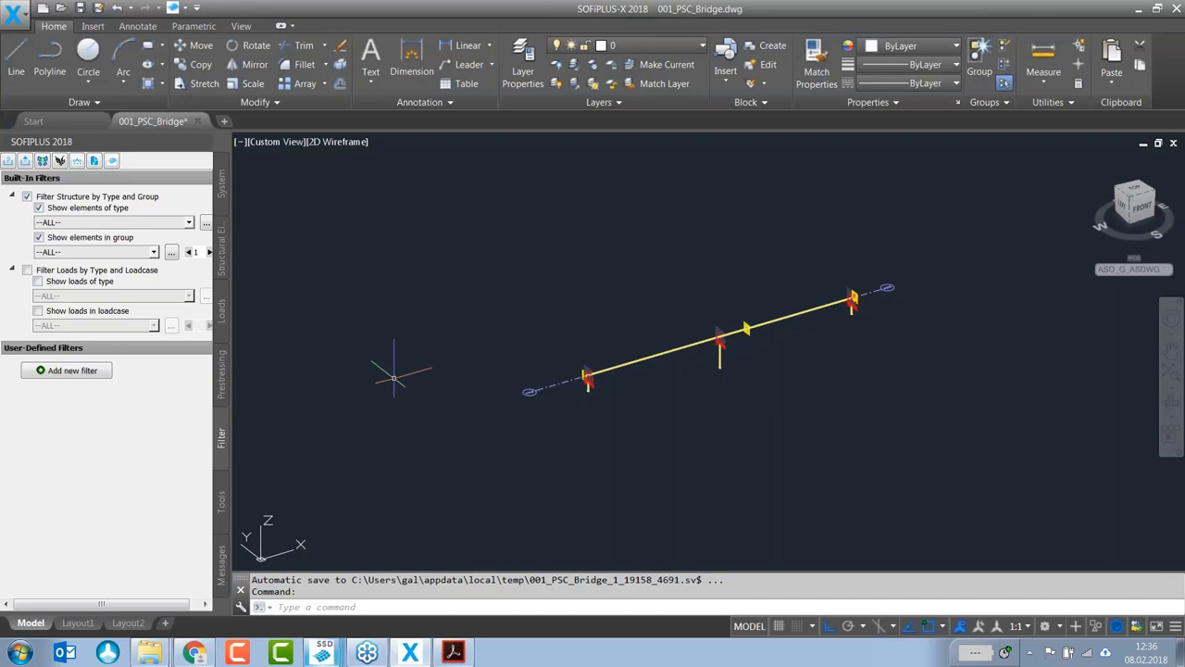
Step: Expand the materials list in the system tree and look over the options for adding new materials
click(223, 190)
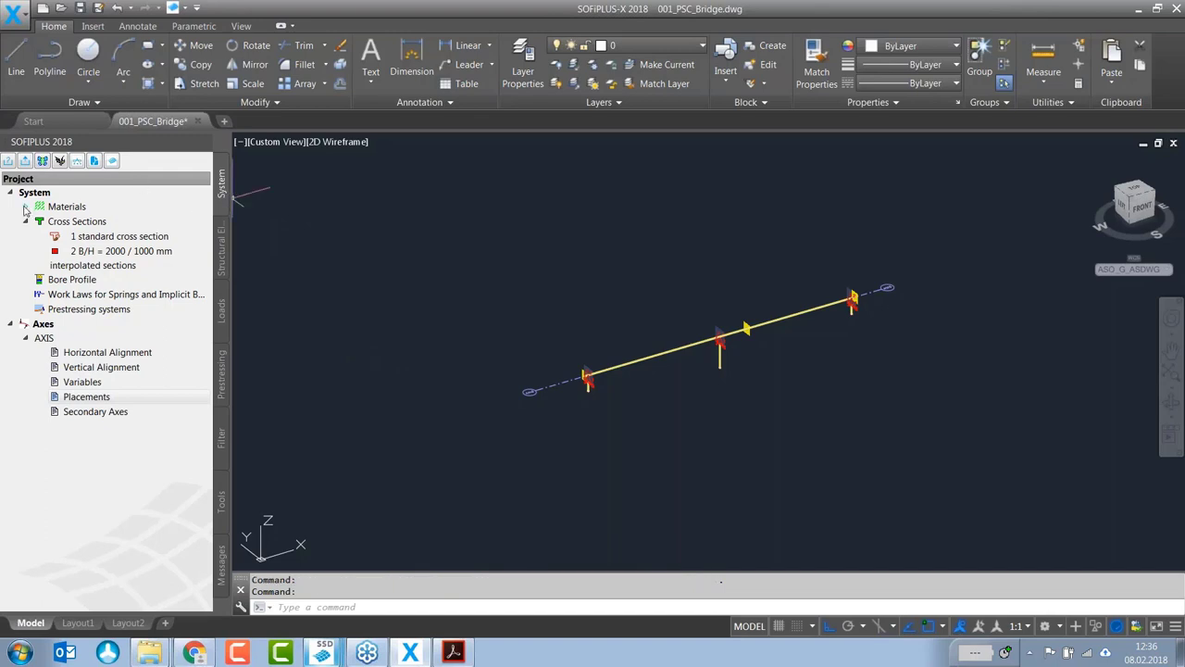
click(25, 207)
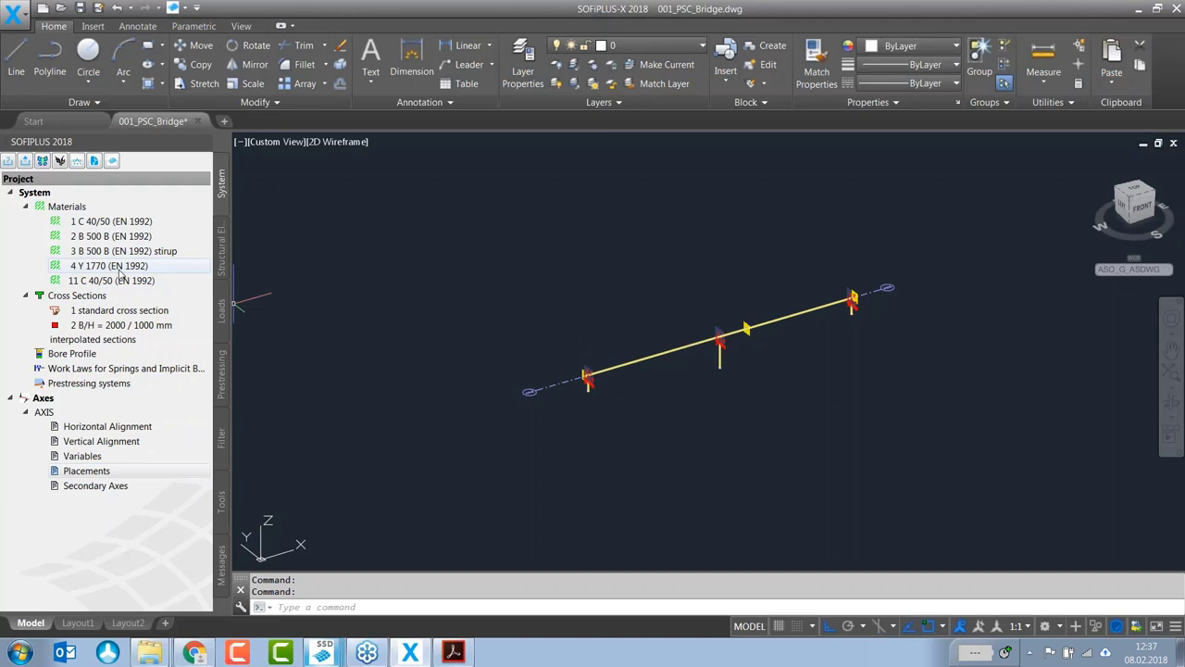
right_click(83, 207)
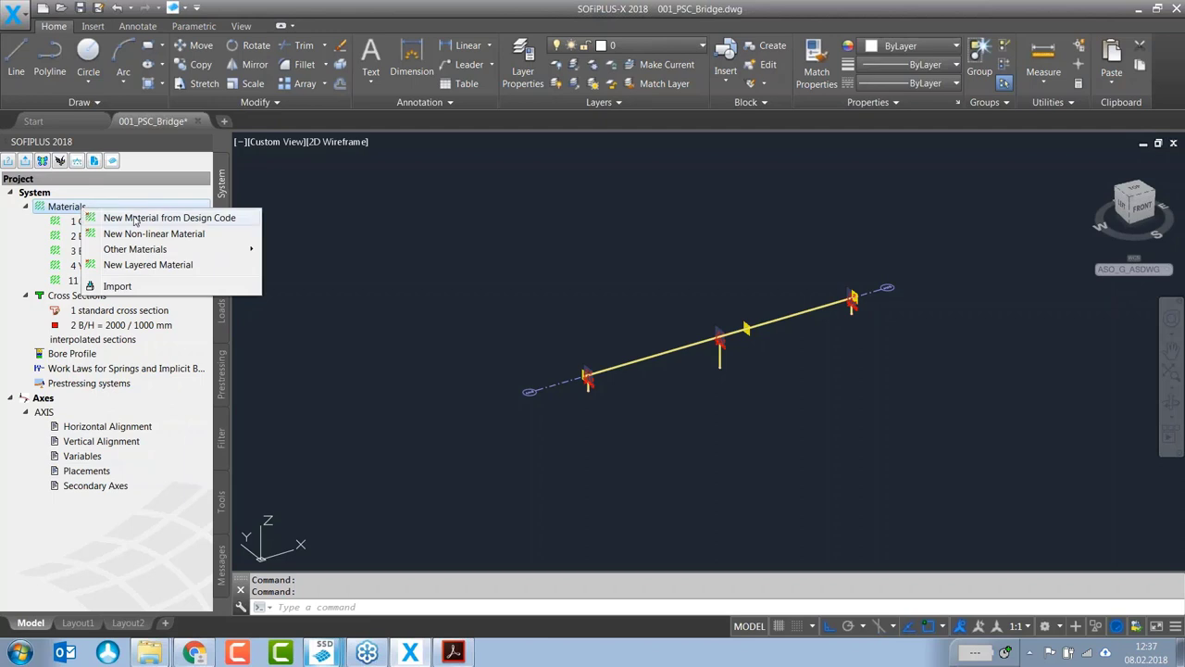
click(95, 250)
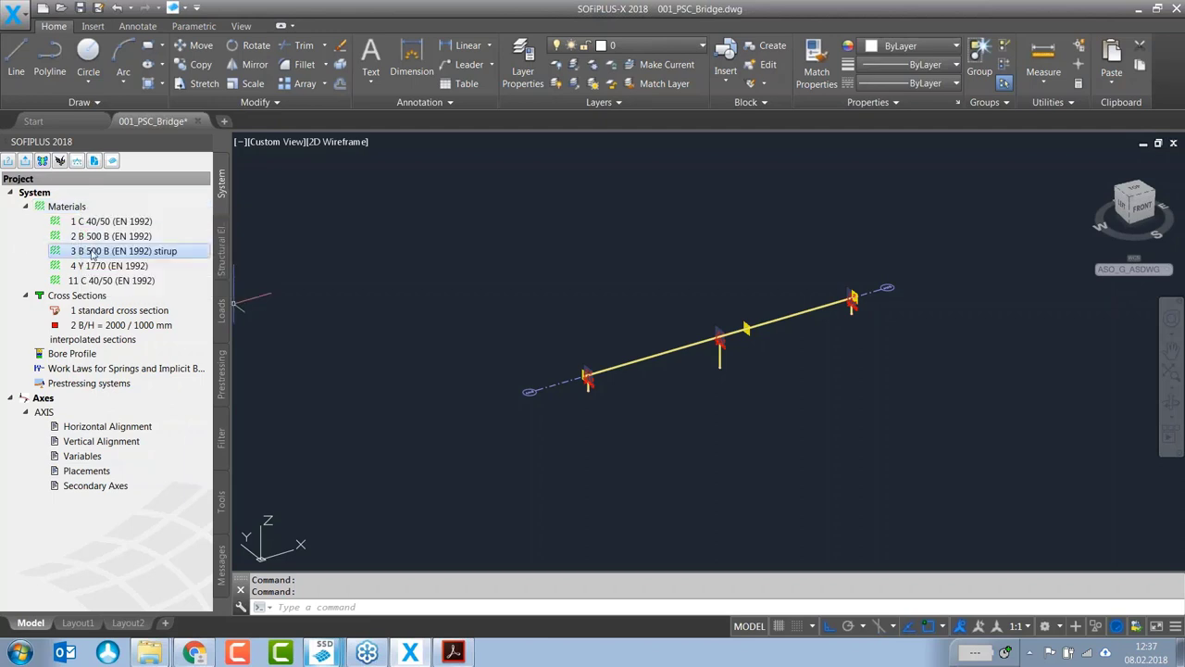
Step: Review the material types and general properties of the Y 1770 prestressing steel, leaving the material unchanged
double_click(120, 267)
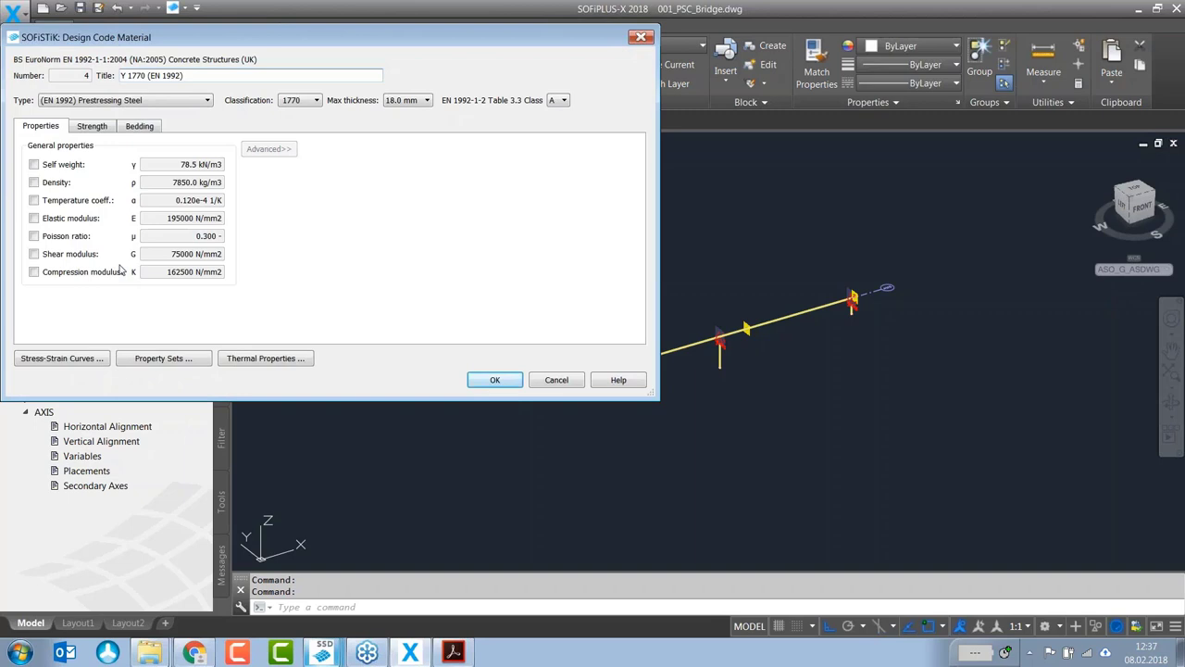
click(208, 100)
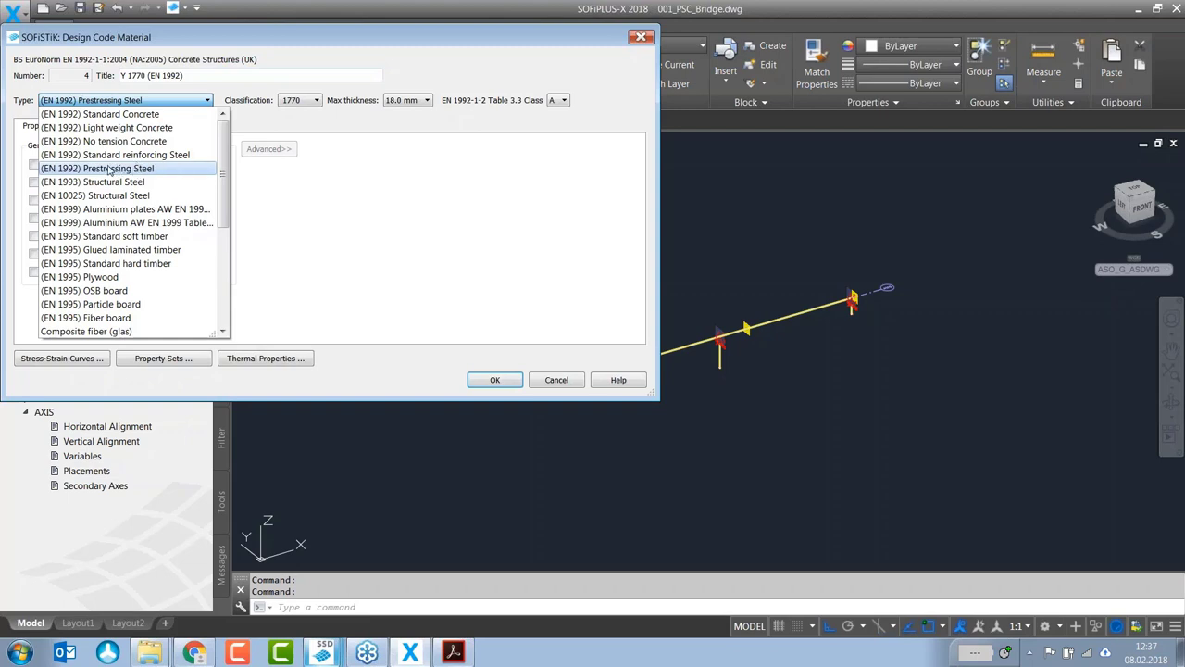
click(306, 136)
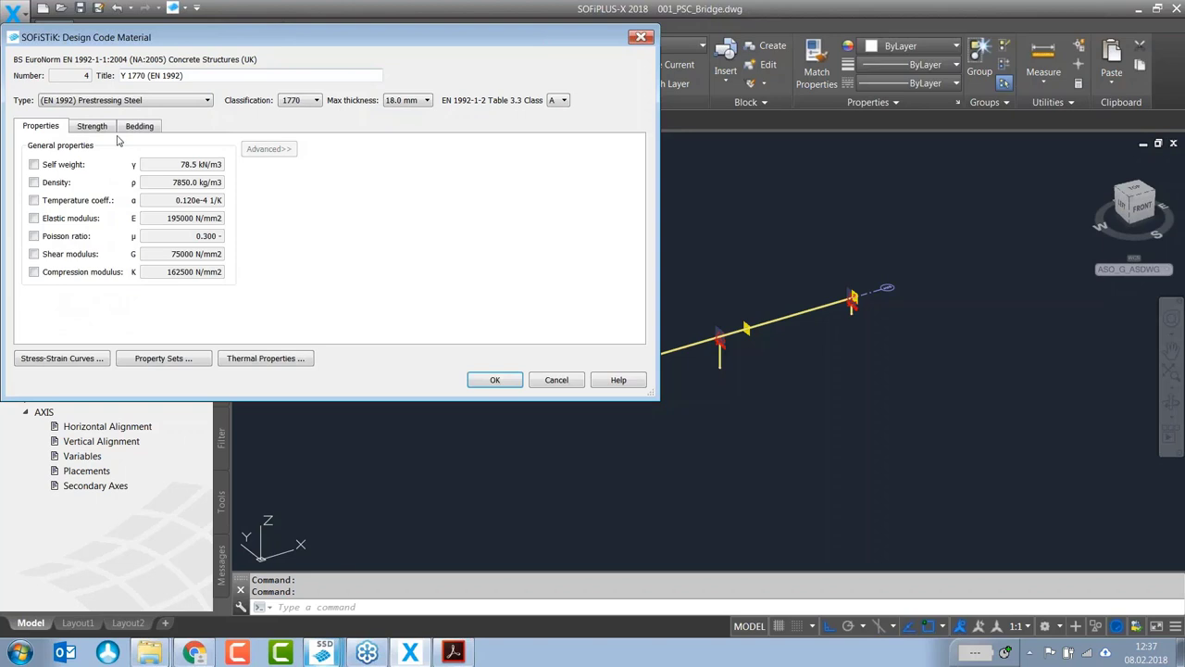
click(34, 165)
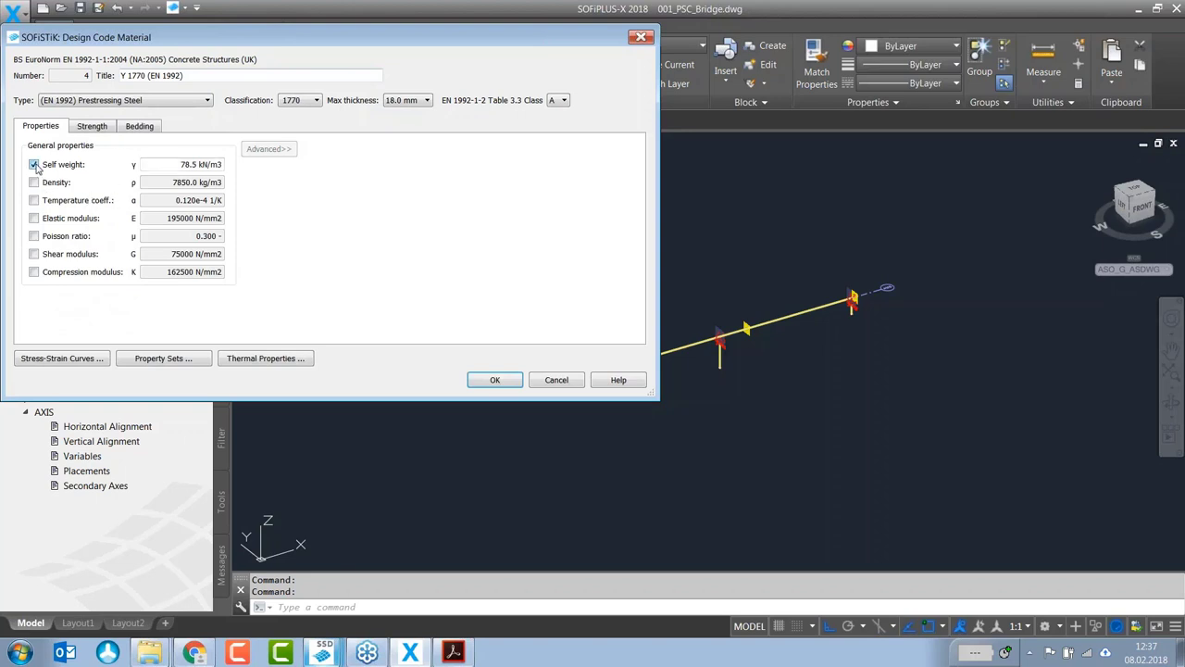
double_click(187, 165)
click(34, 165)
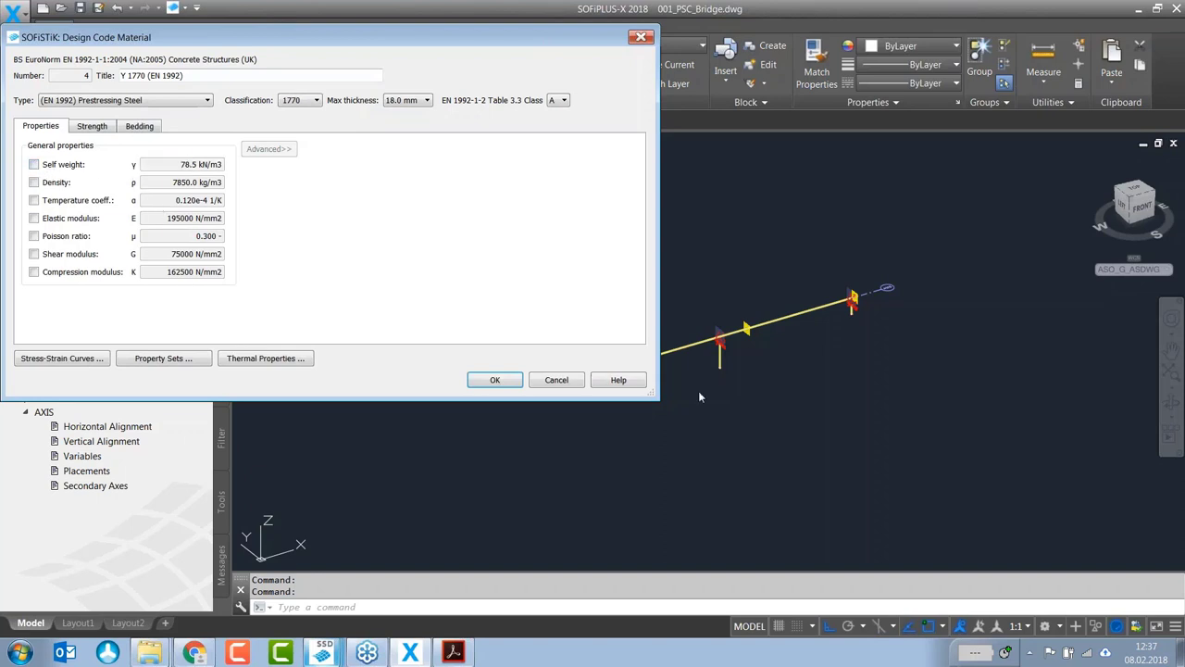
click(557, 382)
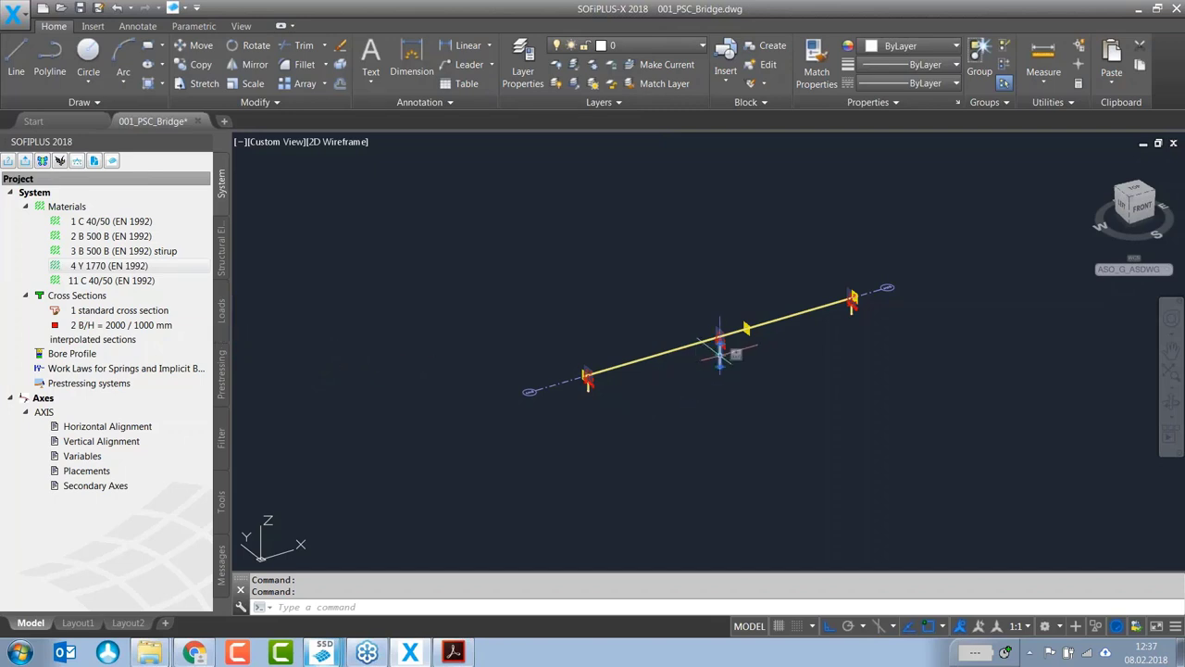
Step: Open the standard cross section for editing and inspect its upper line reinforcement
click(721, 363)
key(Escape)
scroll(708, 370, up, 3)
shift+middle_drag(708, 370, 799, 360)
double_click(110, 313)
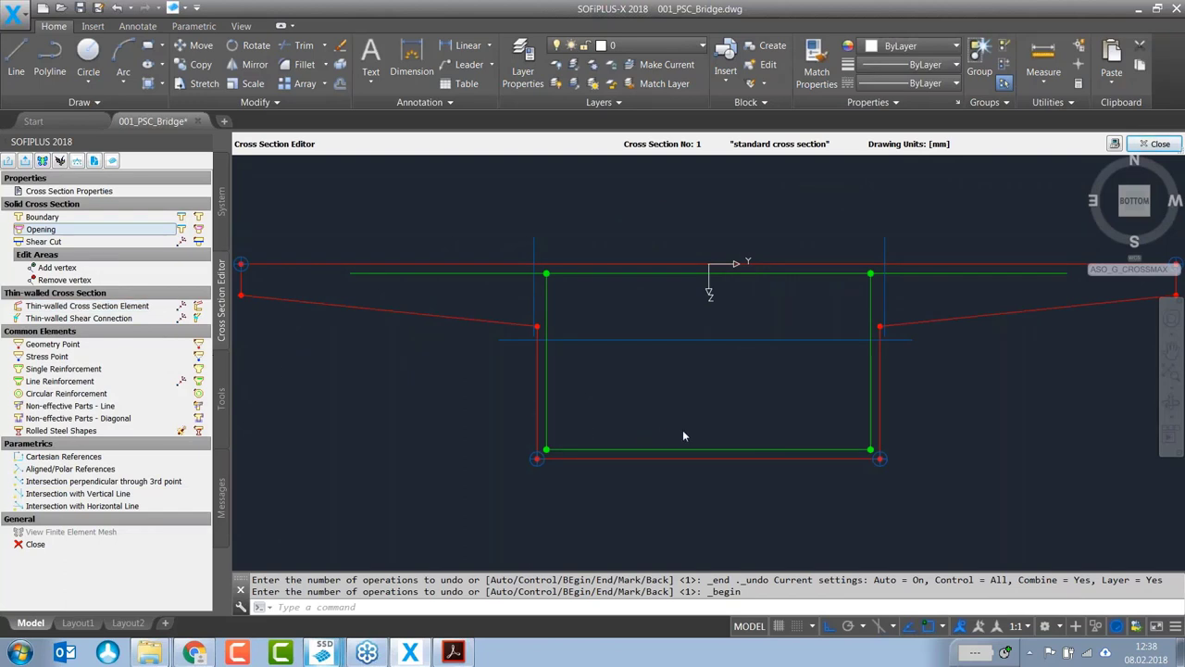
click(456, 273)
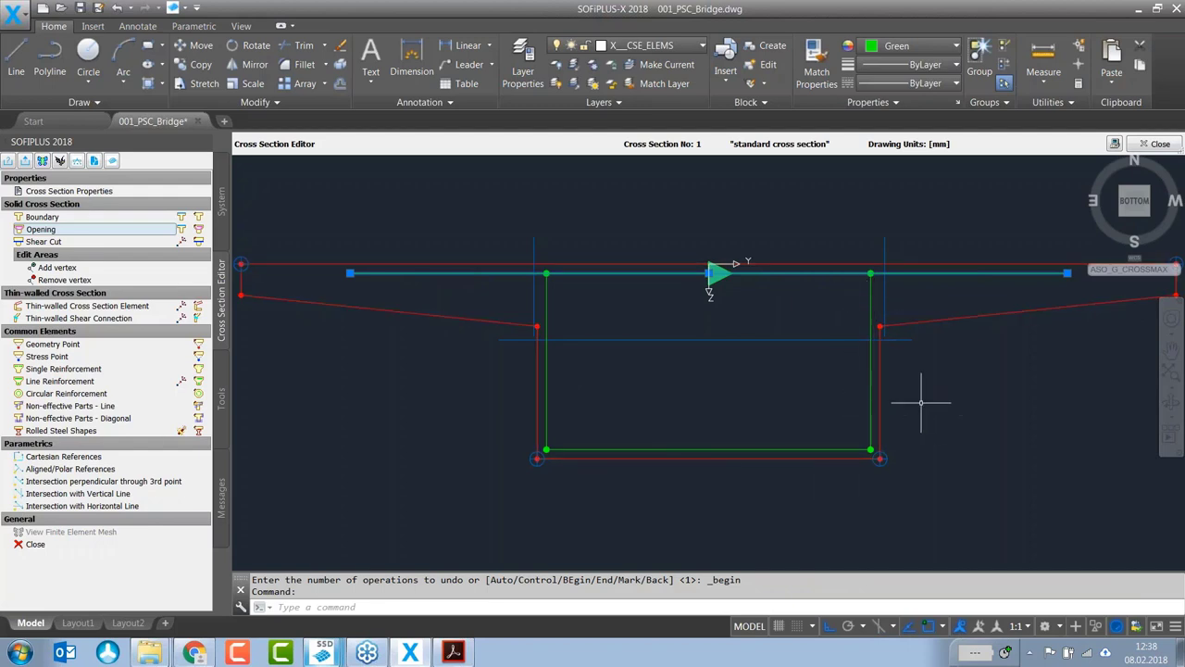
key(Escape)
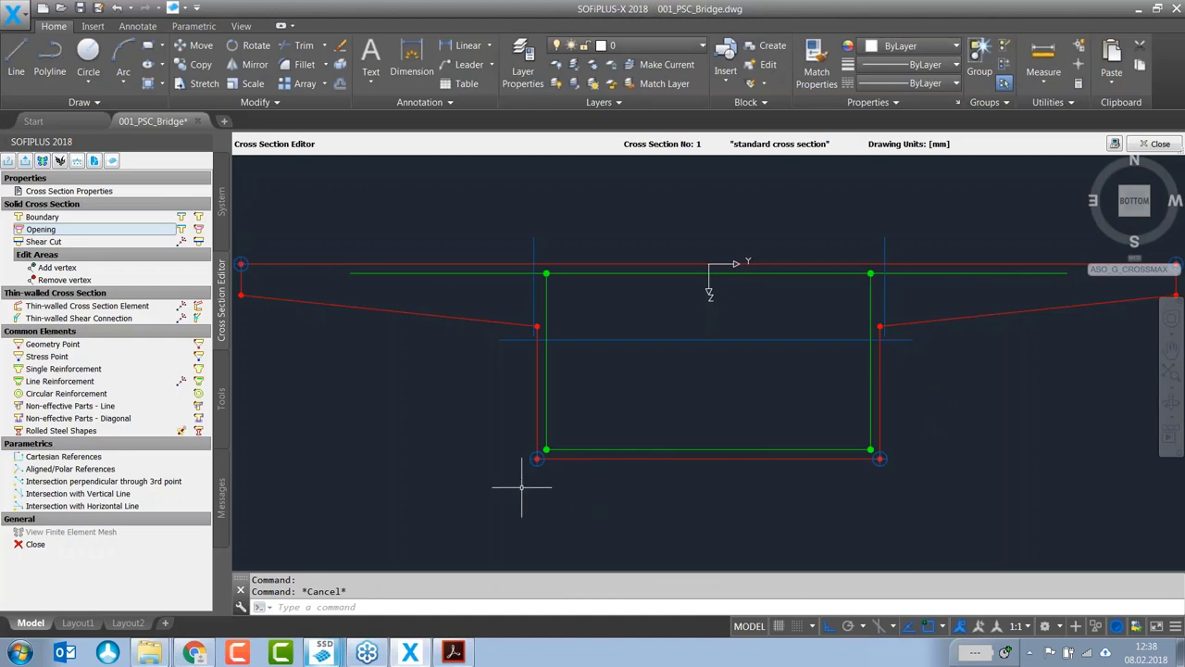
Step: Review the cross section's general properties and construction stages, and close the cross section editor discarding any changes
click(125, 193)
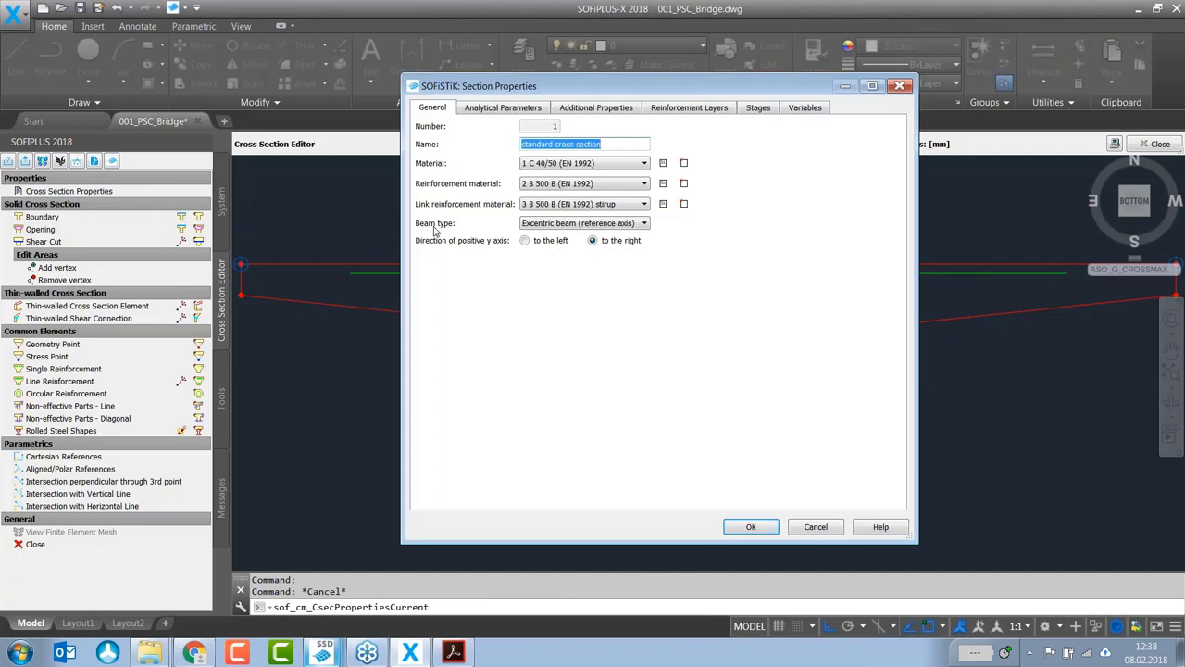
click(759, 108)
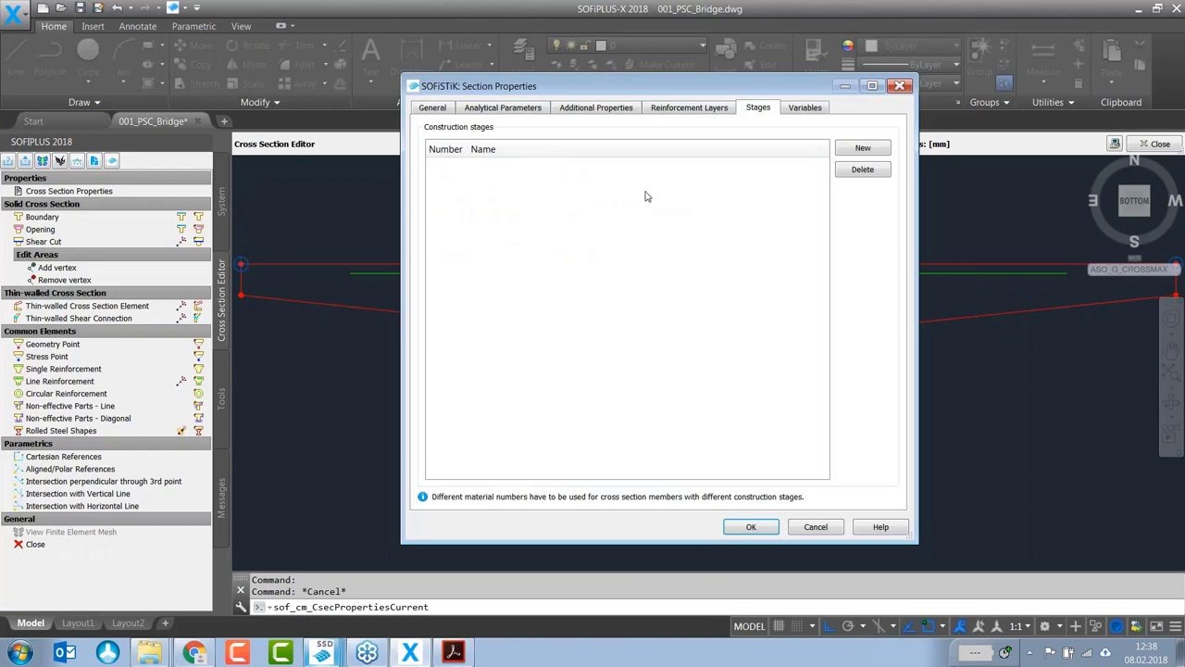
click(863, 148)
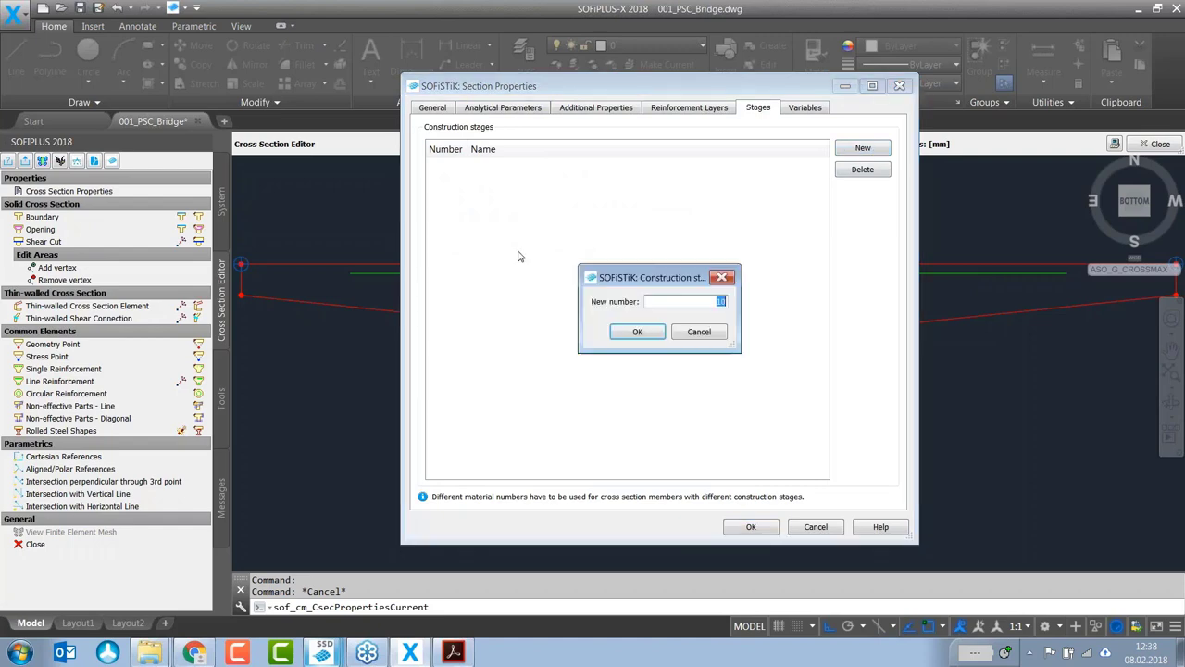
click(708, 334)
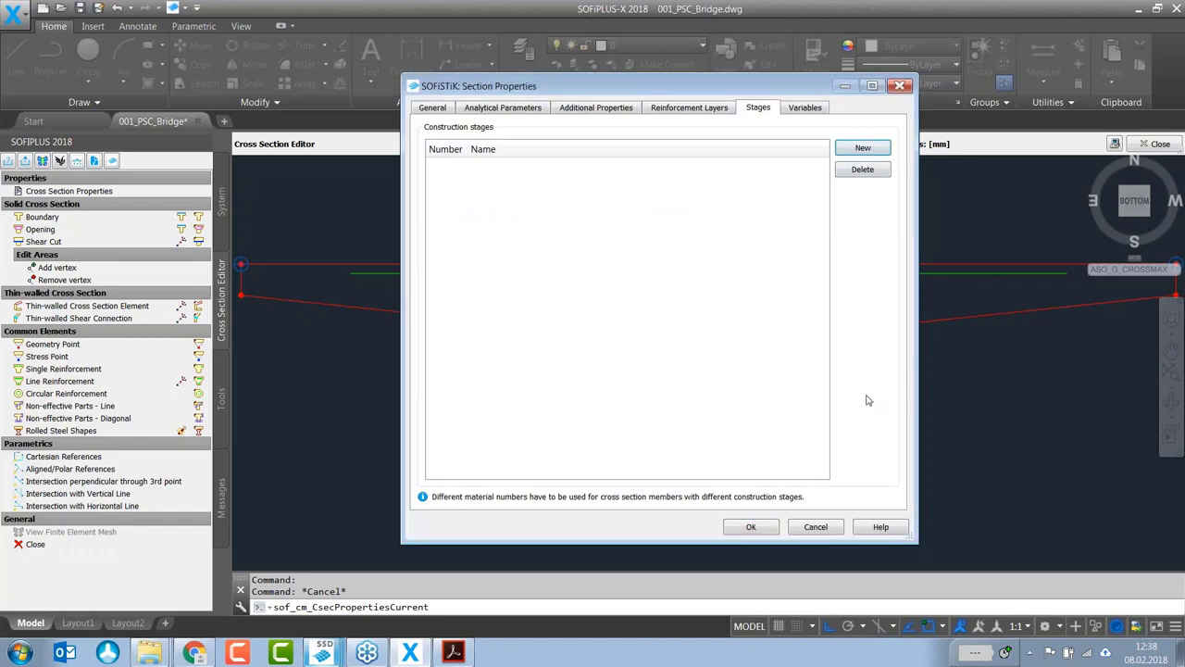
click(826, 528)
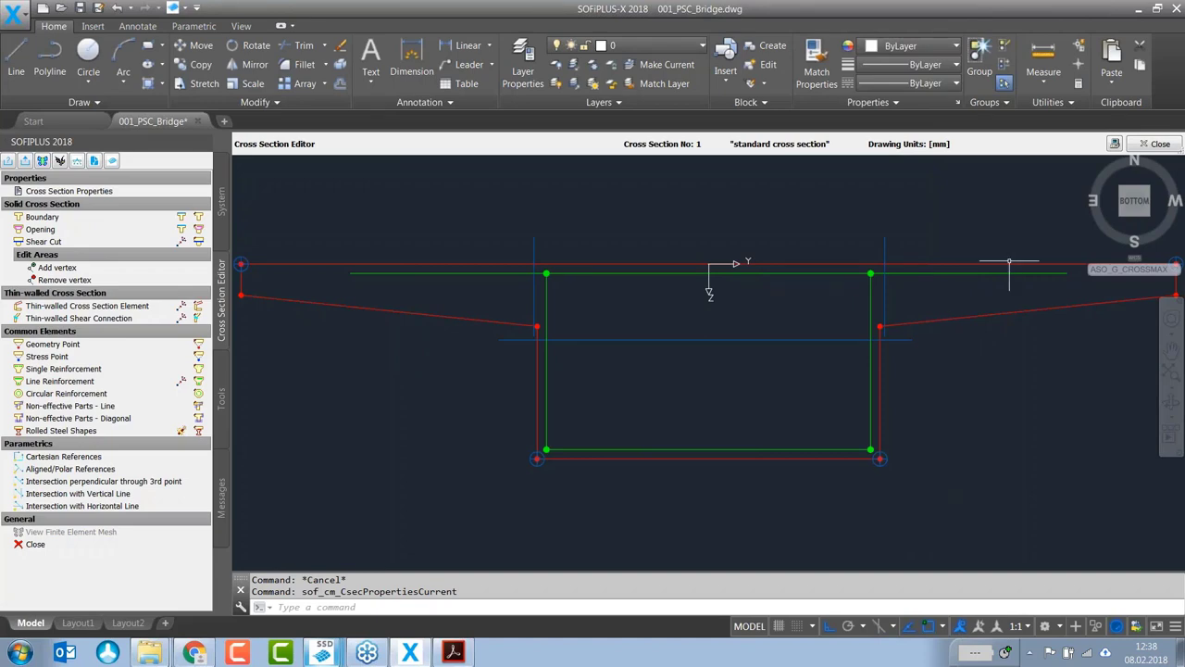
click(1160, 145)
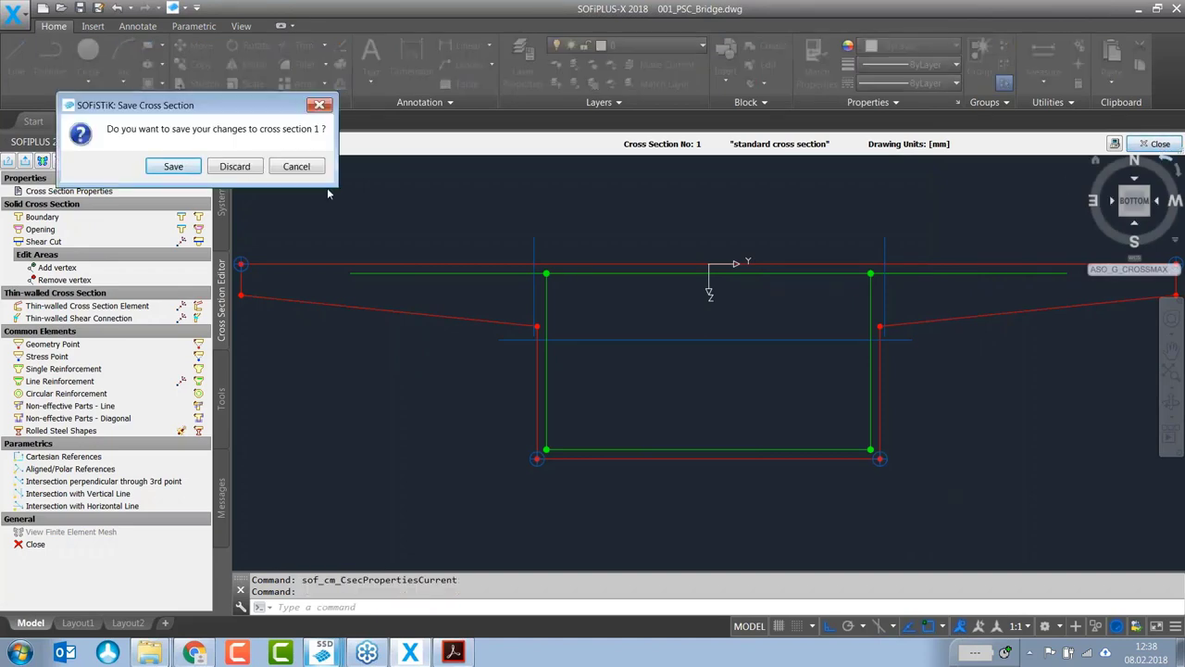
click(234, 165)
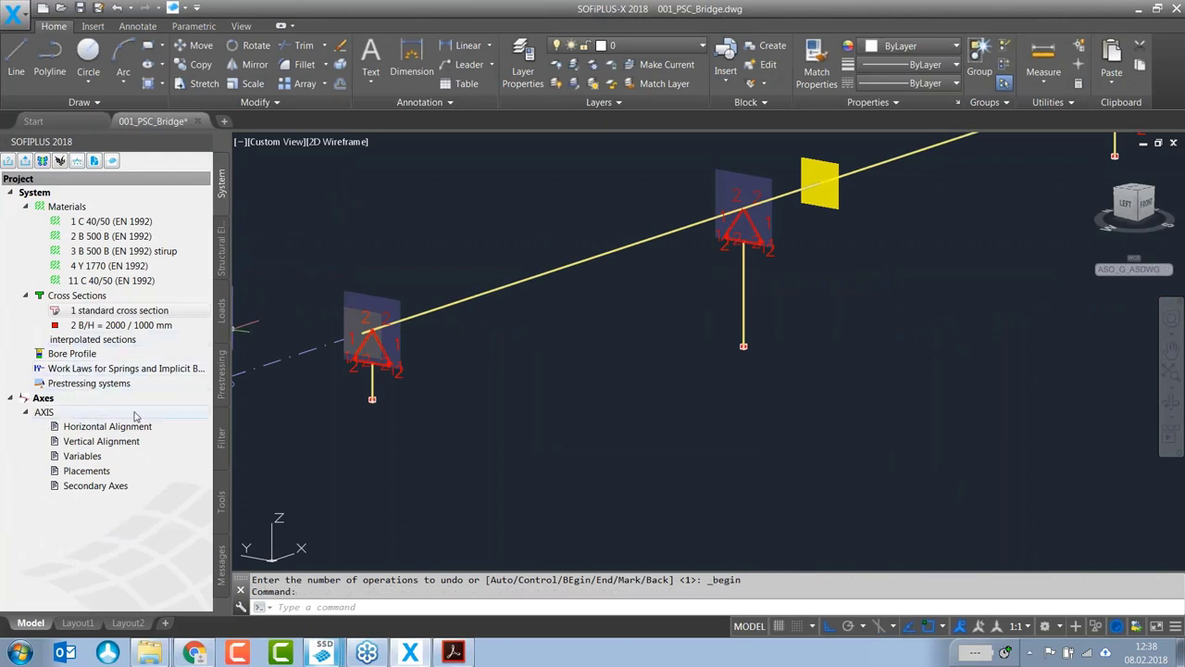
Step: Review the axis placements, including the supports, start excess and construction point joint, leaving them unchanged
double_click(106, 472)
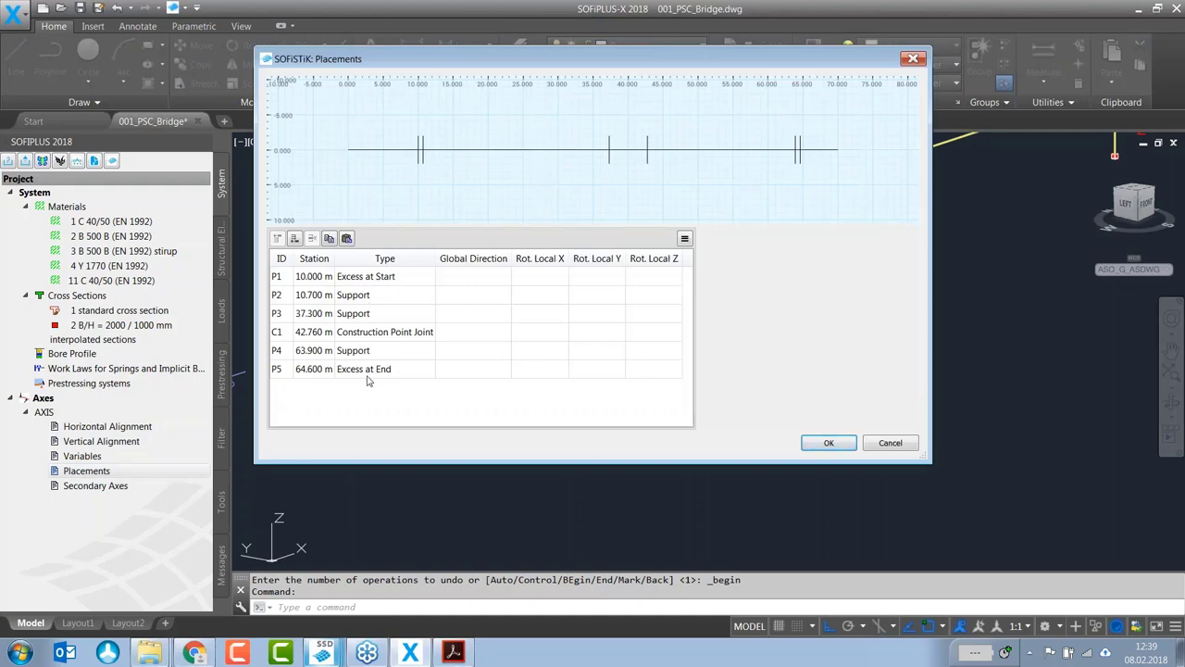
click(380, 297)
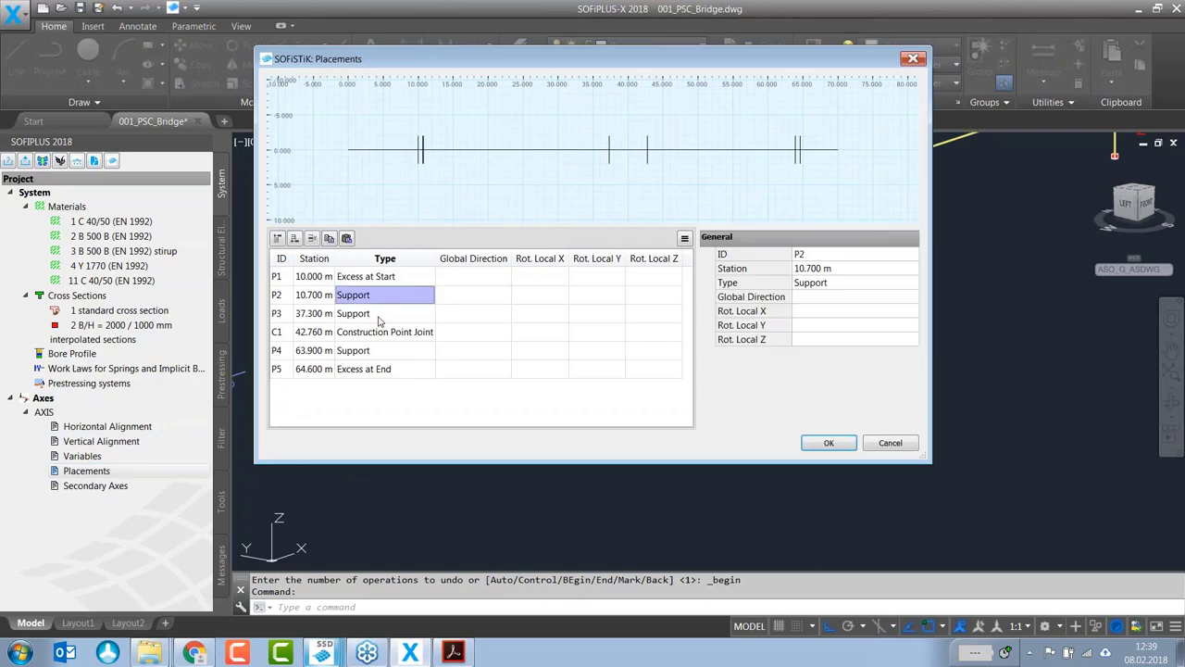
click(380, 315)
click(378, 353)
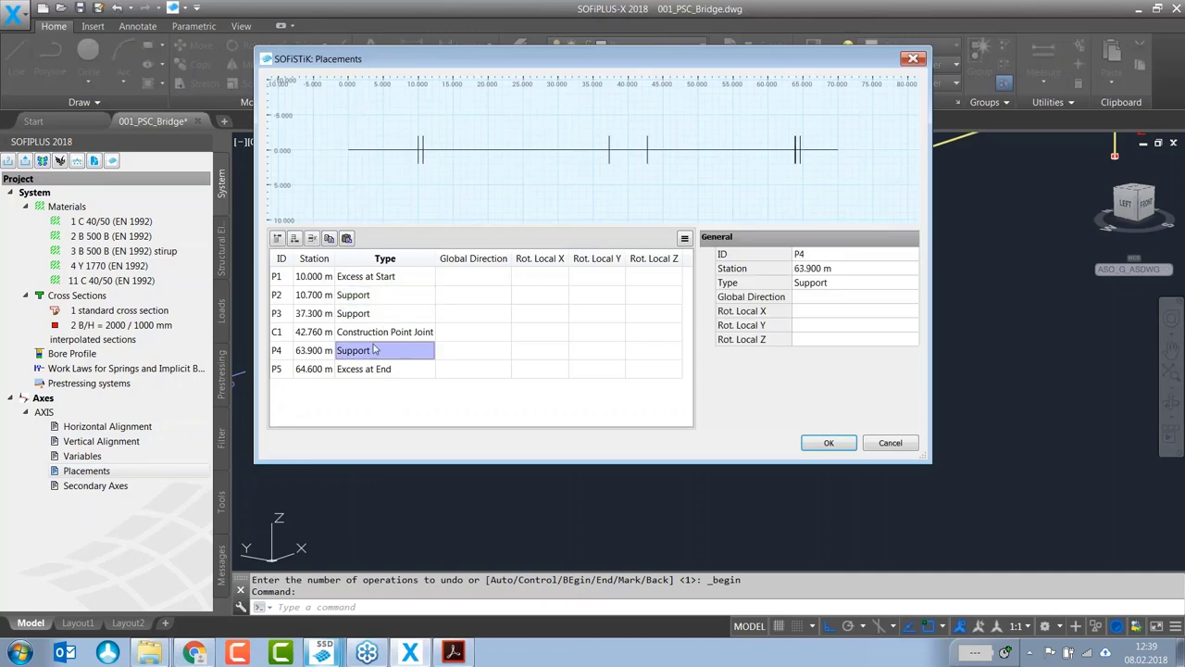
click(399, 280)
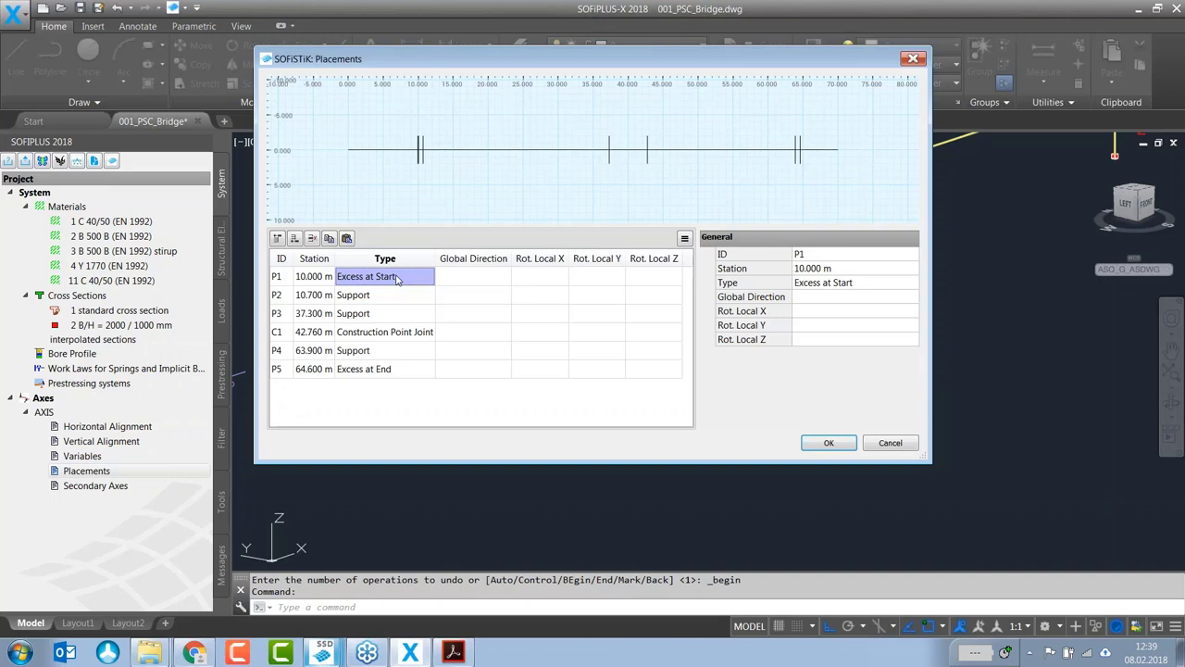
click(400, 339)
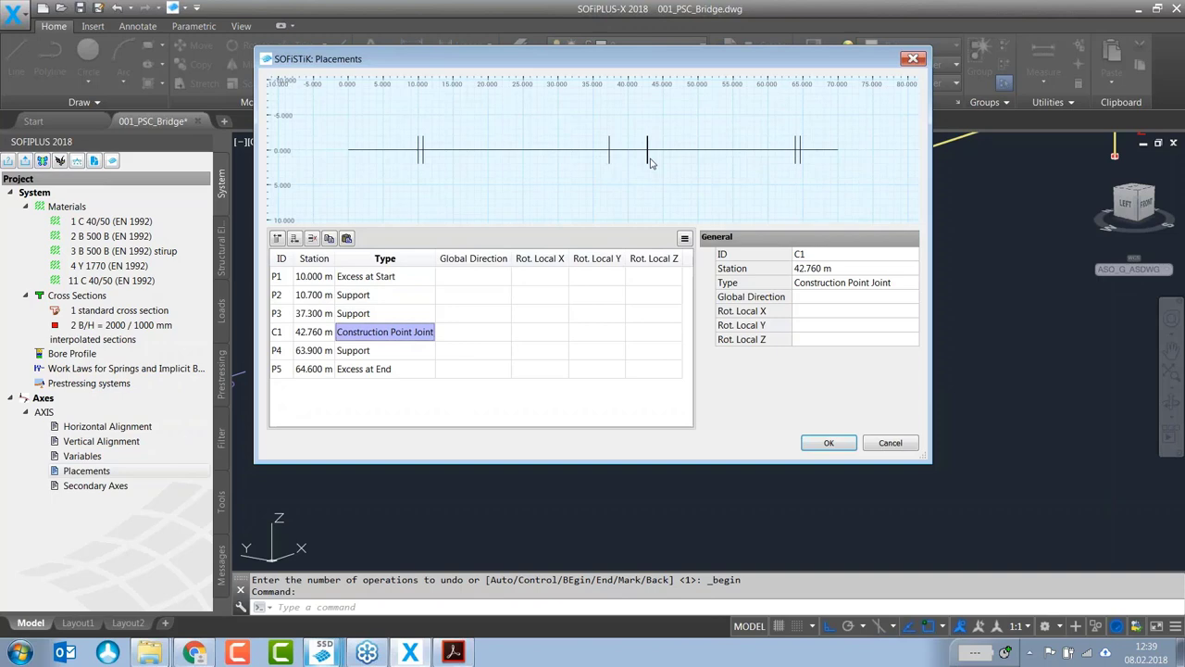
click(891, 443)
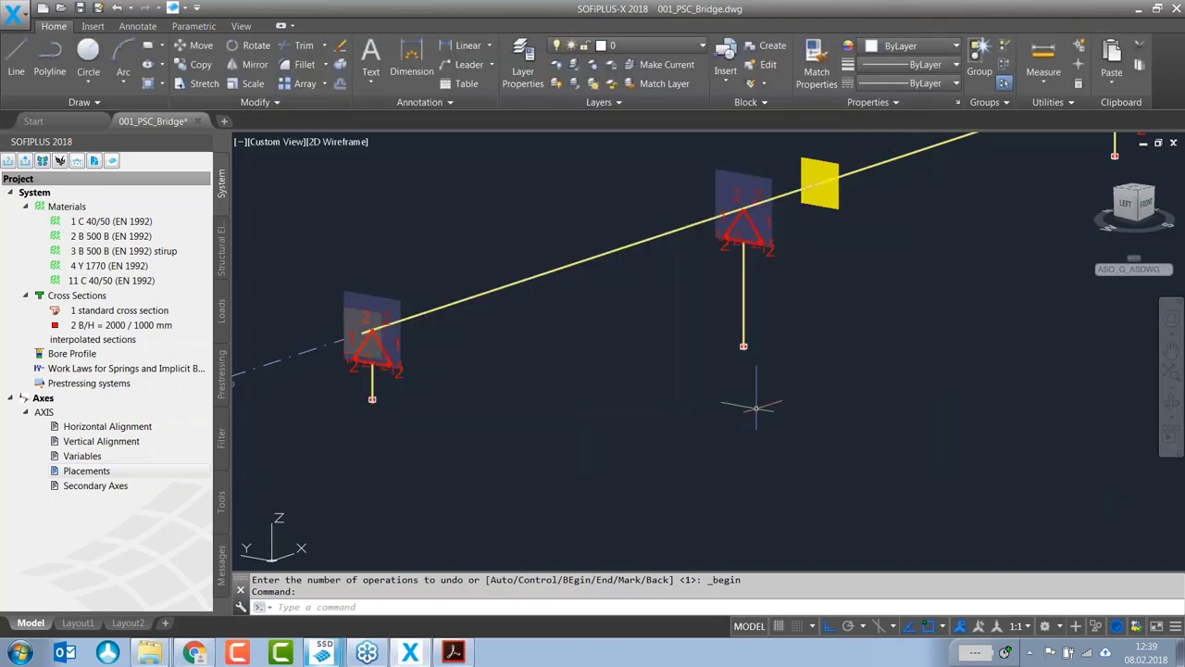
Step: Turn off the filtering of the structure by type and group so that the loads are displayed
click(221, 311)
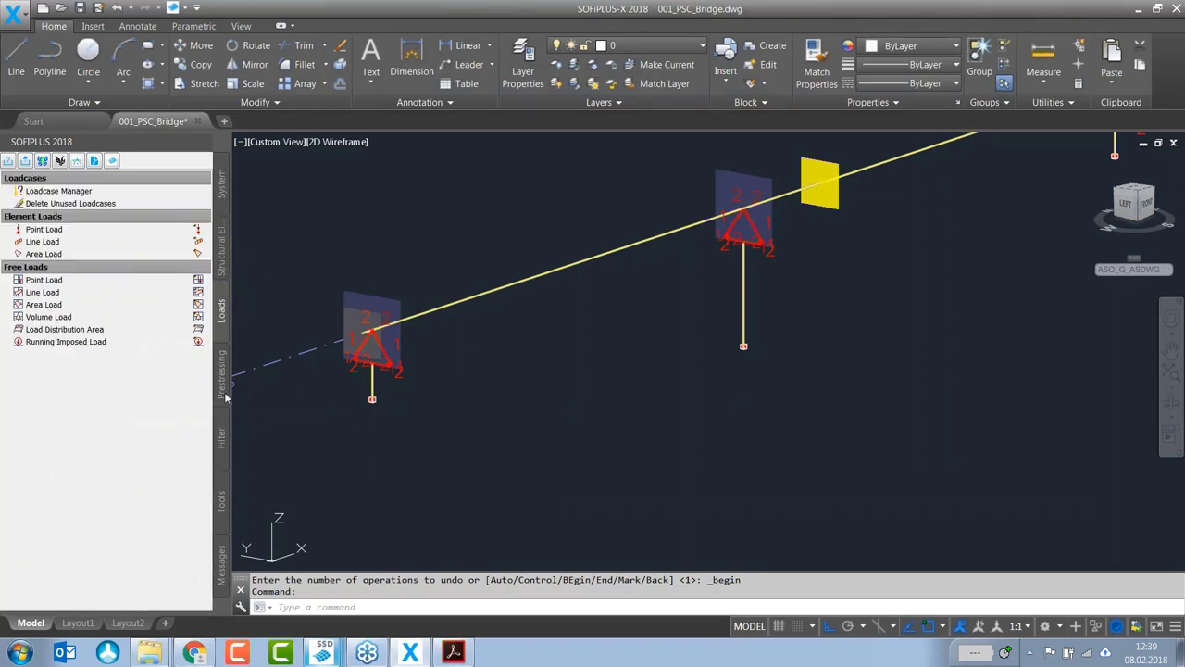
click(222, 437)
click(27, 197)
click(26, 197)
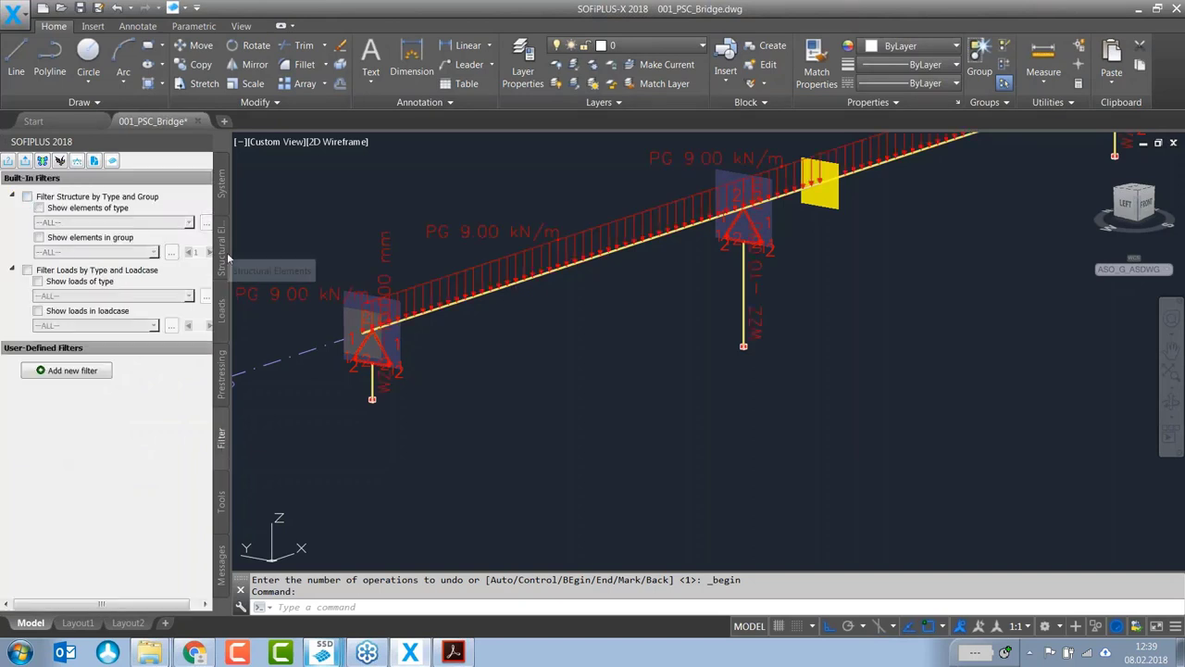
Step: Examine the line loads along the whole bridge and the settlement loads at its supports
click(221, 310)
click(443, 418)
scroll(435, 481, down, 2)
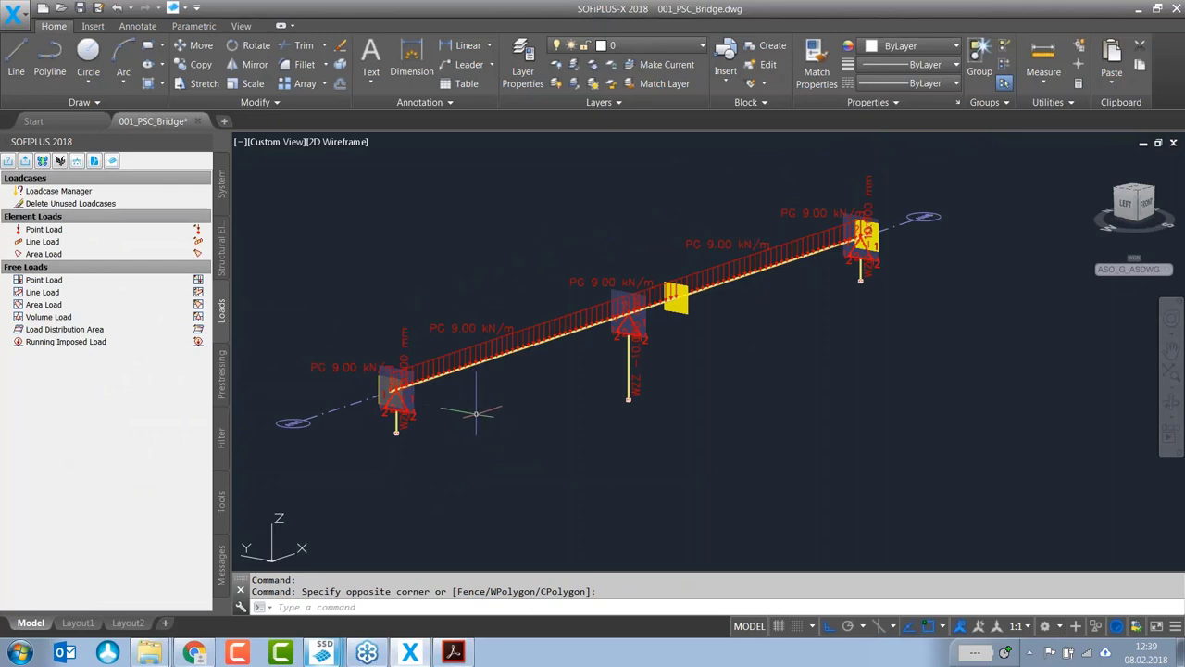
mouse_move(462, 350)
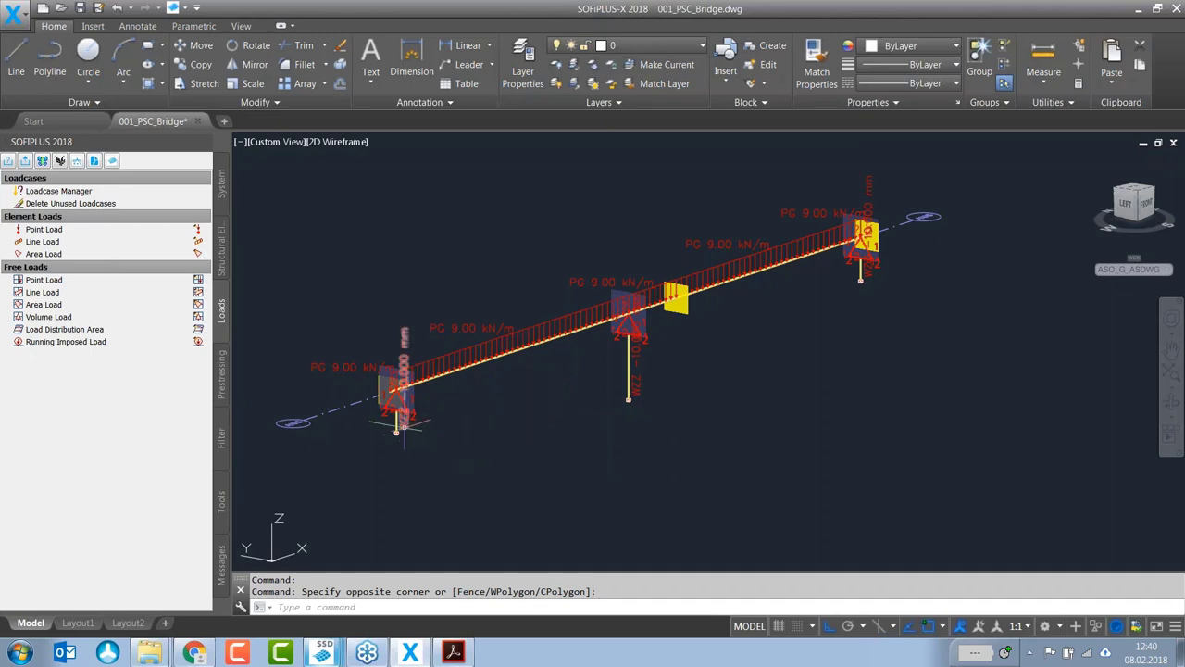
mouse_move(635, 381)
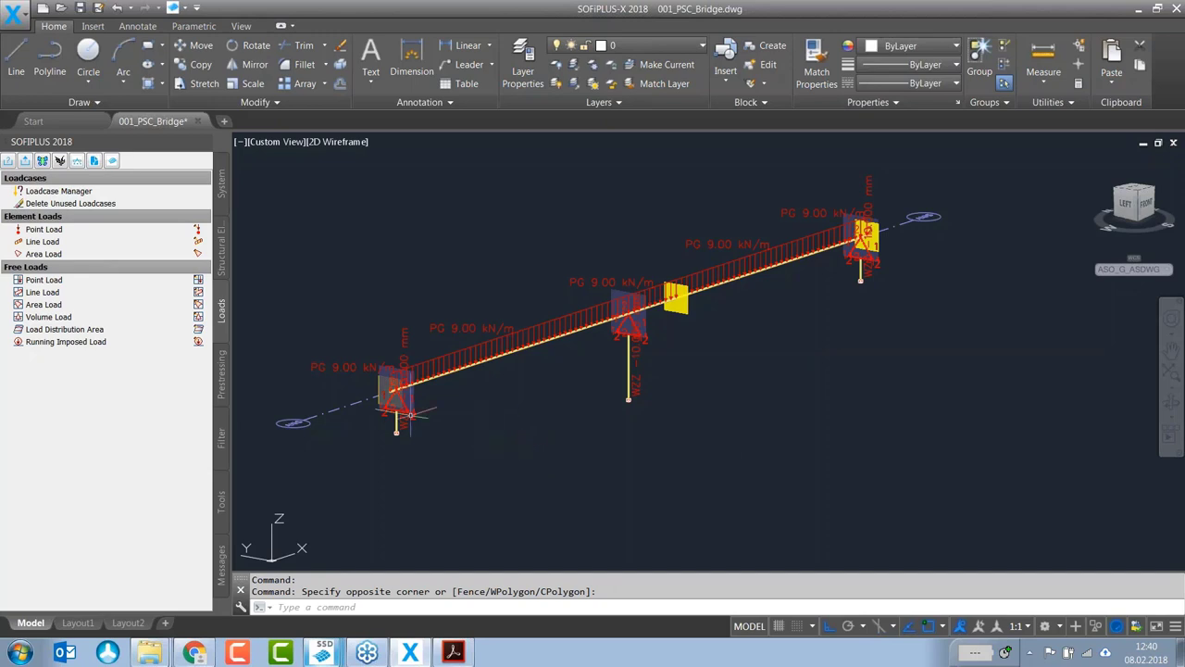
Step: Start a new prestressing system for the project with 4 Y 1770 (EN 1992) as its steel
click(222, 391)
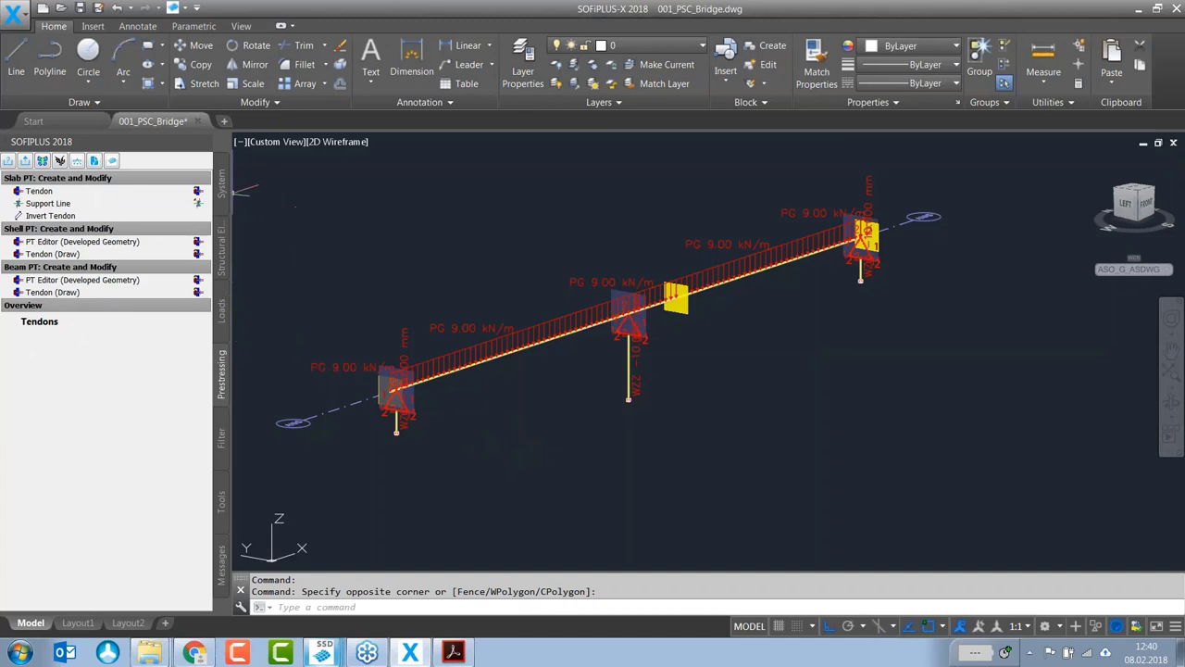
click(222, 199)
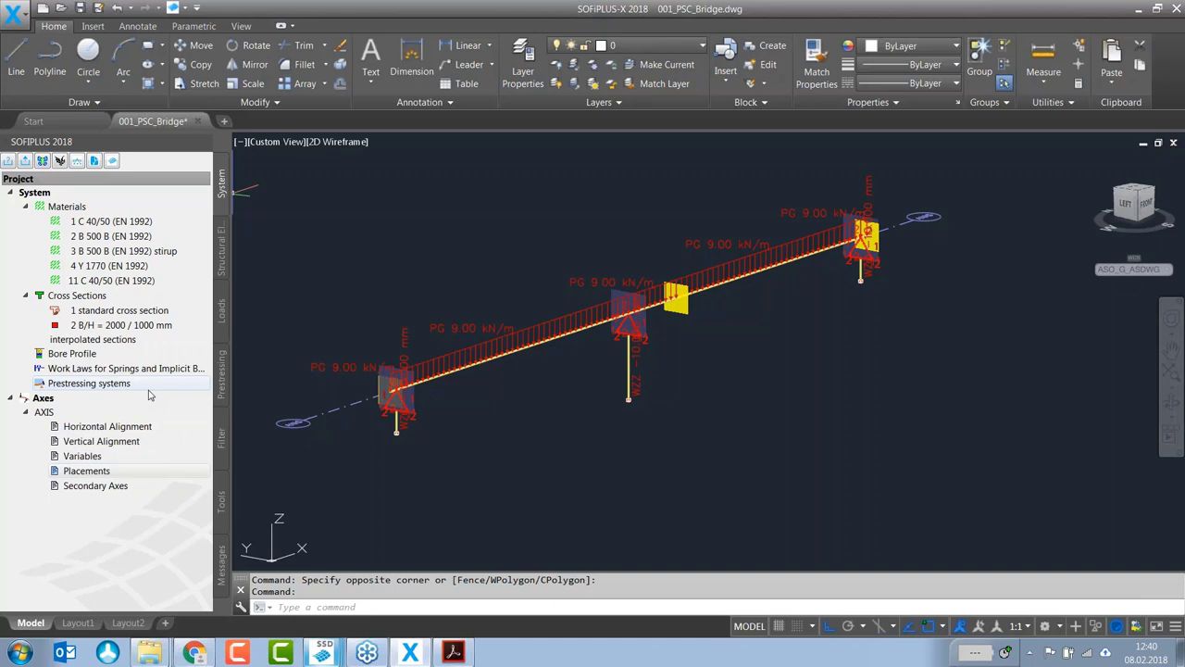
right_click(134, 387)
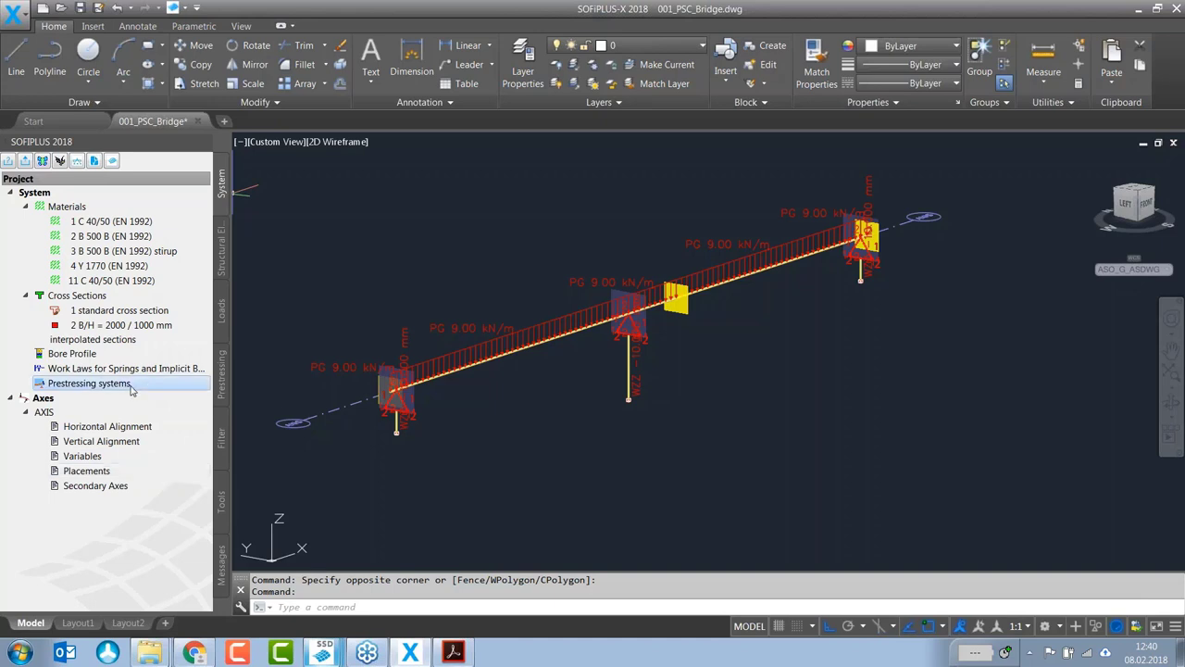
click(204, 396)
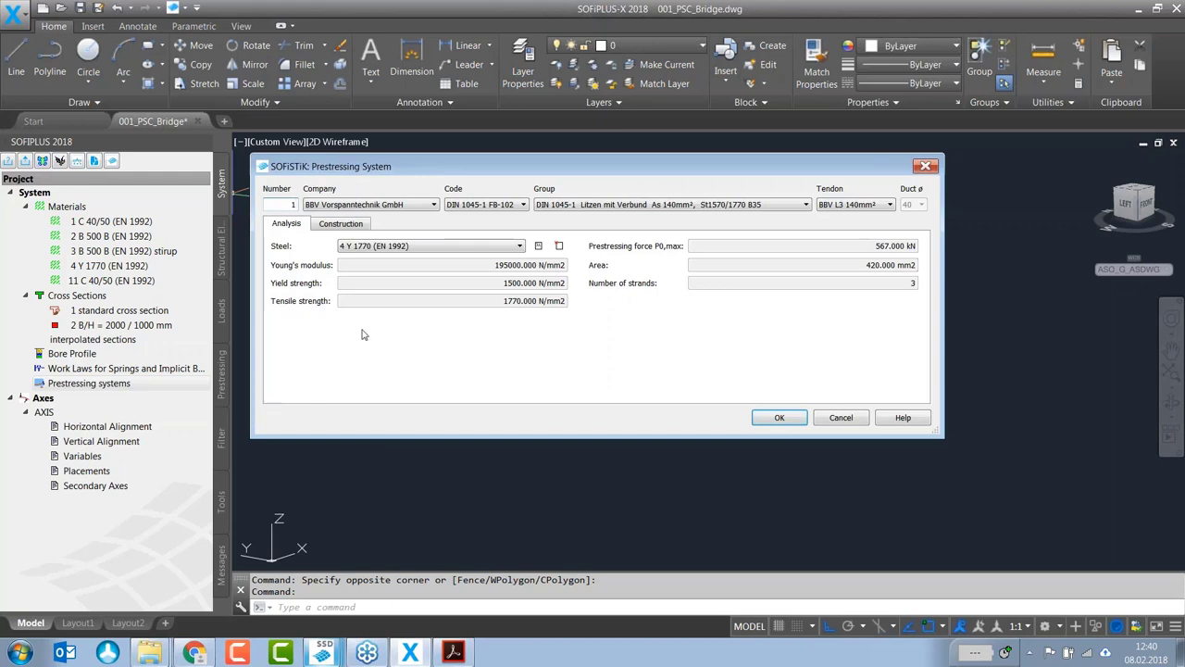
click(522, 247)
click(402, 264)
Step: Choose company VSL International Ltd., group Multistrand Post-Tensioning 15.2mm Super, PAS 1750, and tendon VSL 6-12 PAS 1750 15,2 for the prestressing system
click(435, 205)
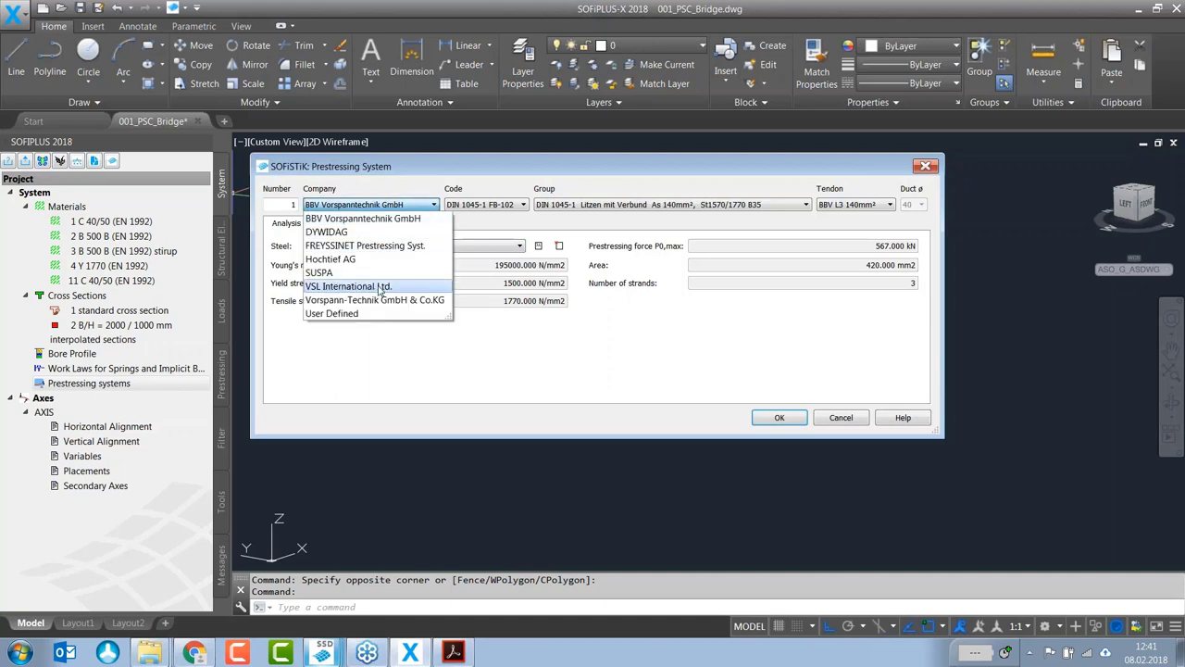
click(380, 287)
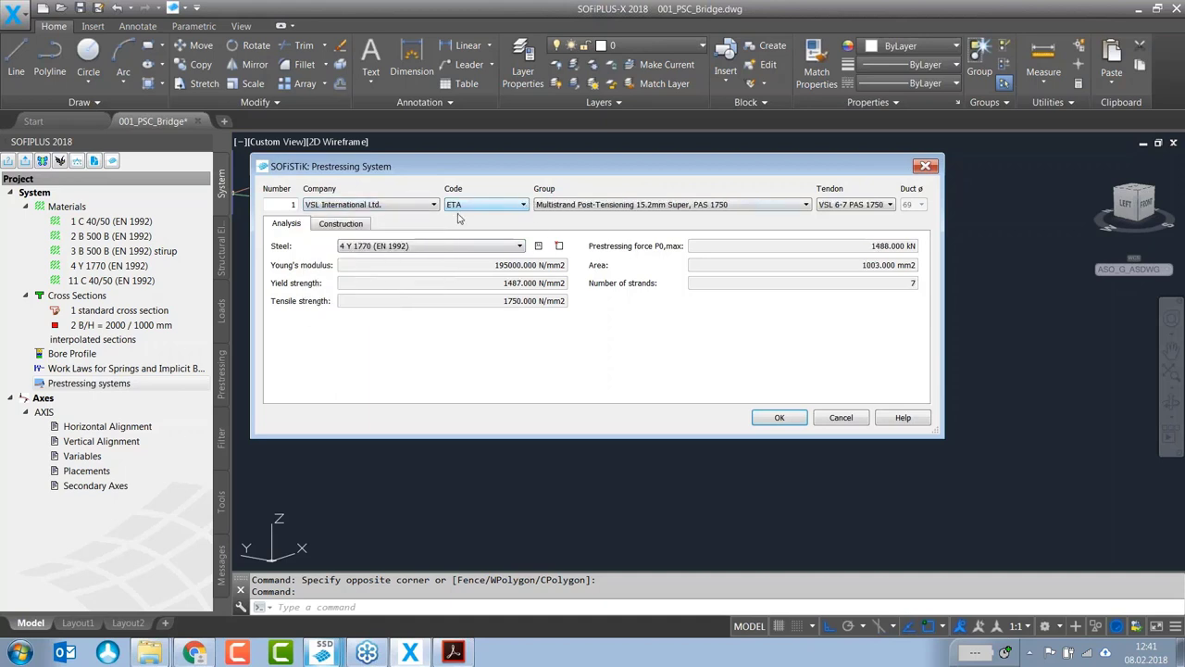
click(597, 206)
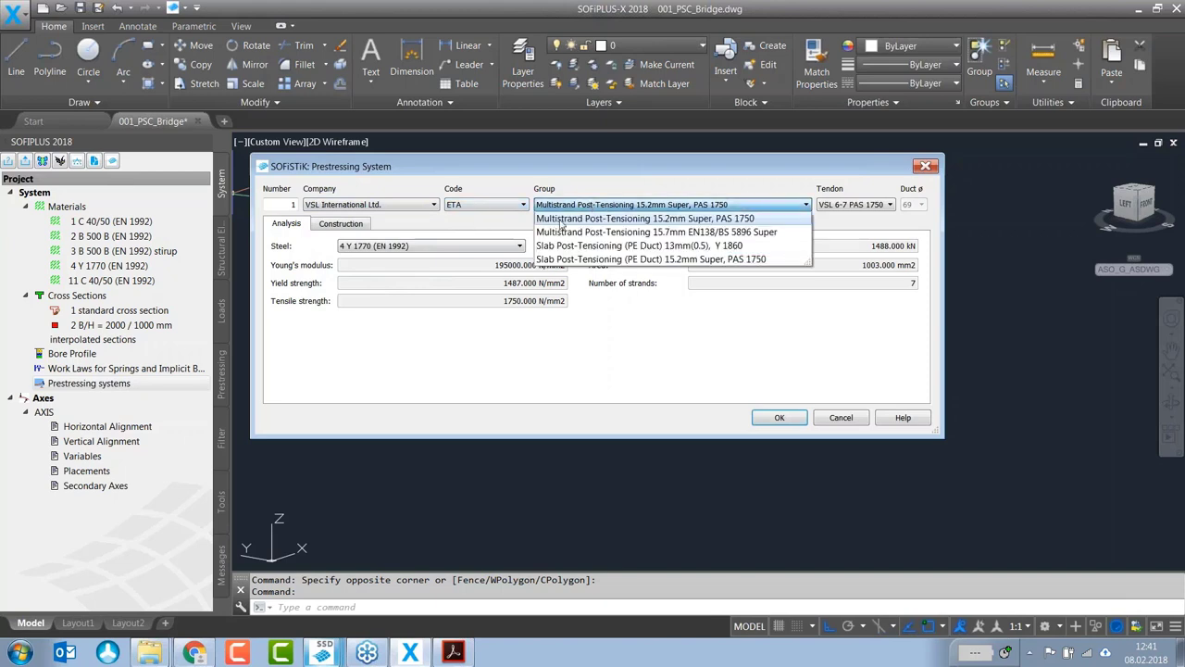
click(592, 221)
click(890, 205)
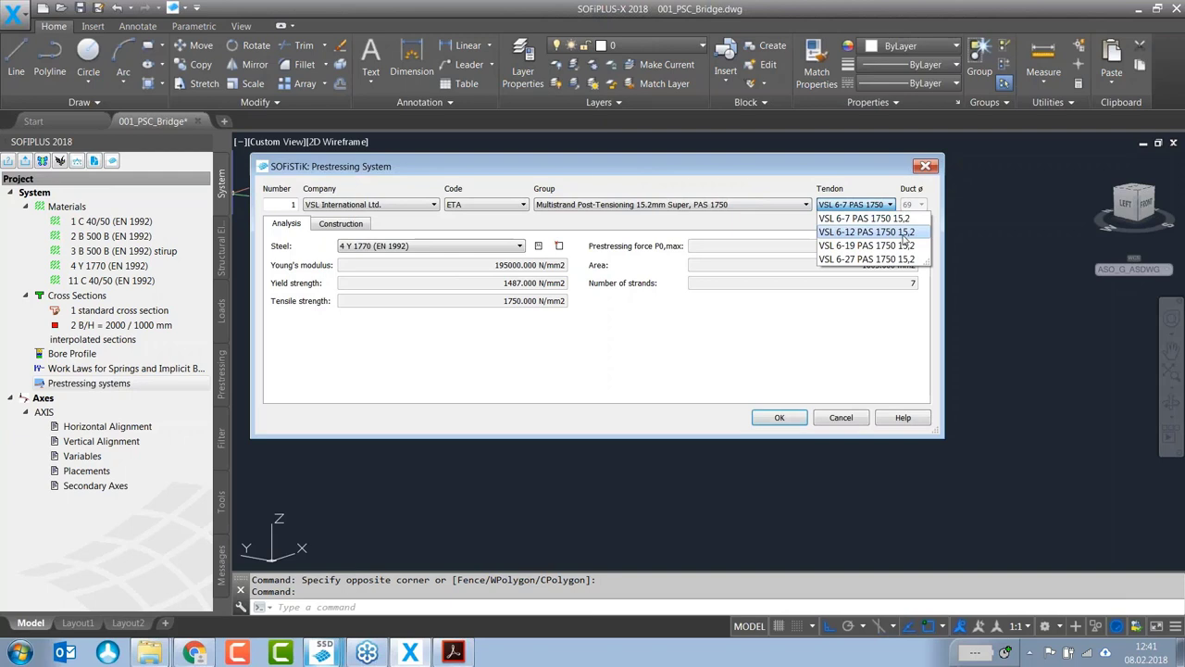
click(906, 232)
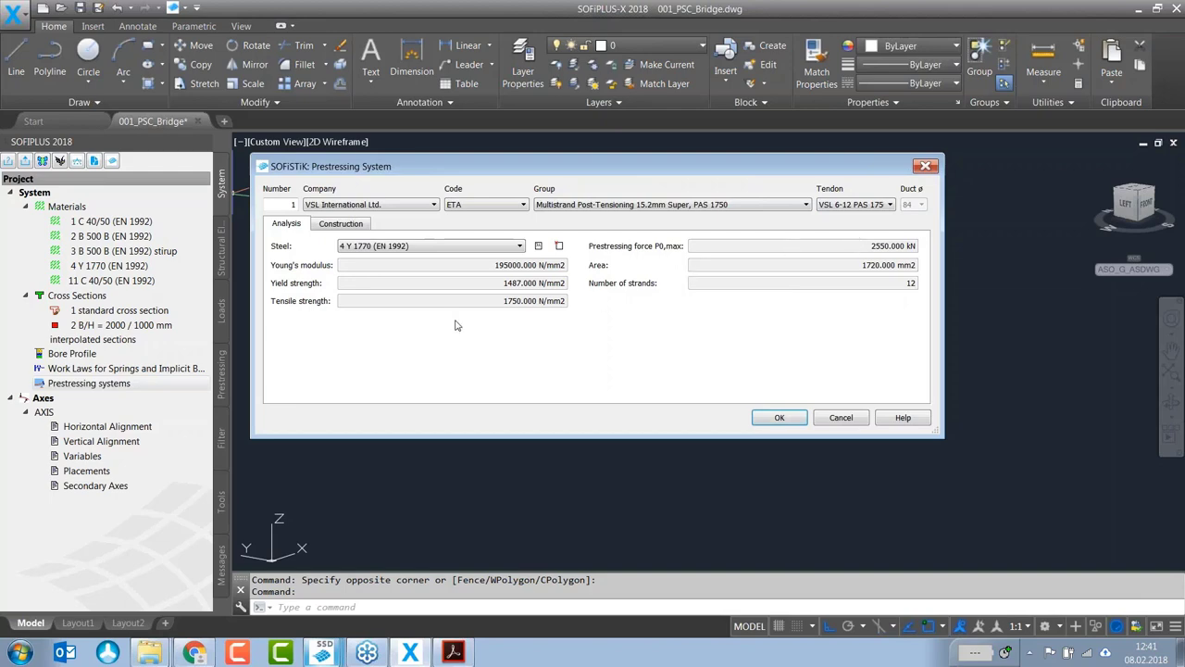
Step: Review the prestressing system's construction and analysis parameters and accept the system
click(339, 224)
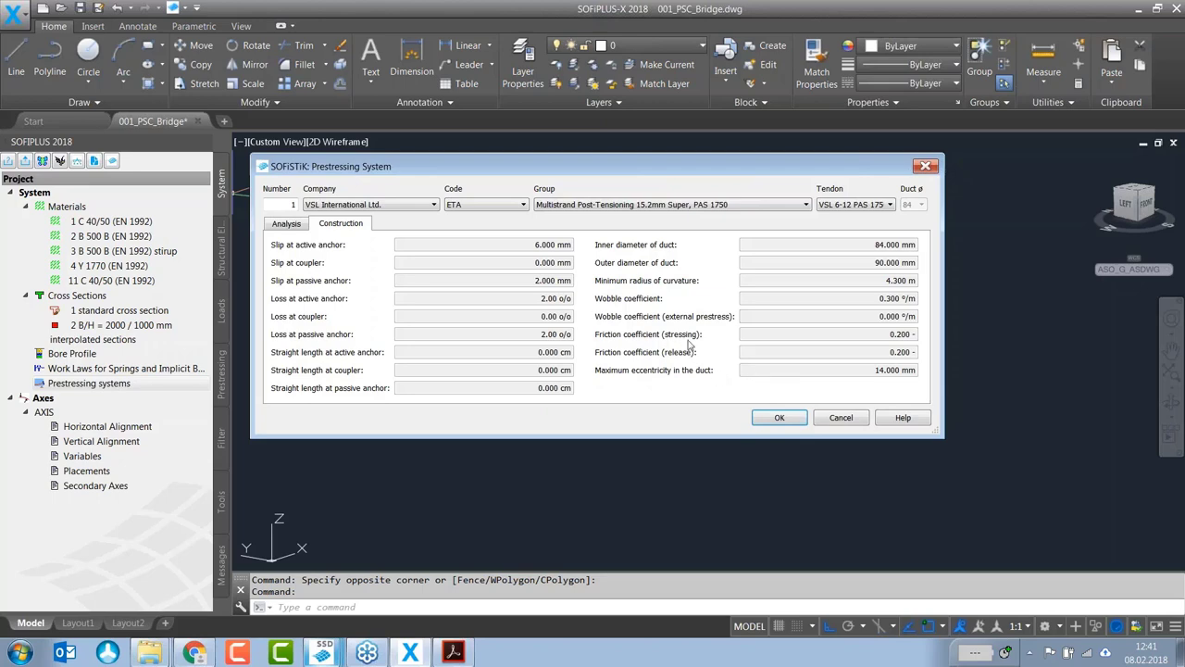
click(289, 225)
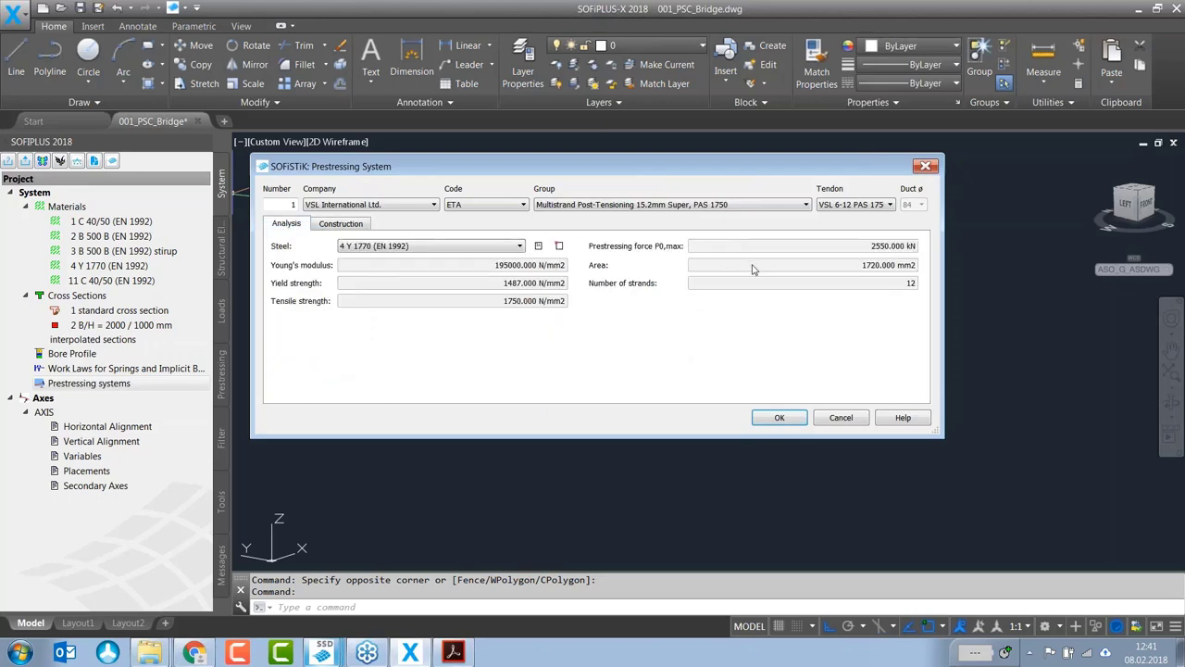
click(780, 418)
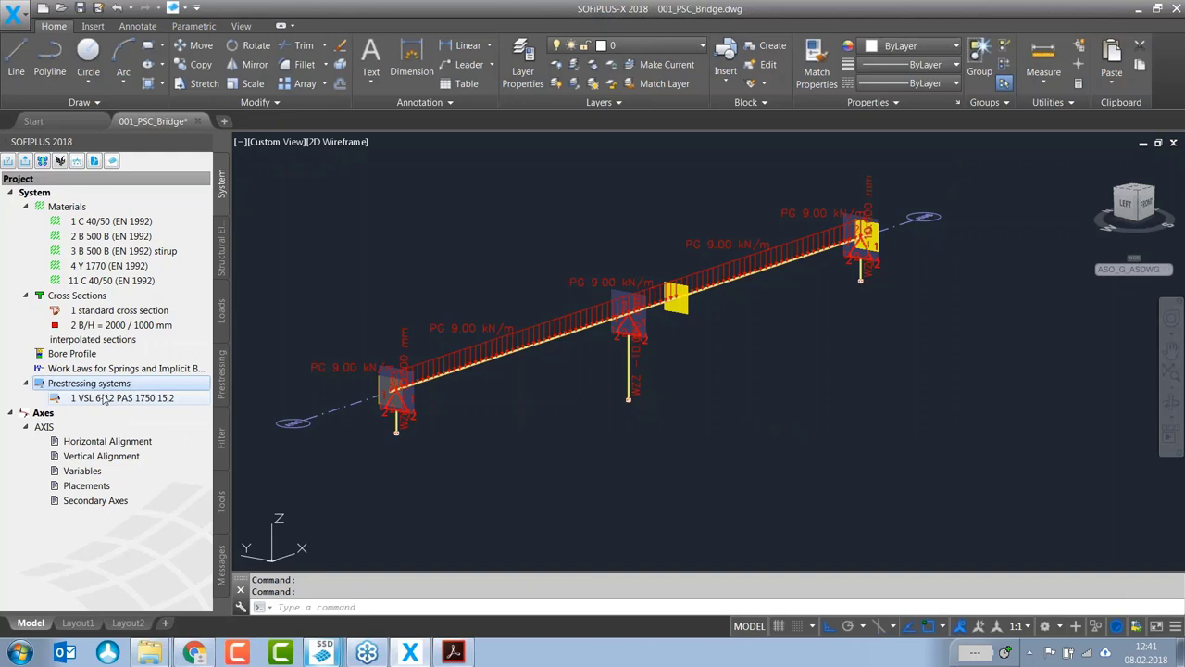
Step: Open the beam prestressing editor with developed geometry for the bridge axis
click(222, 375)
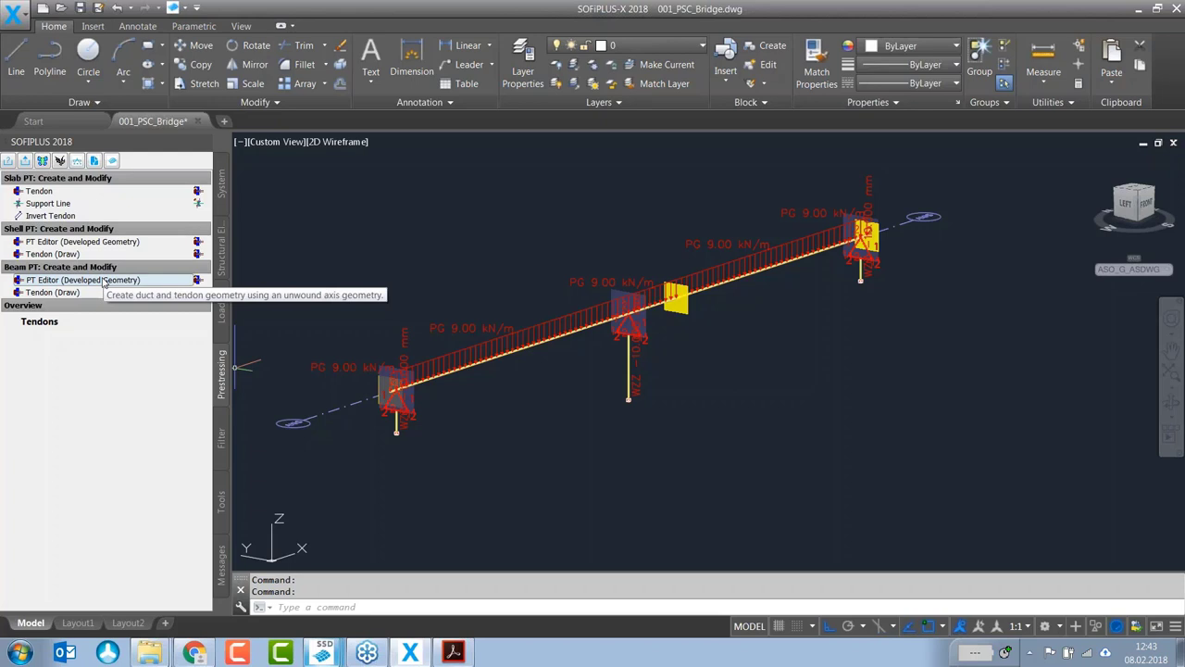
click(105, 279)
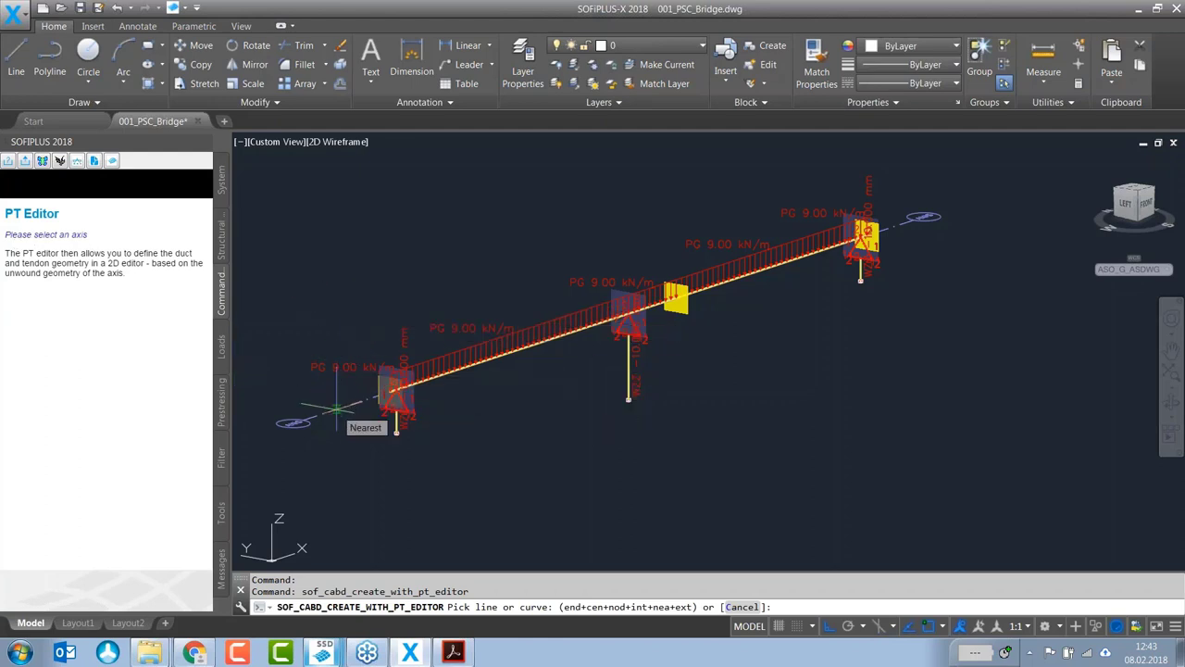
click(337, 408)
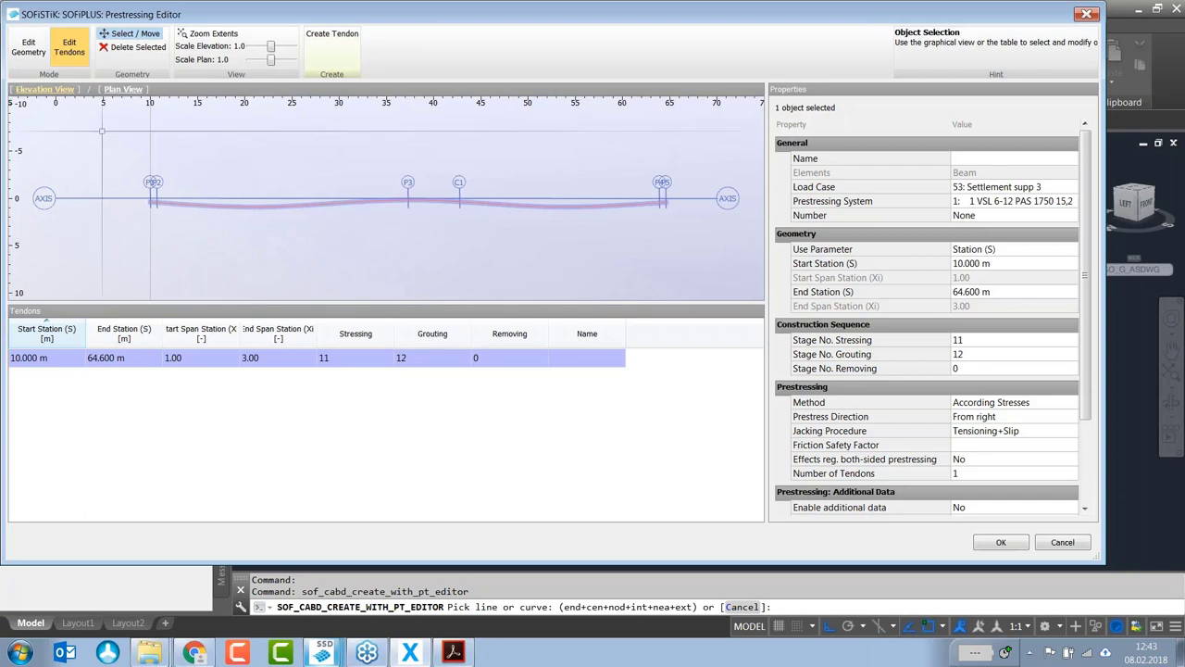
Step: Look over the geometry and tendon editing modes and set the elevation scale to 6.0
click(28, 48)
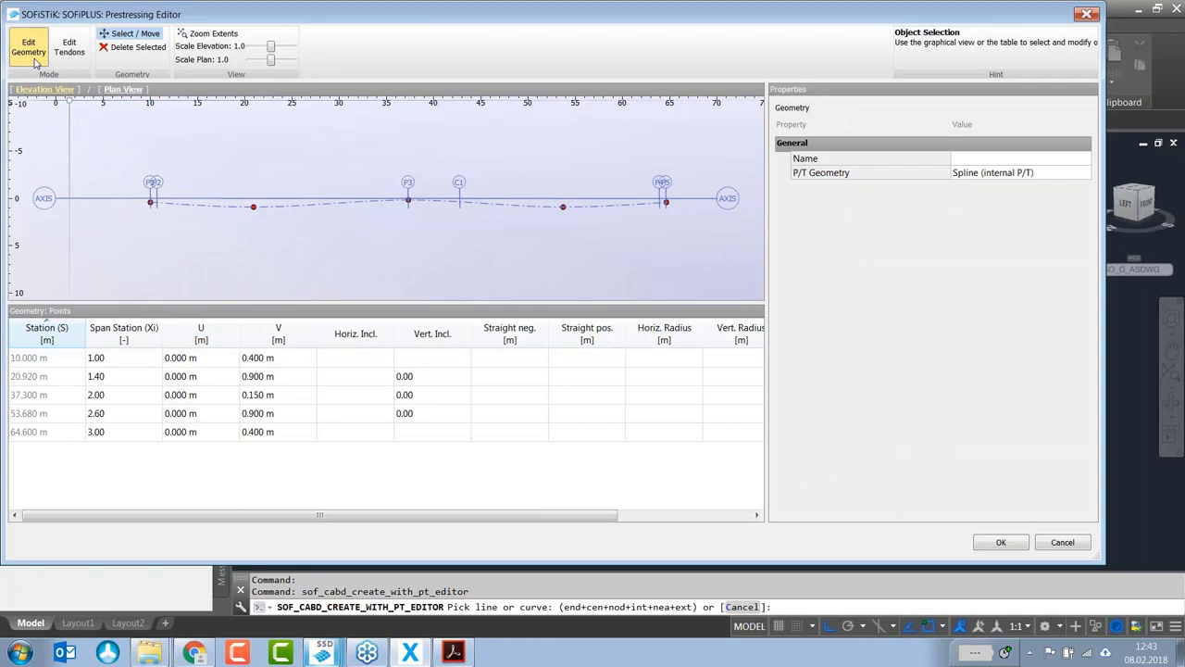
click(74, 52)
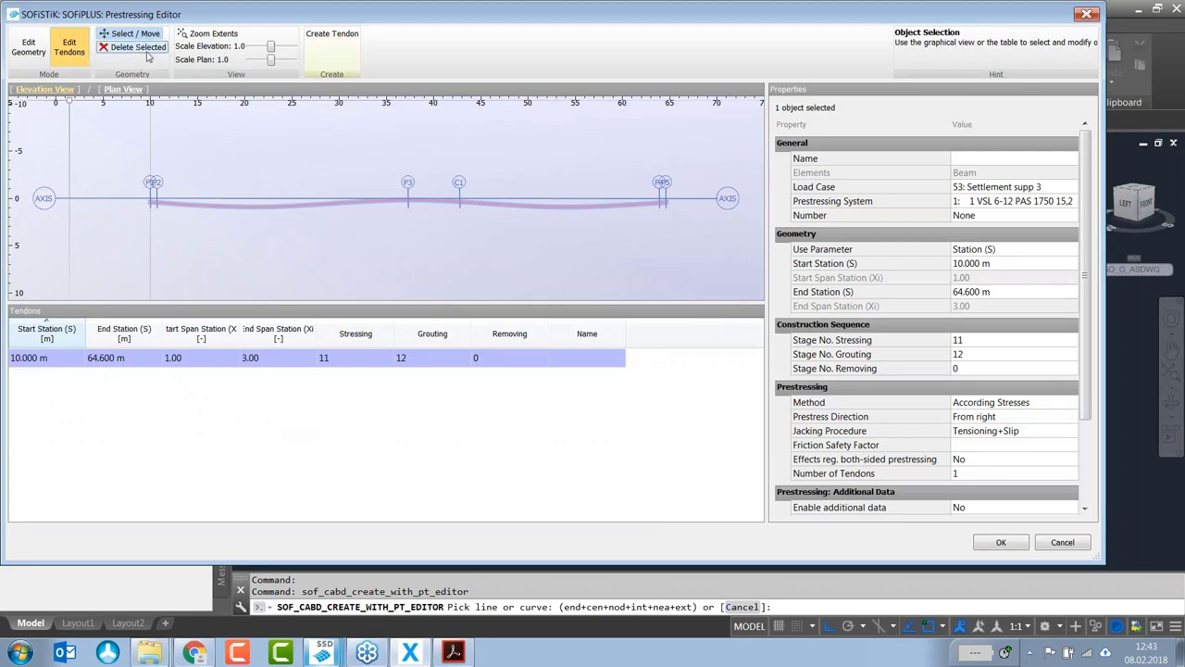
click(123, 333)
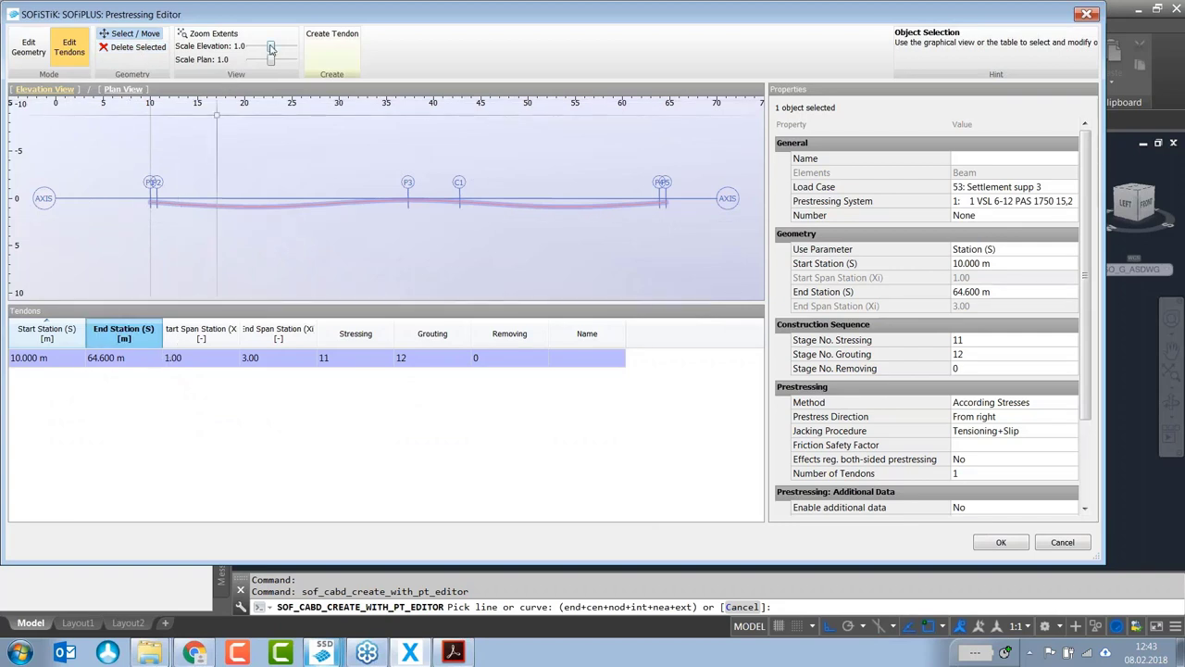
drag(271, 48, 284, 47)
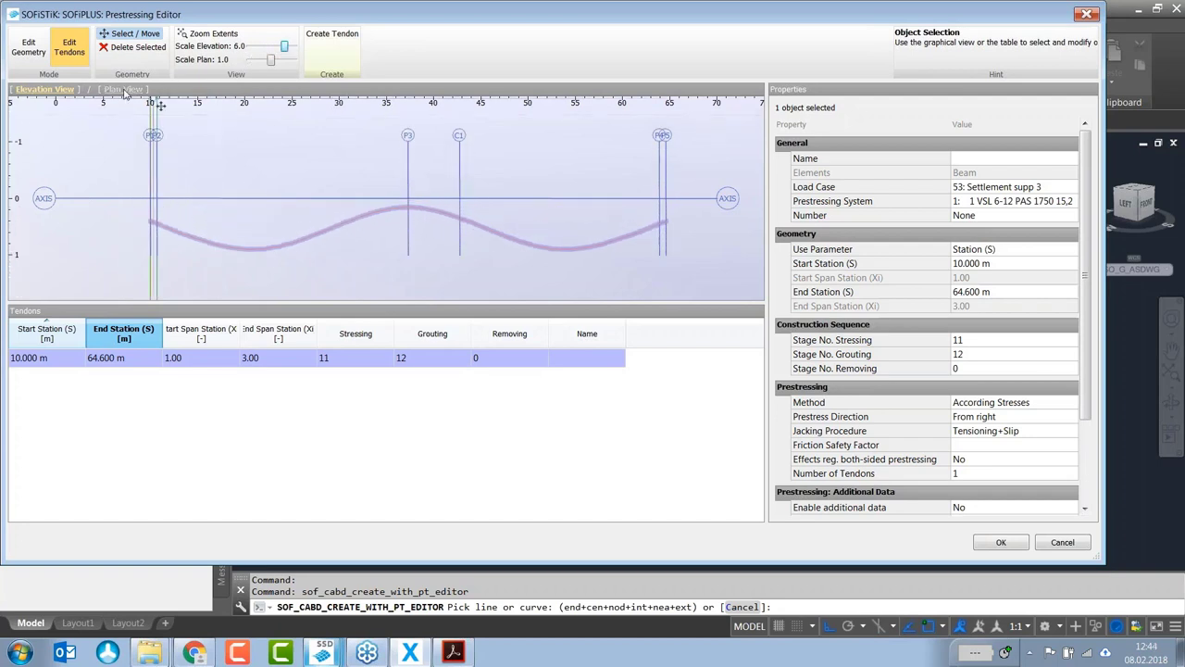
Step: Examine the tendon's course in plan and return to its elevation
click(127, 89)
scroll(410, 199, up, 8)
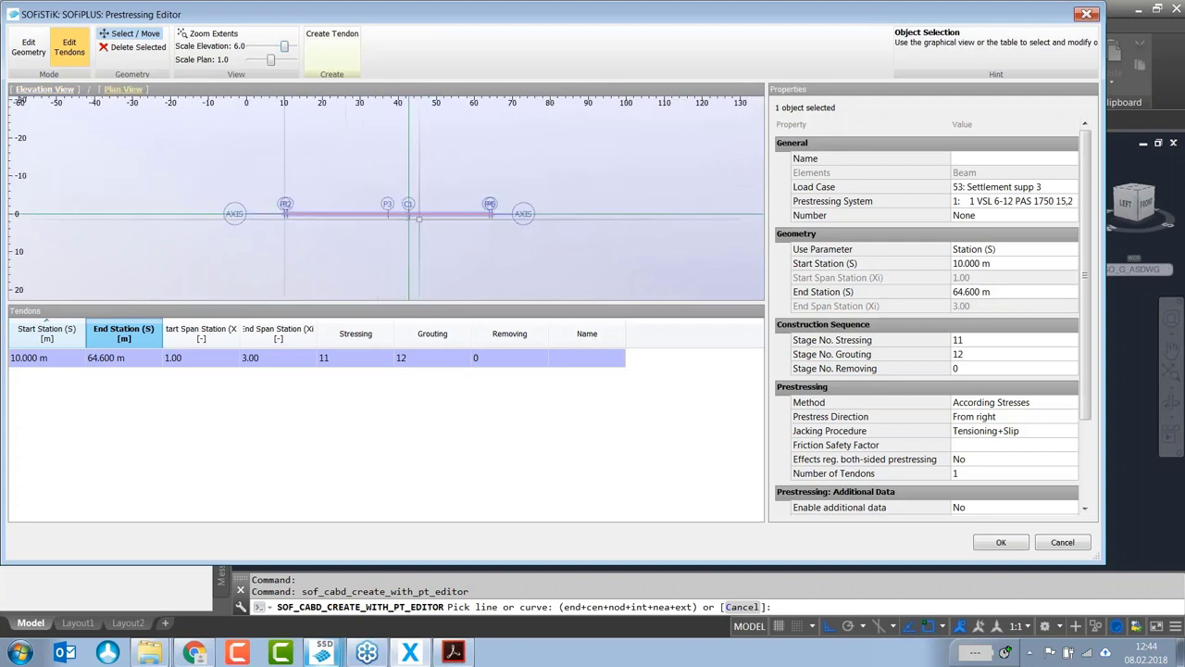
scroll(398, 216, up, 3)
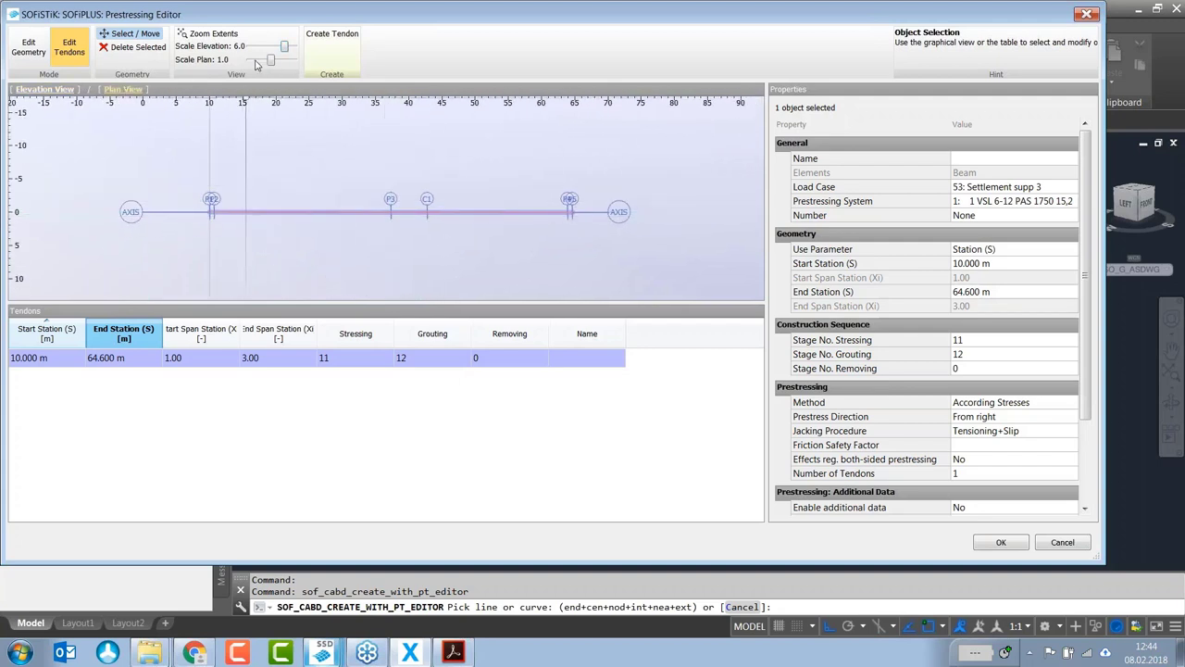
click(47, 90)
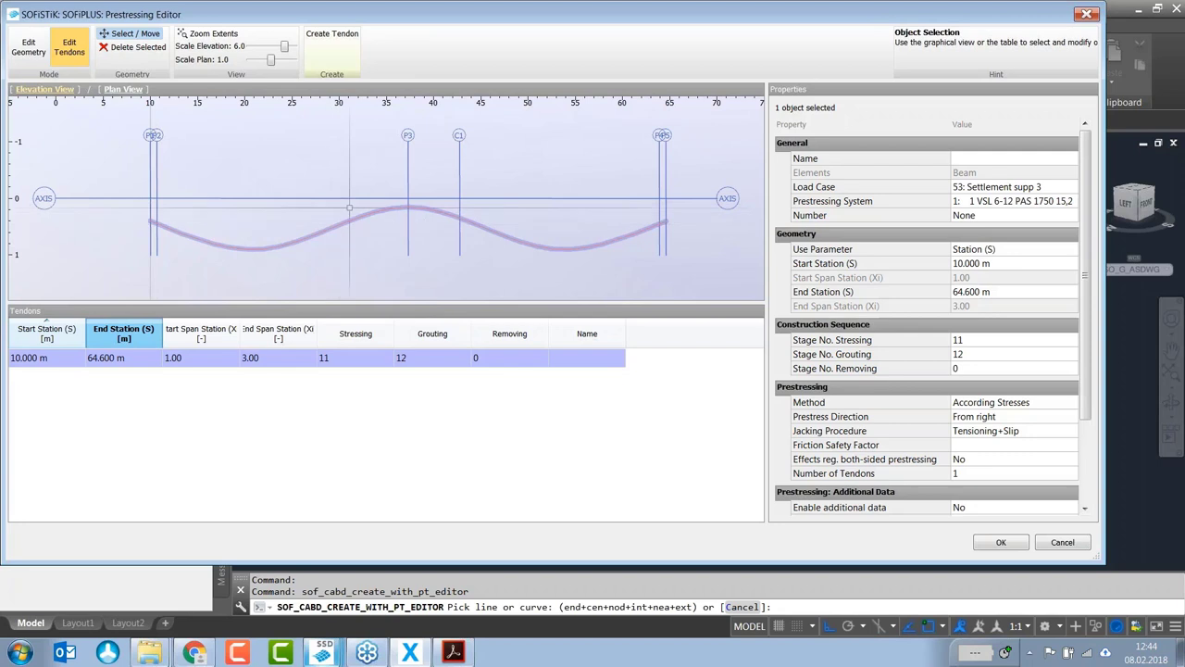
Step: Switch to editing the tendon geometry and examine the U and V coordinates of its points
click(33, 52)
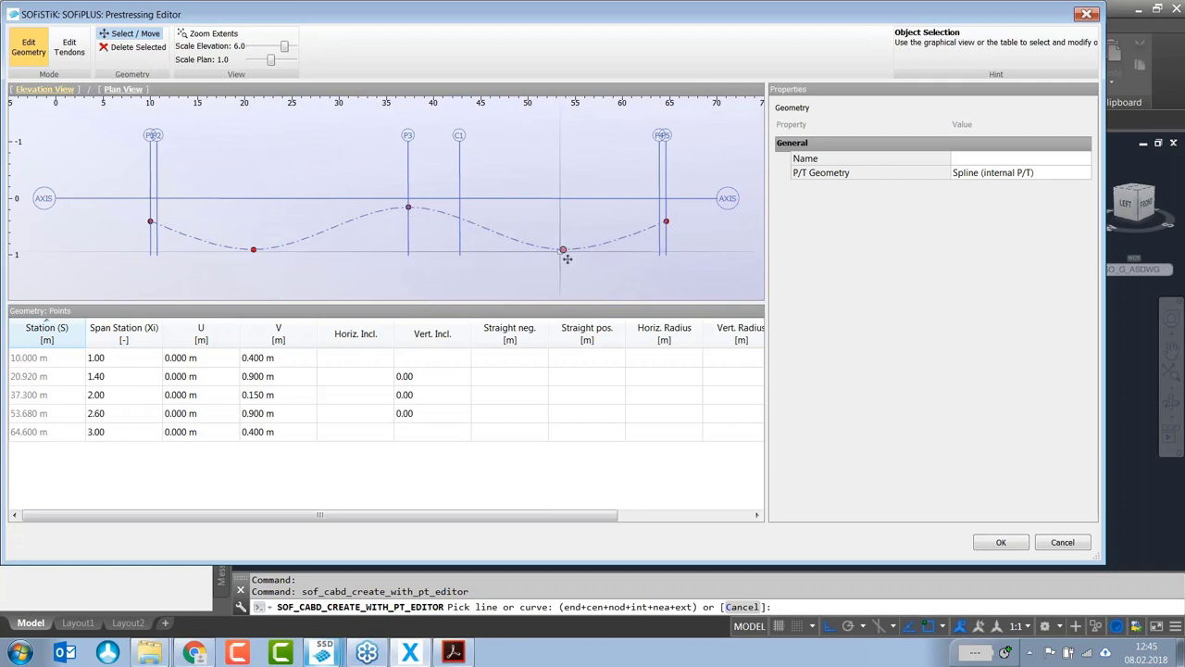
click(278, 335)
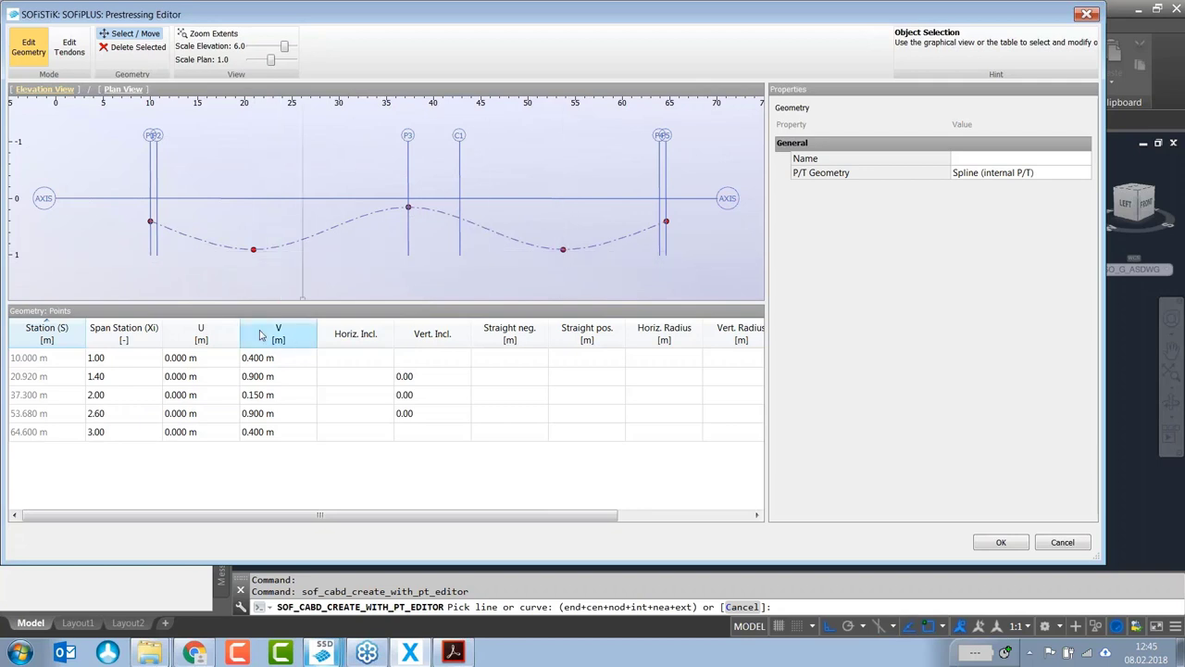
click(213, 340)
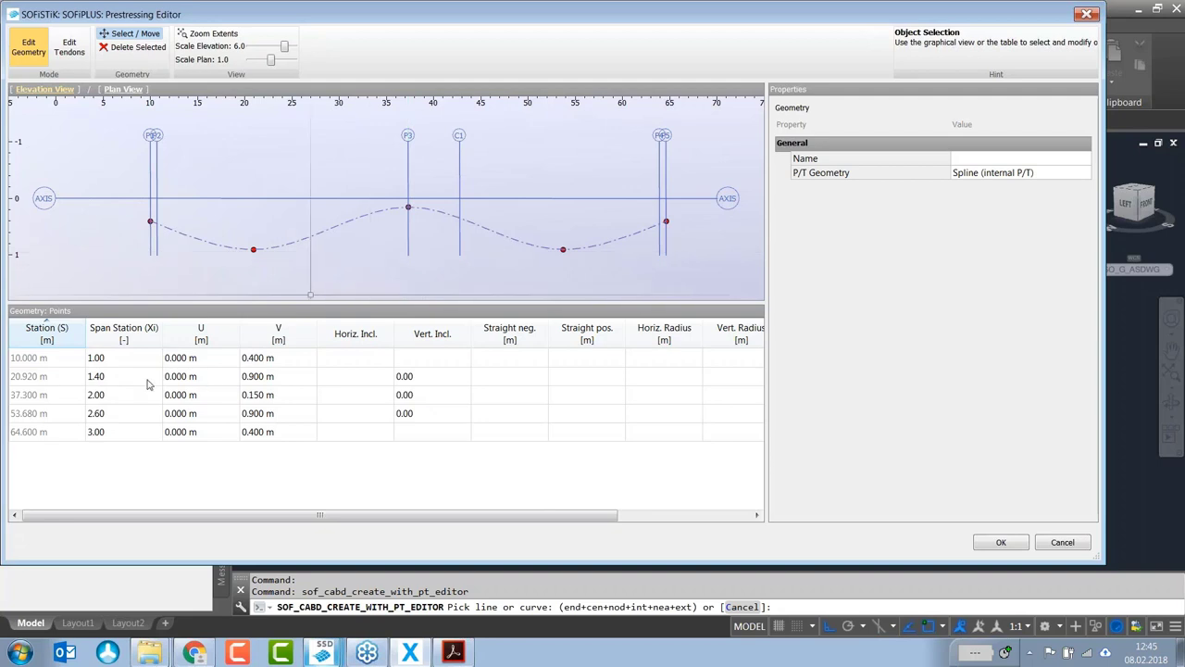
click(282, 377)
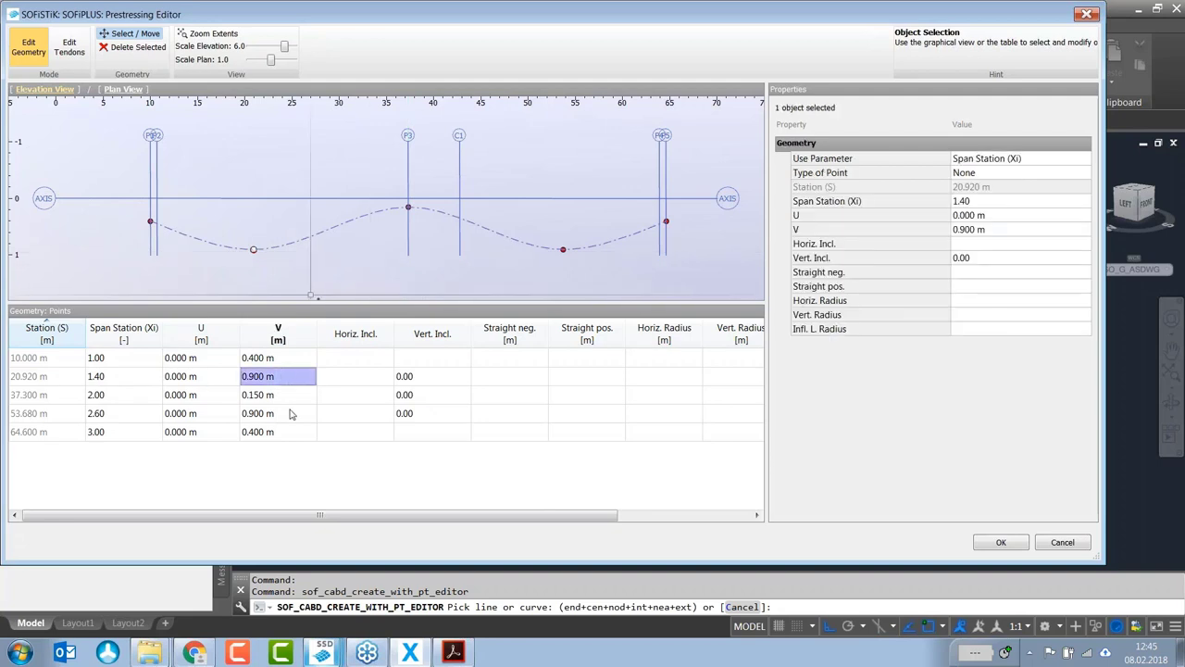
click(292, 413)
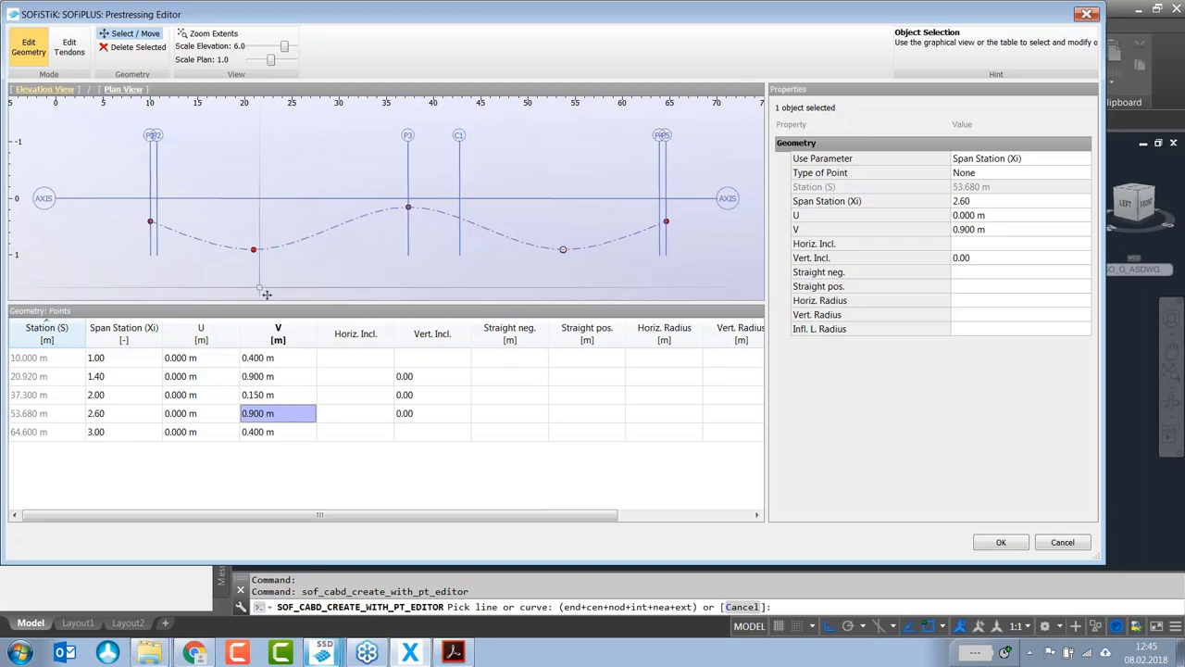
drag(198, 284, 603, 237)
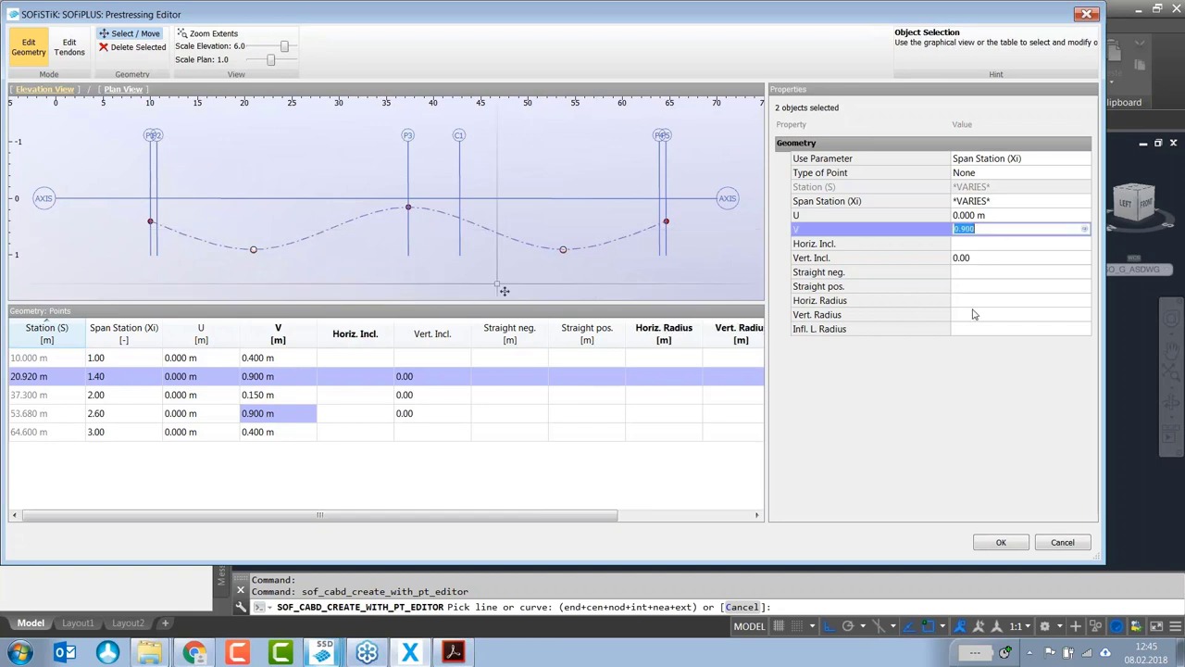
click(547, 281)
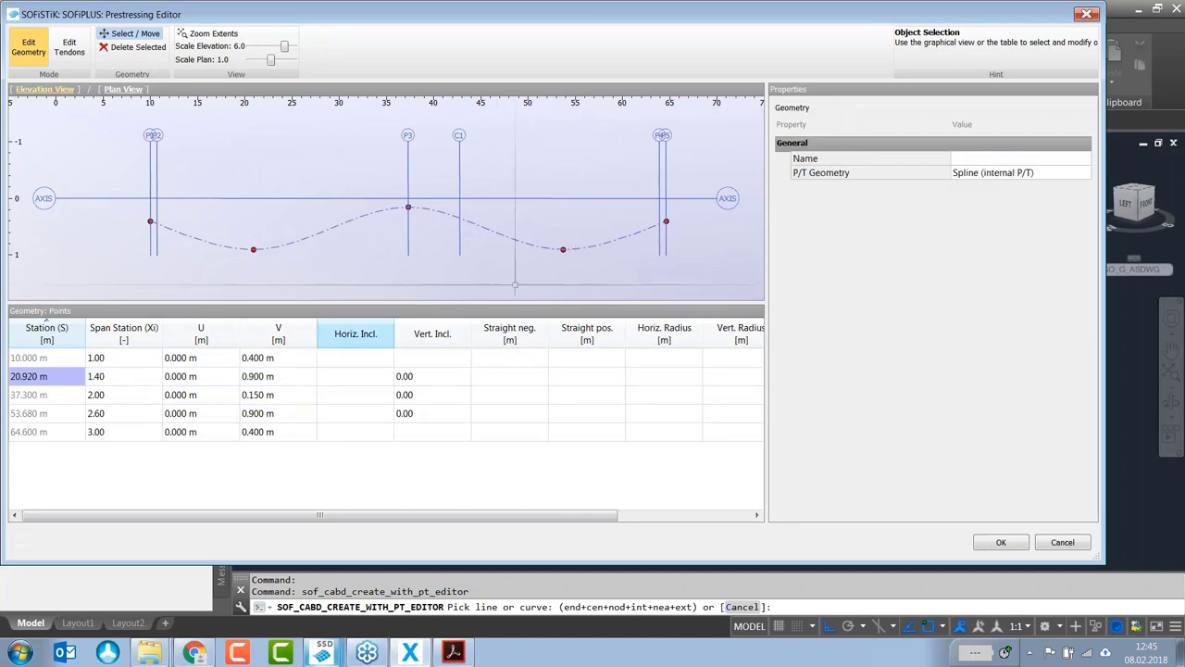
click(276, 378)
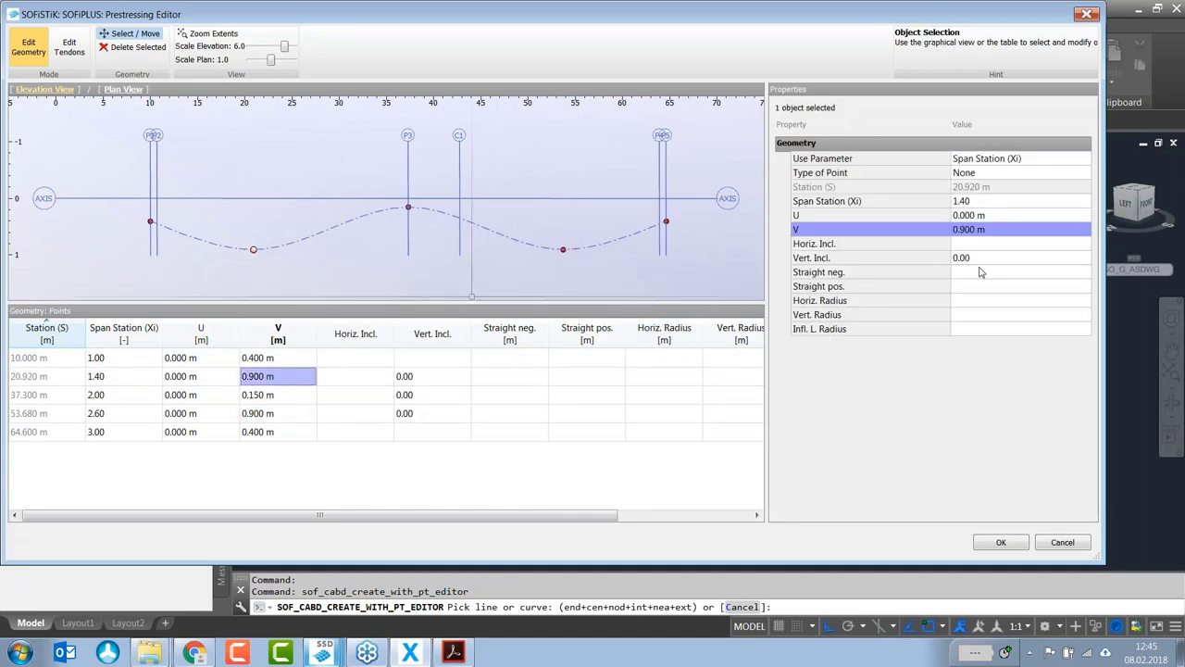
click(297, 381)
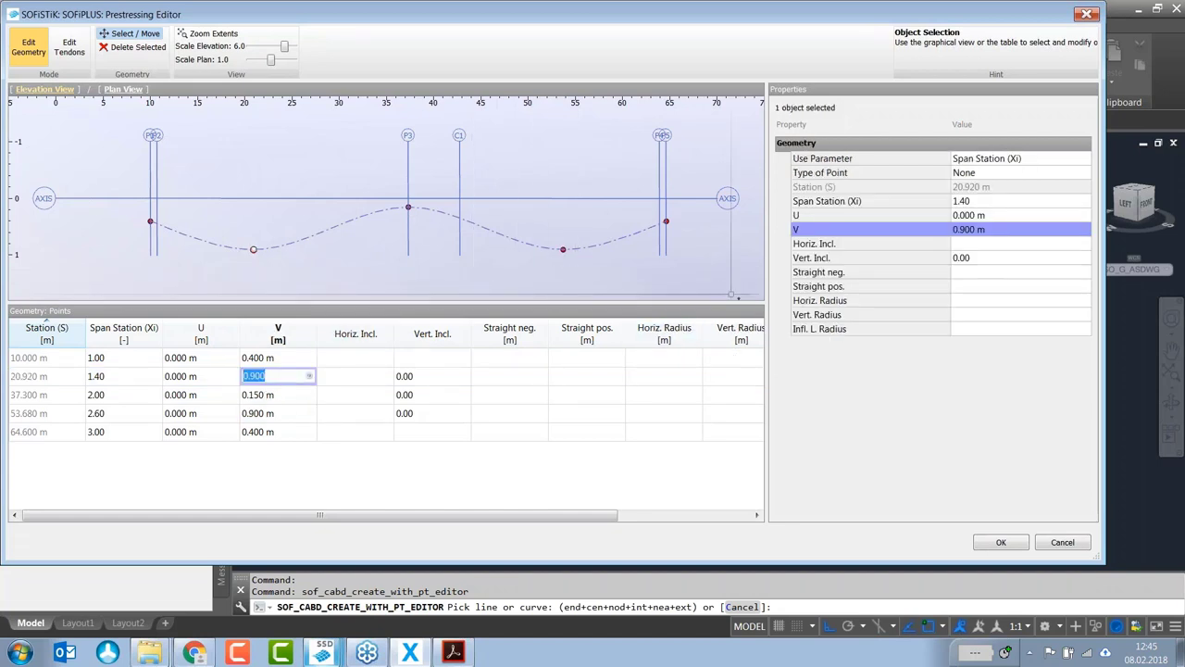
Step: Set the V coordinate of the two geometry points at span stations 1.40 and 2.60 to 1.15 m together
click(286, 415)
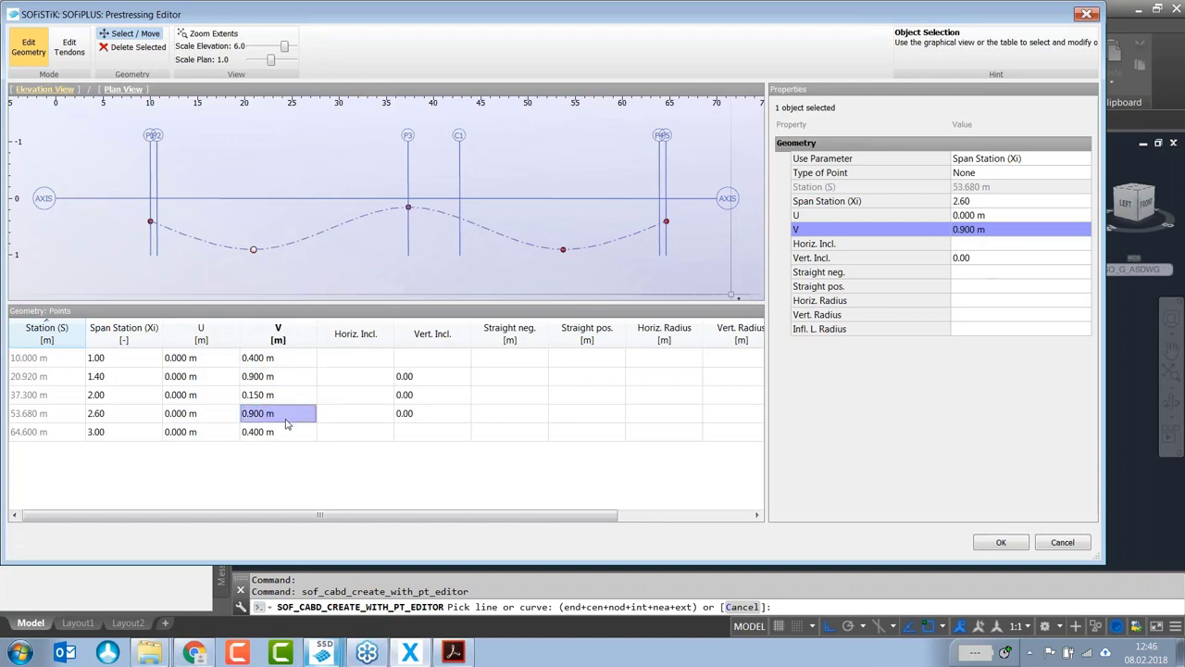
ctrl+click(293, 379)
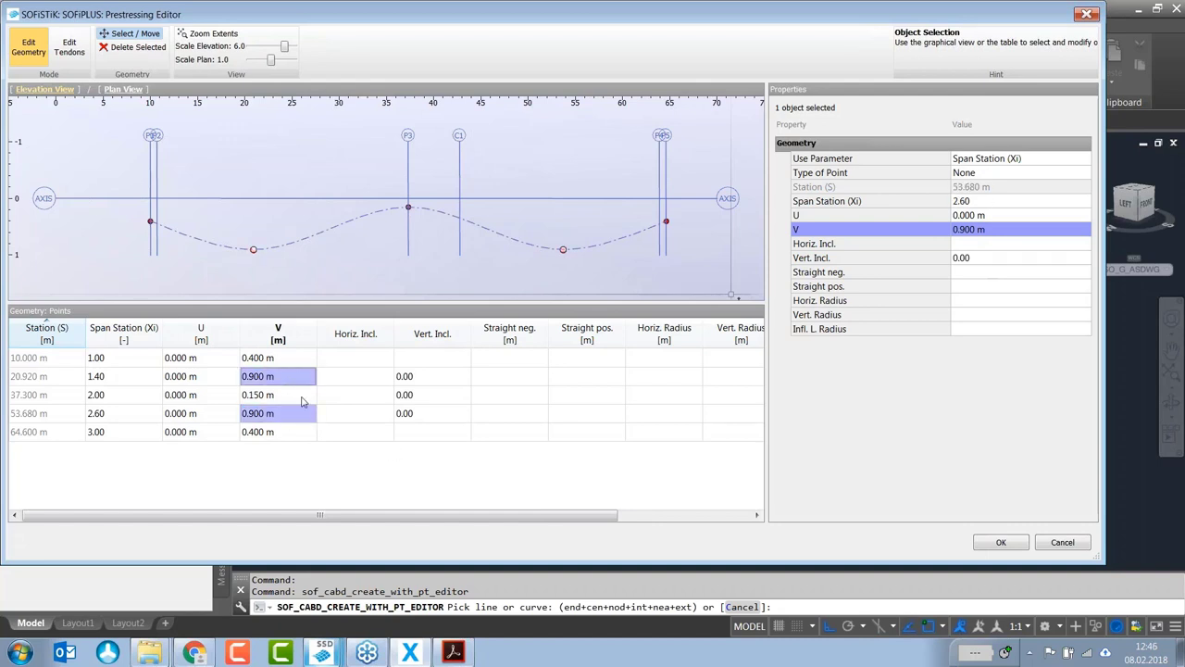
click(1003, 233)
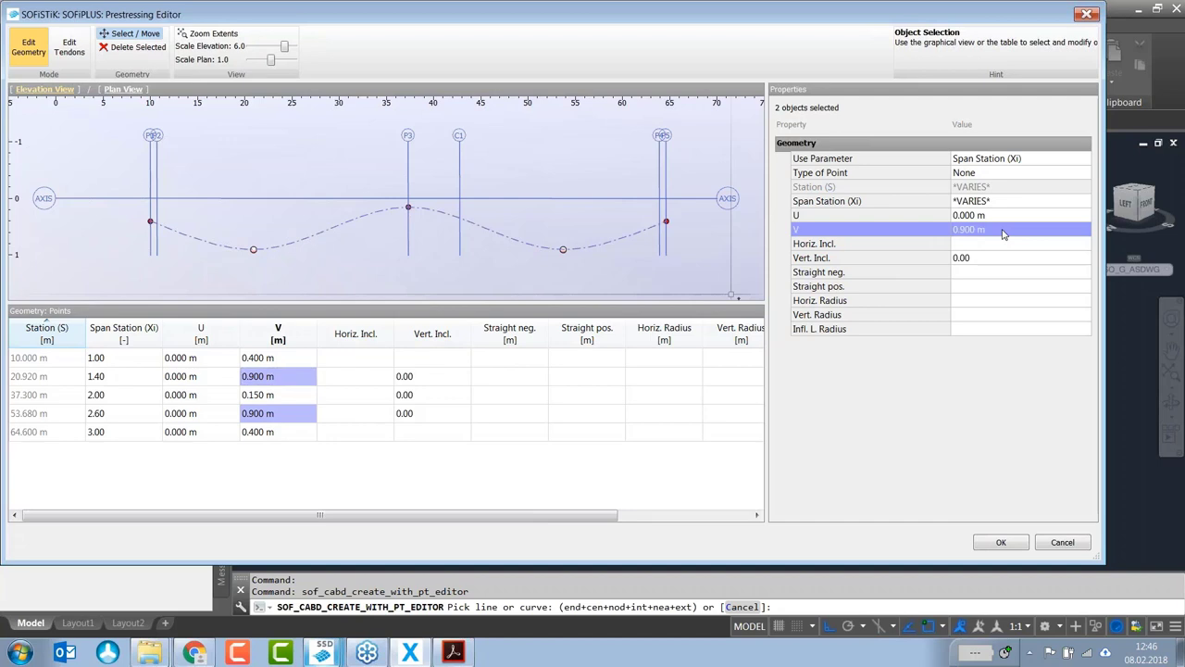
click(1003, 234)
text(1.15)
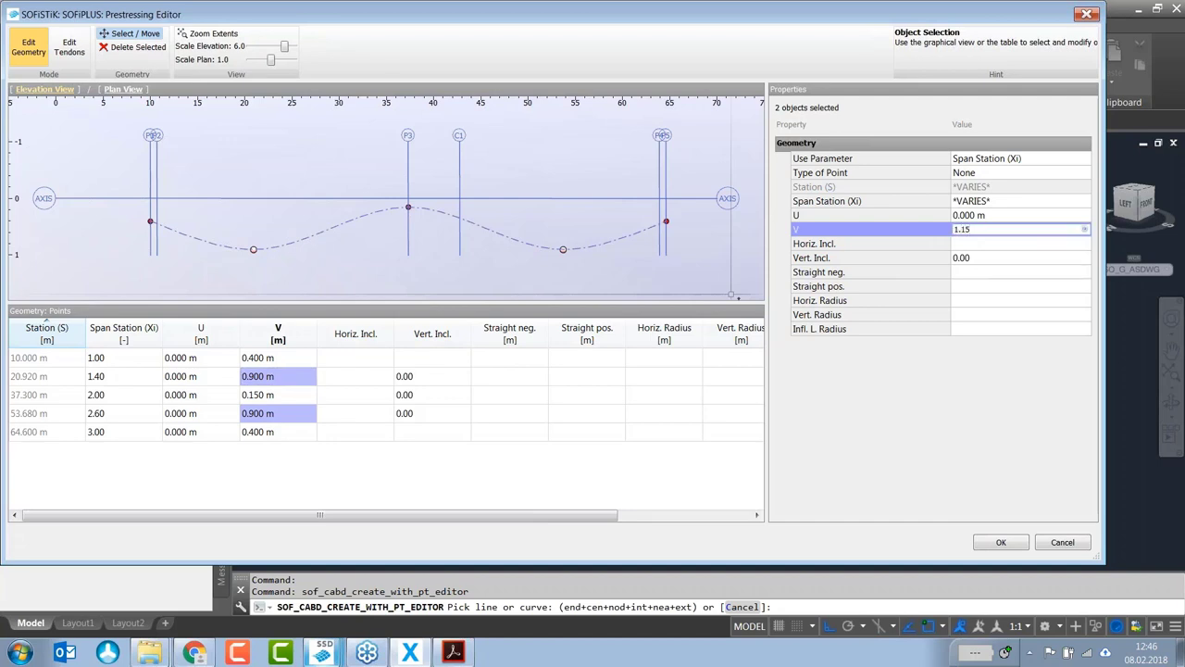
key(Return)
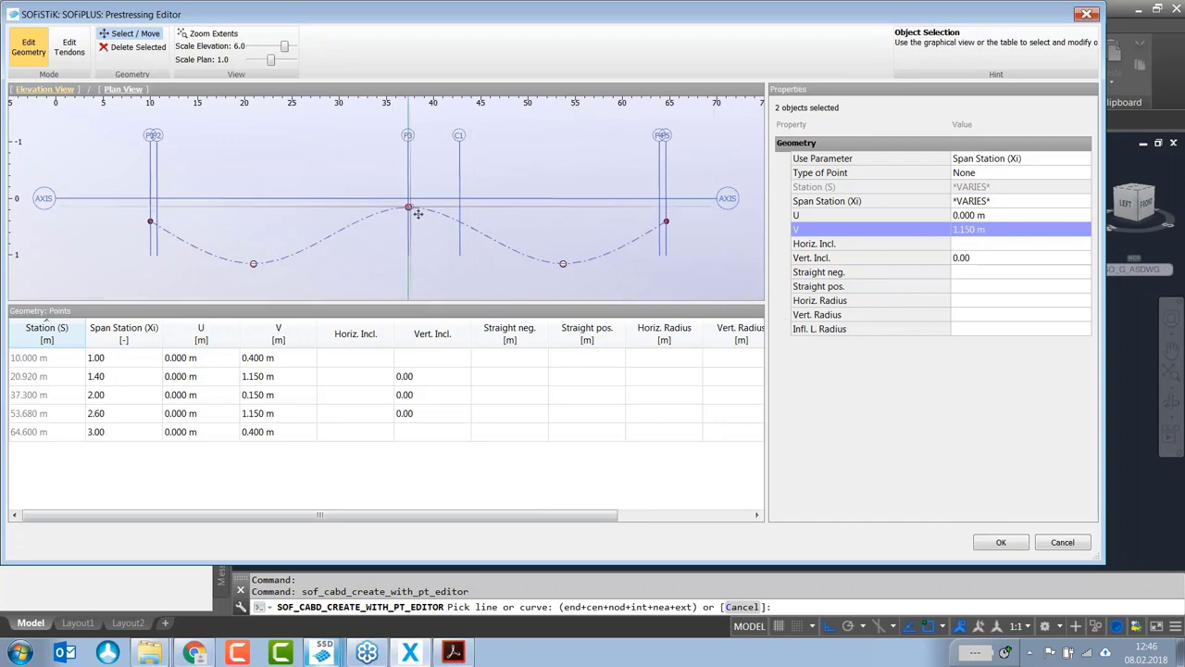
Step: Give the geometry point at span station 2.00 a vertical radius of 8 m with an influence length of 1 m
click(131, 395)
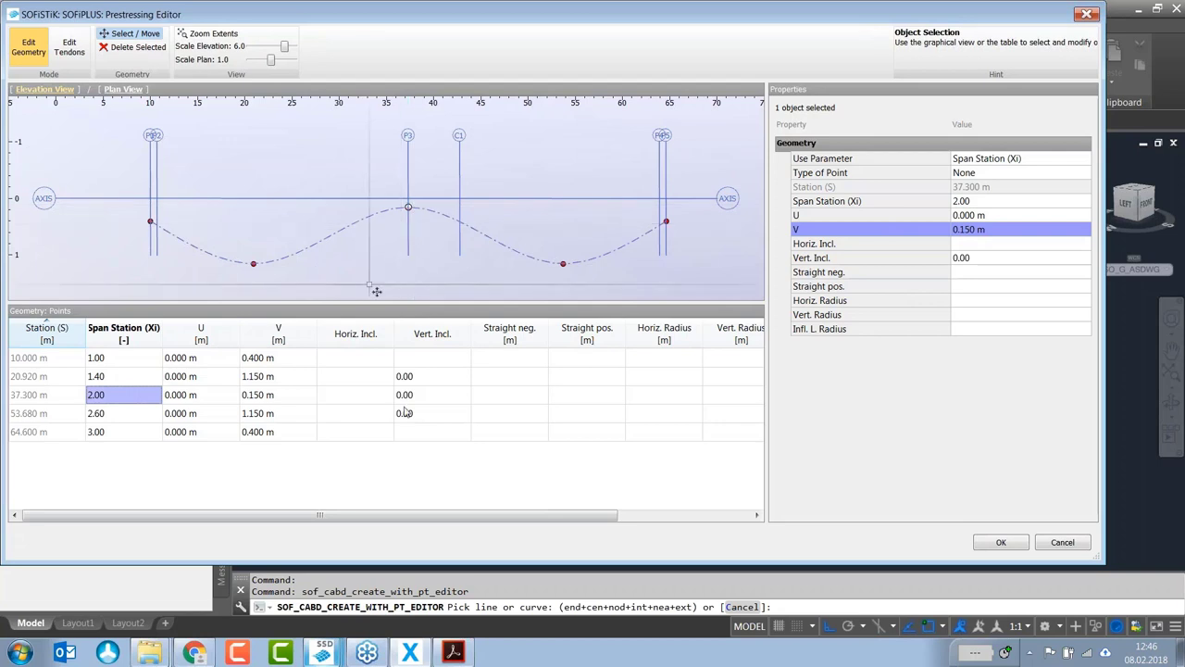
click(737, 398)
drag(573, 516, 698, 521)
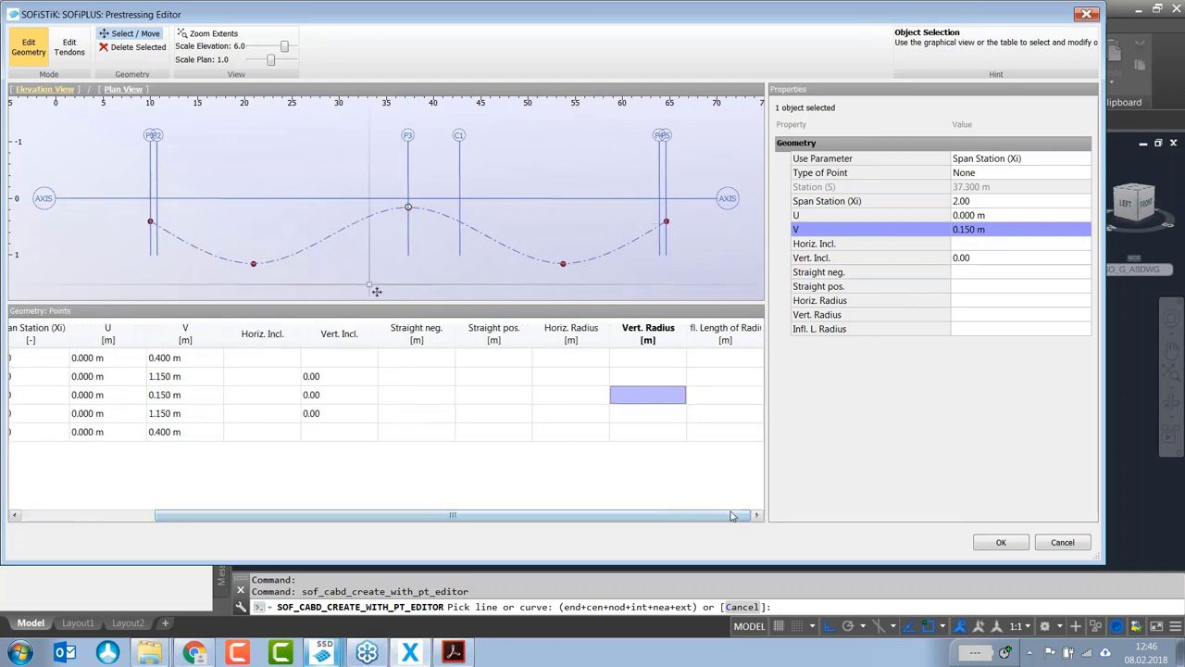
click(663, 400)
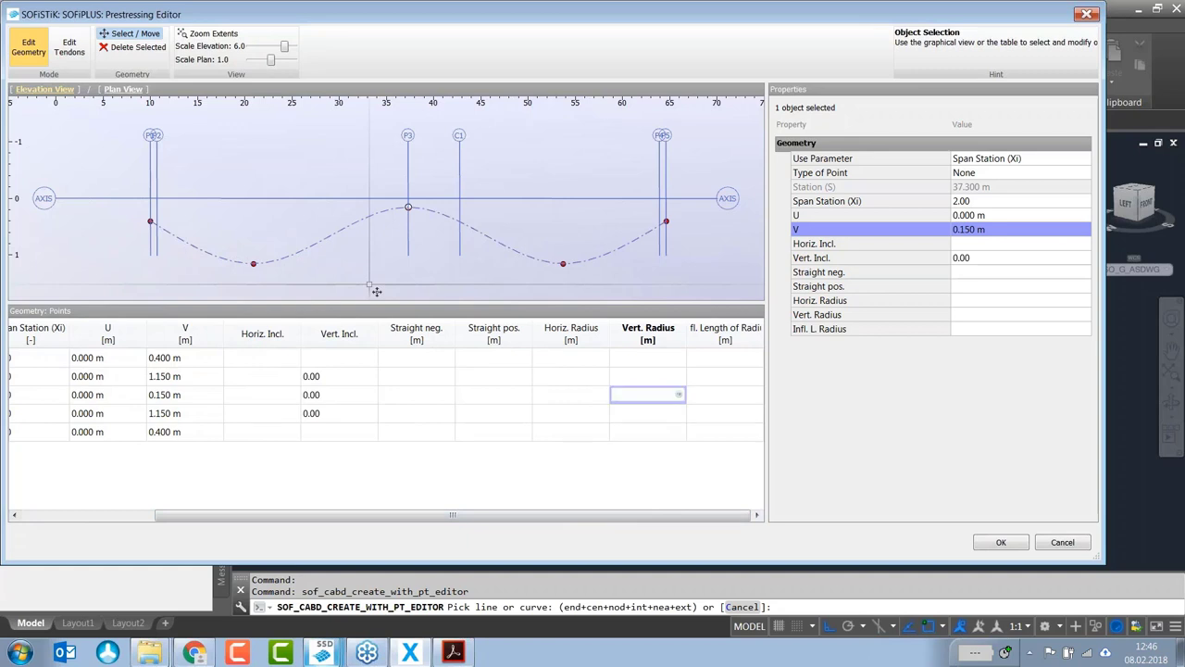
text(8)
click(729, 399)
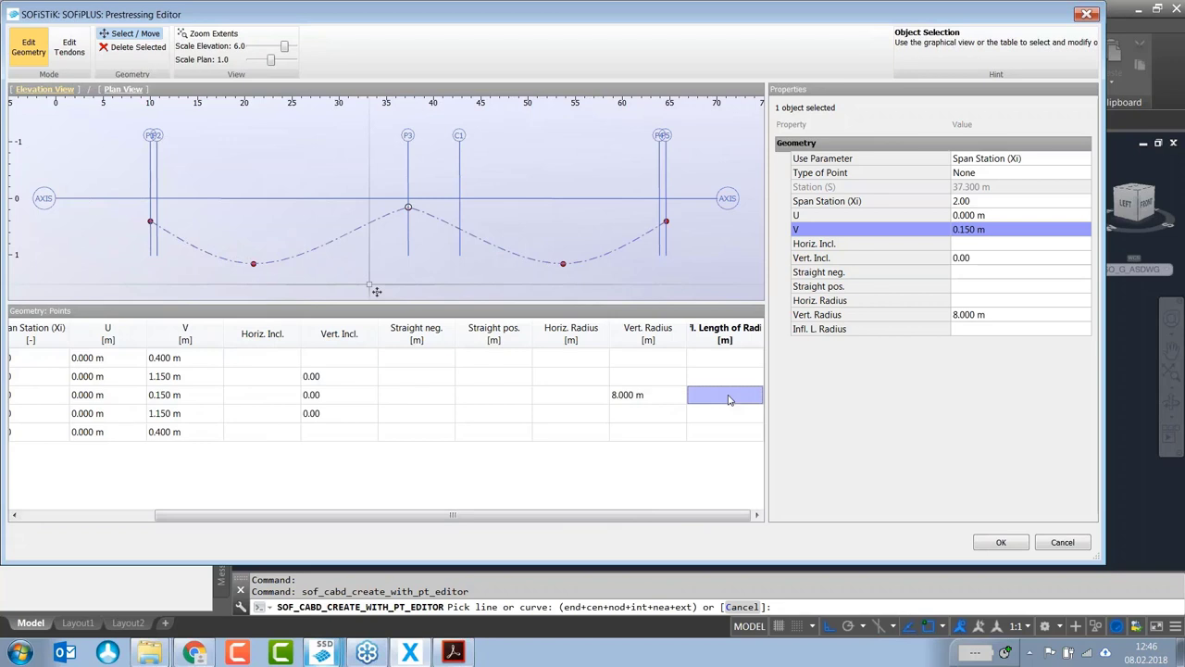
text(1)
click(675, 403)
Step: Try an influence length of 5 m for the radius at the middle support and set it back to 1 m
click(729, 396)
click(730, 396)
text(5)
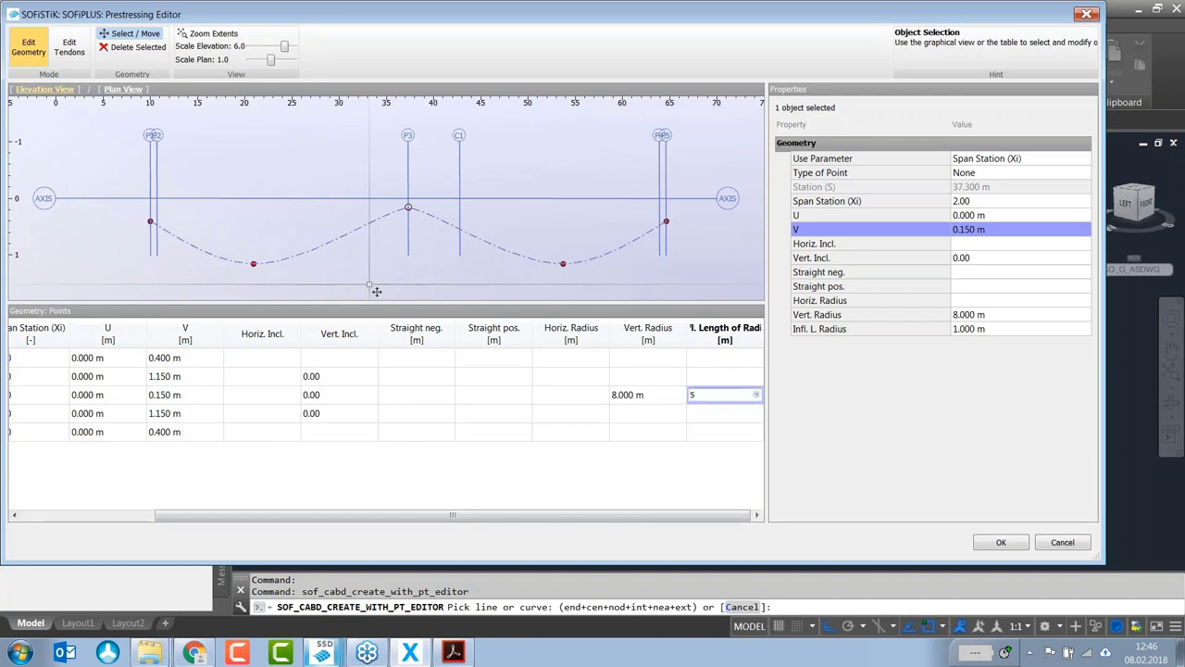
key(Return)
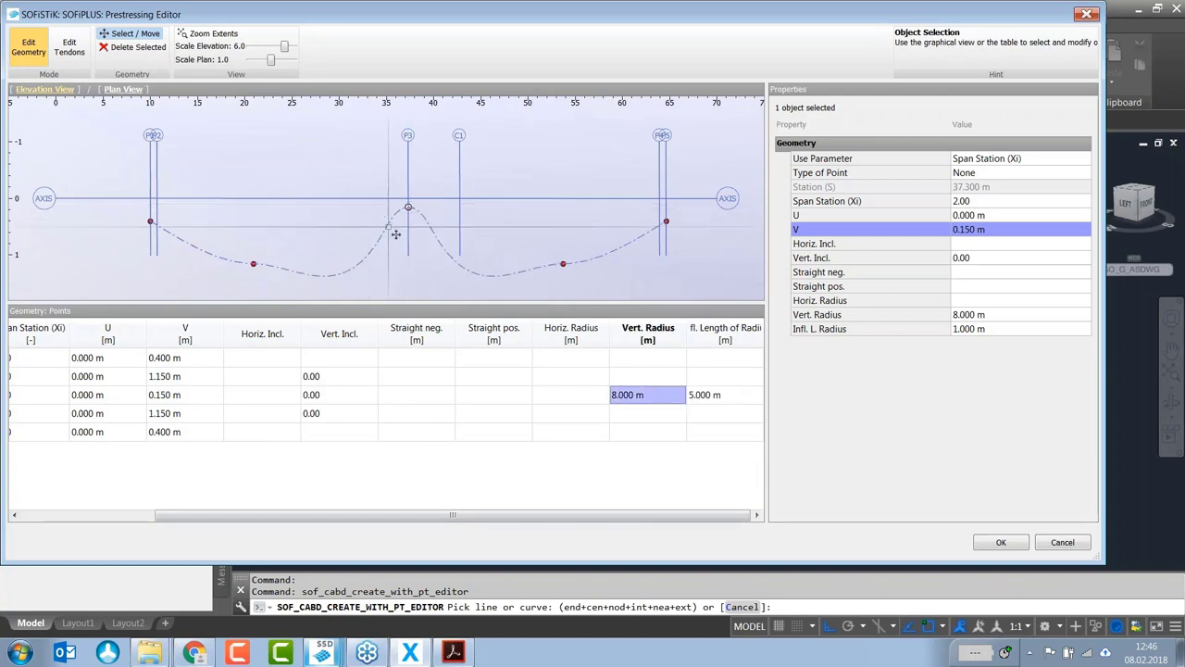
key(Tab)
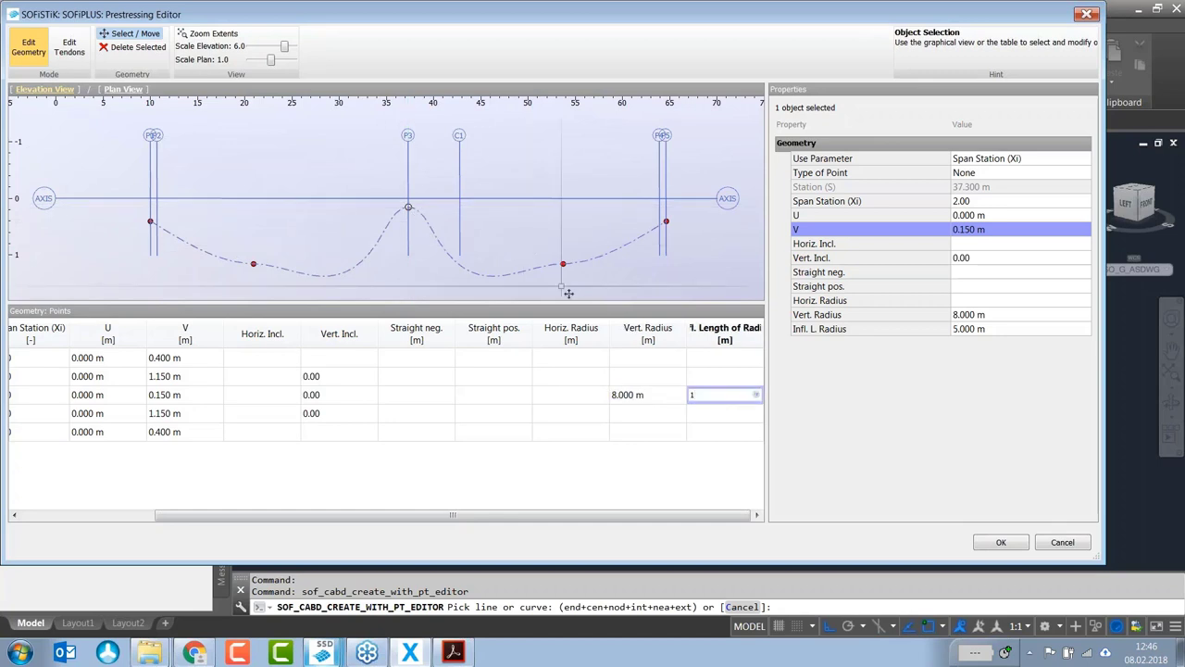
click(676, 400)
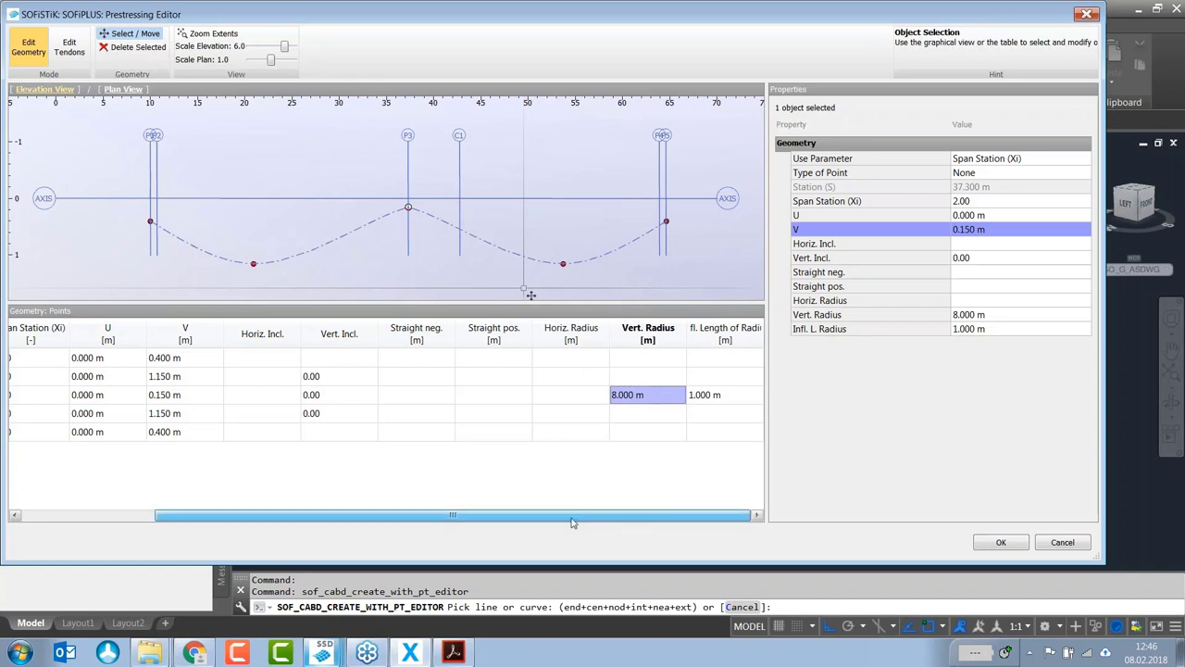
Step: Try Station (S) as the positioning parameter of the middle support point and switch it back to Span Station (Xi)
scroll(571, 518, up, 3)
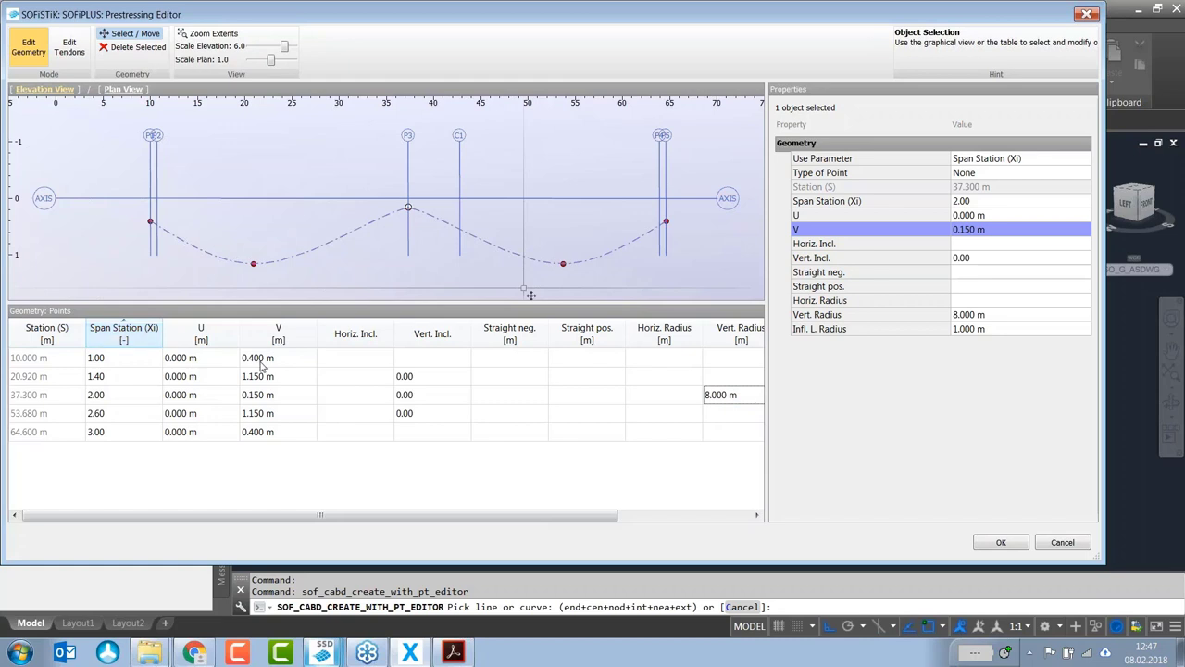
click(1011, 164)
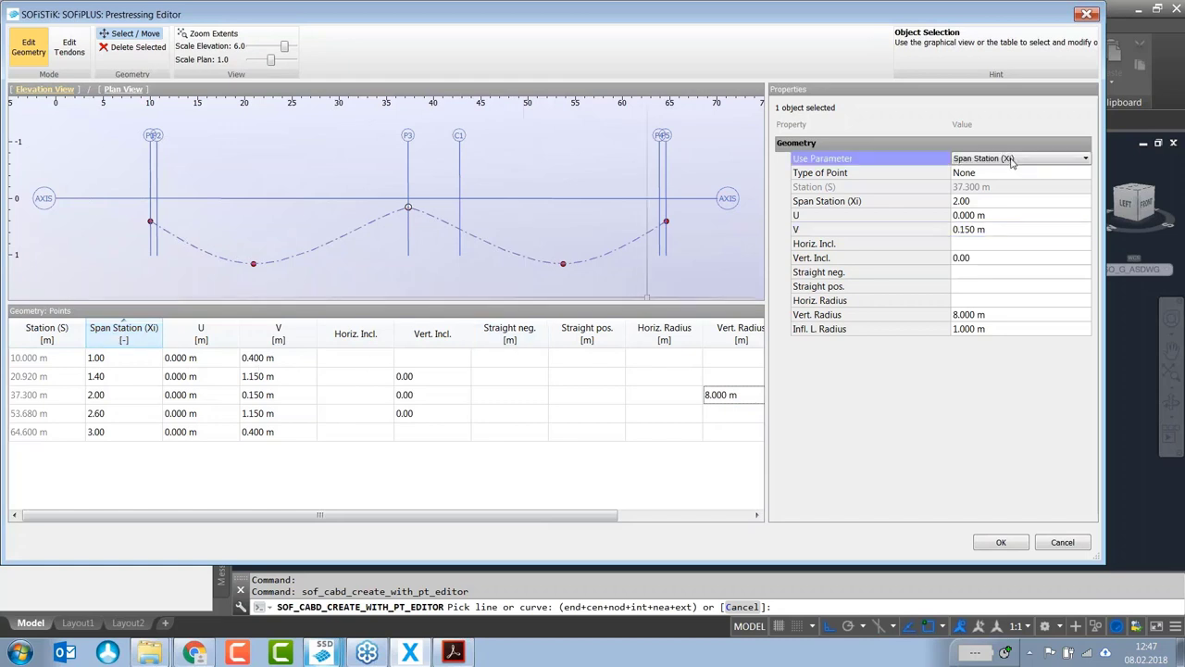
click(1011, 164)
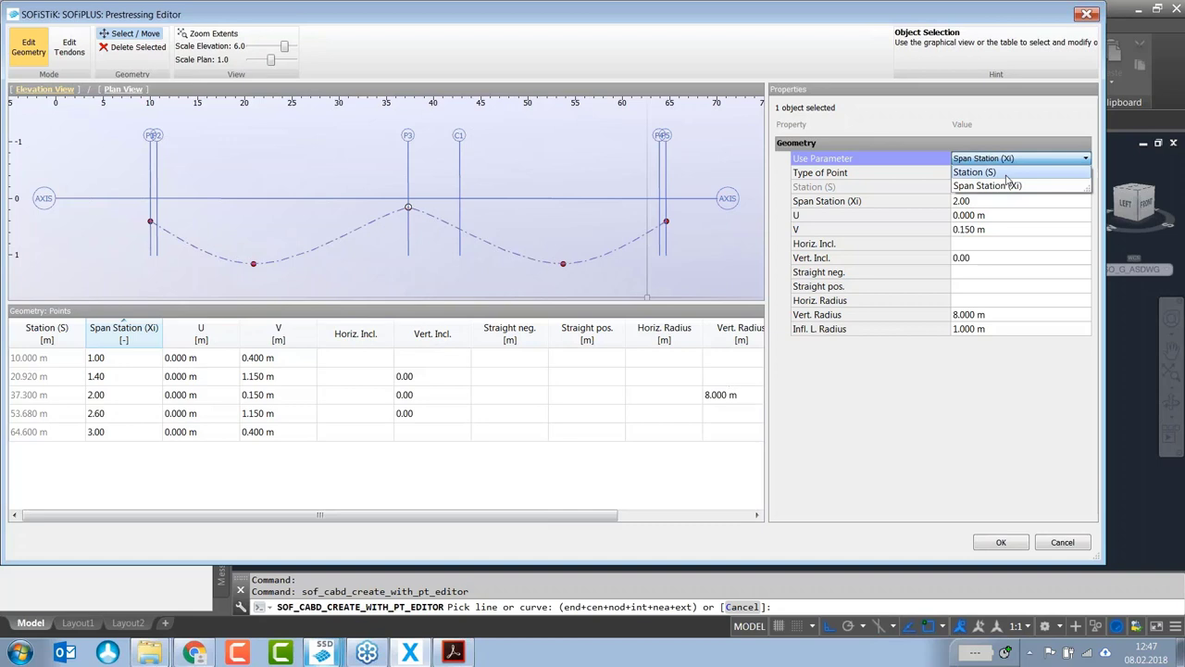
click(1008, 174)
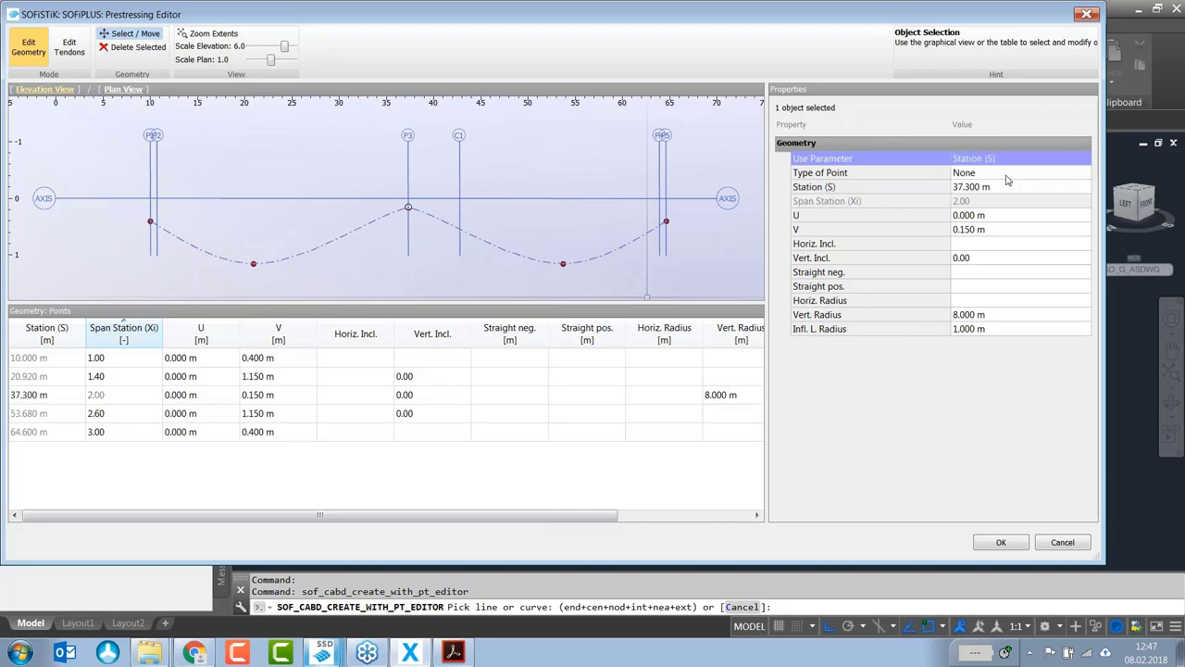
click(48, 395)
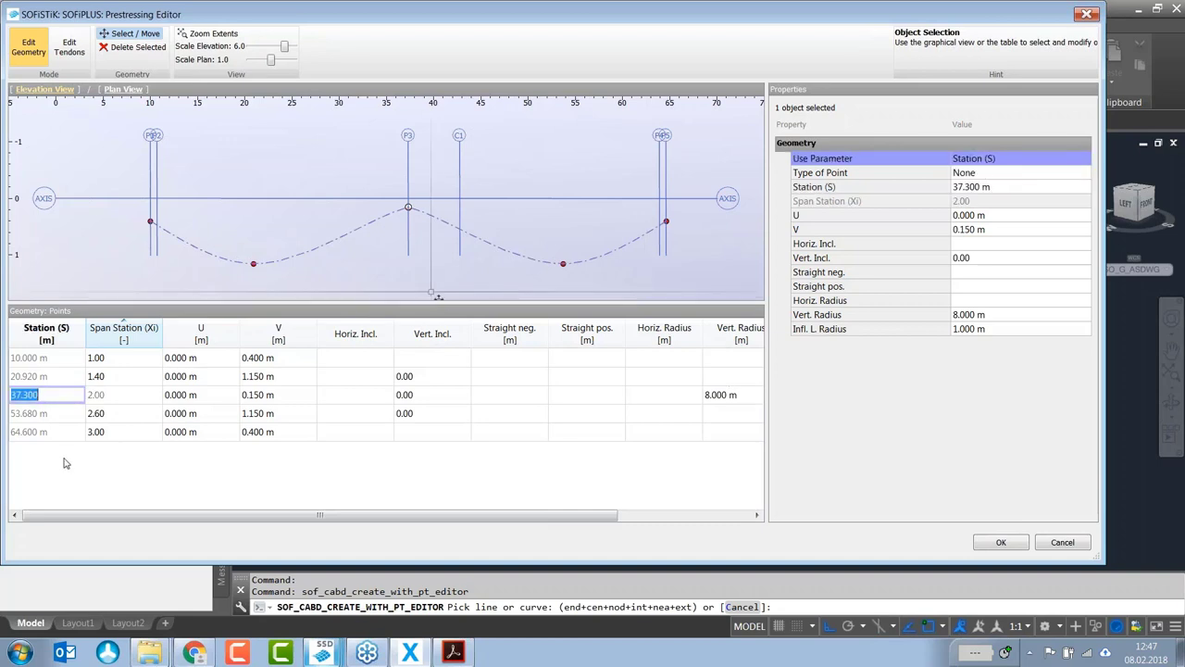
click(107, 405)
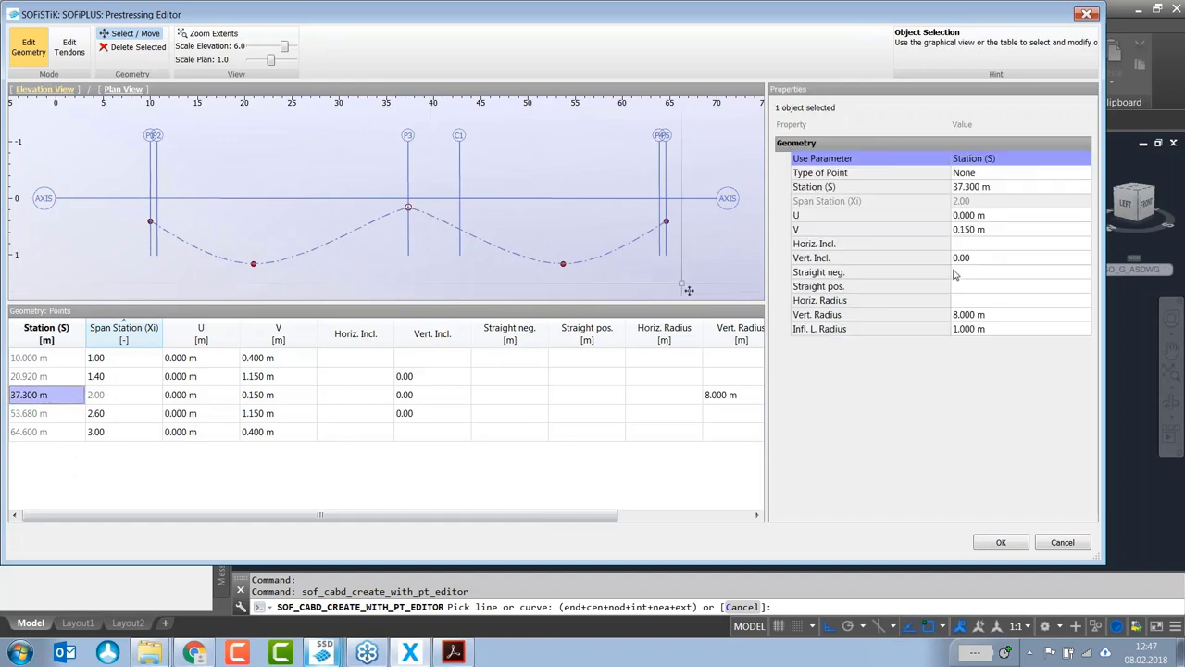
click(997, 162)
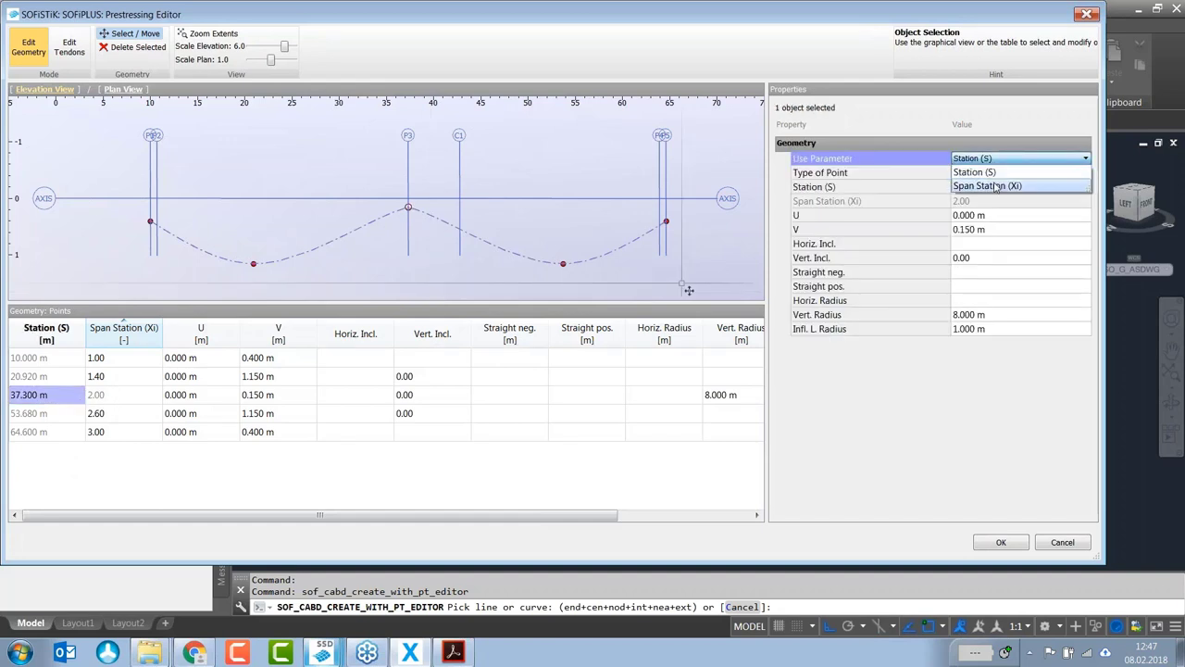
click(997, 182)
click(154, 474)
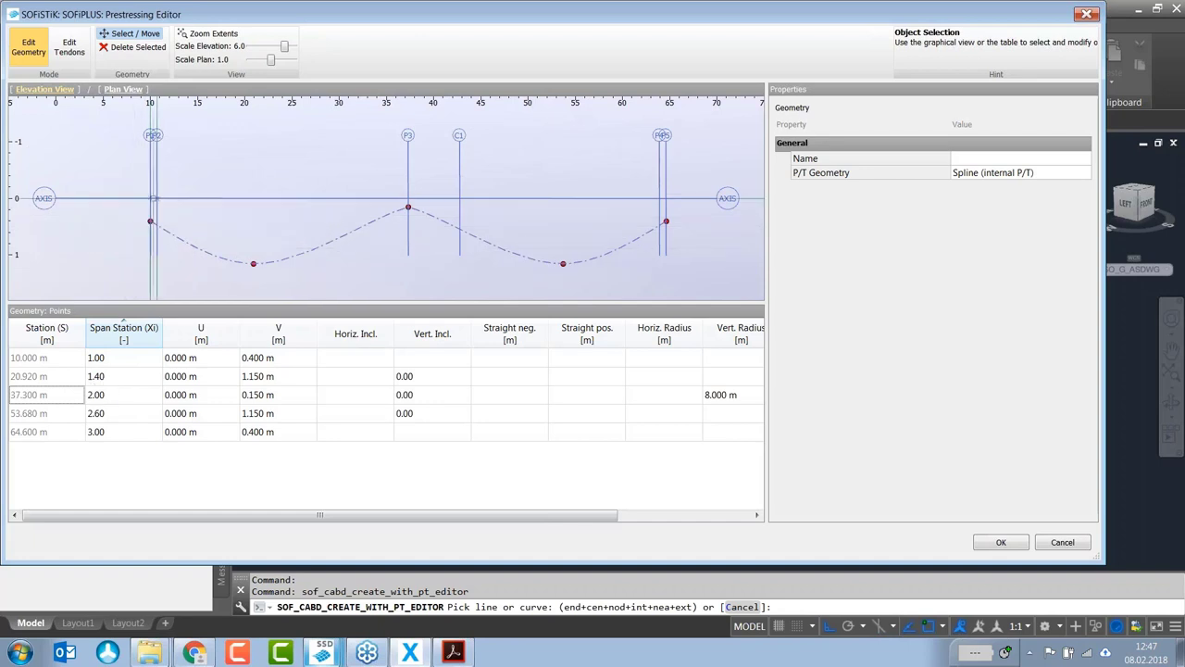
Step: Examine the geometry points in the first span, at the middle support and at the end of the second span
click(254, 264)
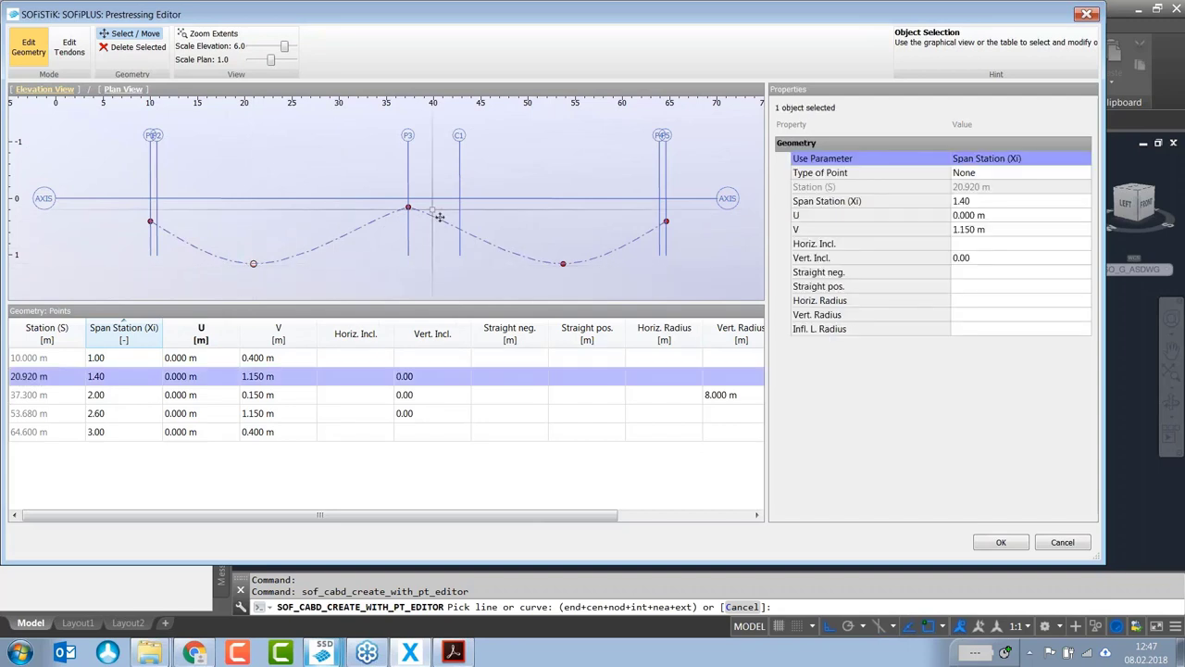
click(409, 208)
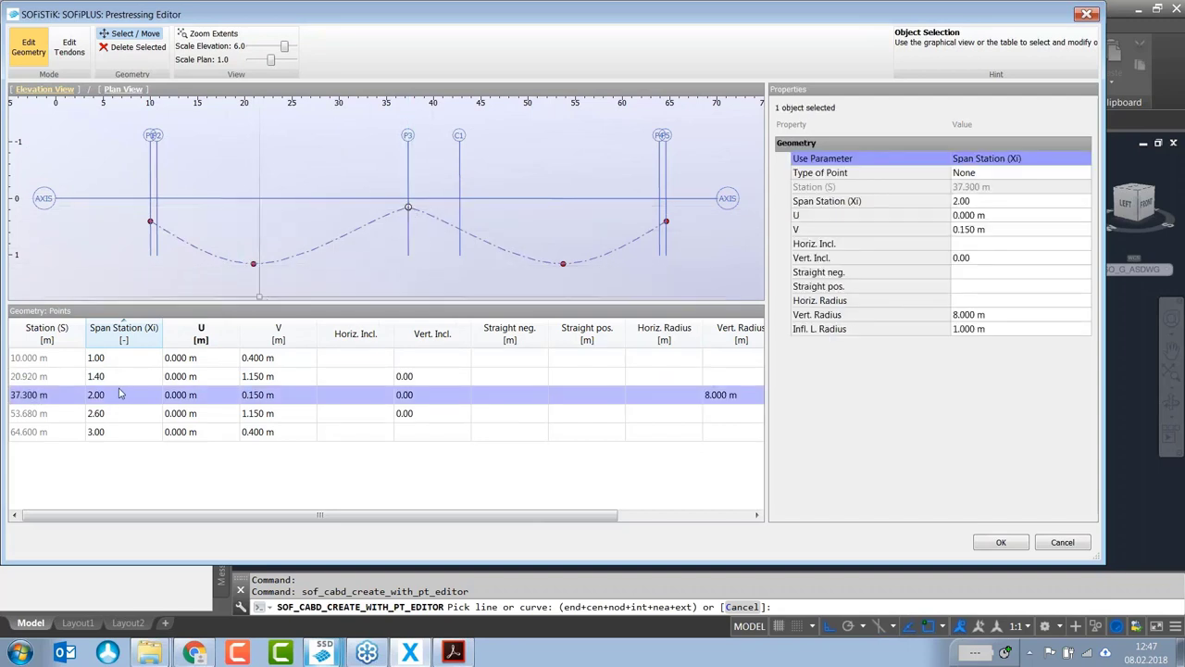
click(665, 222)
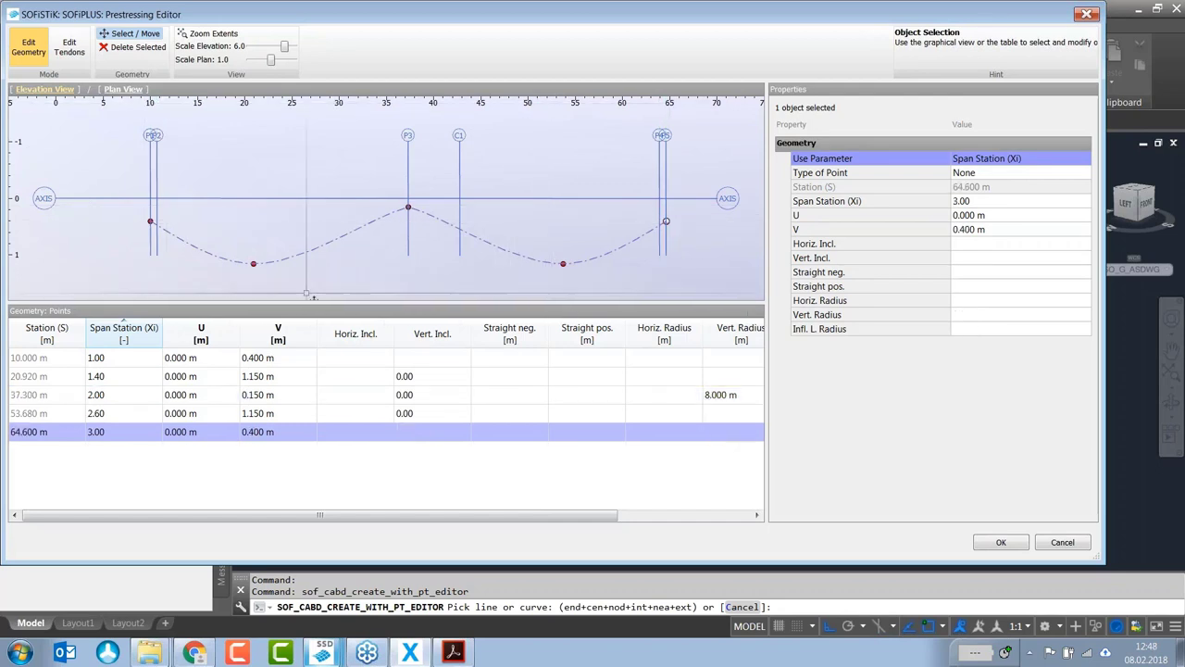
click(422, 461)
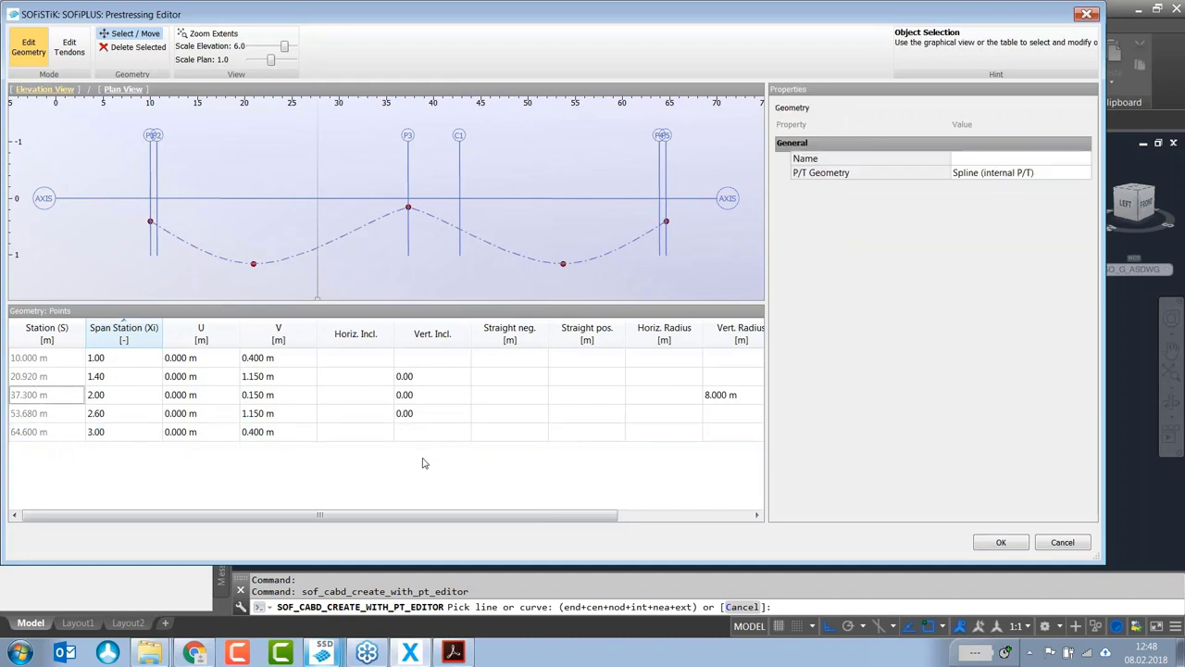
Step: In tendon editing mode, name the tendon T21 and assign it to load case 21: Tendons span 1 + cant
click(79, 54)
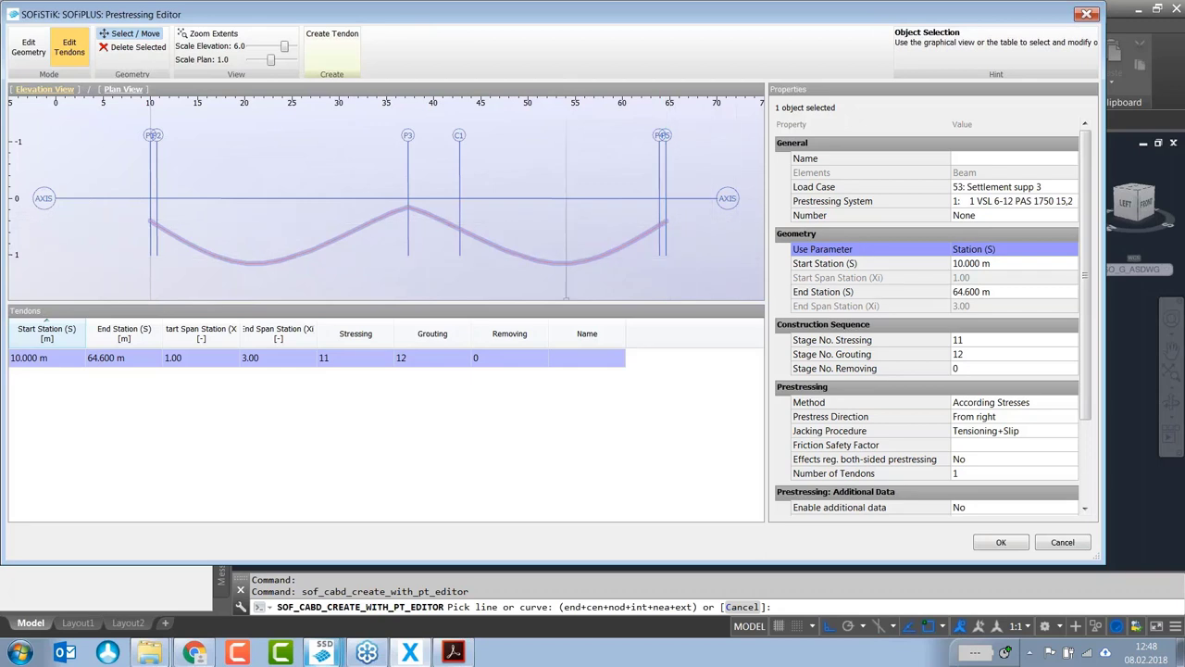
click(63, 365)
click(130, 358)
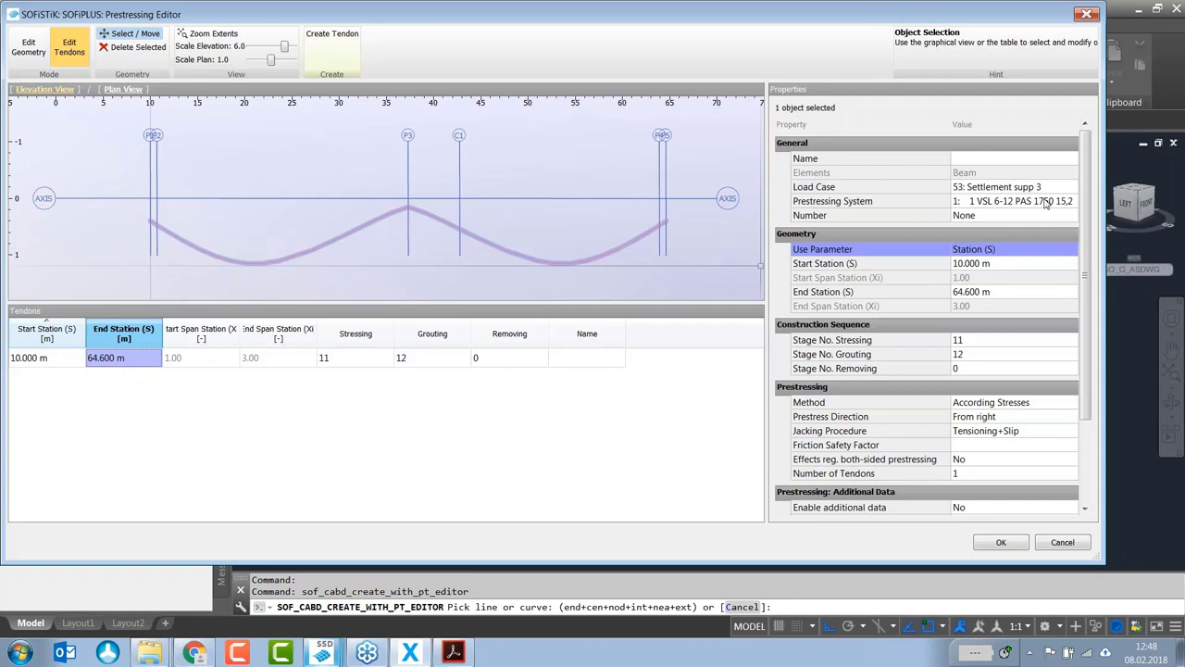
click(997, 163)
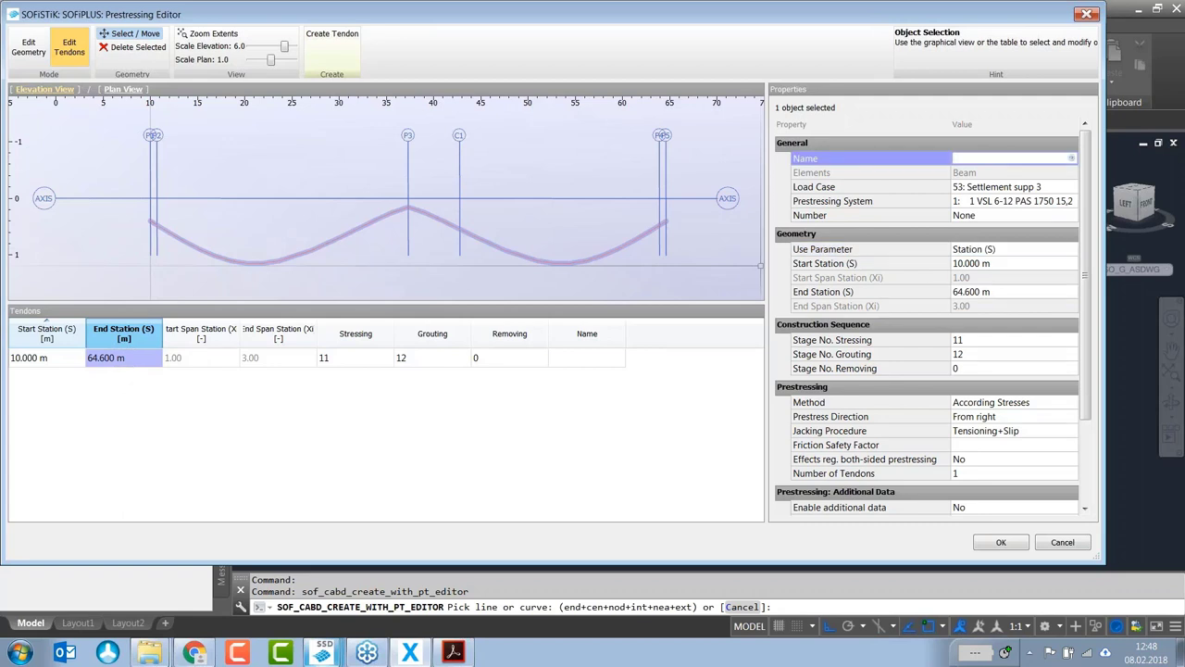
text(T21)
click(1036, 187)
click(1036, 187)
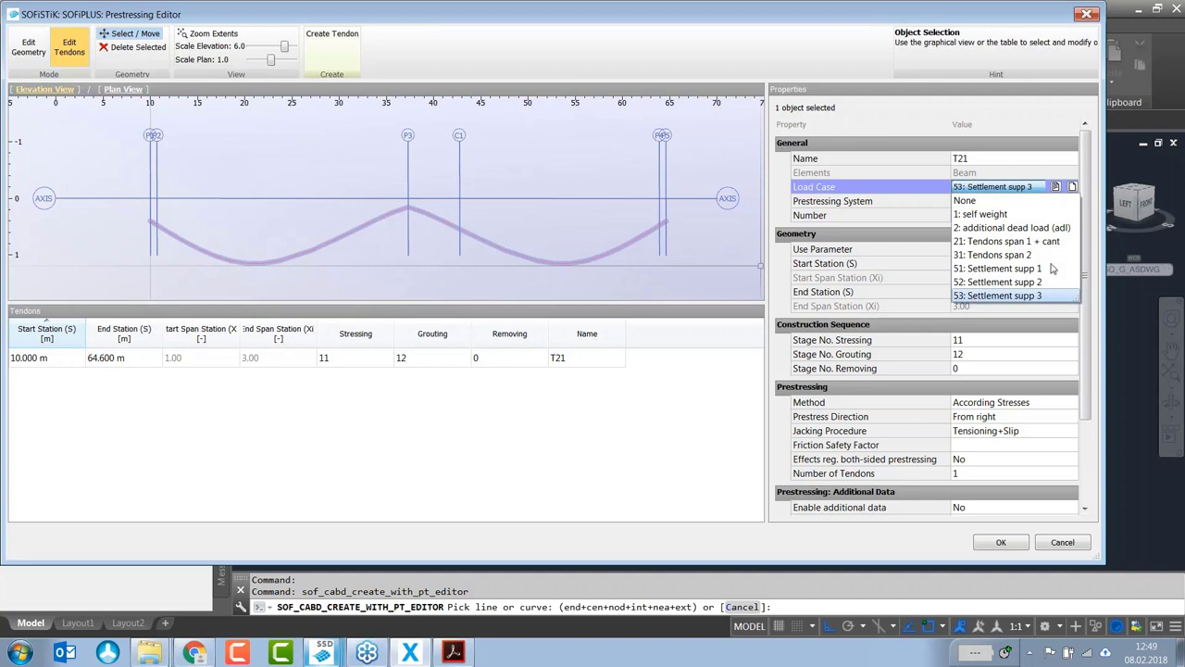
click(993, 241)
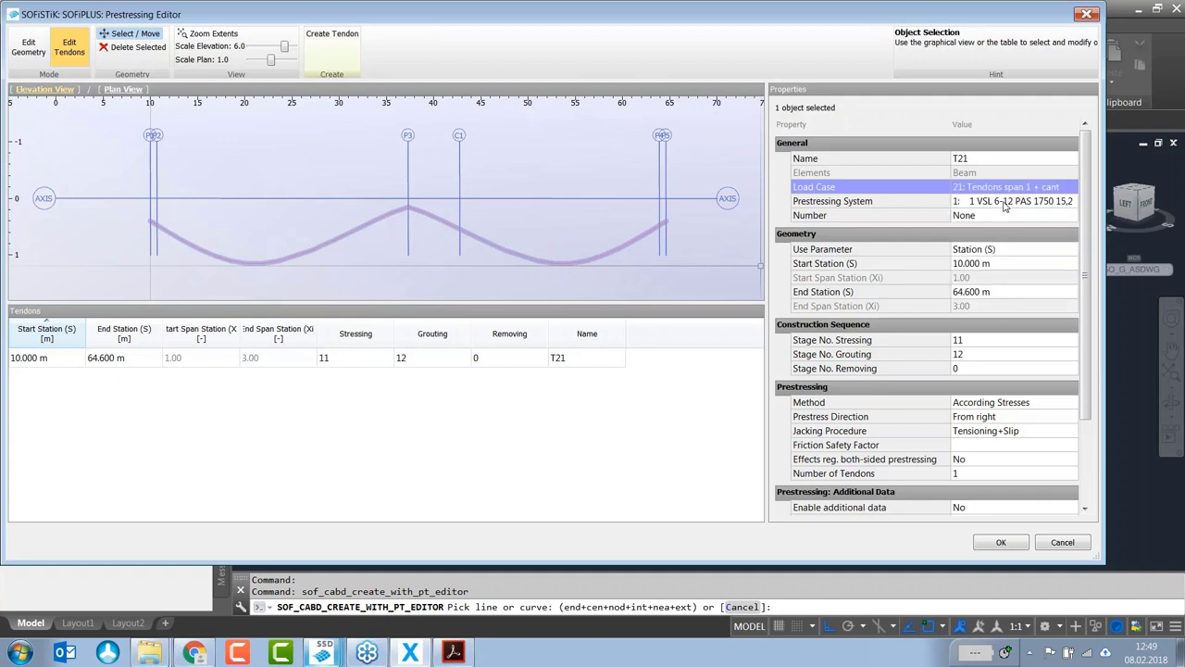
Step: Assign prestressing system 1 VSL 6-12 PAS 1750 15,2 to tendon T21 and give it number 21
click(1004, 202)
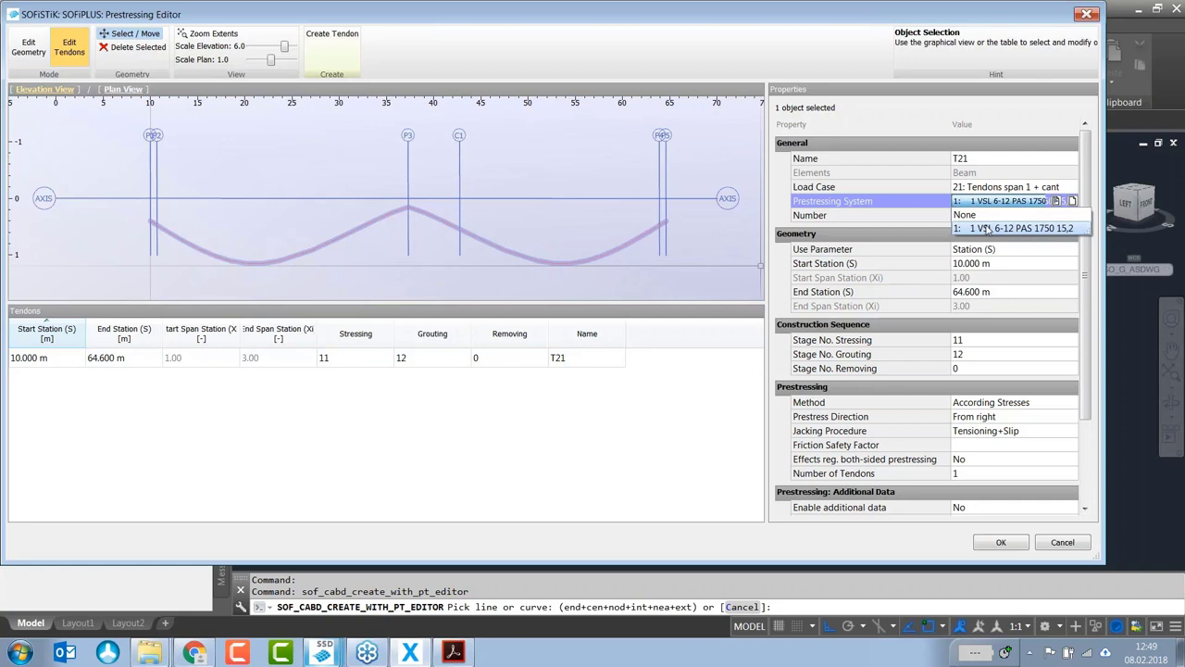
click(987, 228)
click(992, 216)
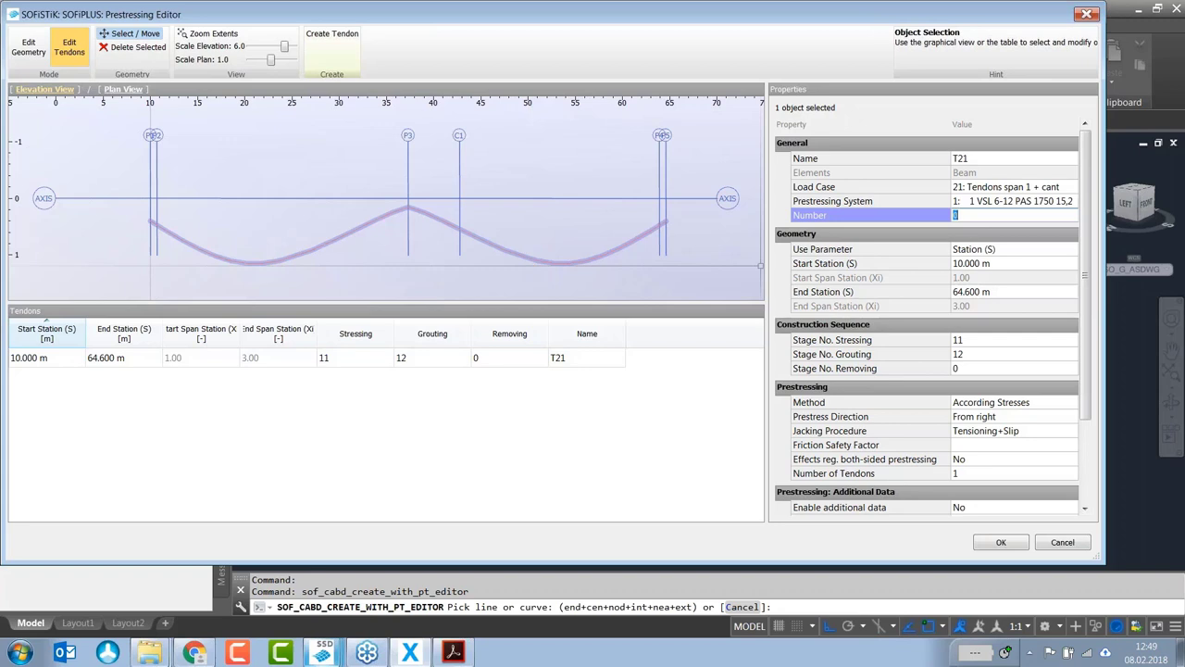
text(21)
click(1009, 263)
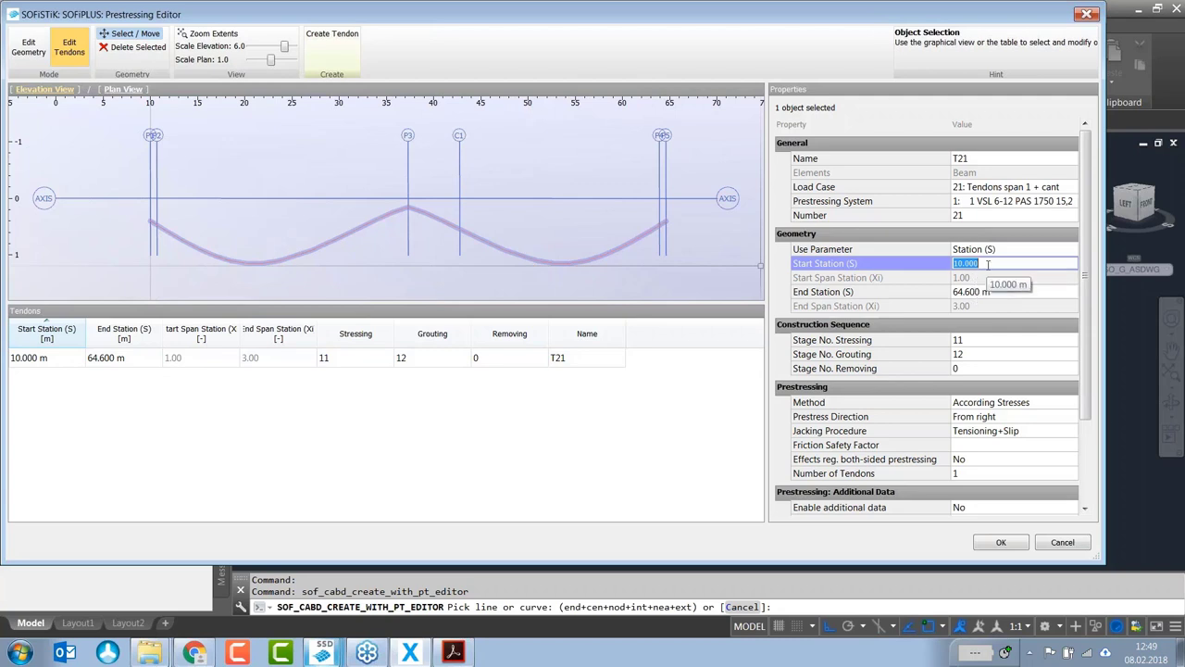
Step: Define the start and end of tendon T21 by Span Station (Xi)
click(1021, 249)
click(1020, 249)
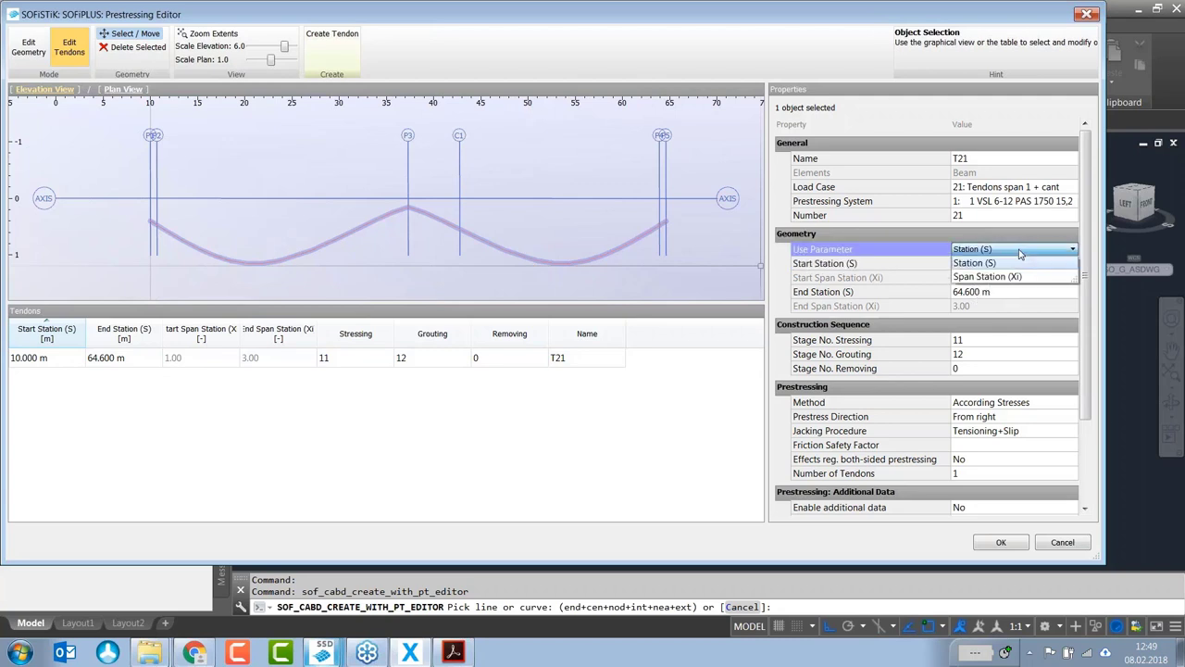
click(1003, 279)
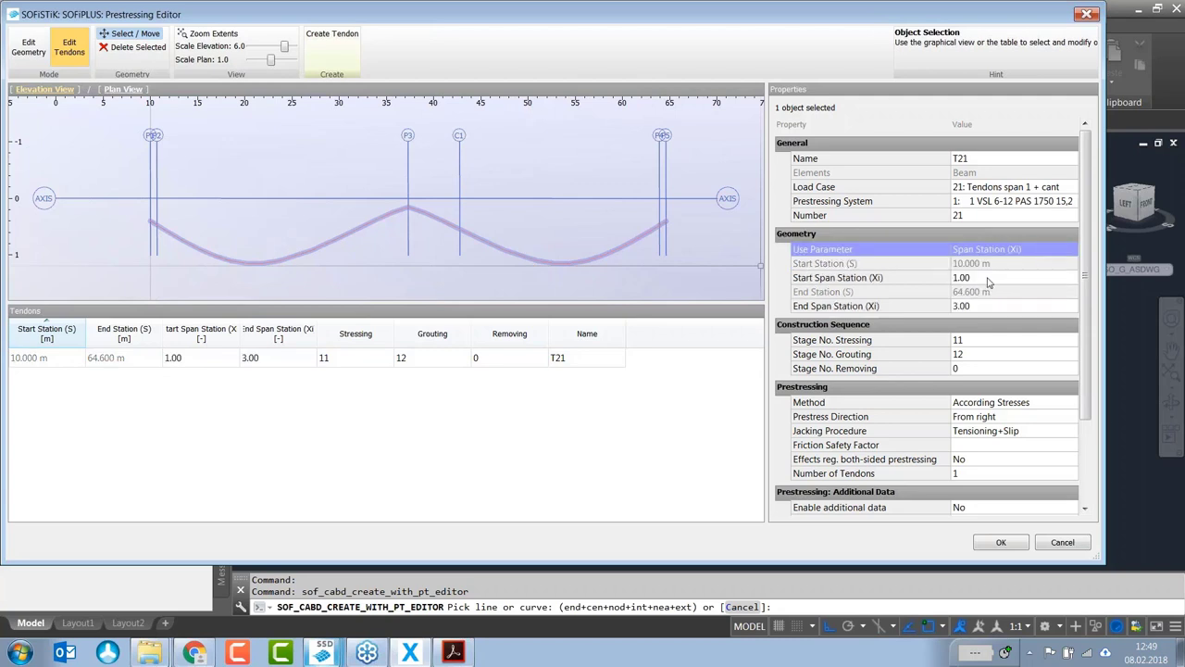
Step: Set the end span station (Xi) of tendon T21 to 2.2
click(988, 280)
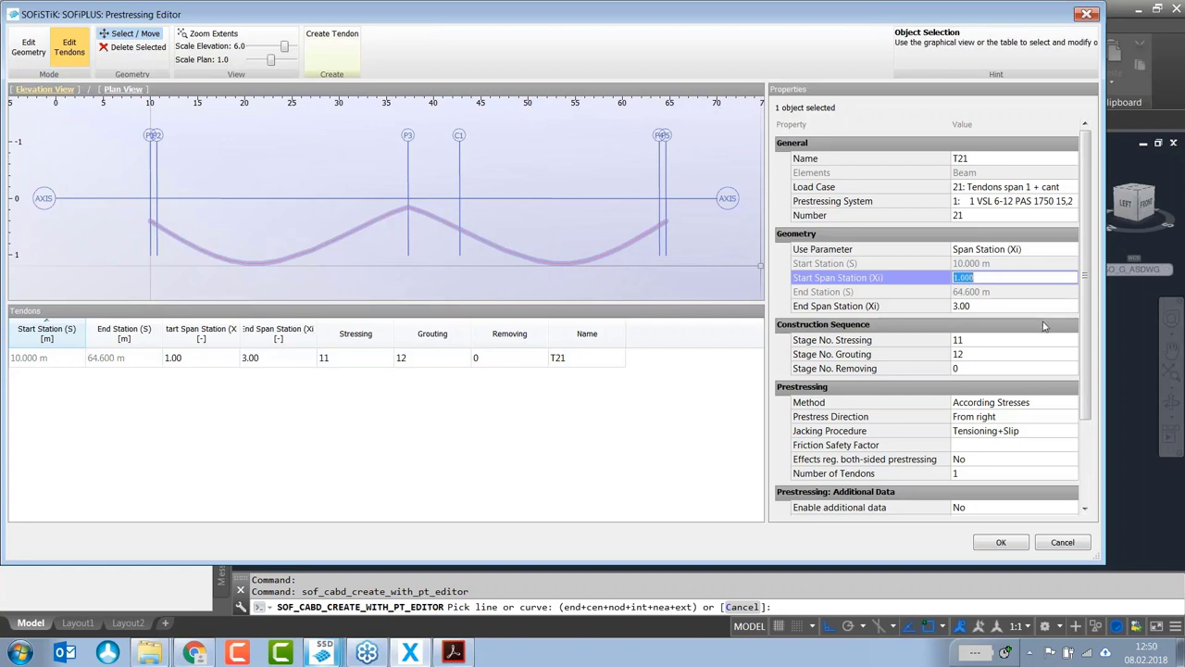
click(992, 307)
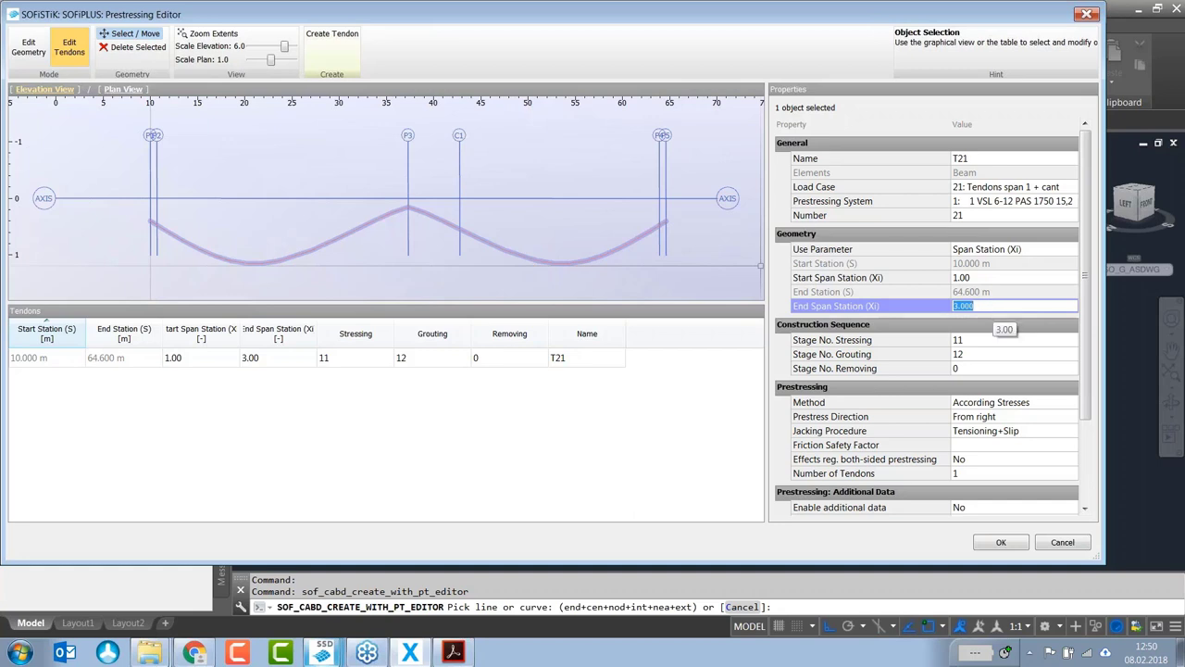
text(1.2)
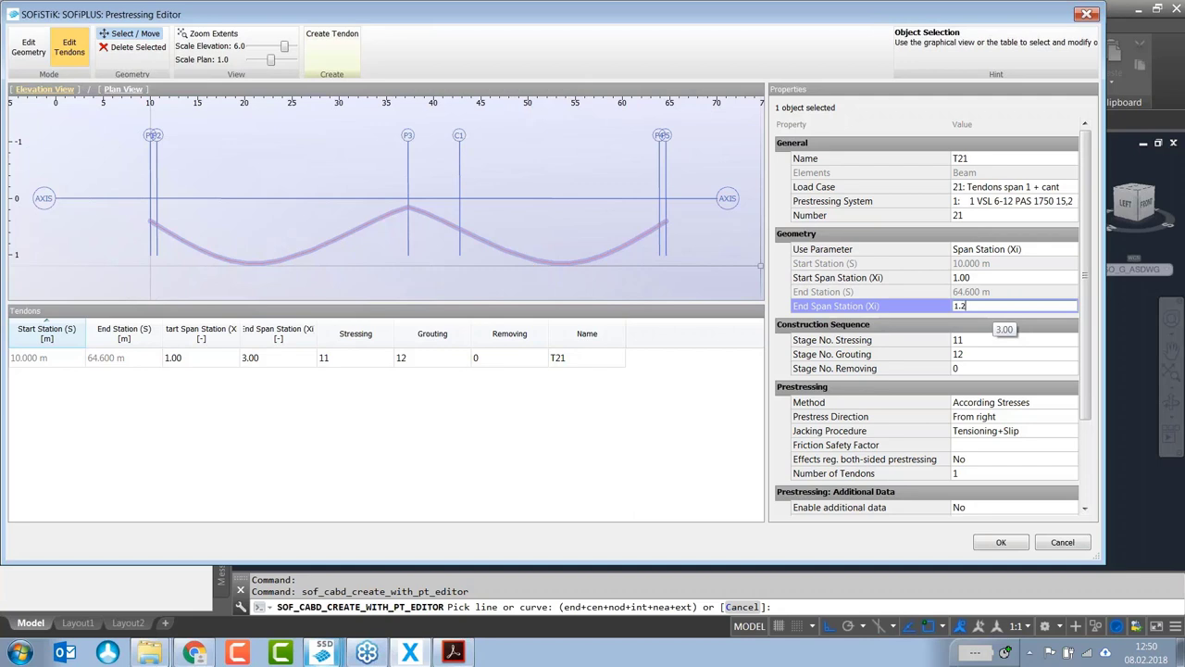
click(986, 277)
click(998, 311)
text(2)
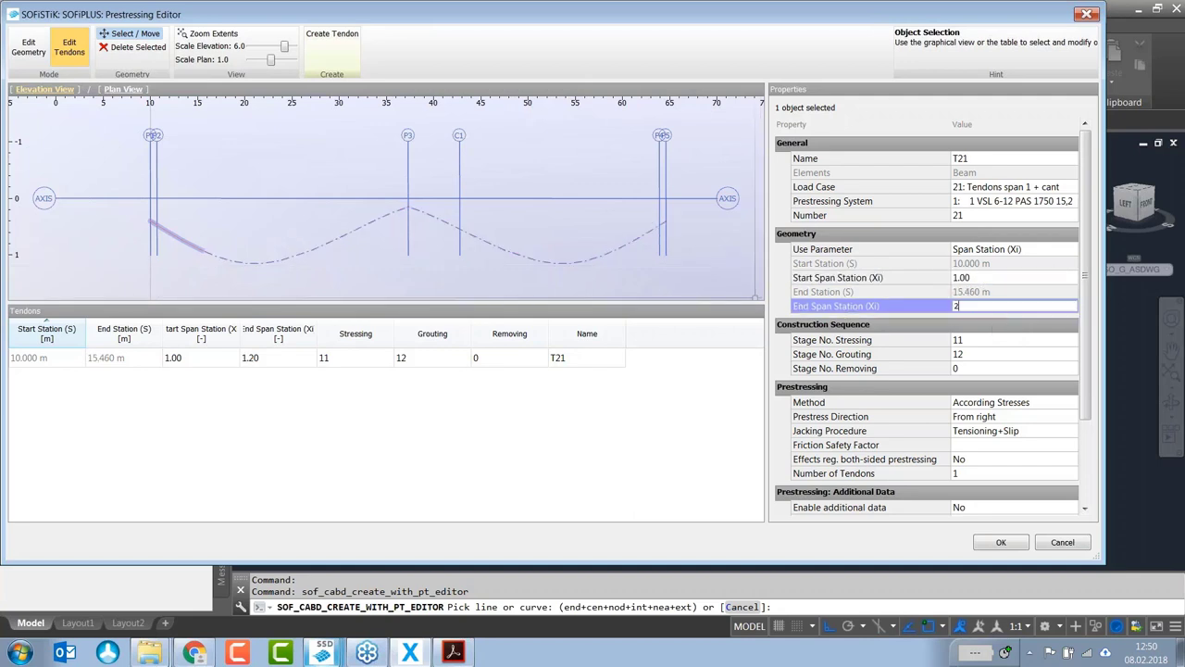
text(.2)
click(990, 278)
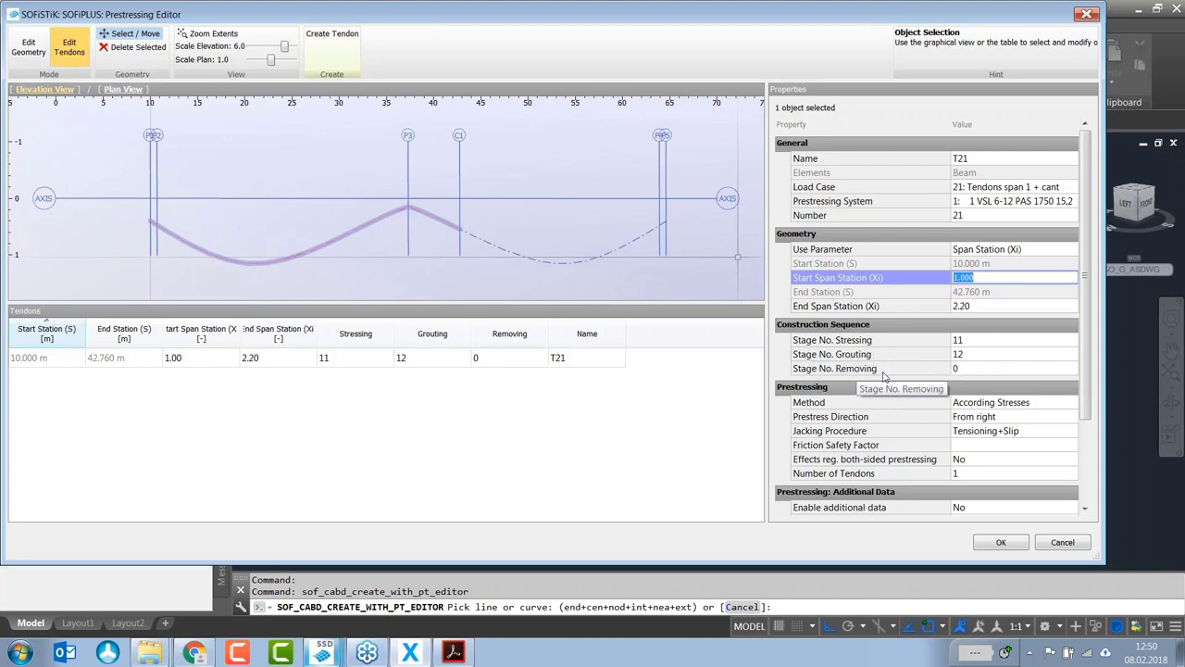
Step: Set the construction stages of tendon T21 to 21 for stressing and 22 for grouting
click(987, 340)
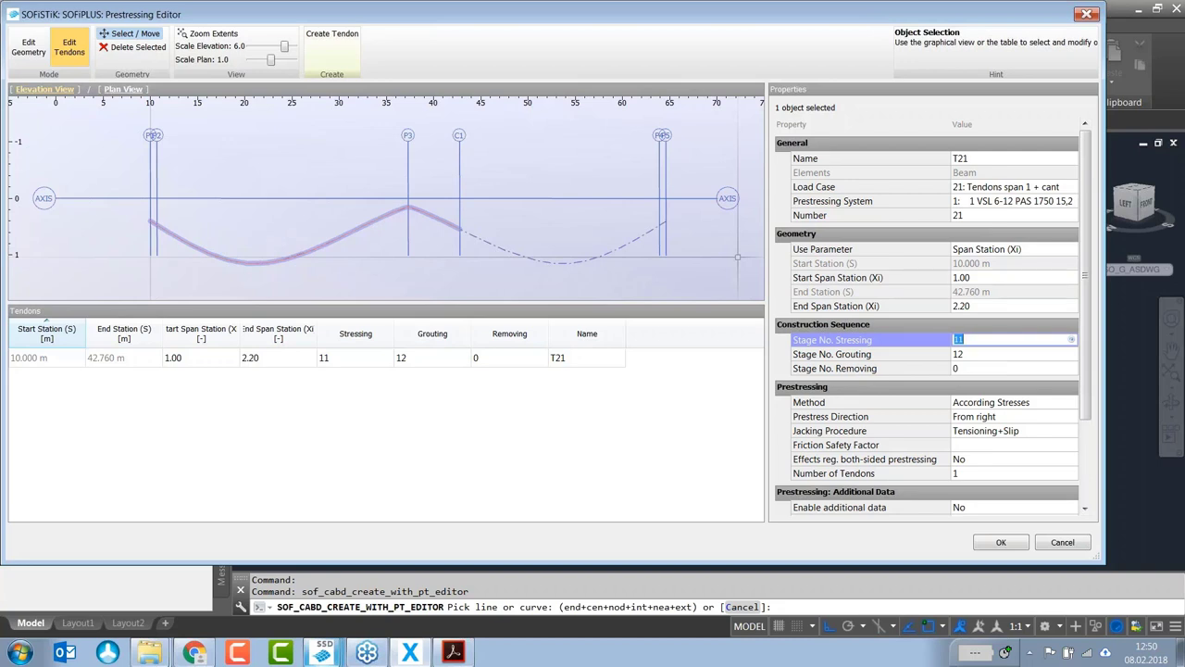
text(21)
click(985, 356)
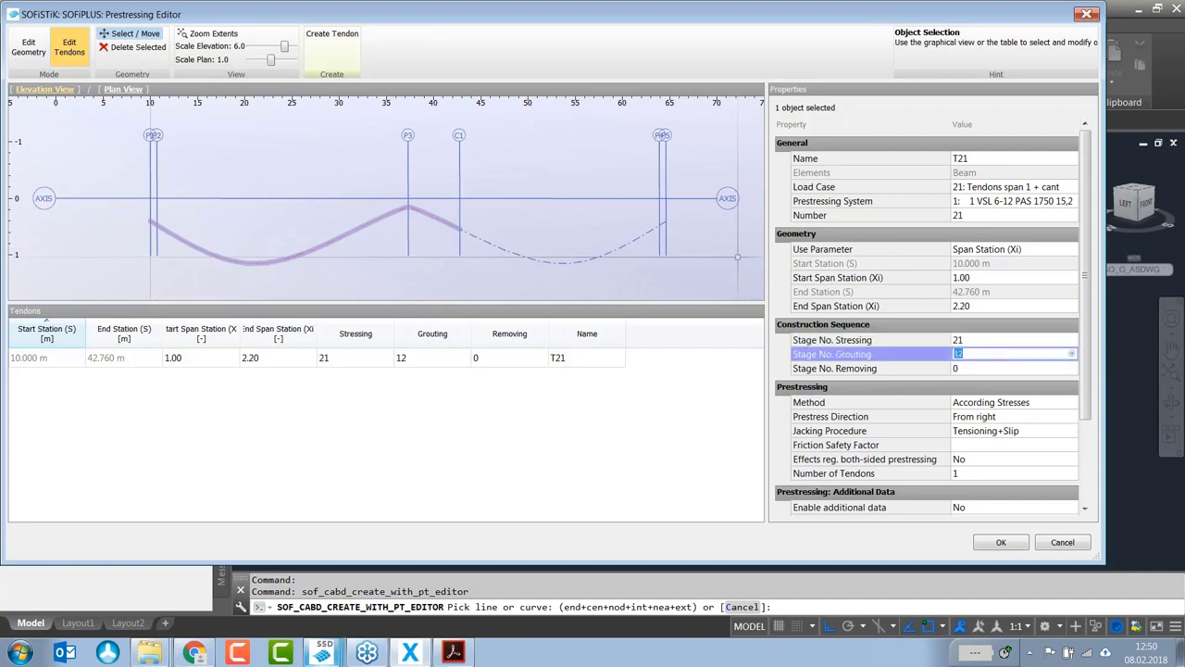
text(22)
click(973, 369)
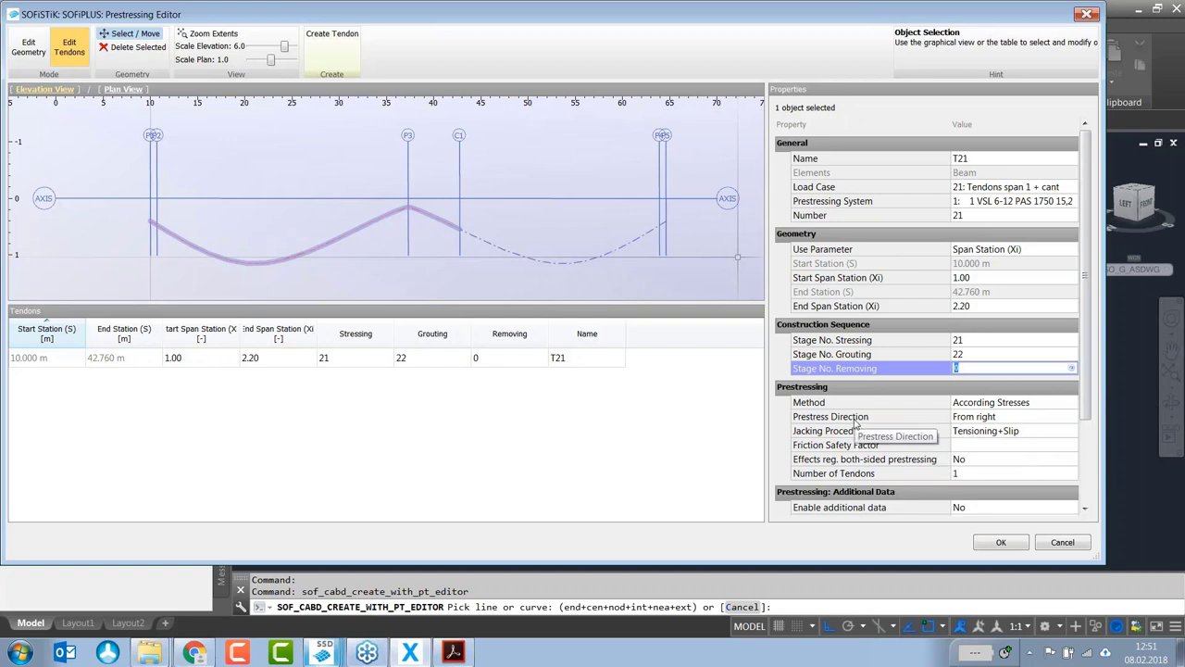
Step: Set the prestress direction of tendon T21 to From left and its number of tendons to 3
click(1021, 421)
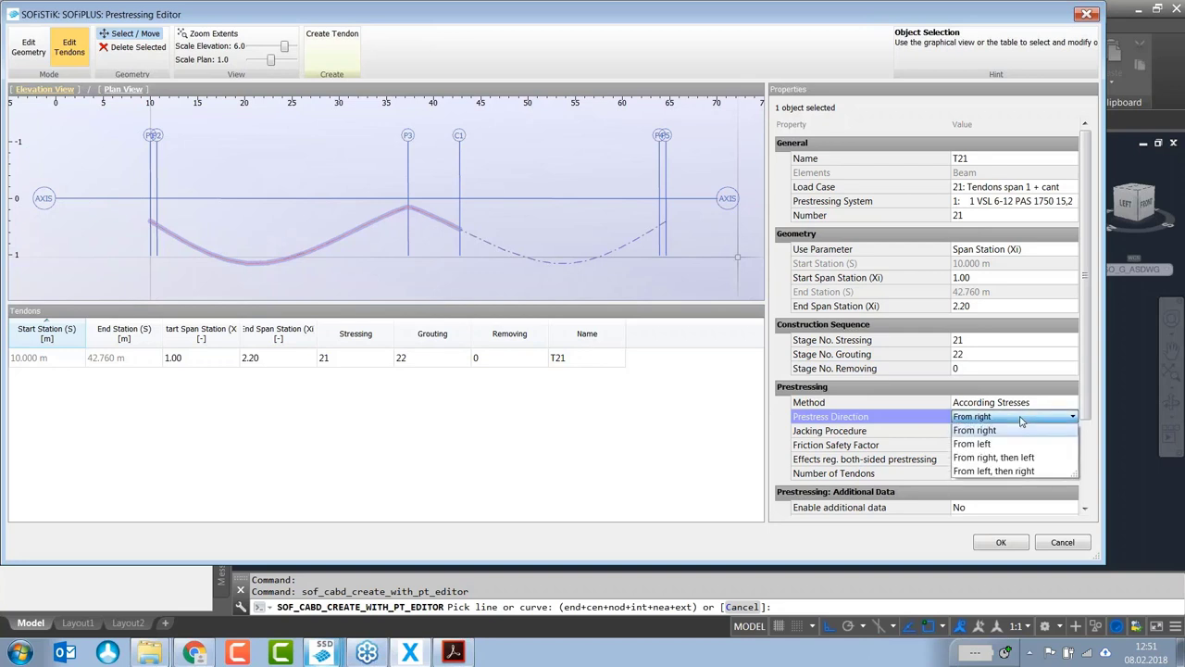
click(995, 446)
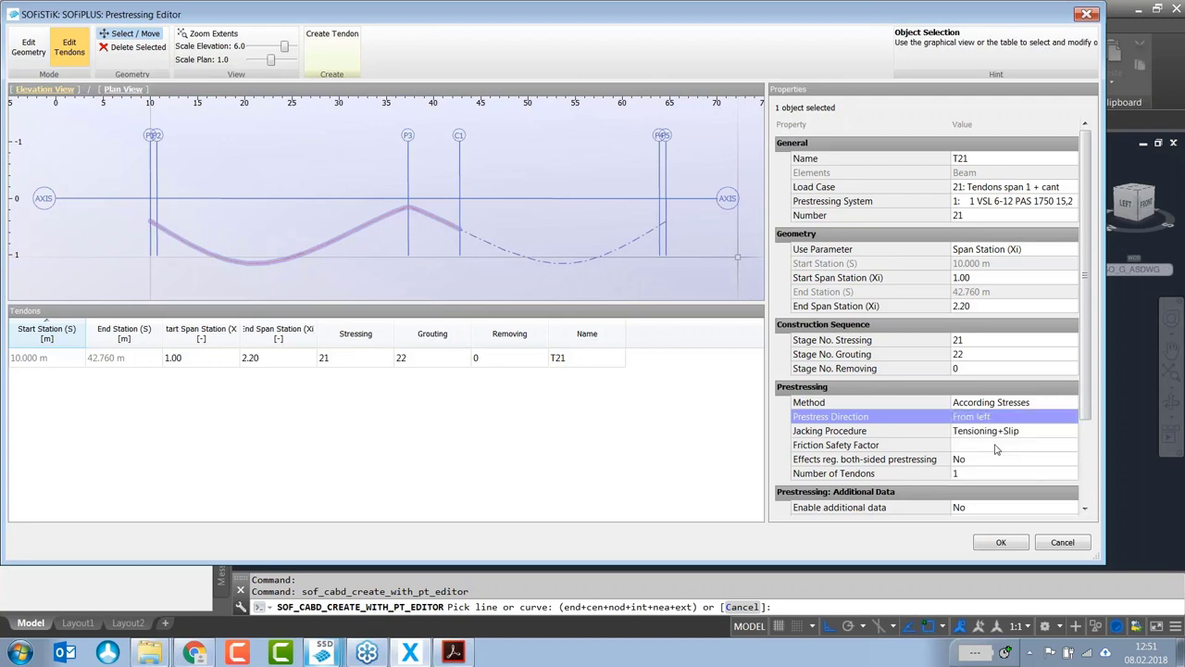
drag(156, 219, 155, 234)
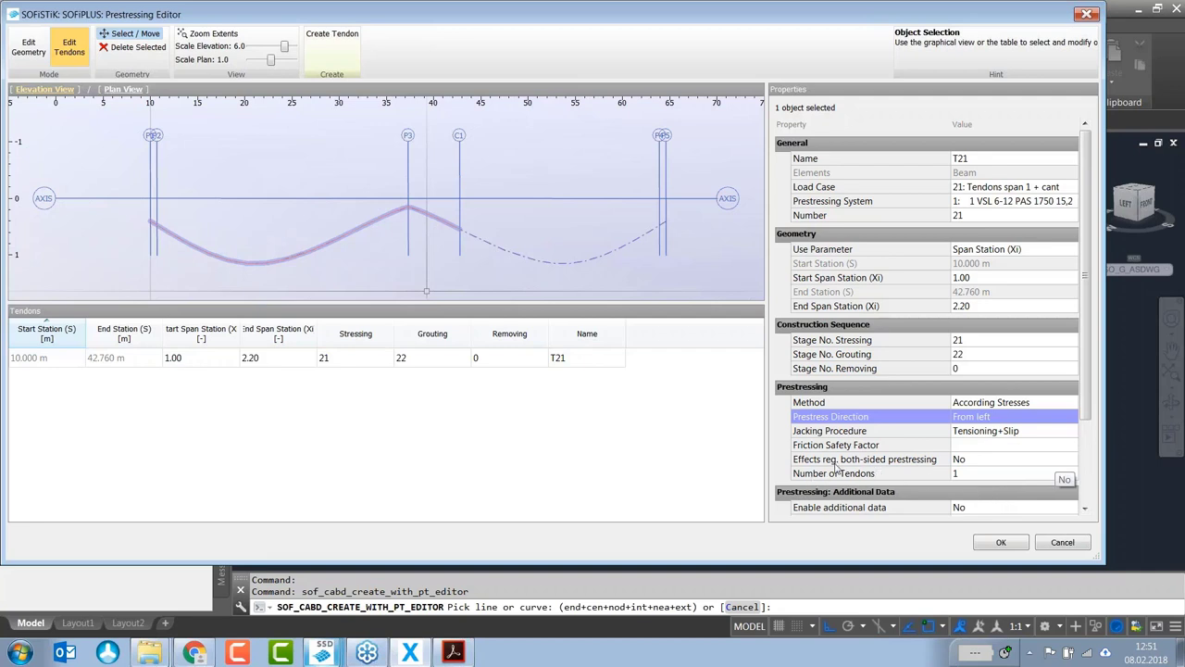
click(979, 476)
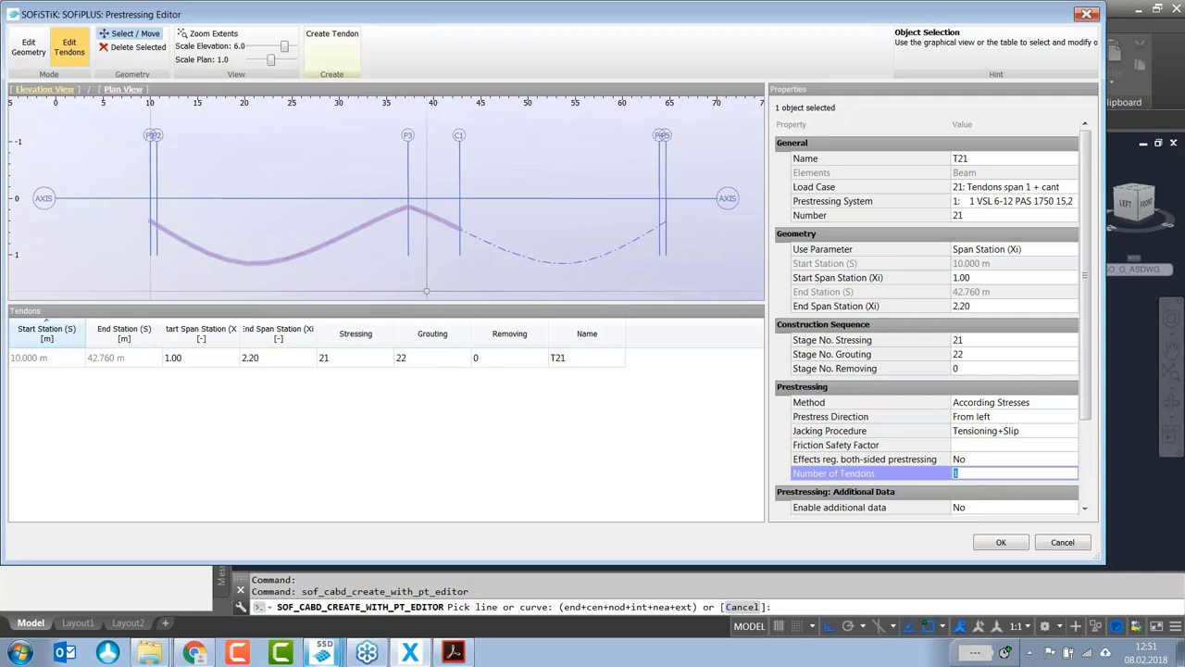
text(3)
key(Return)
scroll(960, 398, down, 3)
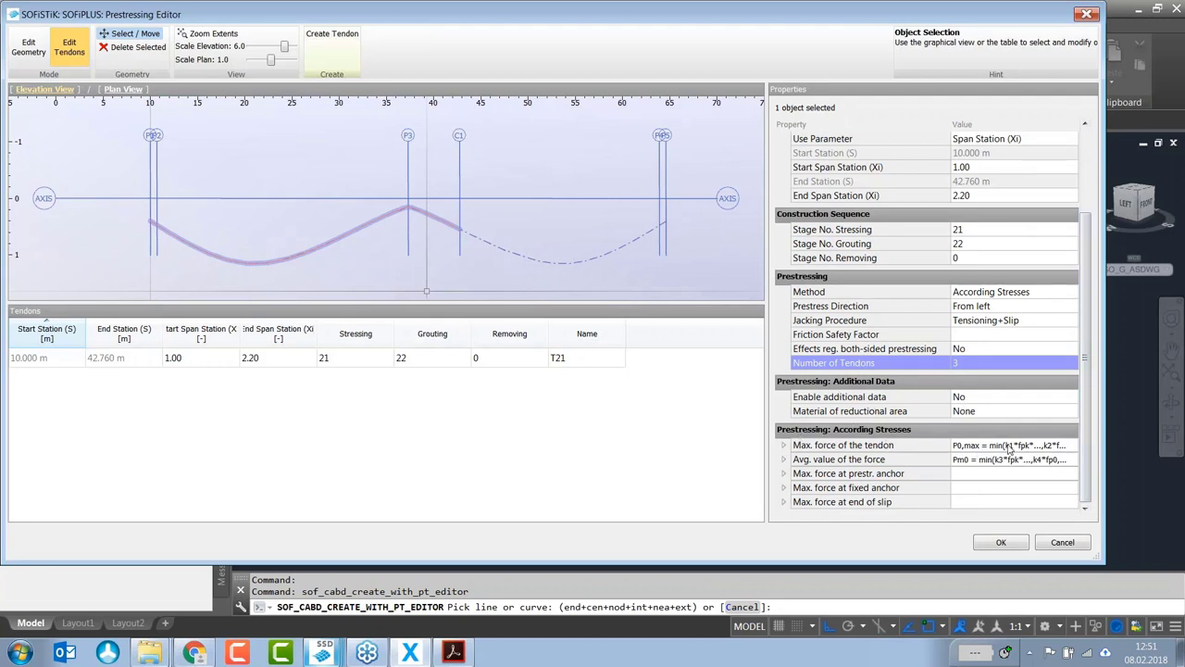
drag(1087, 432, 1084, 278)
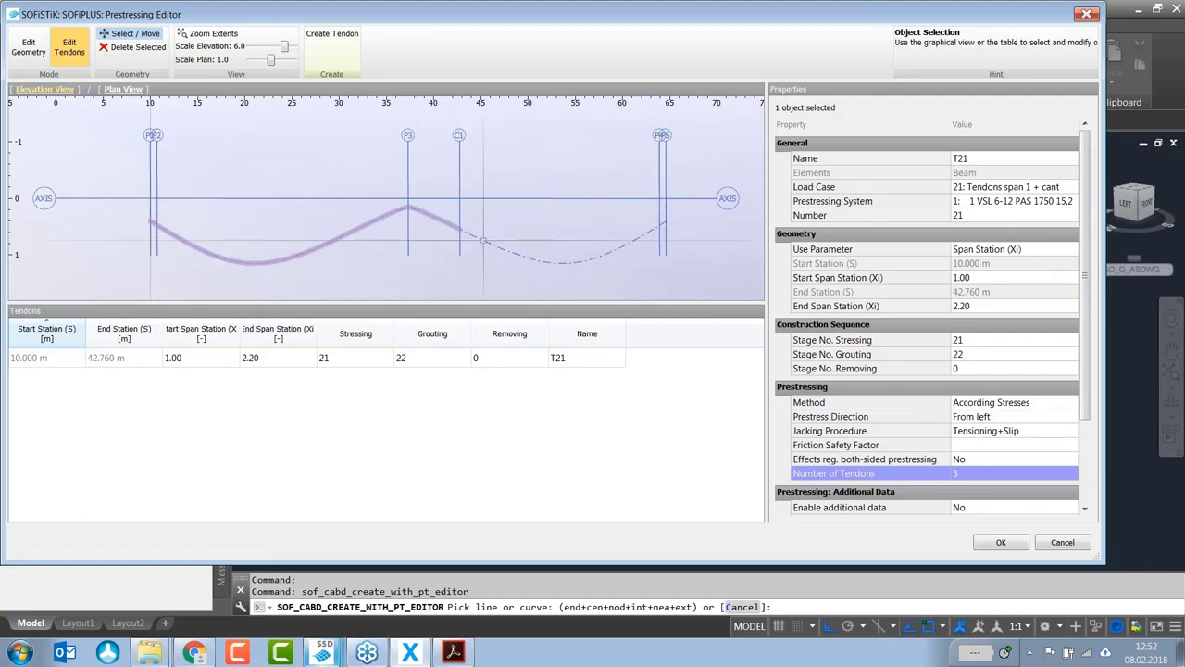
Step: Create a second tendon along the same tendon geometry
click(146, 360)
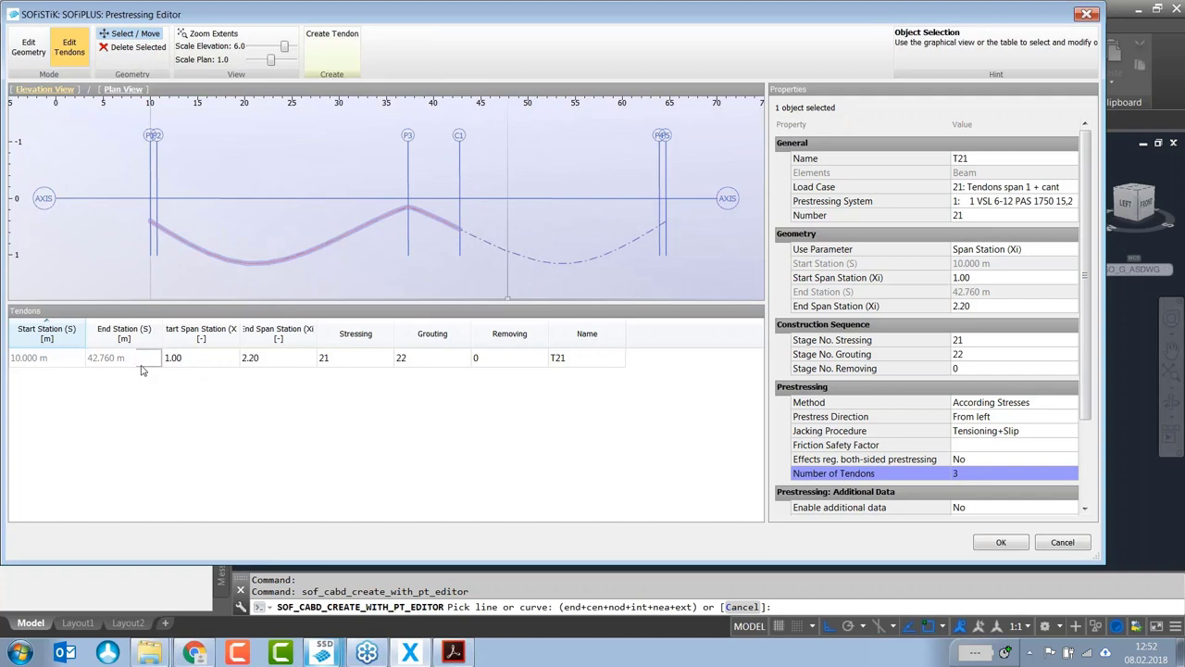
click(176, 359)
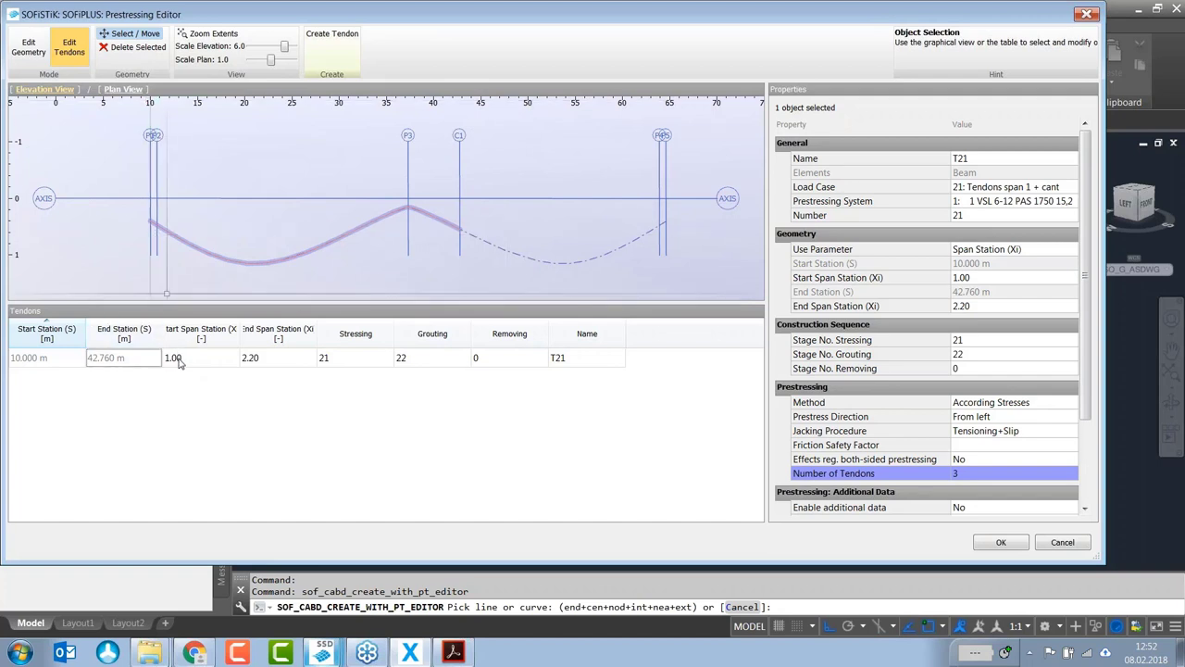
click(203, 357)
click(227, 337)
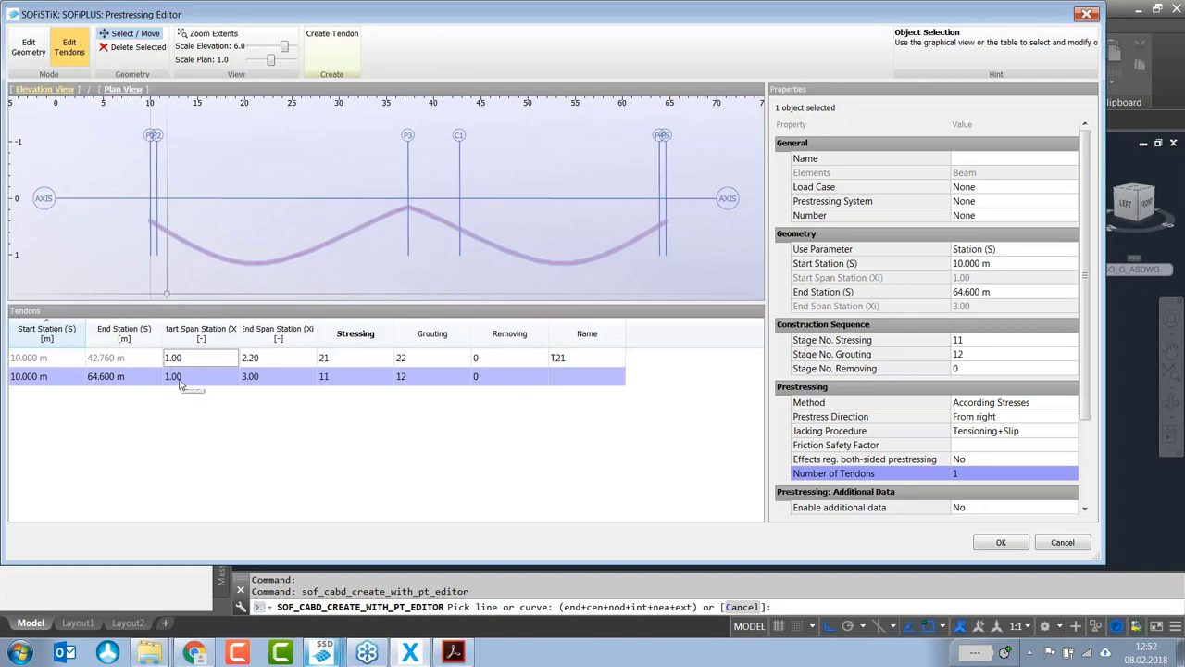
click(241, 402)
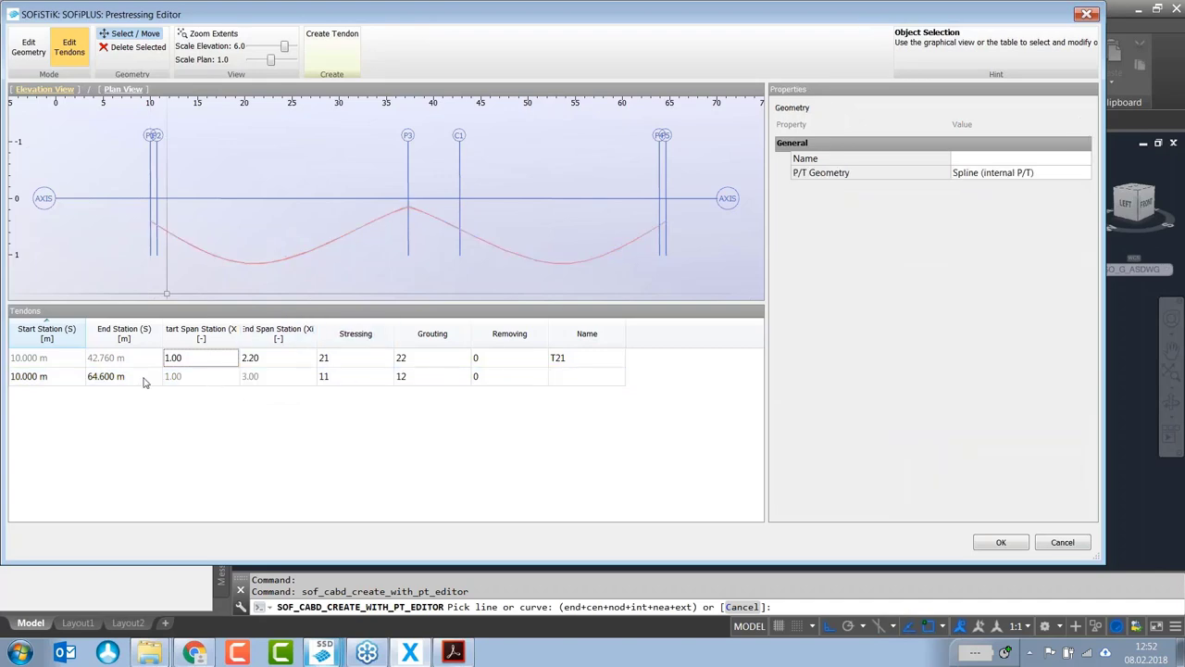
Step: Define the second tendon's extent by Span Station (Xi) and set its start span station to 1.8
click(143, 379)
click(991, 250)
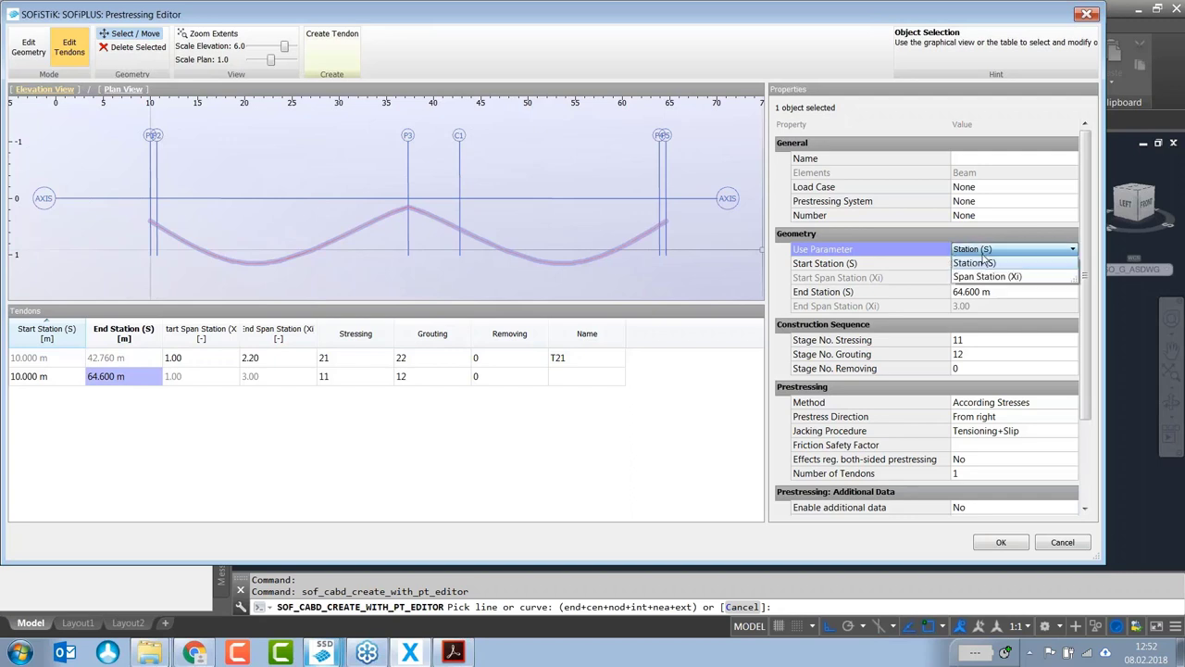
click(986, 276)
click(195, 380)
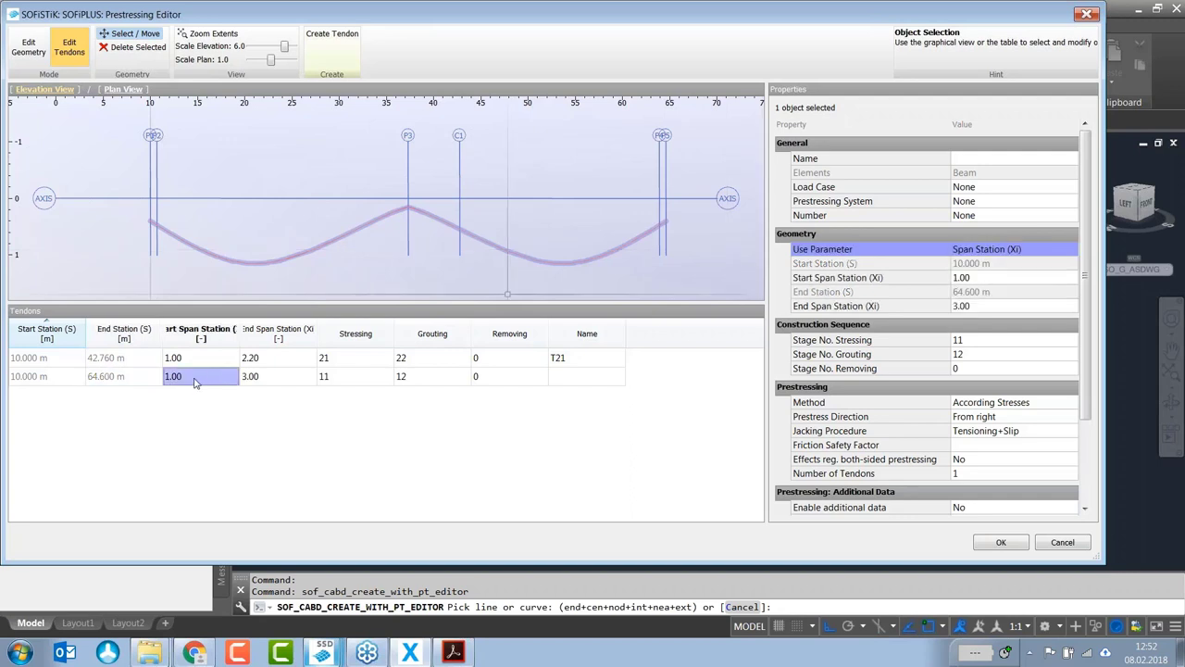
click(195, 380)
text(1.)
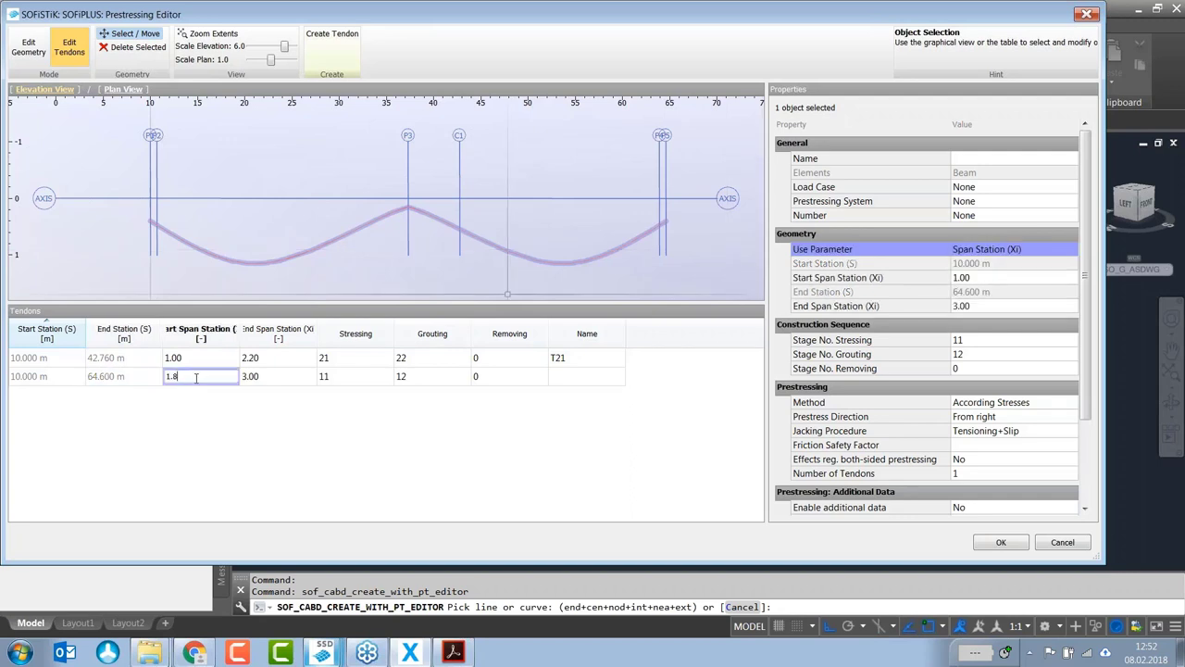
click(260, 380)
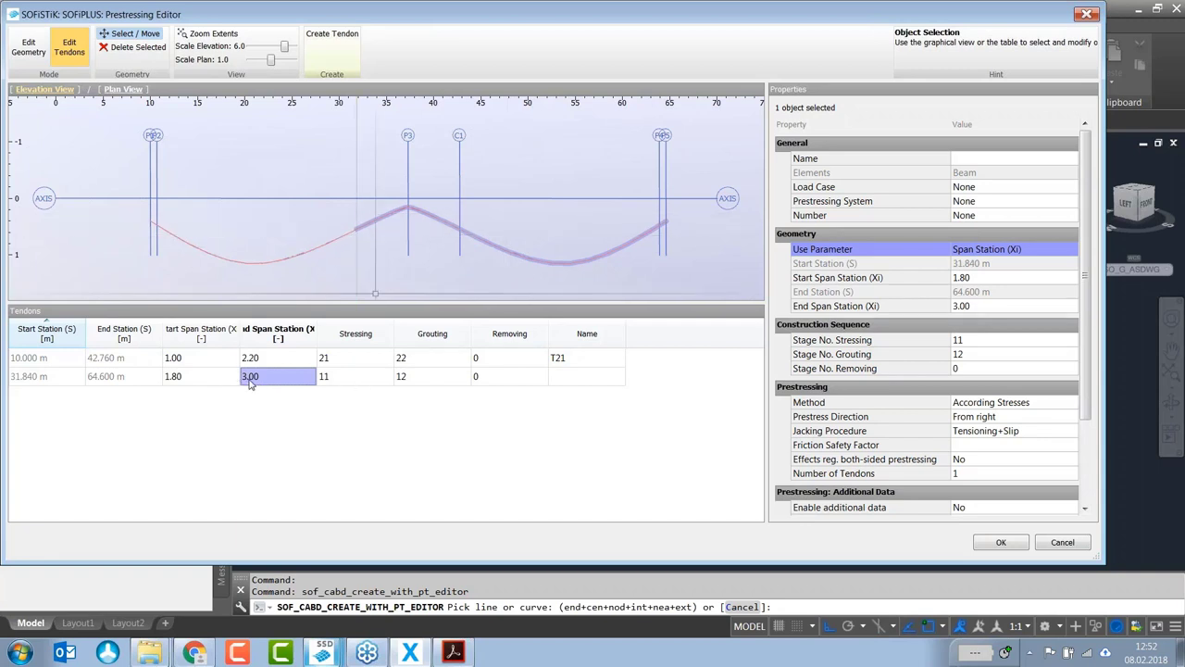
Step: Set the second tendon's construction stages to 31 for stressing and 22 for grouting
double_click(358, 376)
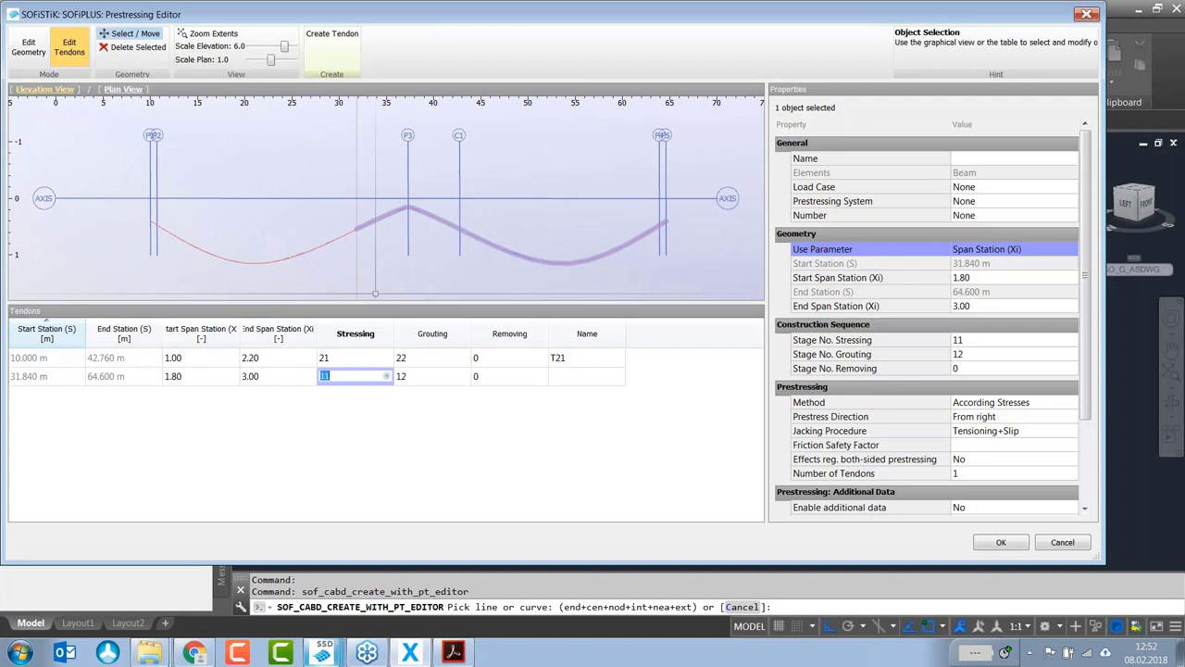
text(31)
click(418, 385)
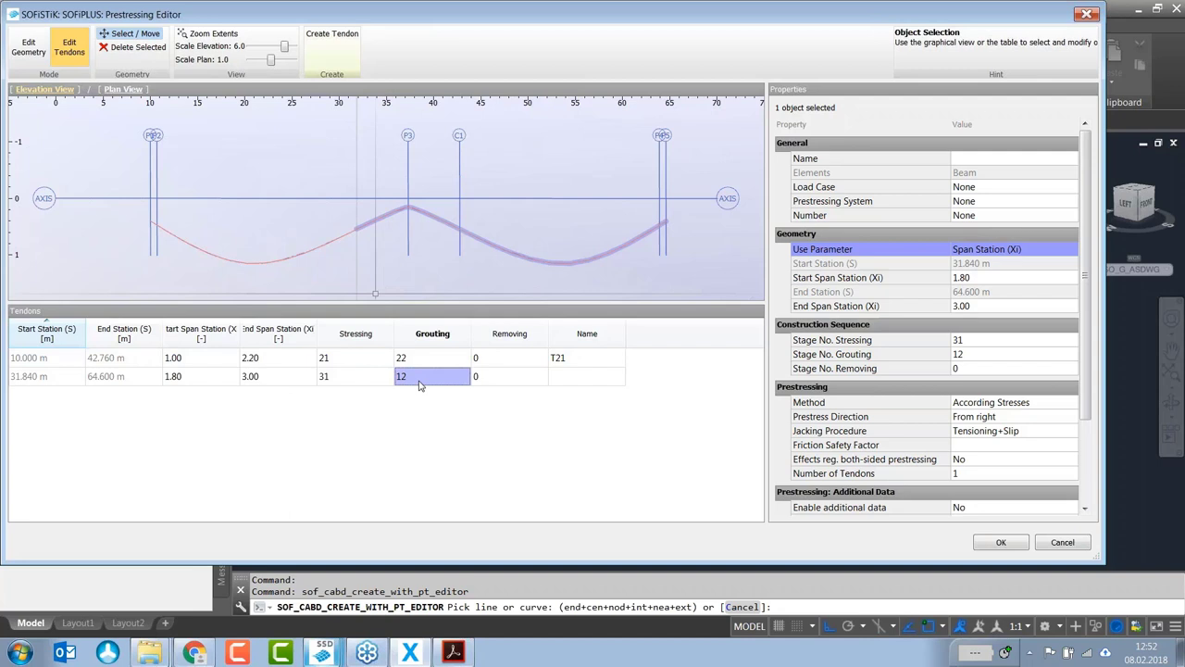
double_click(418, 385)
text(22)
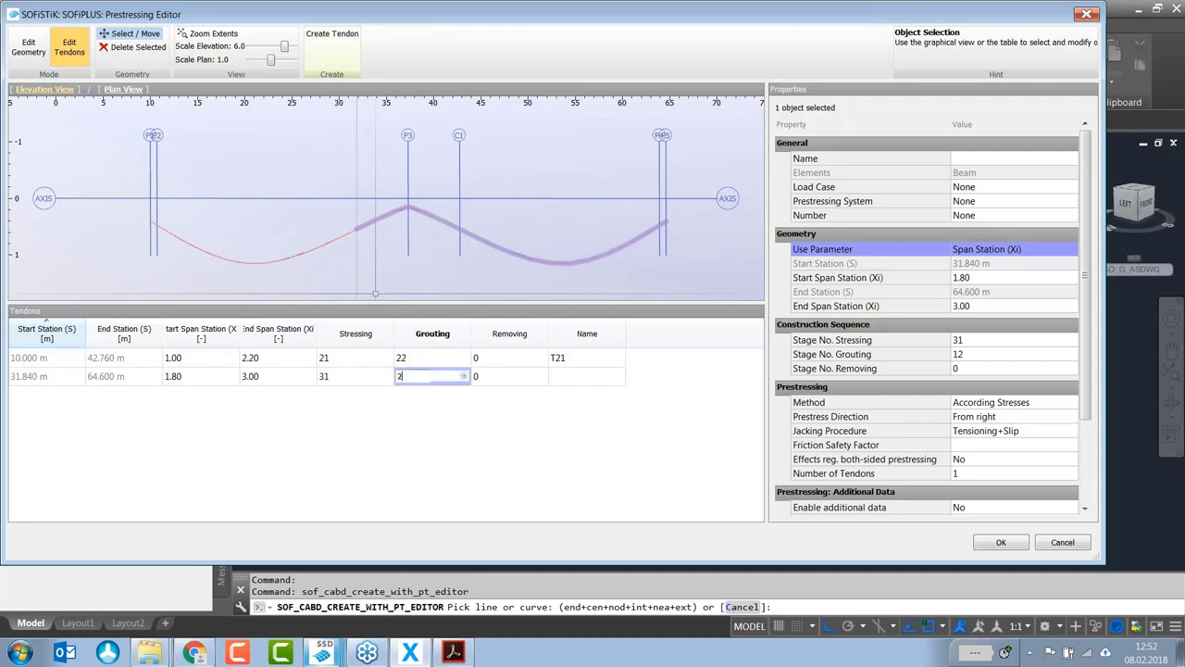
Step: Name the second tendon T31 and assign it to load case 31: Tendons span 2
double_click(556, 377)
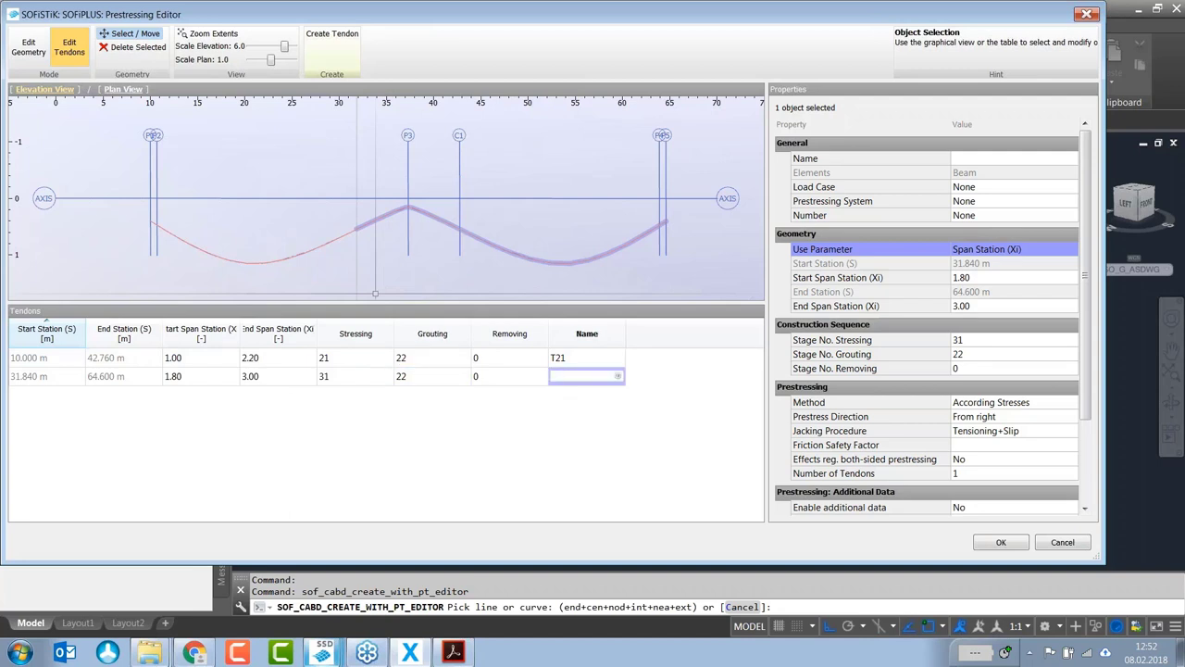
text(T31)
click(586, 377)
click(586, 377)
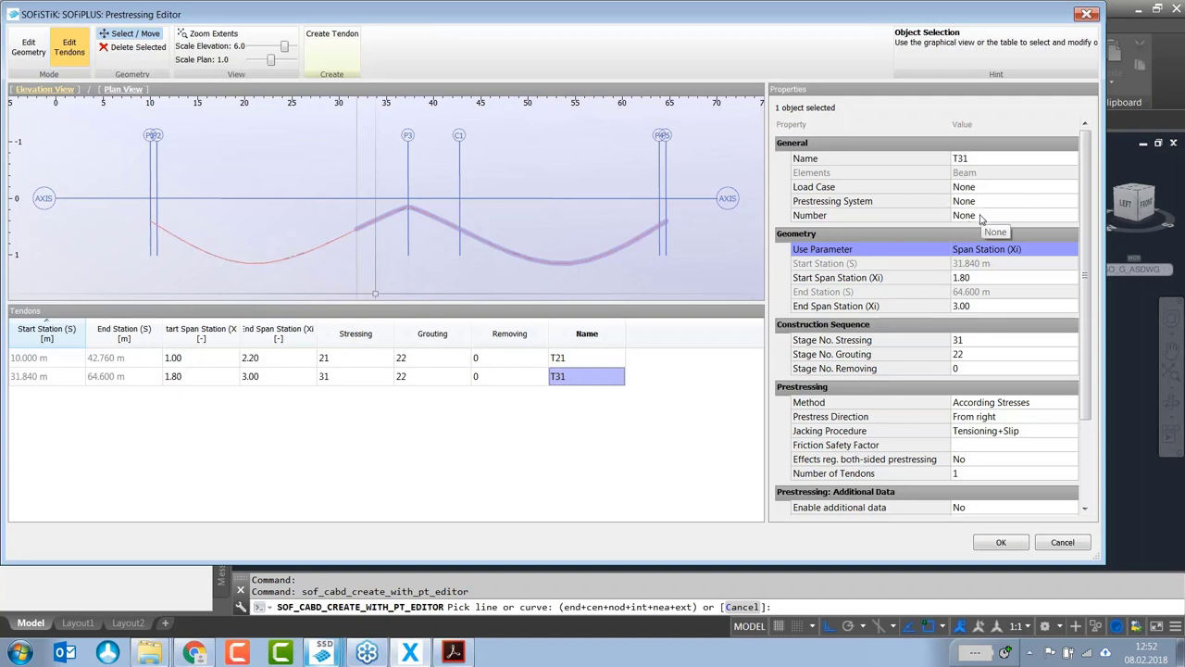
click(597, 361)
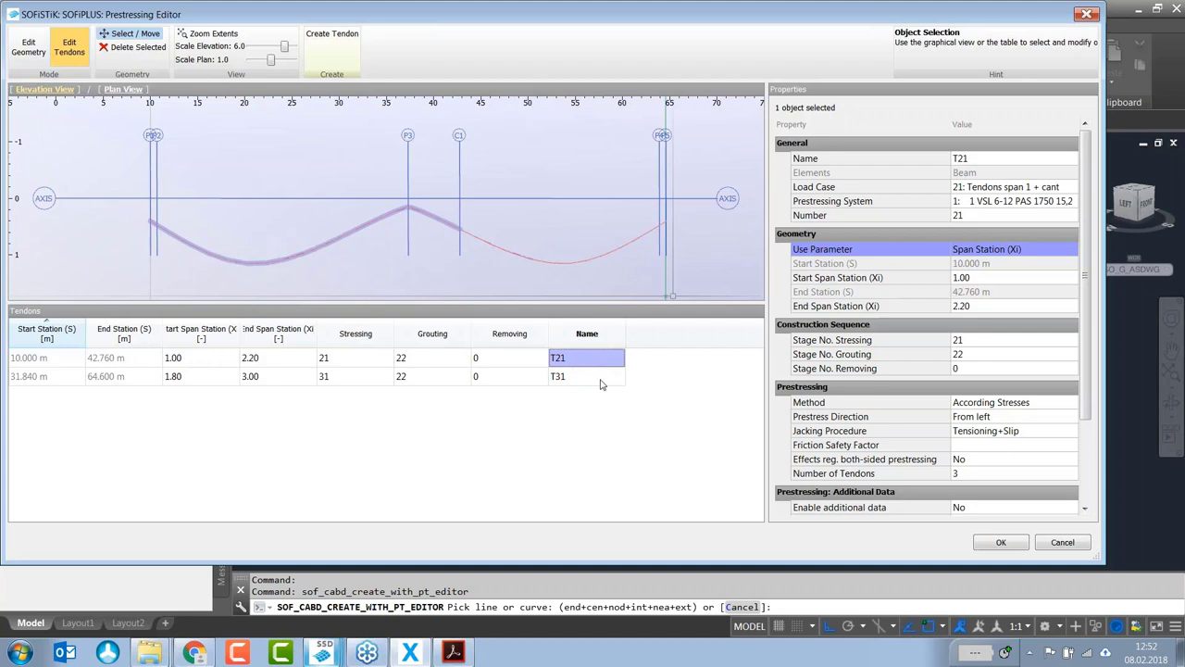
click(601, 380)
click(977, 189)
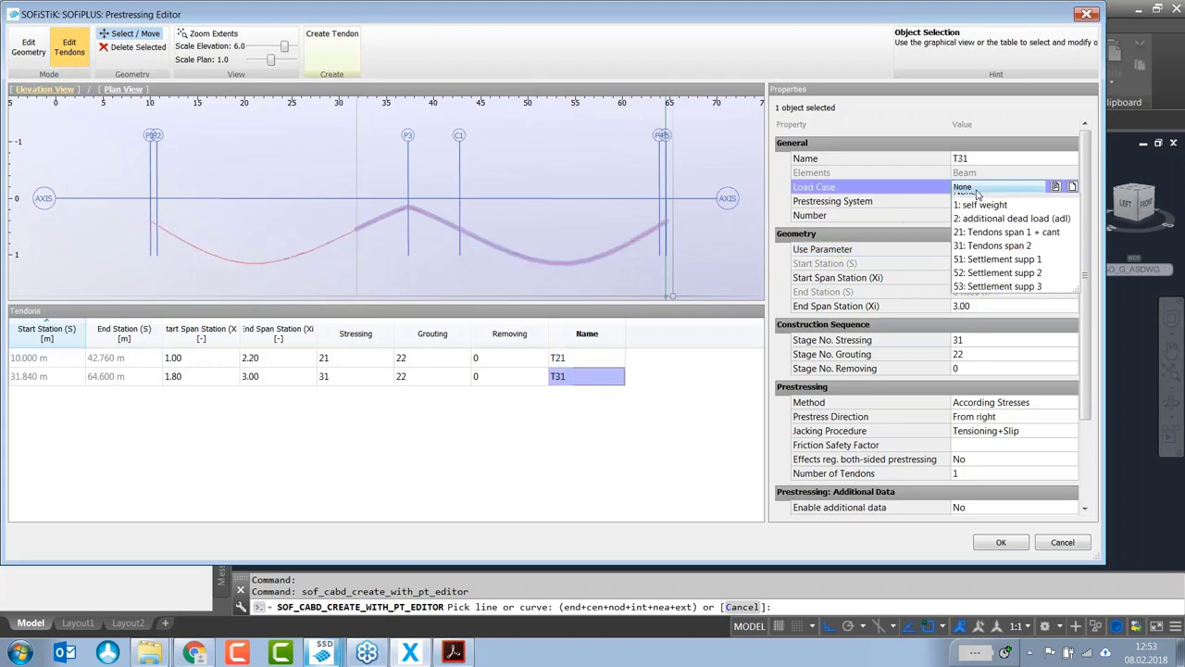
click(1000, 256)
Step: Assign prestressing system 1 VSL 6-12 PAS 1750 15,2 to tendon T31 and give it number 31
click(1000, 204)
click(1000, 204)
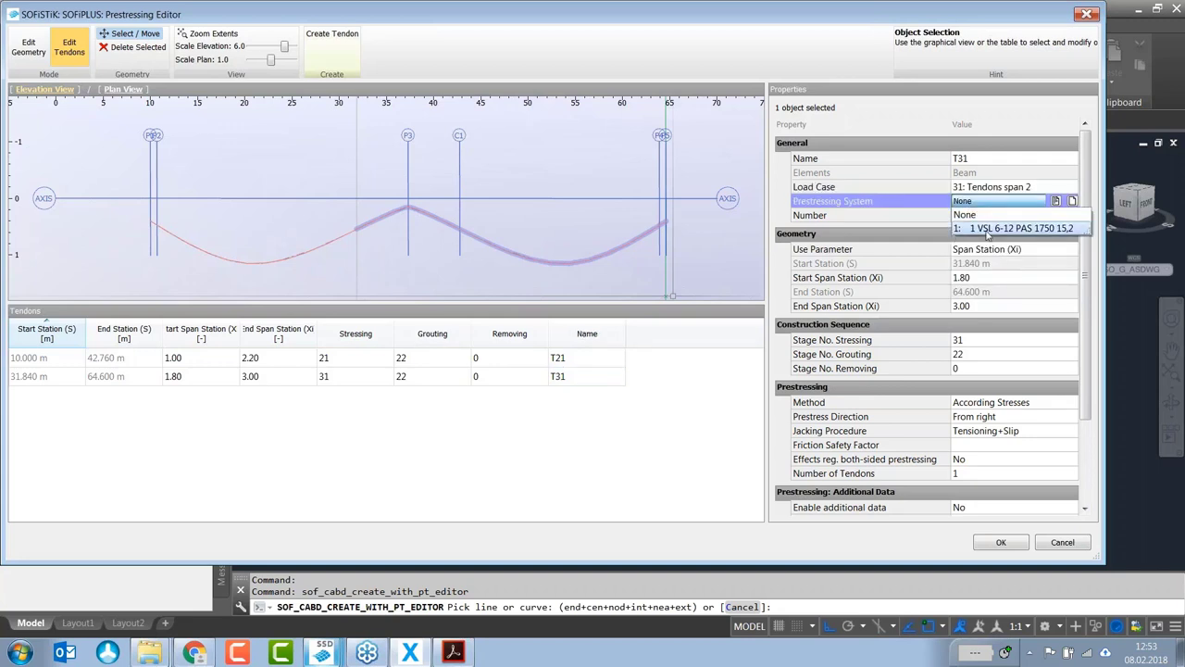
click(987, 229)
click(993, 215)
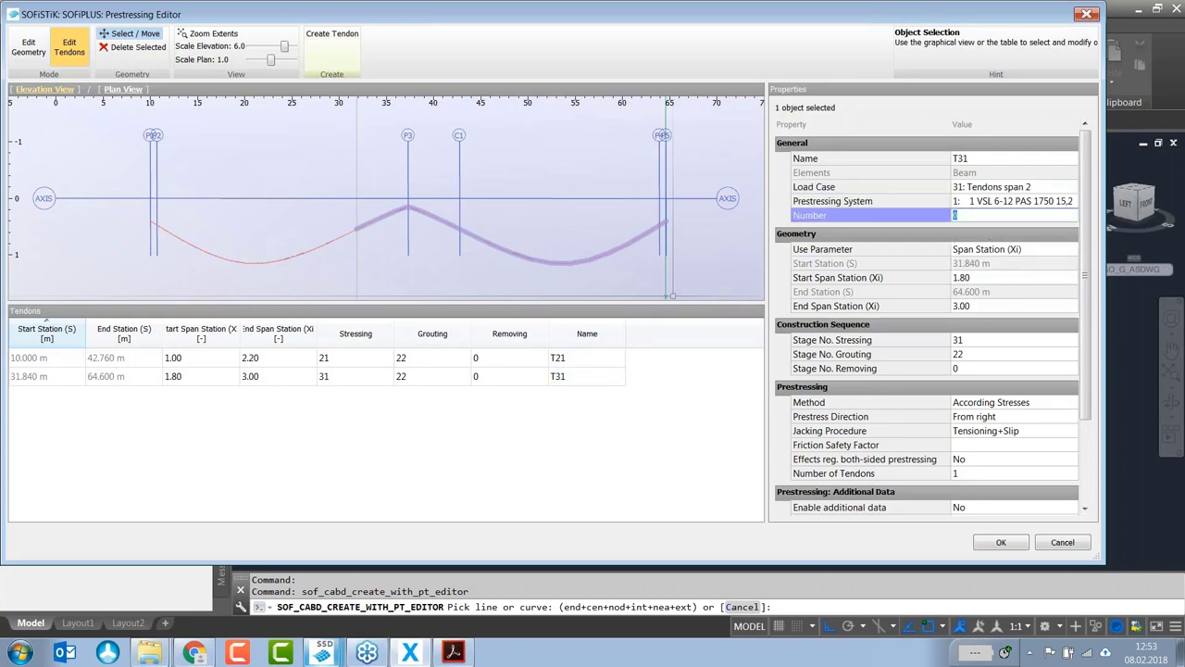
text(31)
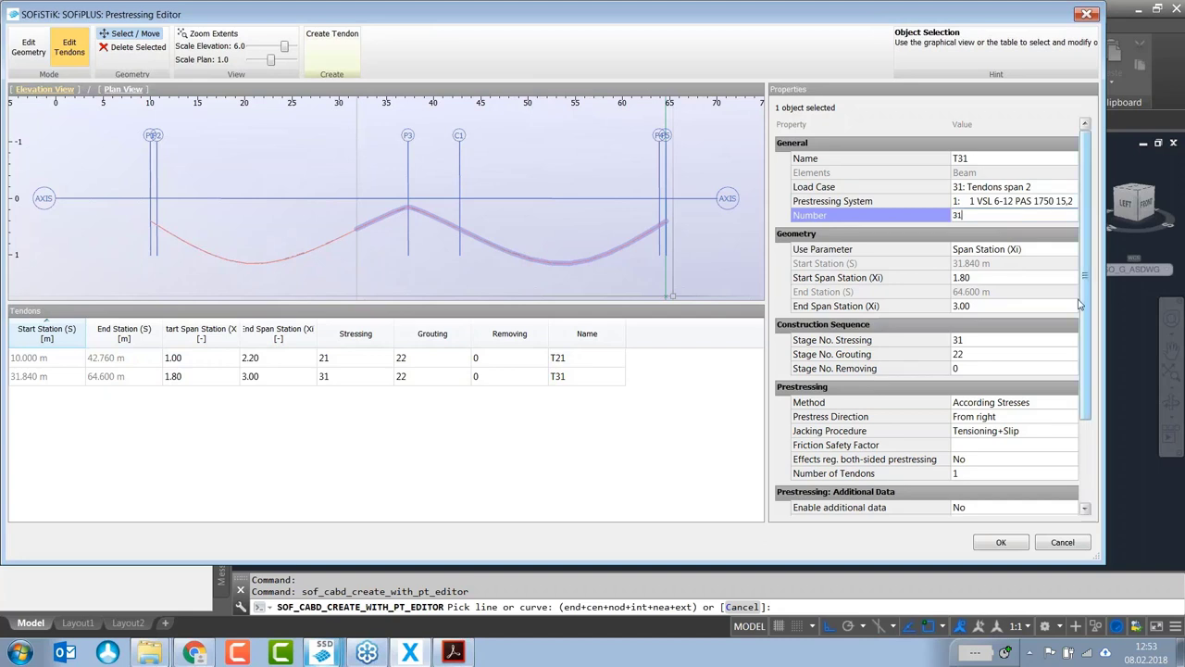
Step: Set the number of tendons for T31 to 3
scroll(1091, 336, down, 2)
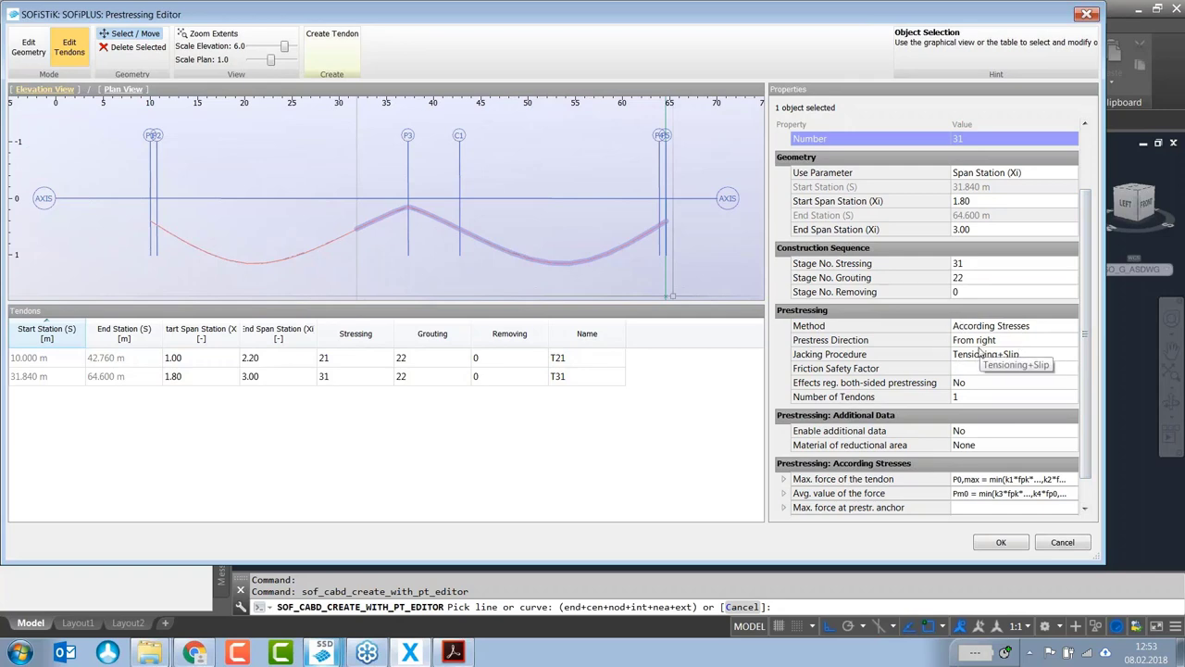
click(977, 396)
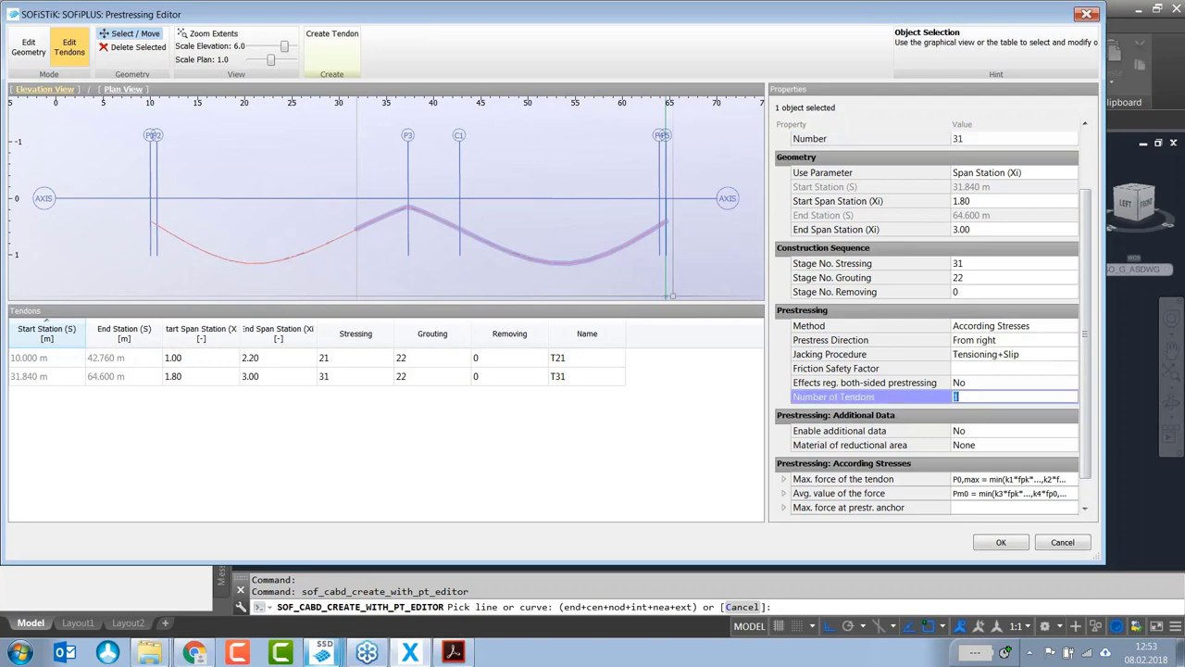
text(3)
click(996, 382)
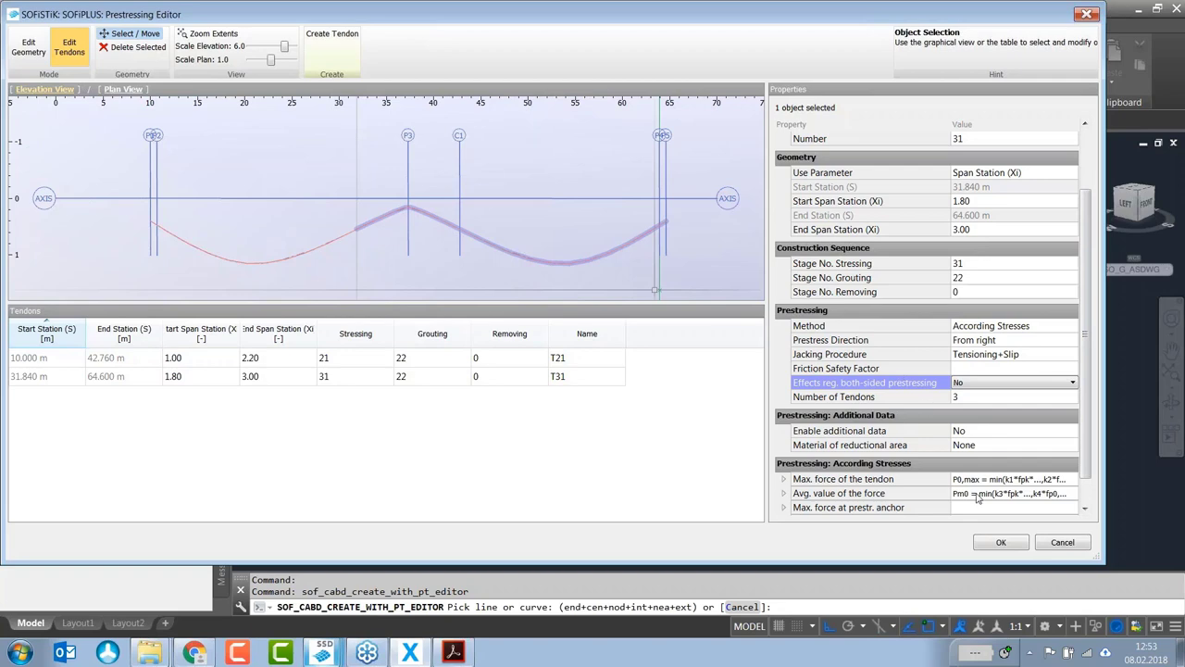
Step: Accept the tendon definitions and return to the bridge model to check the tendons along the axis
click(1001, 544)
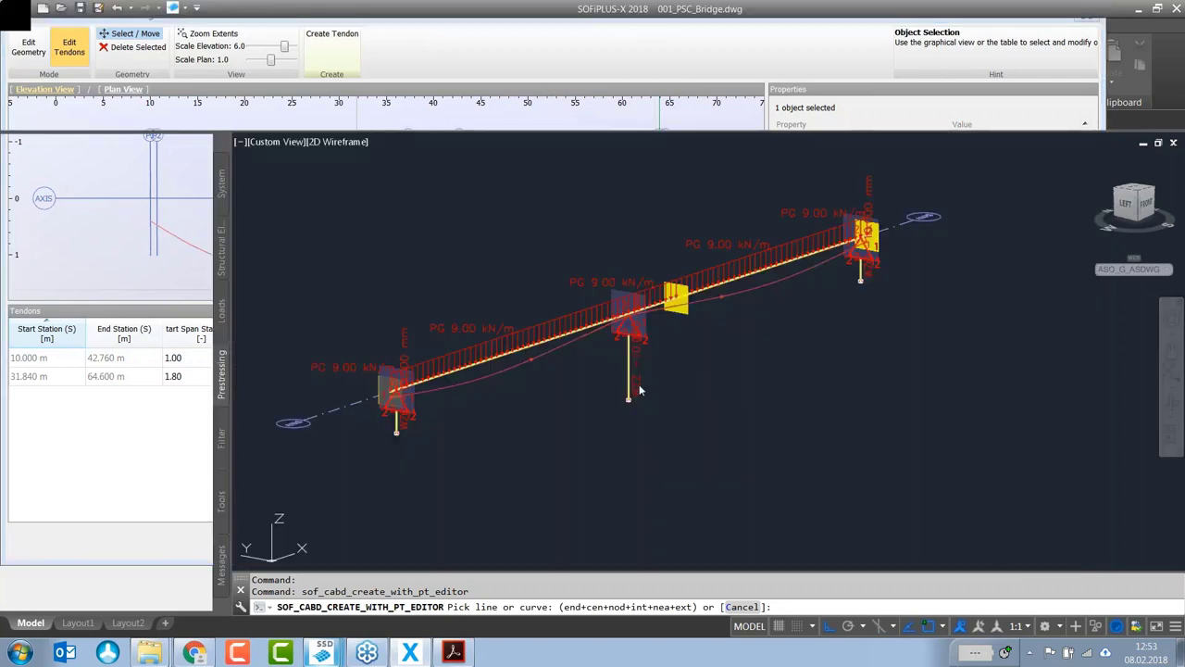
click(557, 421)
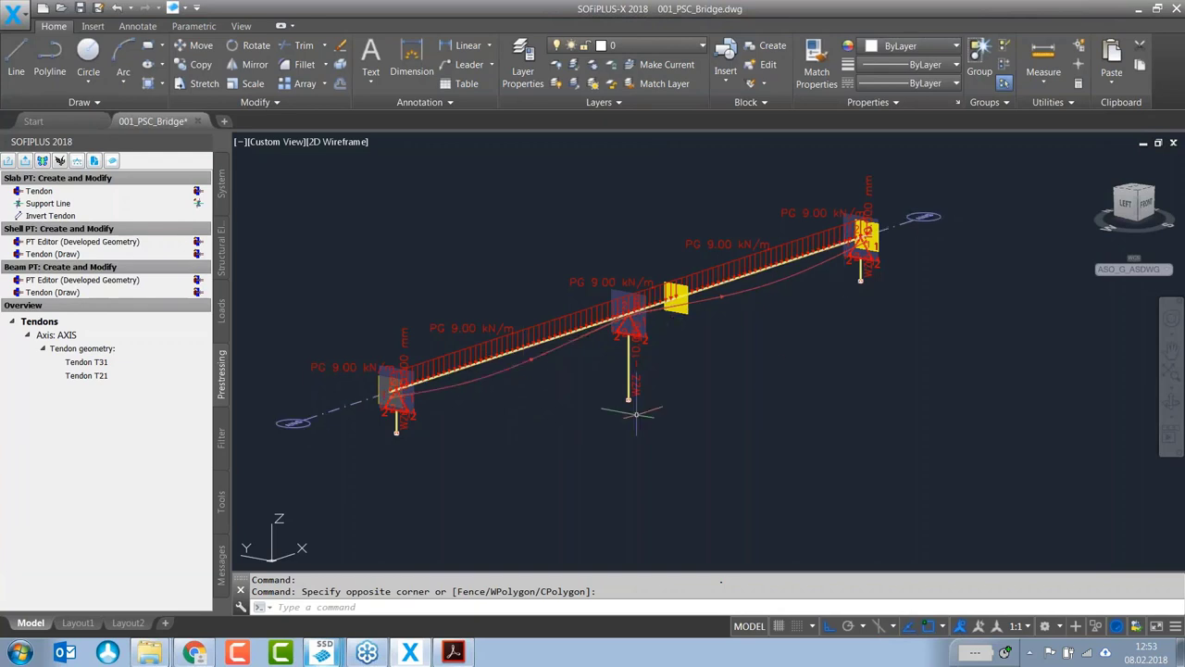
click(578, 335)
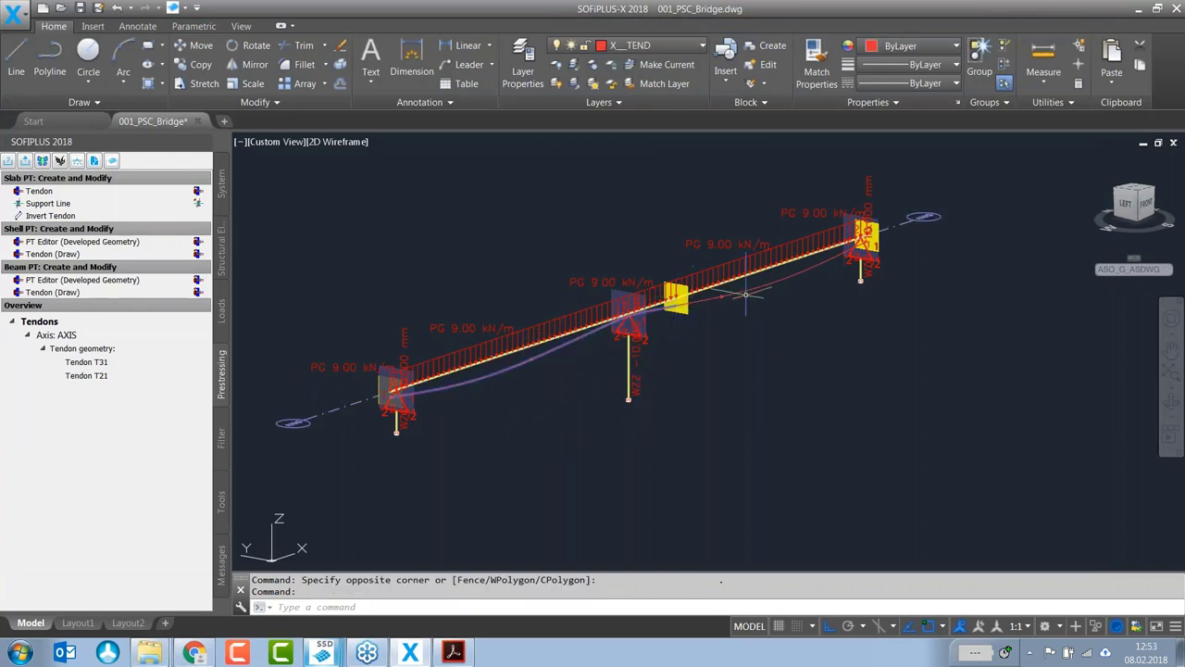
key(Escape)
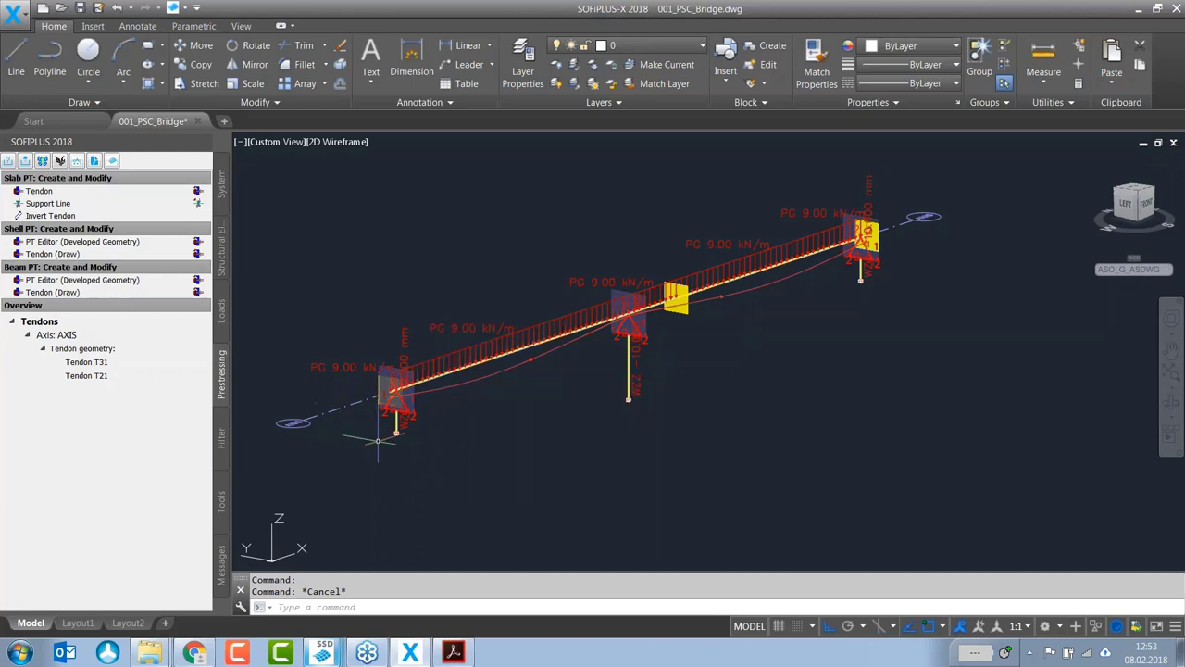
Step: Filter the structure by type and group, showing all element types and groups, so that the loads are hidden
click(222, 444)
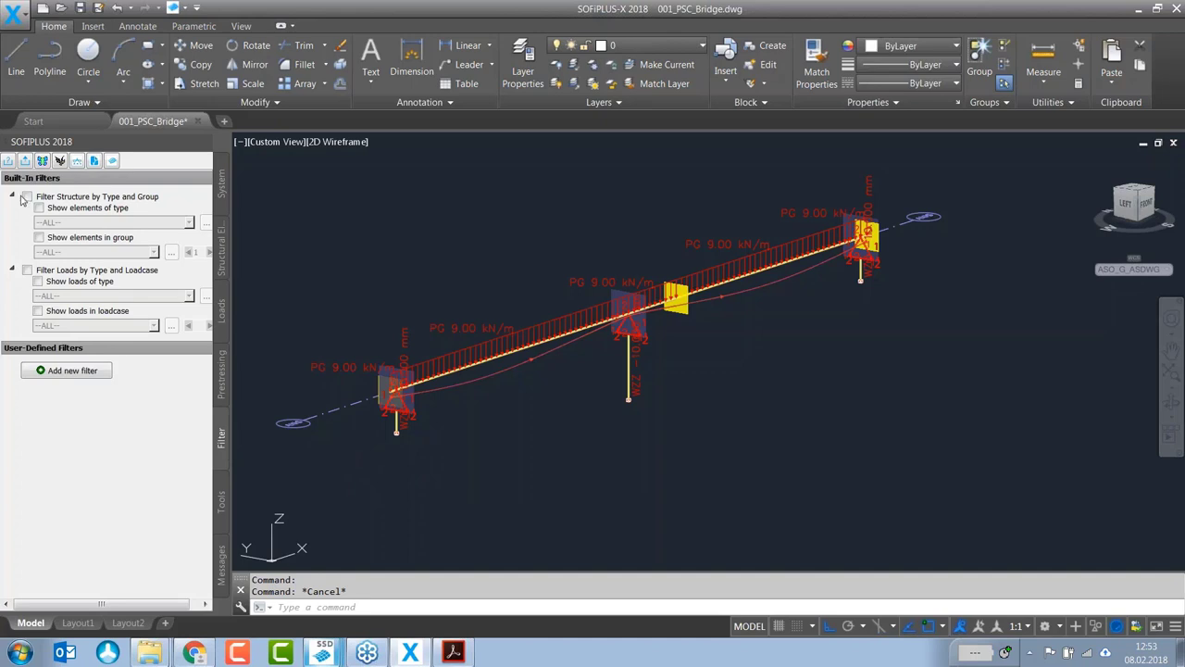
click(27, 196)
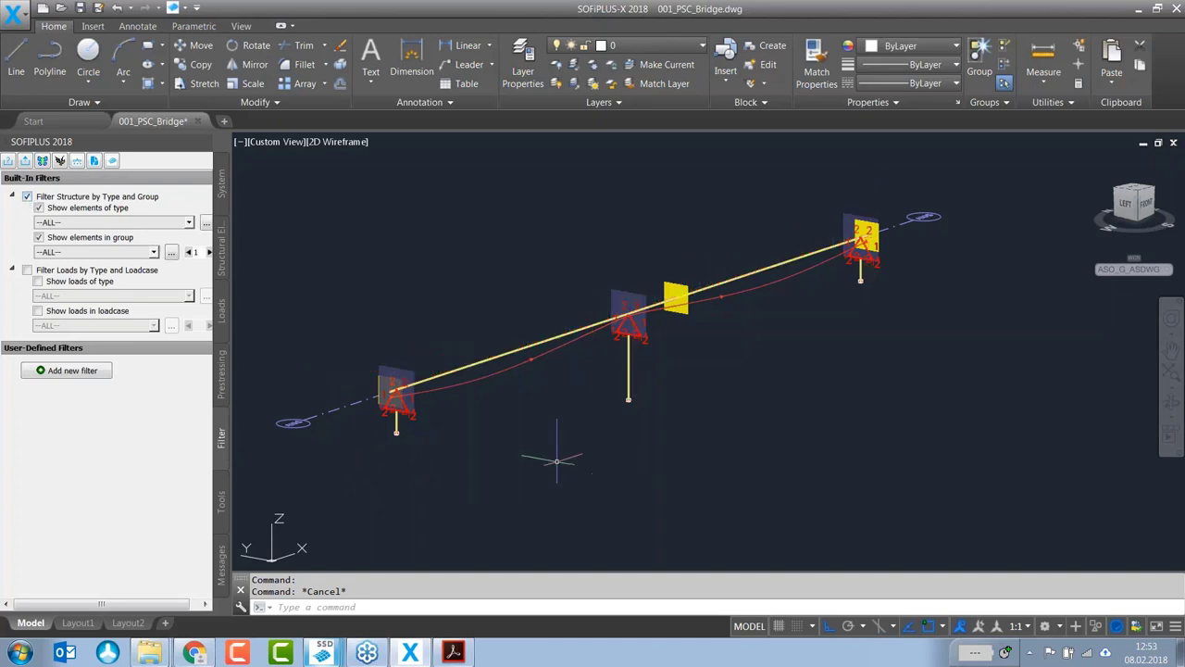
click(222, 375)
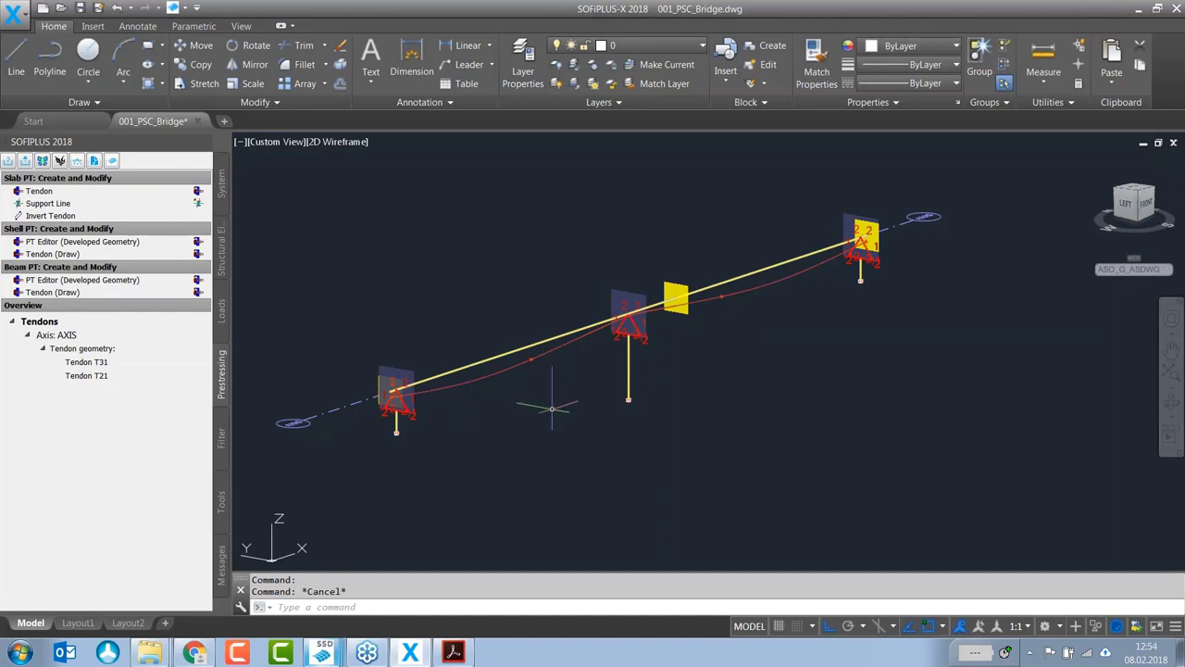
Step: Edit the existing tendon geometry and set the U coordinate of all five geometry points to 0.9 m
mouse_move(526, 415)
shift+middle_down()
mouse_move(597, 431)
mouse_move(597, 397)
mouse_move(526, 426)
shift+middle_up()
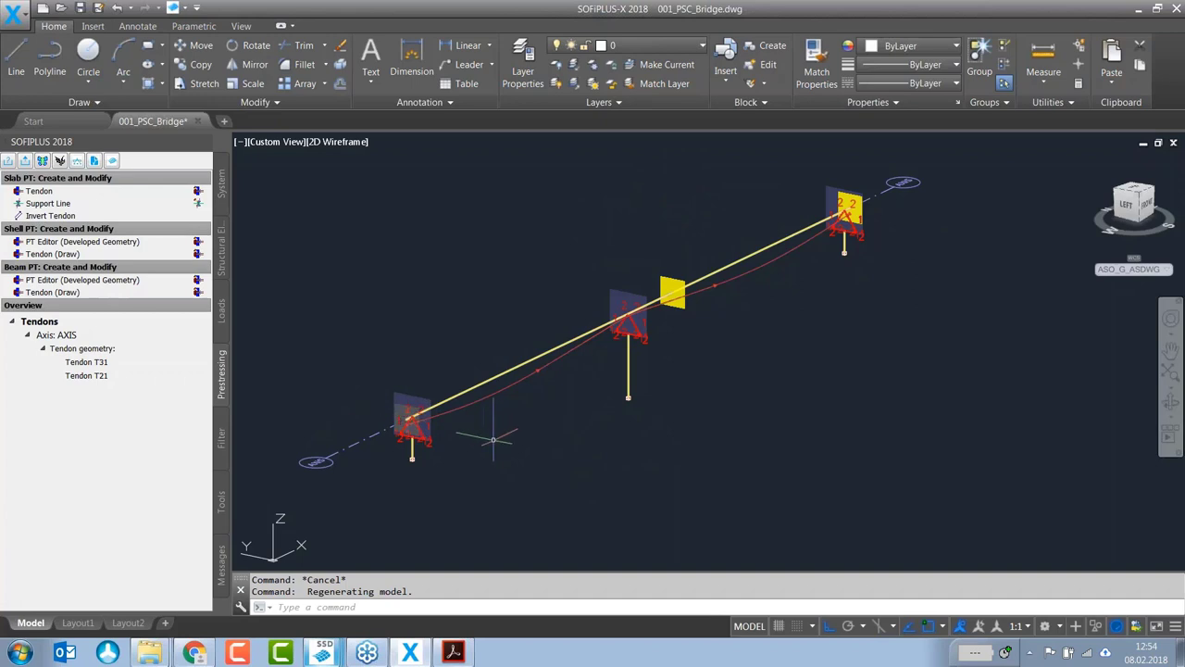
double_click(470, 400)
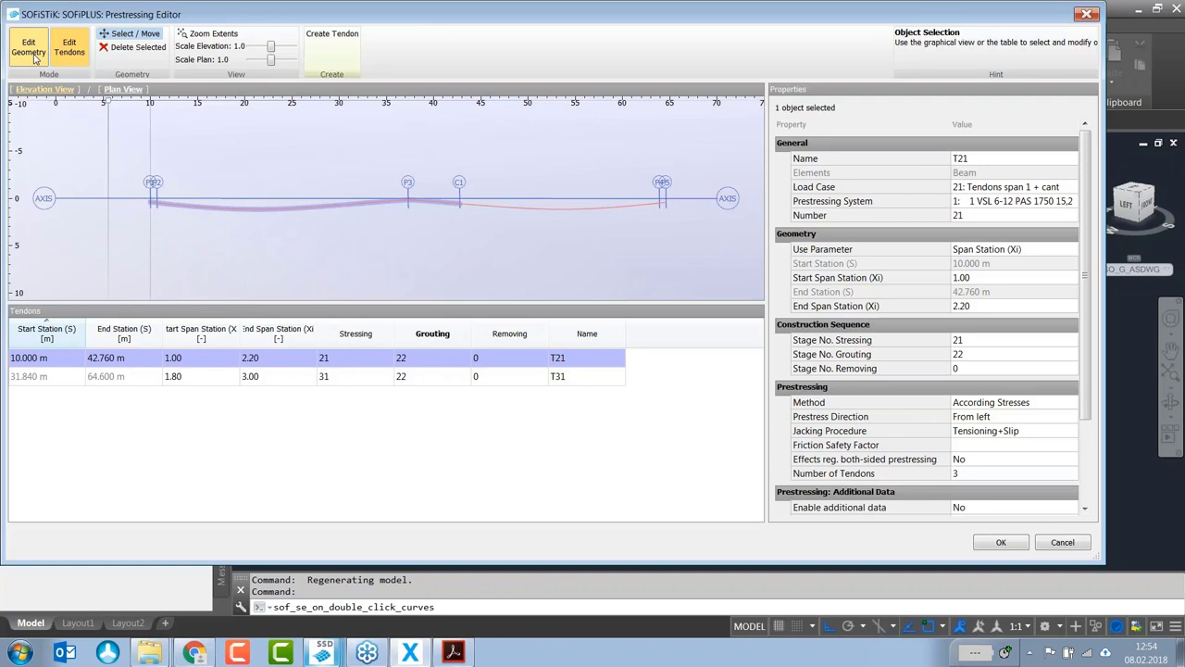
click(31, 52)
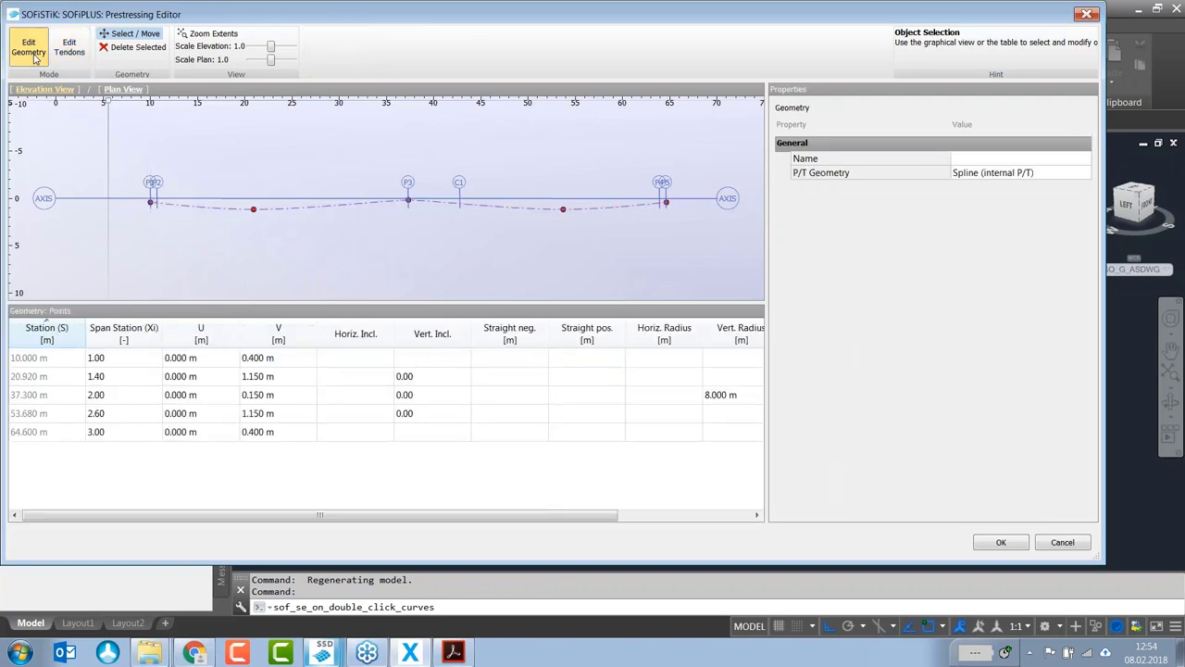
drag(111, 130, 685, 254)
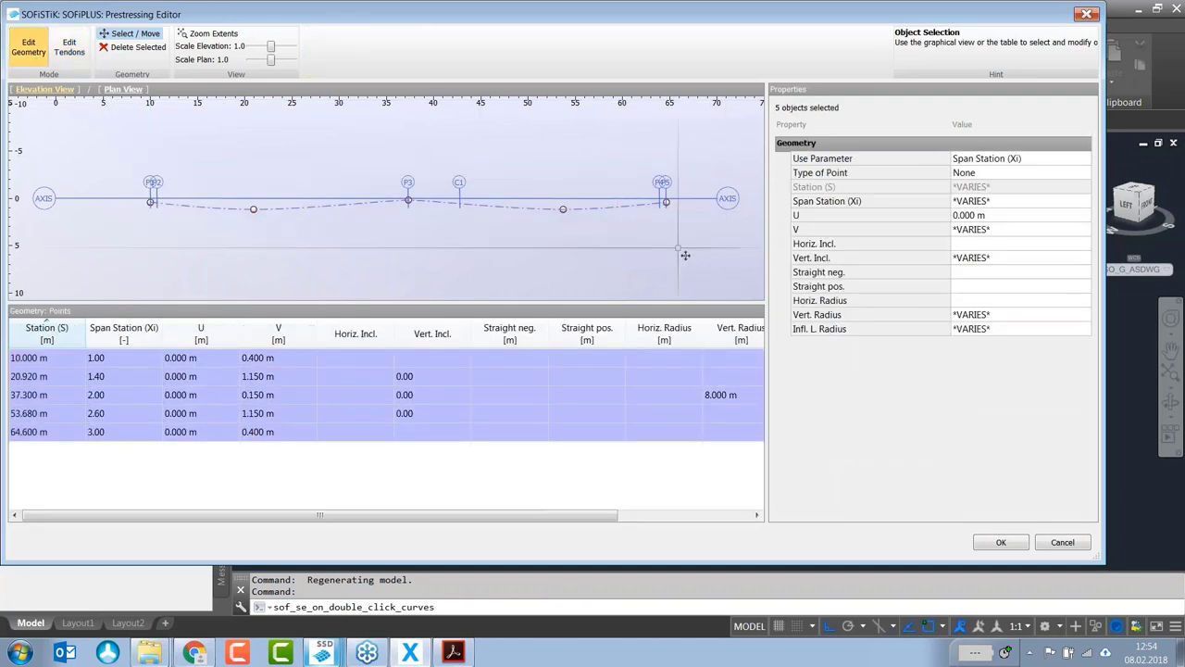
click(1001, 218)
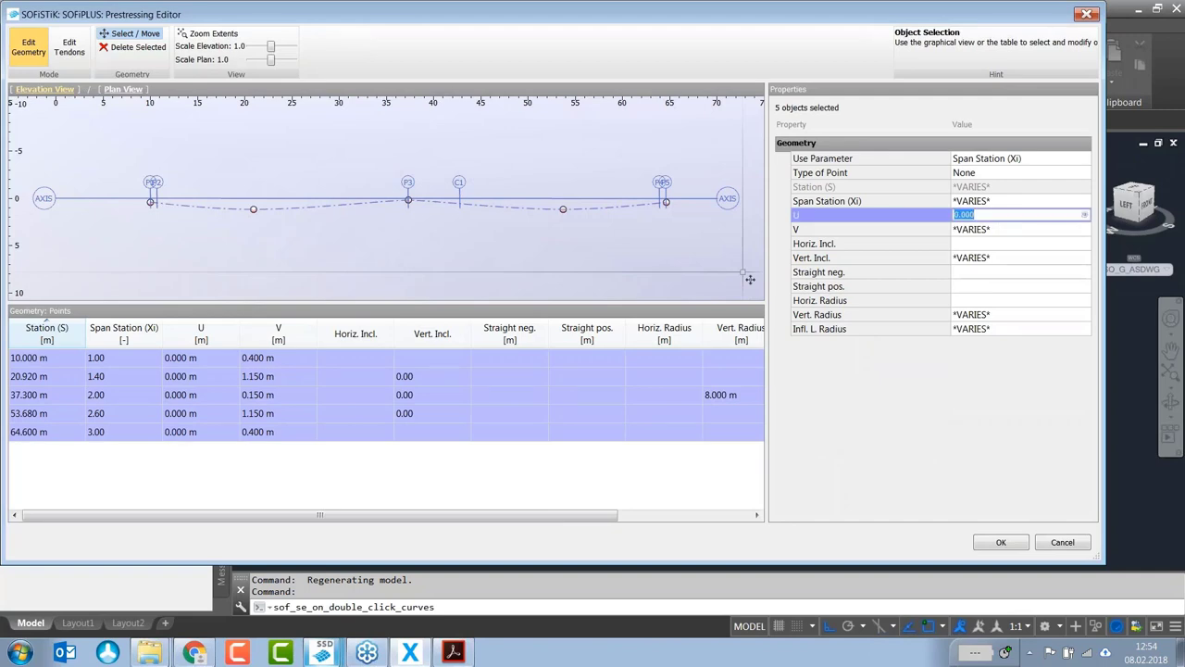
text(0.9)
click(1000, 544)
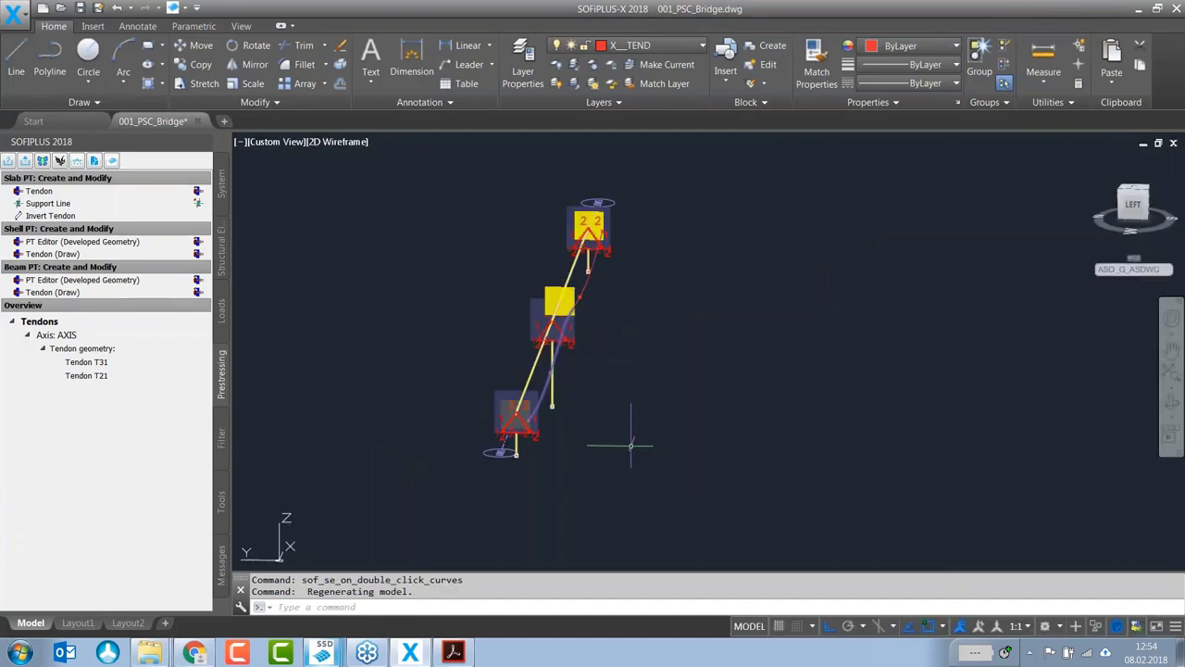
scroll(621, 425, up, 3)
shift+middle_drag(682, 416, 587, 476)
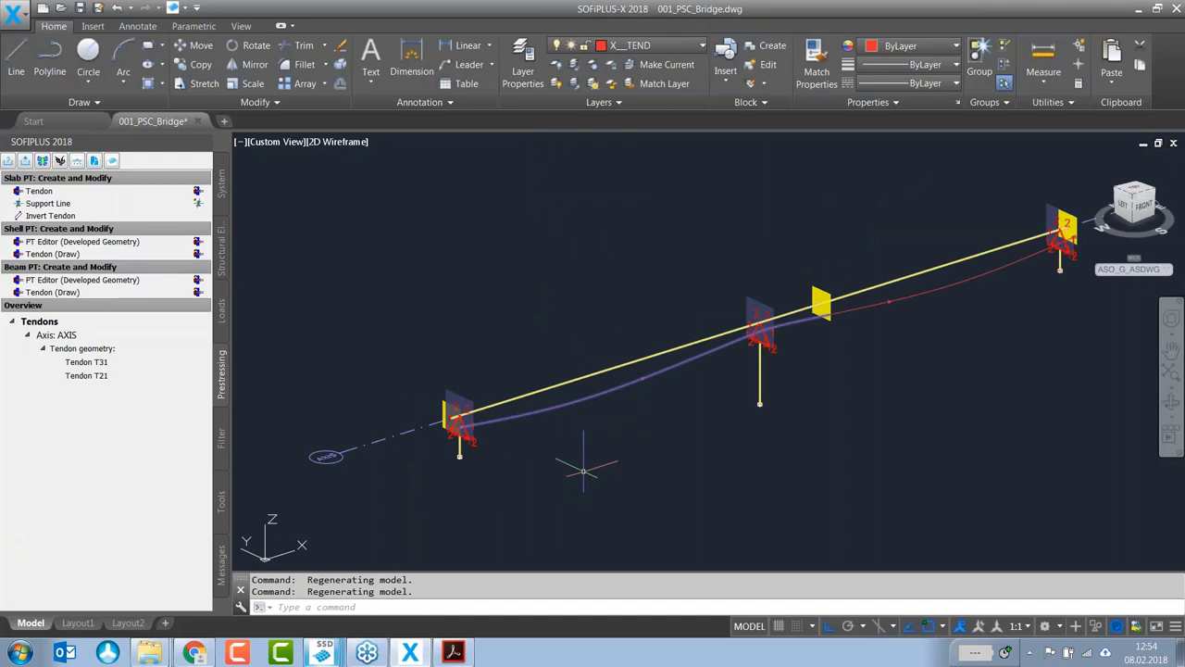
key(Escape)
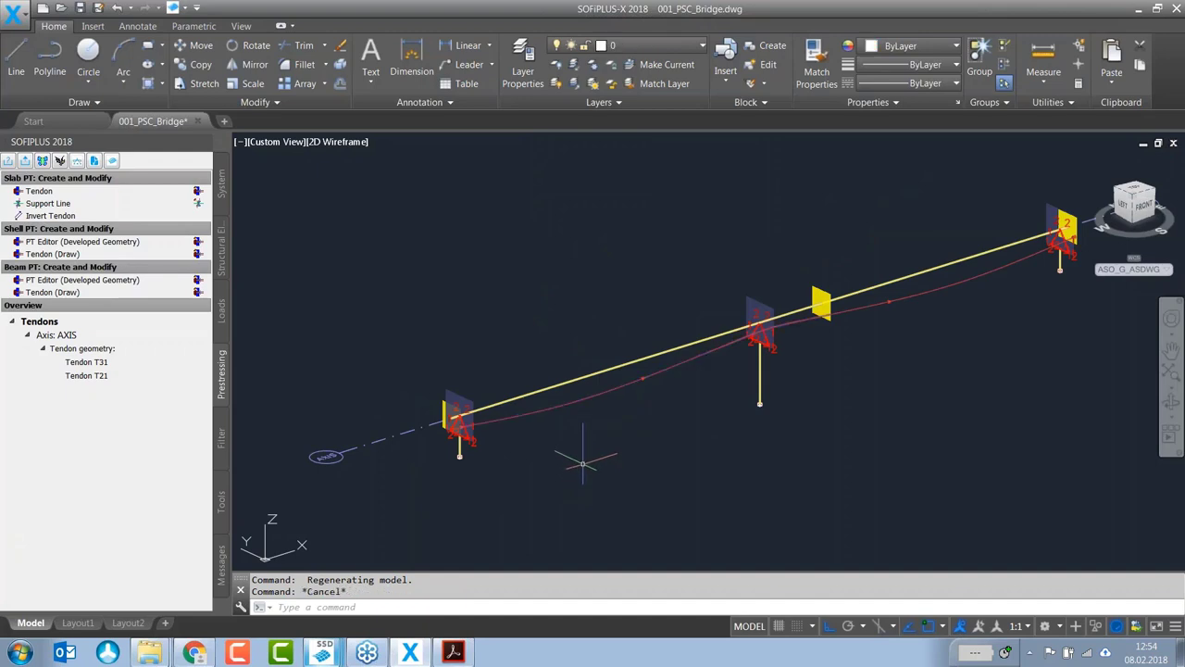
Step: Clone the tendon geometry with a U offset of -1.8 m and a V offset of 0, and check the clone
right_click(102, 350)
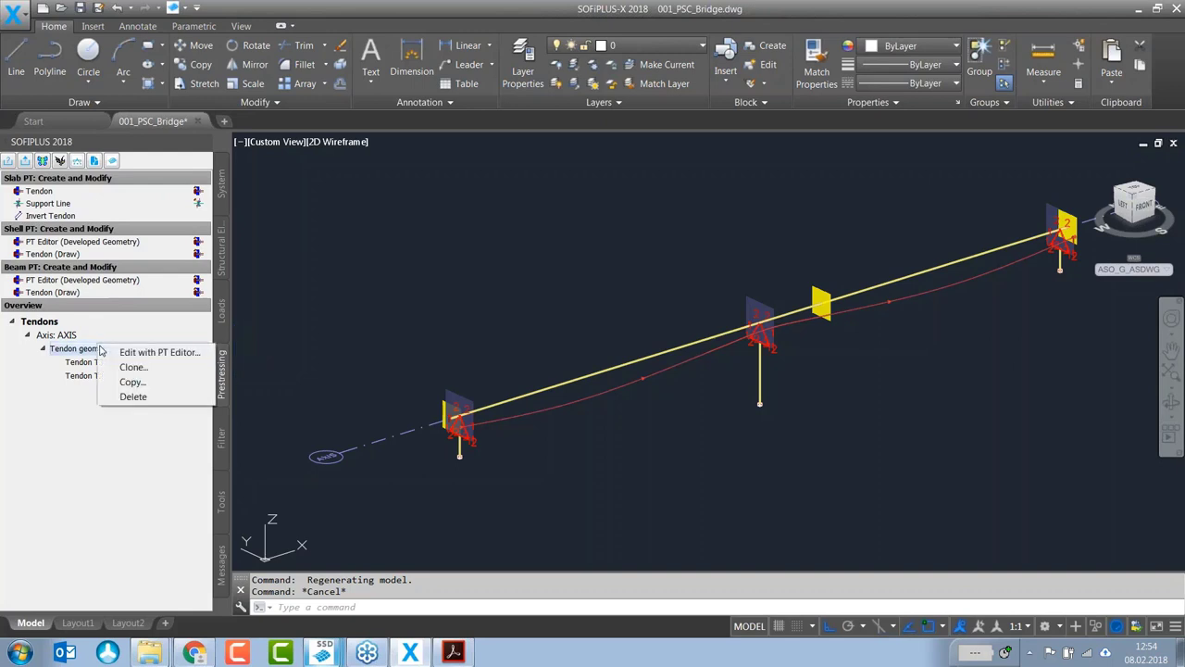
click(160, 370)
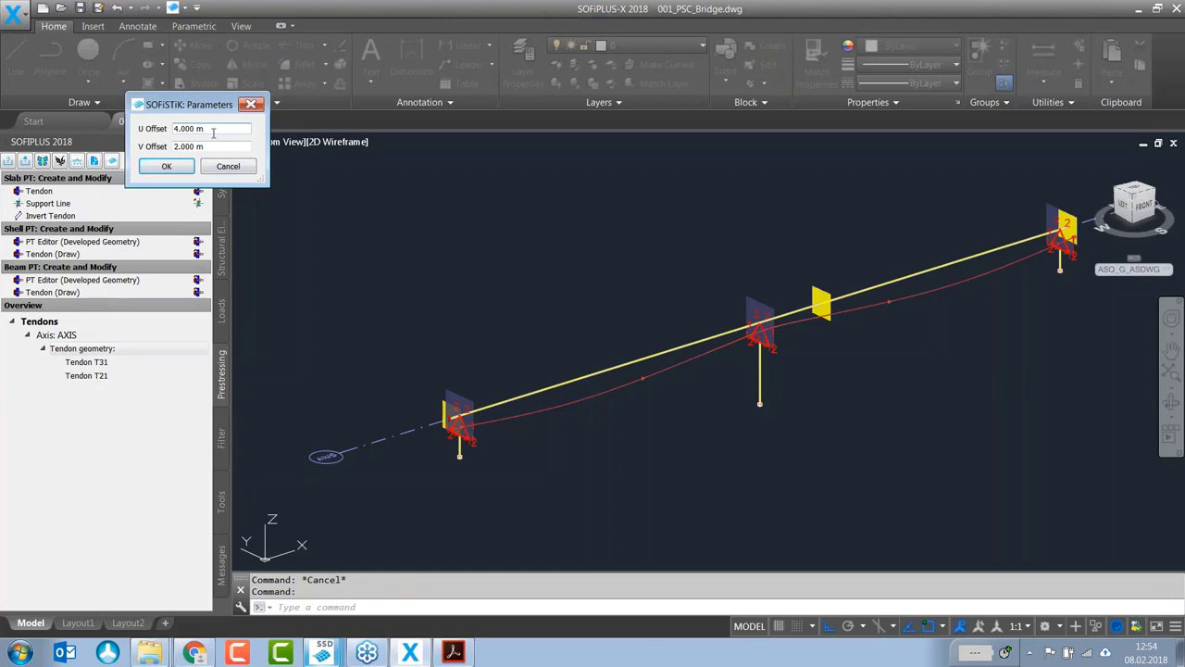
drag(218, 128, 154, 128)
text(-1.8)
key(Tab)
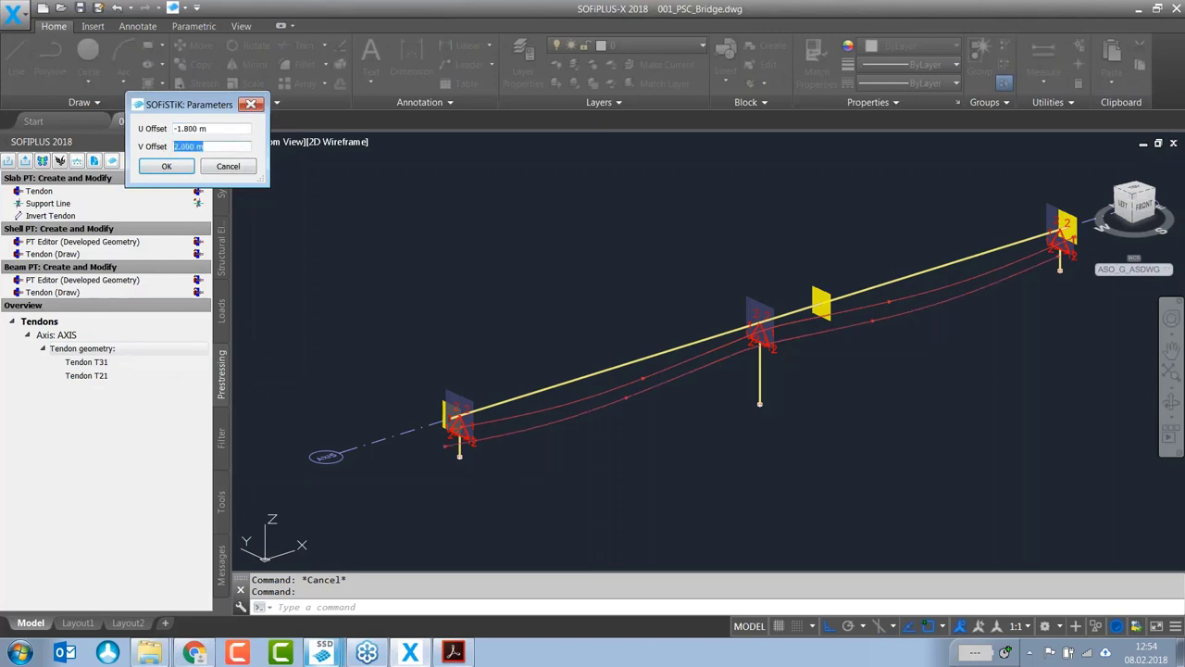
text(0)
key(Tab)
click(167, 165)
mouse_move(588, 384)
shift+middle_down()
mouse_move(734, 359)
mouse_move(694, 371)
mouse_move(675, 392)
mouse_move(701, 378)
mouse_move(689, 385)
shift+middle_up()
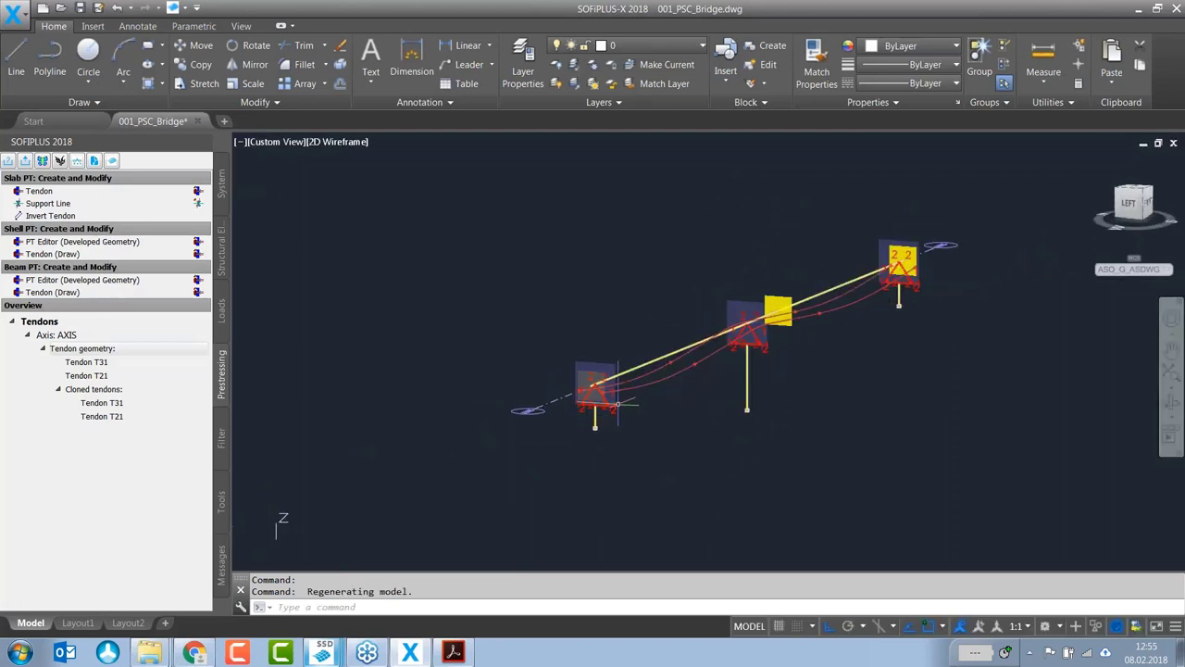
scroll(635, 387, up, 3)
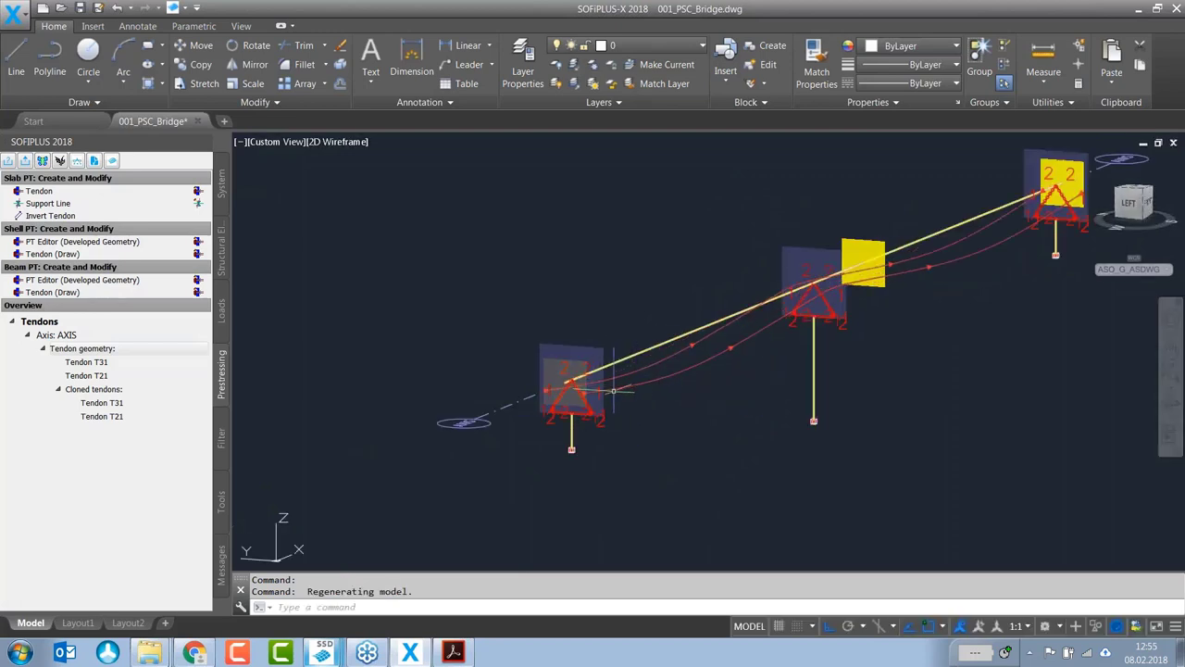
click(637, 385)
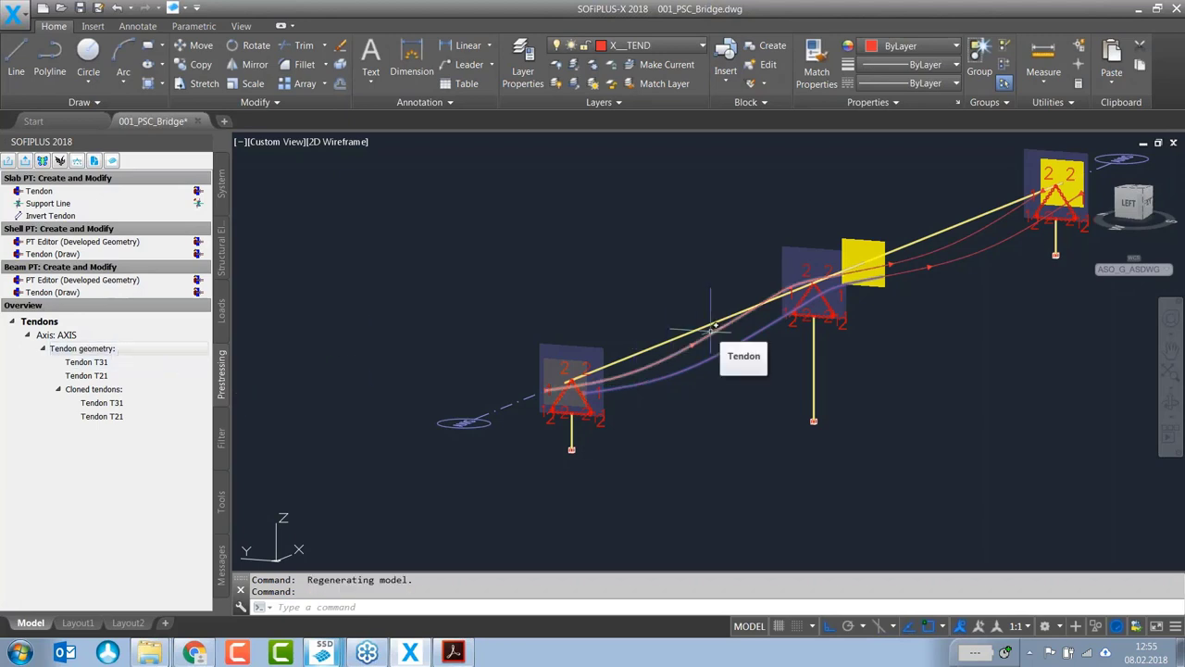
shift+middle_drag(701, 410, 648, 425)
key(Escape)
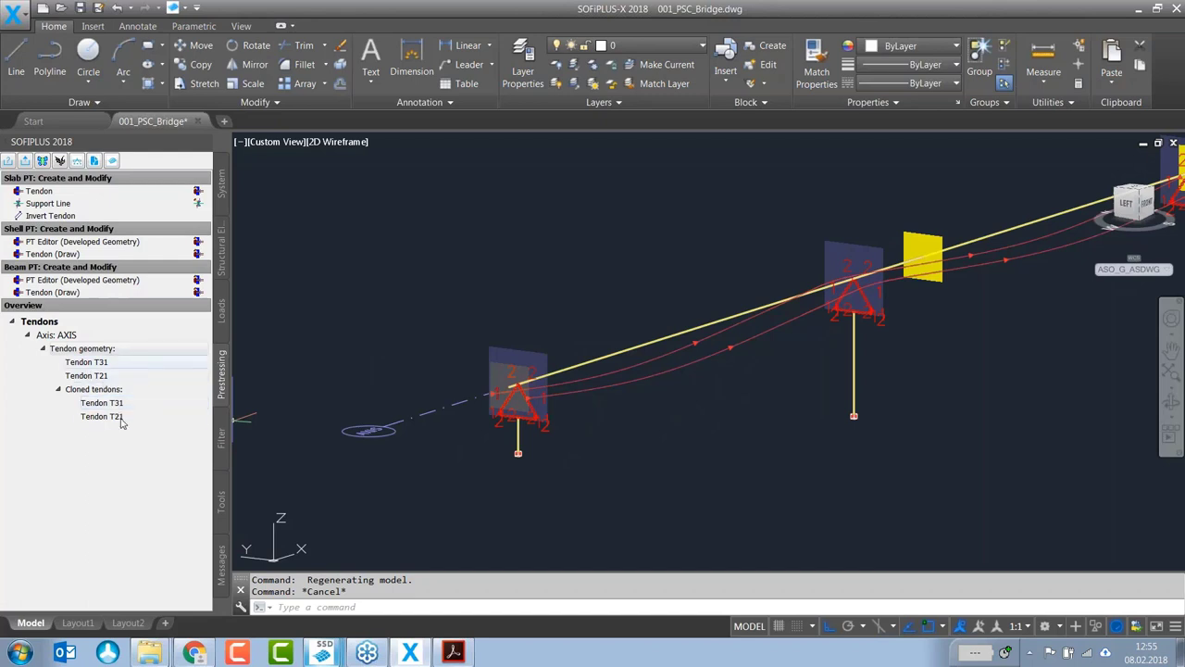
Step: Rename the cloned tendon T31 as T32
right_click(115, 402)
click(172, 407)
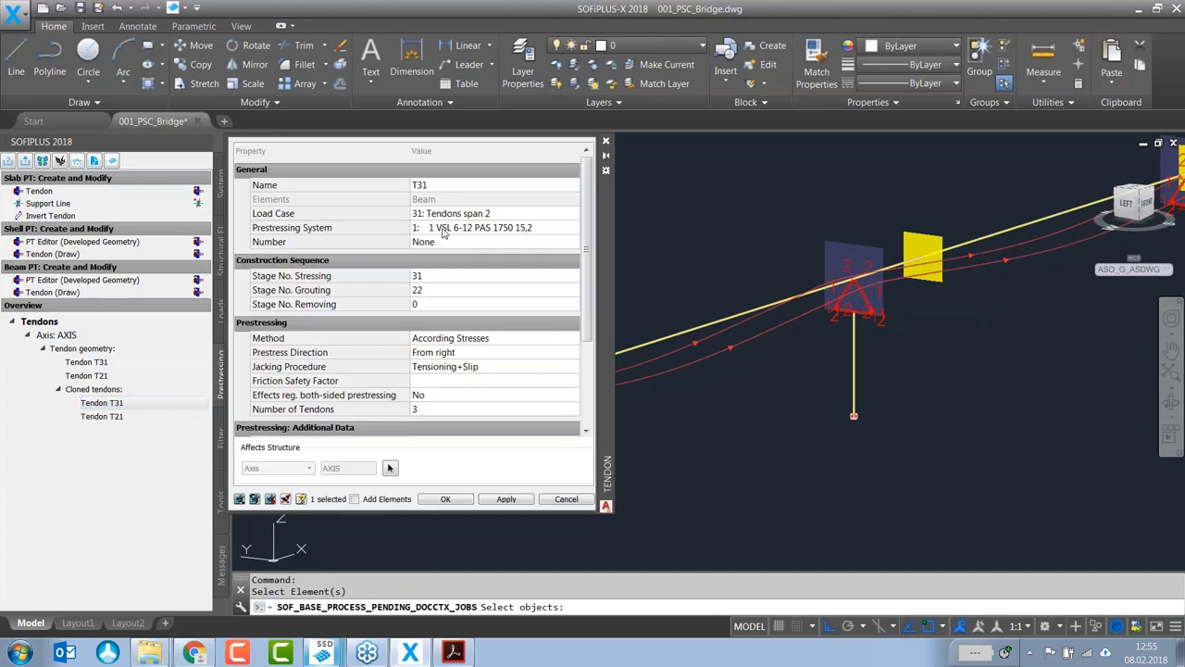
click(445, 185)
click(422, 184)
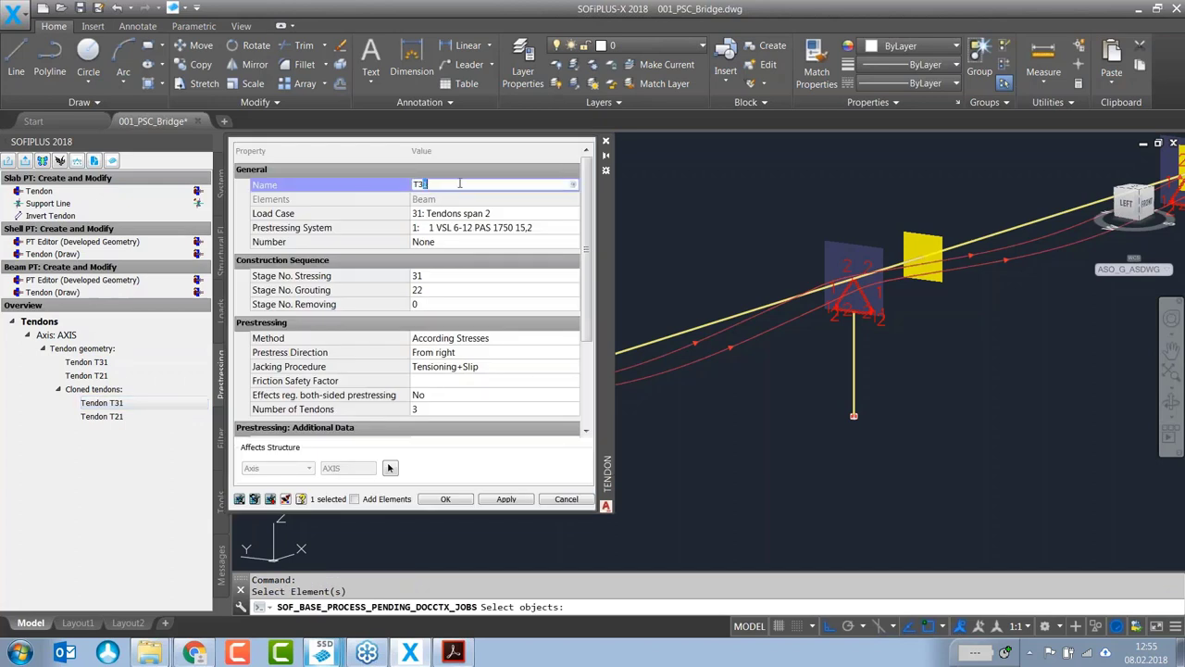
text(2)
Step: Set the cloned span 2 tendon's grouting stage to 32 and its tendon number to 32
click(431, 290)
text(32)
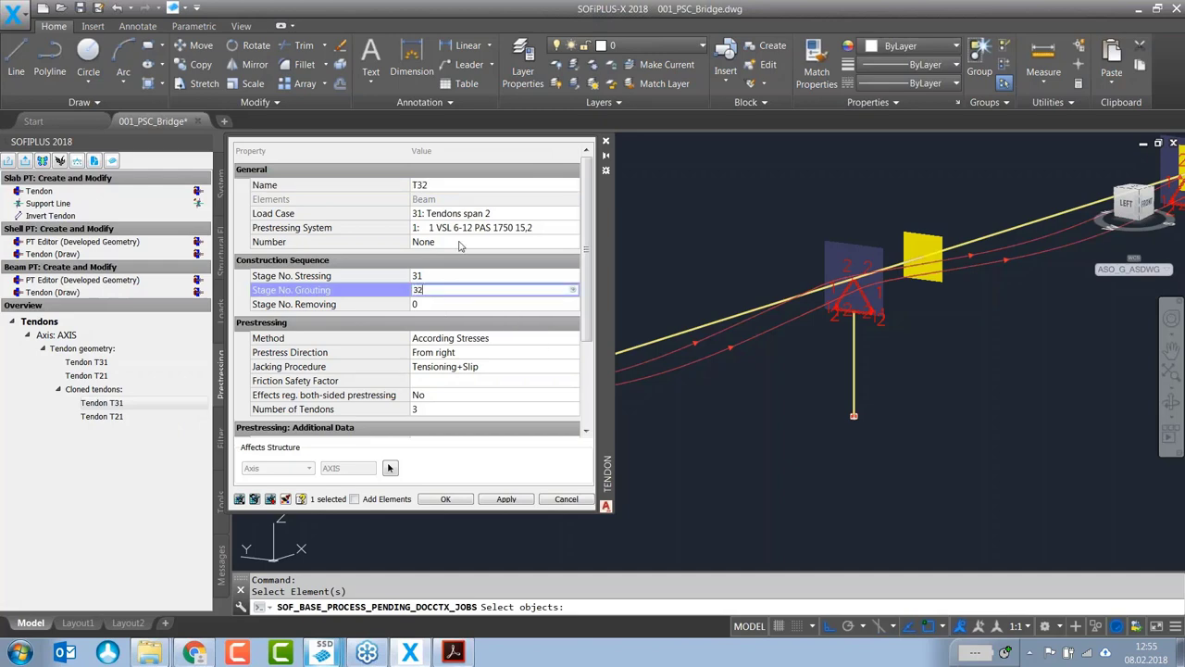
click(461, 242)
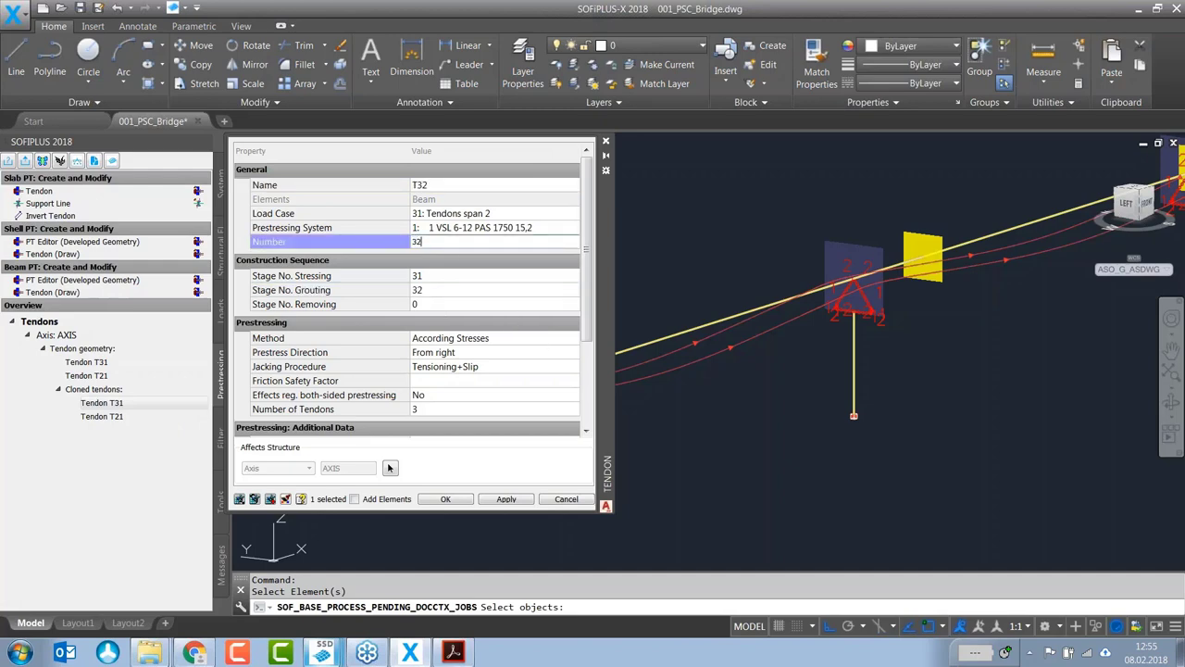
click(447, 499)
Step: Correct the original tendon T31's grouting stage in the prestressing editor so it matches the cloned tendon T32
double_click(92, 362)
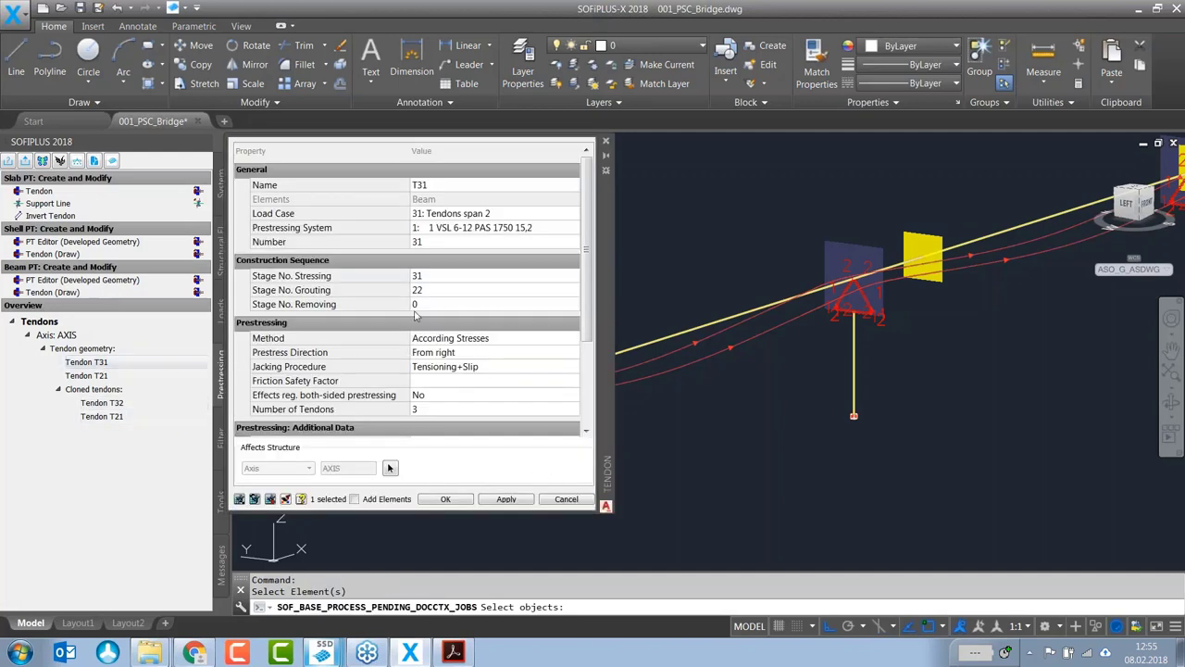
click(560, 501)
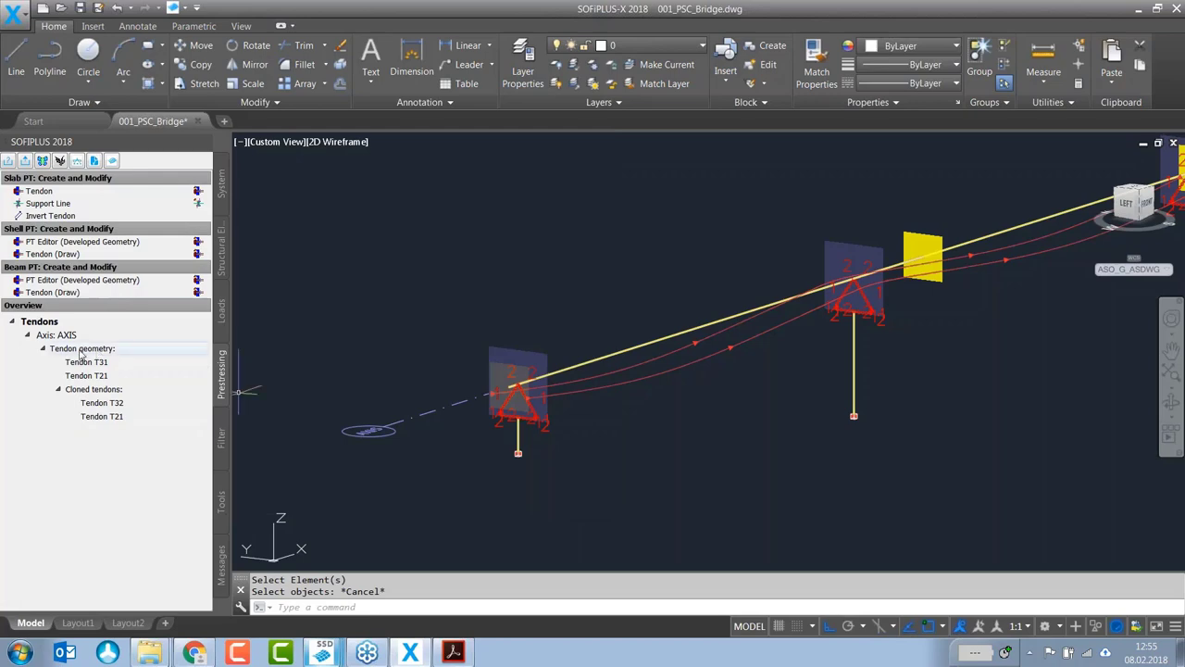
double_click(624, 378)
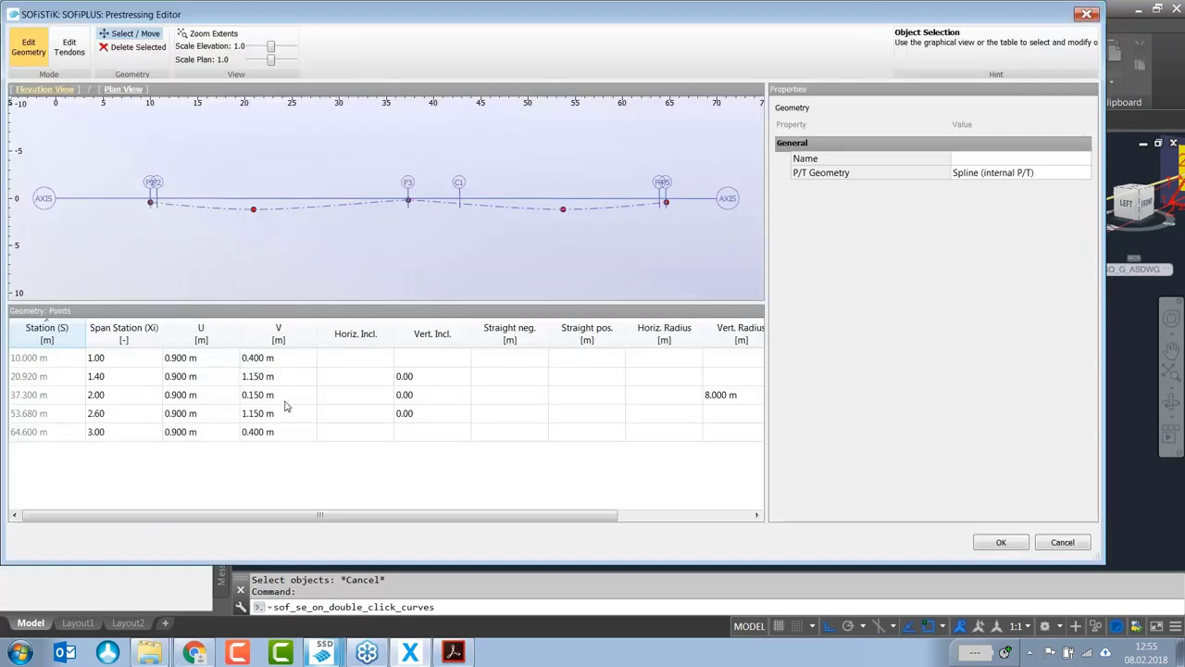
click(69, 49)
click(414, 377)
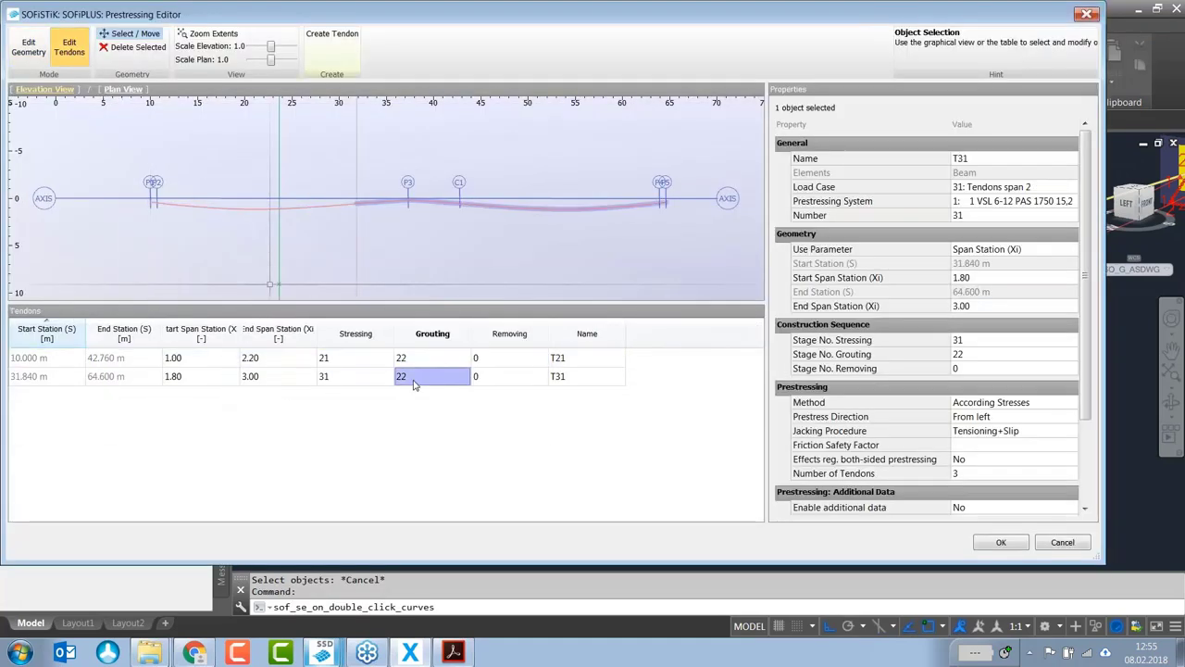
click(415, 378)
text(3)
key(Return)
click(1001, 541)
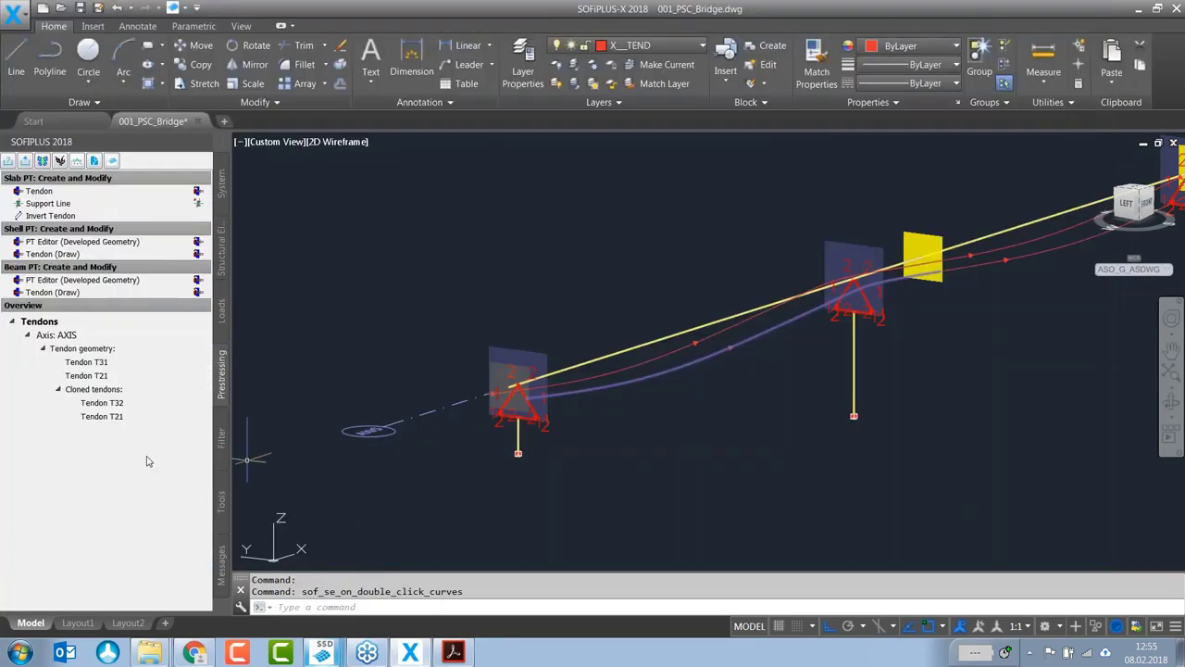
Step: Check the properties of cloned tendon T32, and give the cloned tendon T21 number 22 and the name T22
double_click(102, 403)
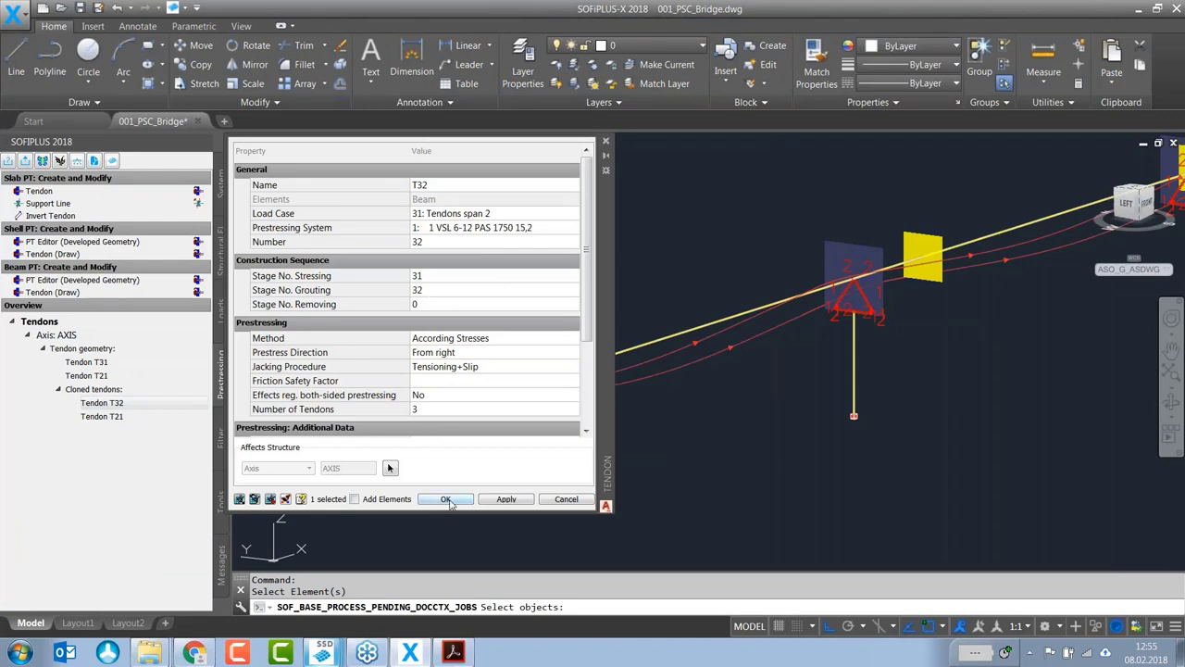
click(445, 499)
double_click(102, 416)
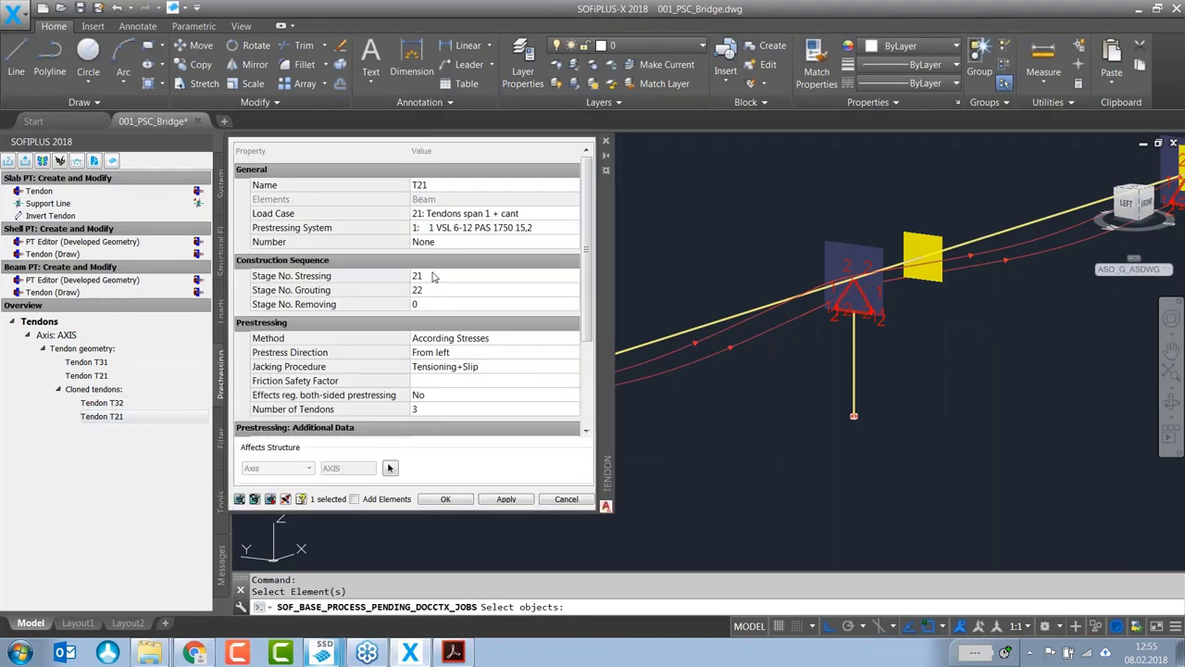
click(447, 243)
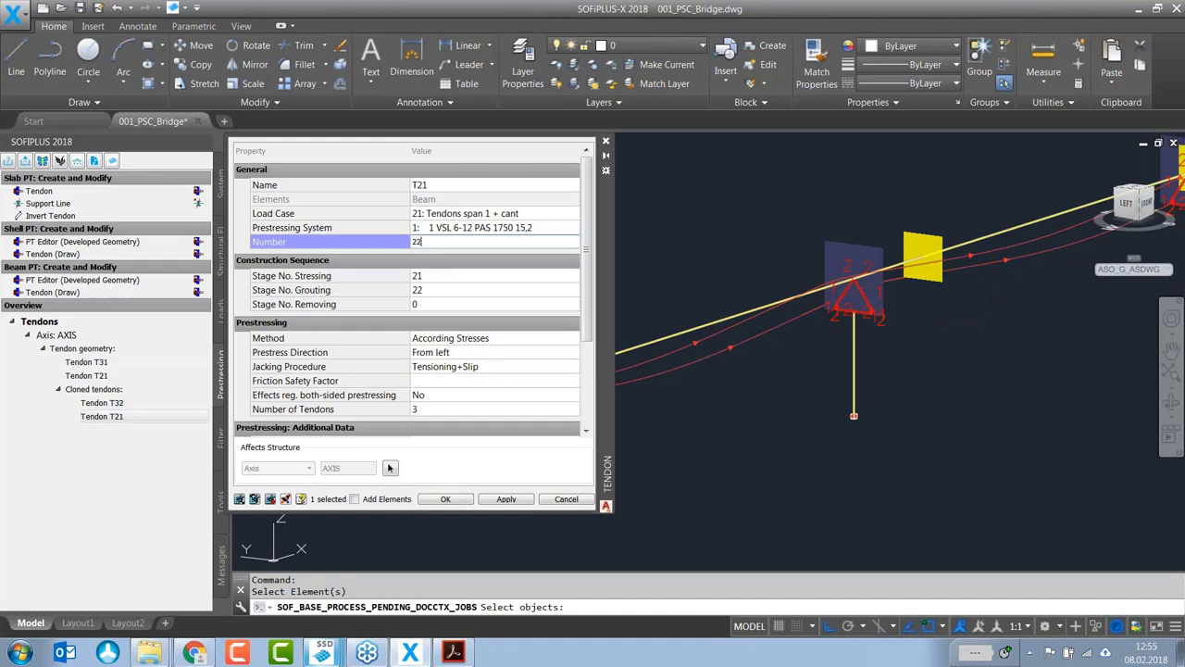
click(448, 184)
text(T22)
click(505, 499)
click(446, 499)
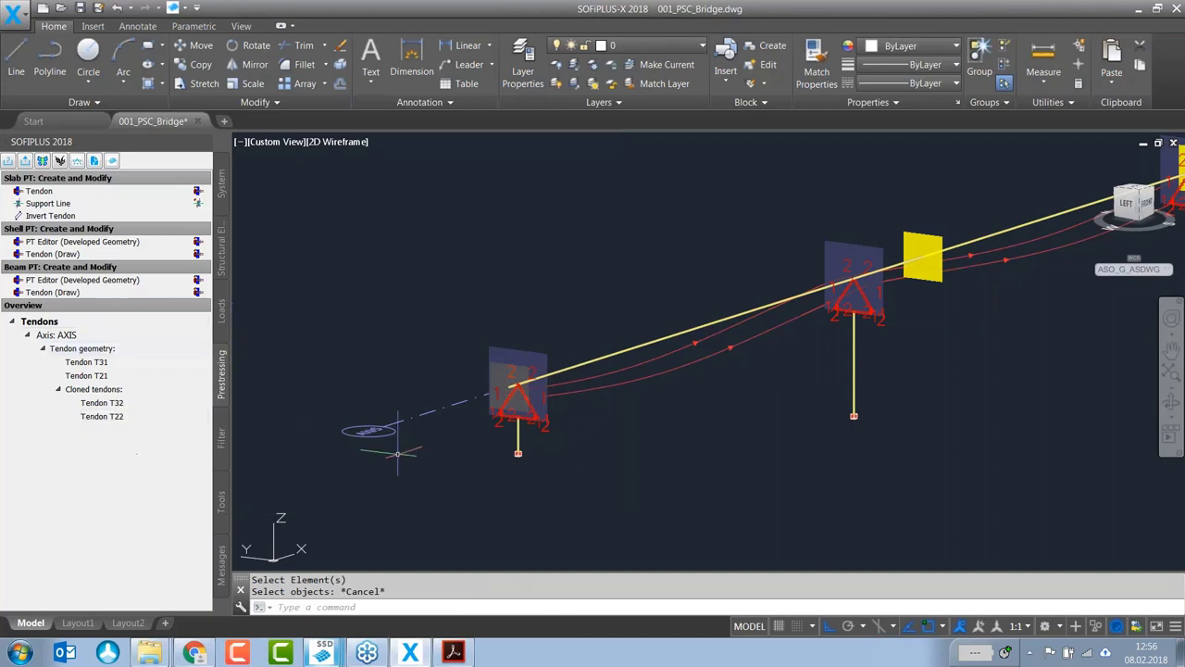
Step: Export and mesh the entire system with its loads and tendons, keeping the automatically determined mesh density and quadrangle elements
scroll(408, 436, down, 2)
scroll(446, 435, up, 2)
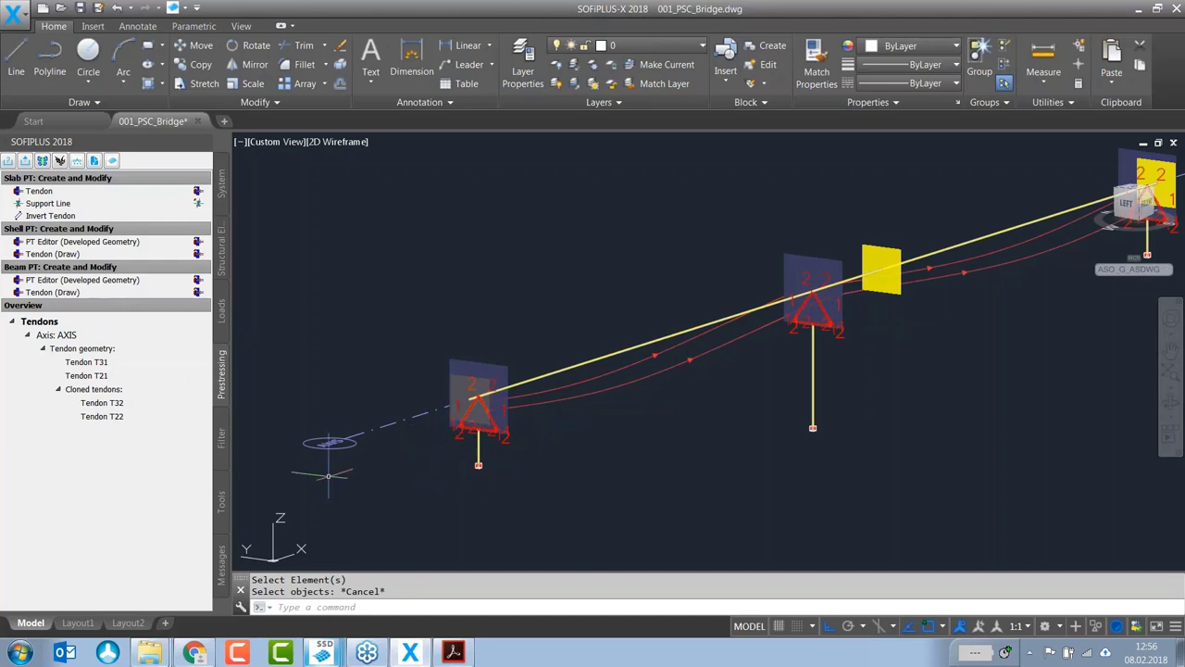
scroll(425, 447, down, 2)
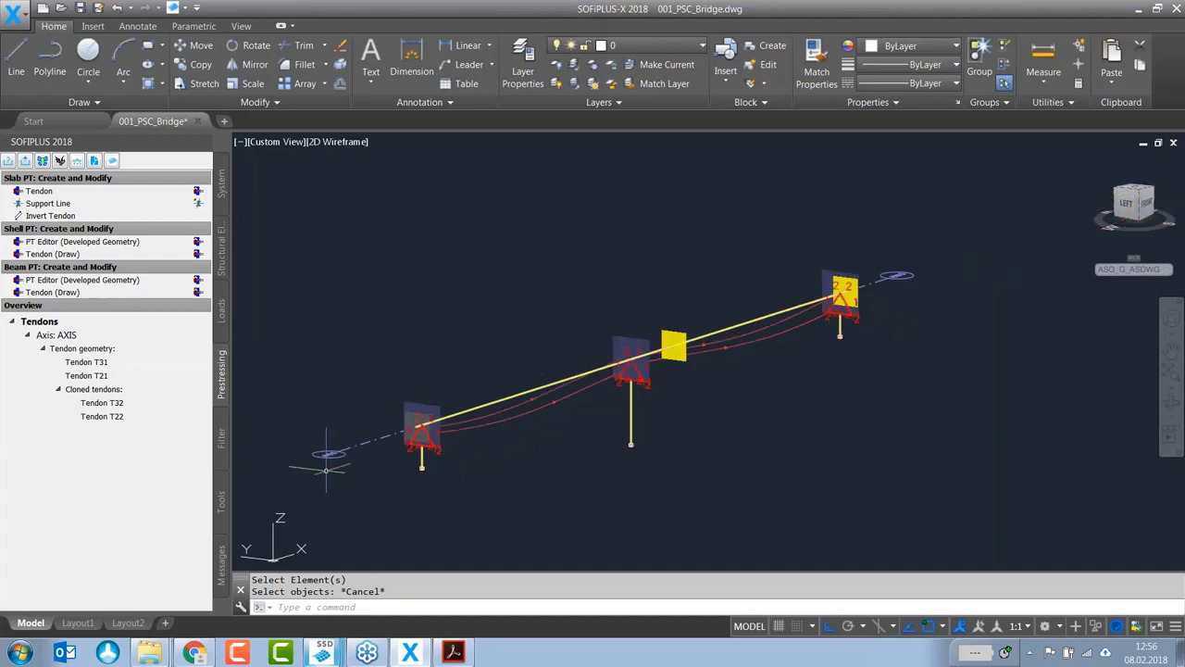
click(25, 161)
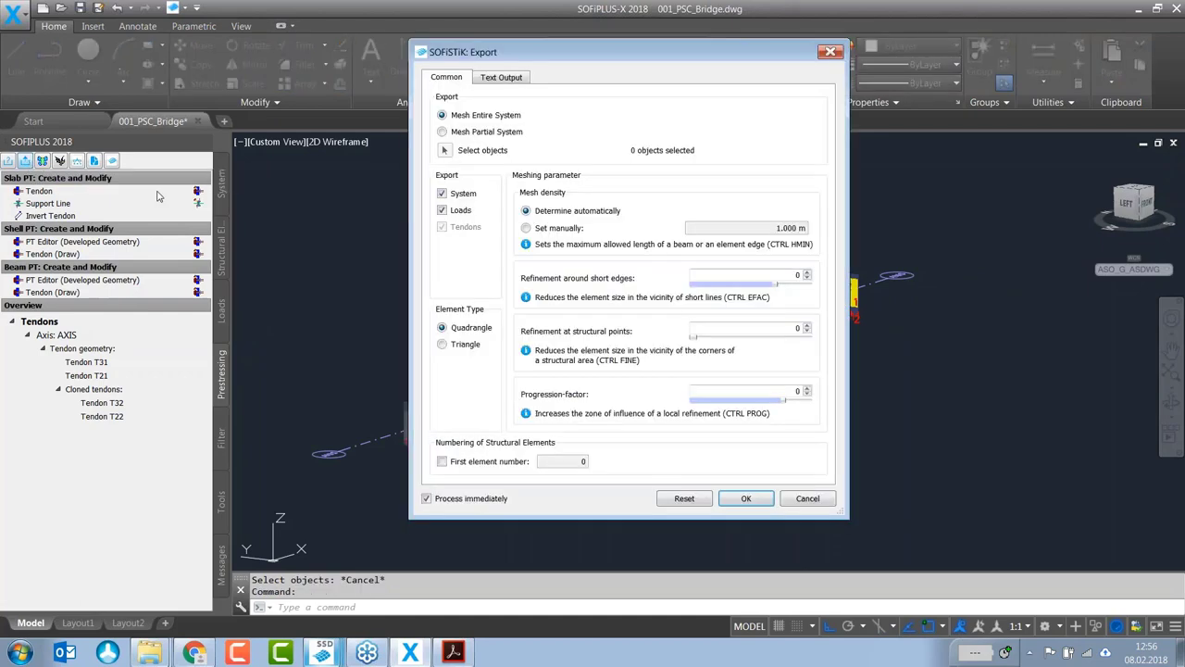
click(746, 502)
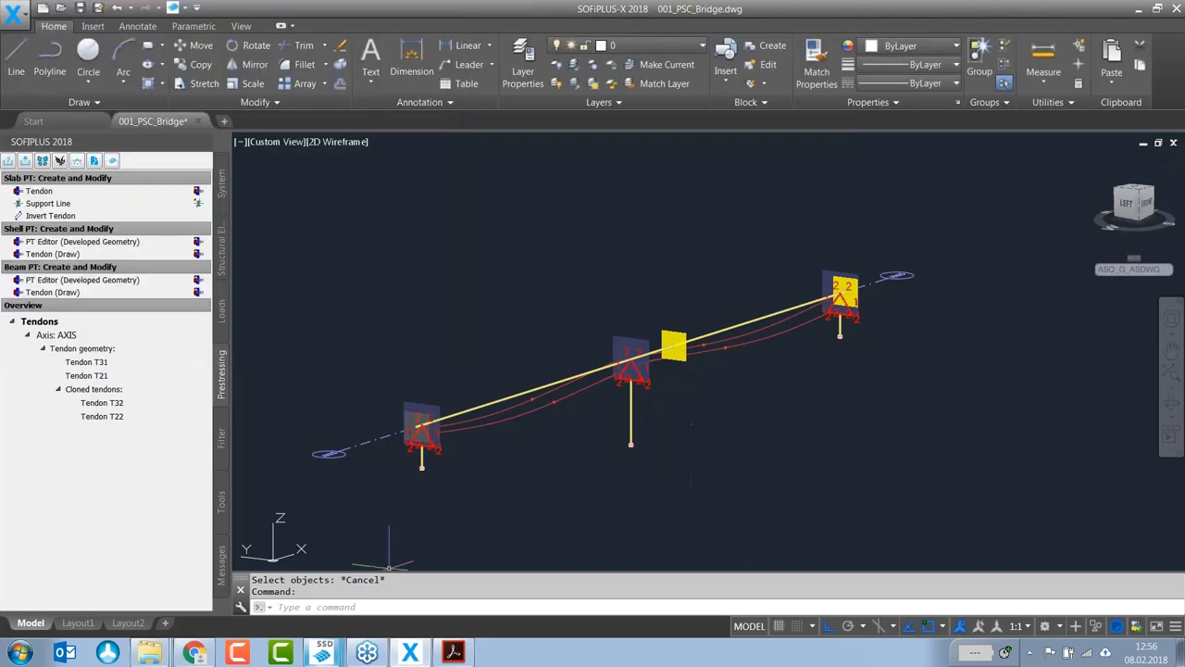
Step: Switch to 001_PSC_Bridge in SOFiSTiK Structural Desktop, allow transparency in the system visualisation and inspect the tendons inside the deck
click(322, 653)
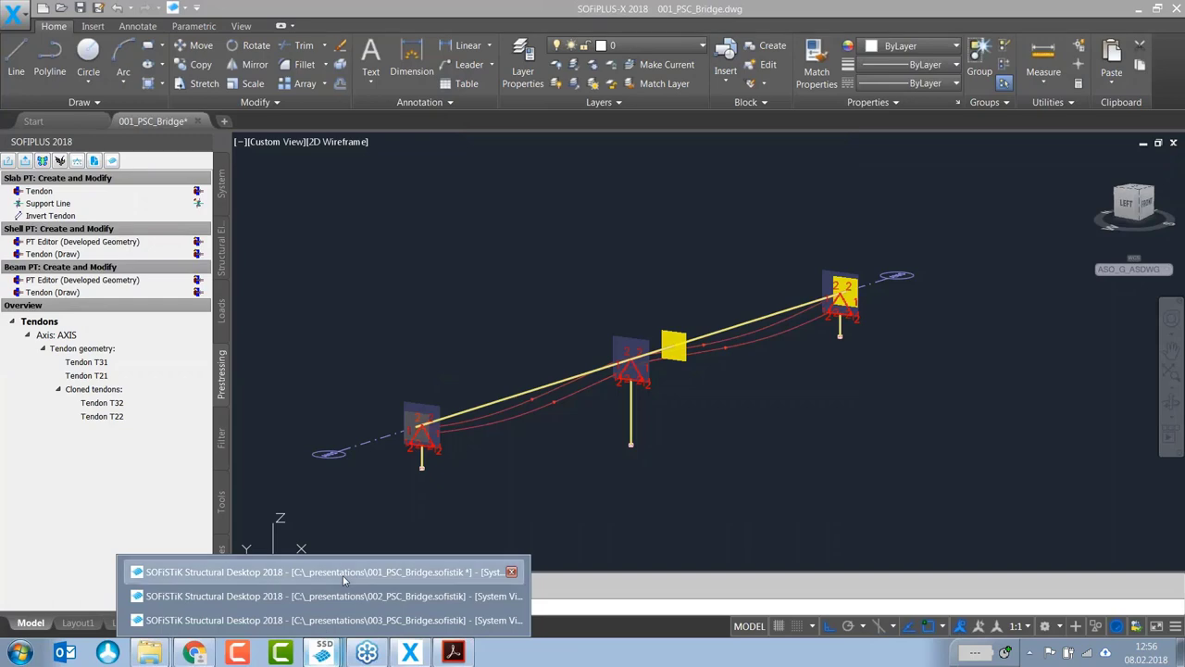
click(342, 572)
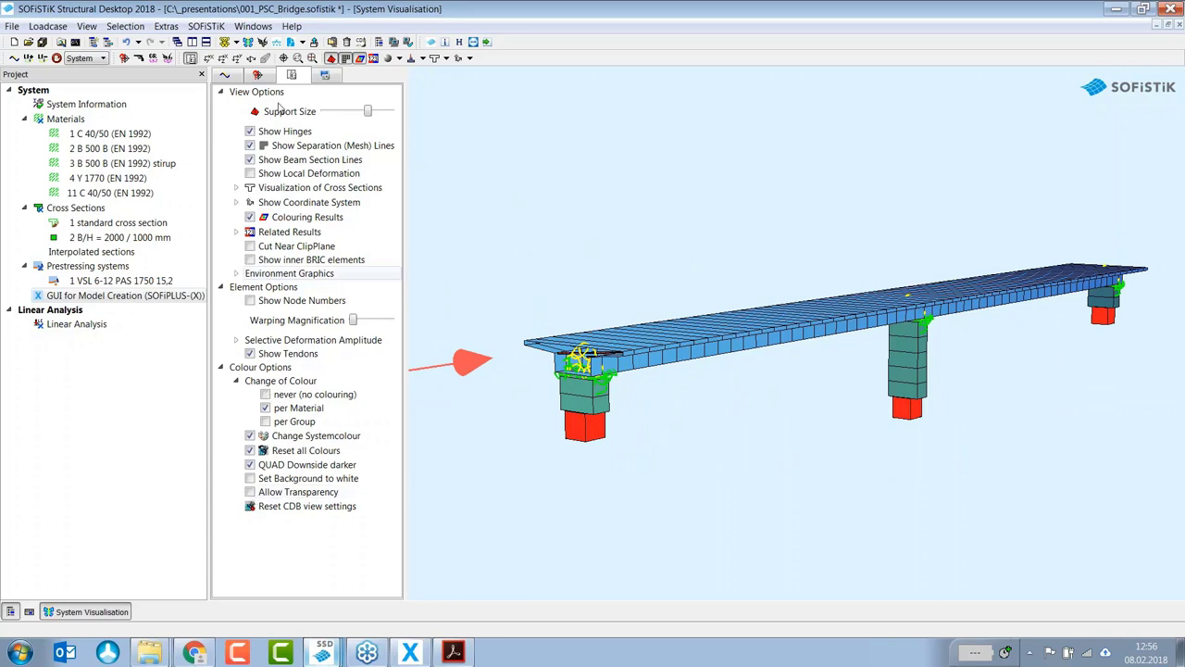
click(250, 491)
drag(721, 379, 770, 380)
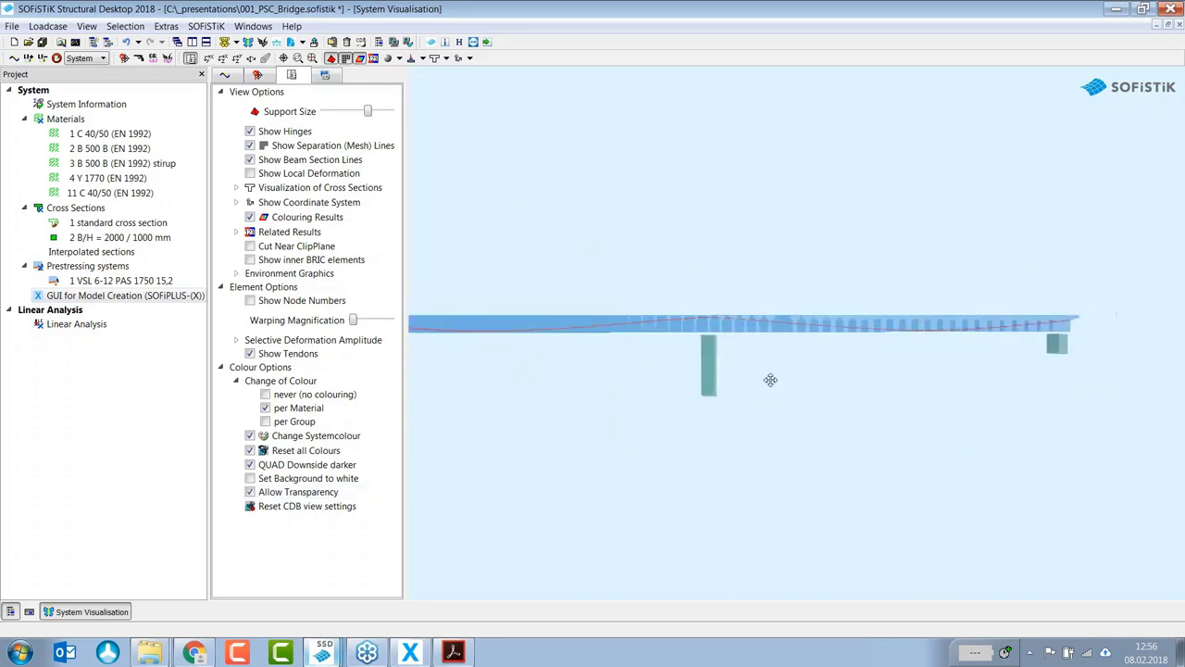
right_drag(817, 387, 993, 380)
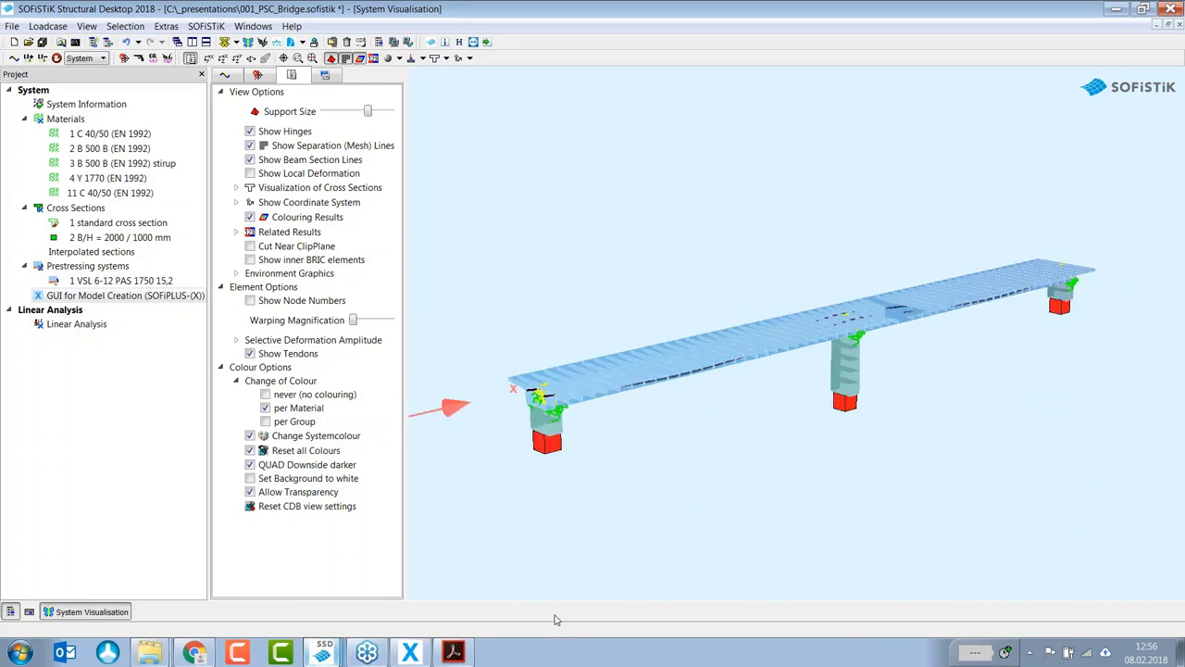
Step: Return to the SOFiPLUS-X drawing and open the report with the tendon generation results for beam elements
click(455, 653)
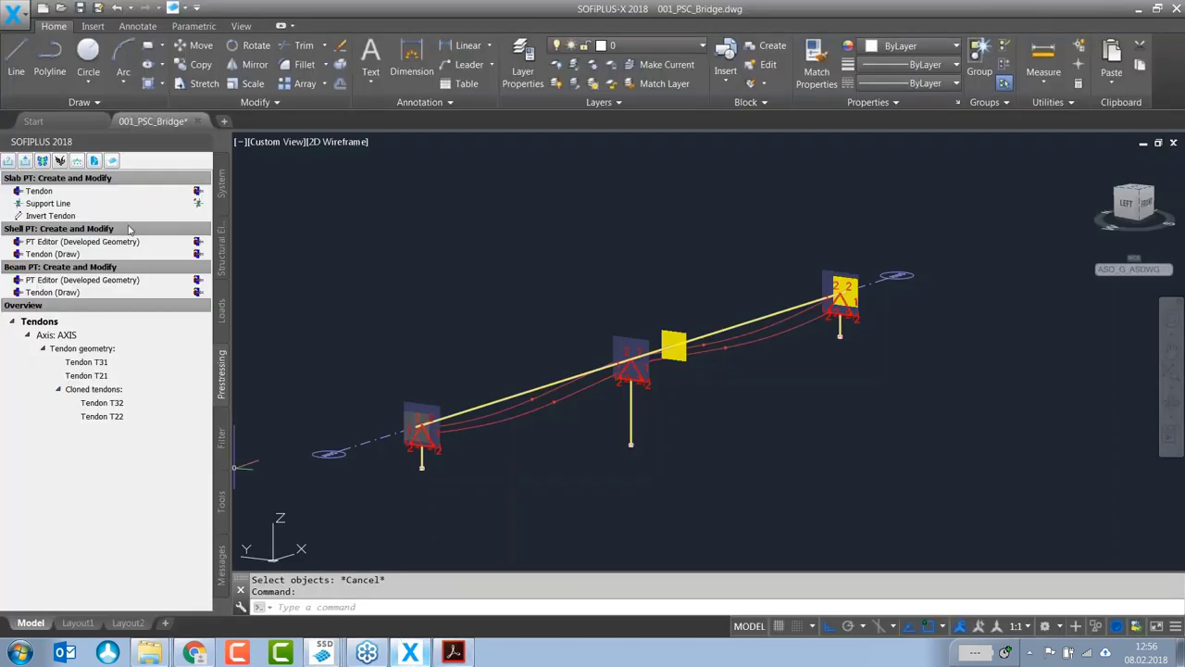
click(94, 162)
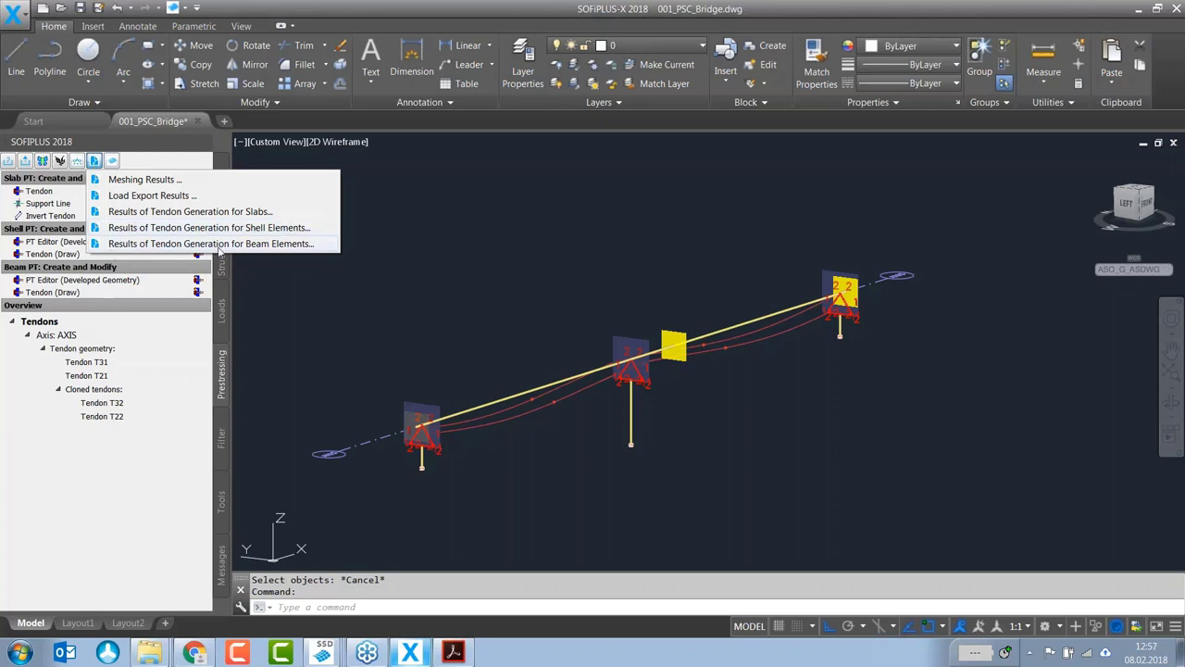
click(245, 244)
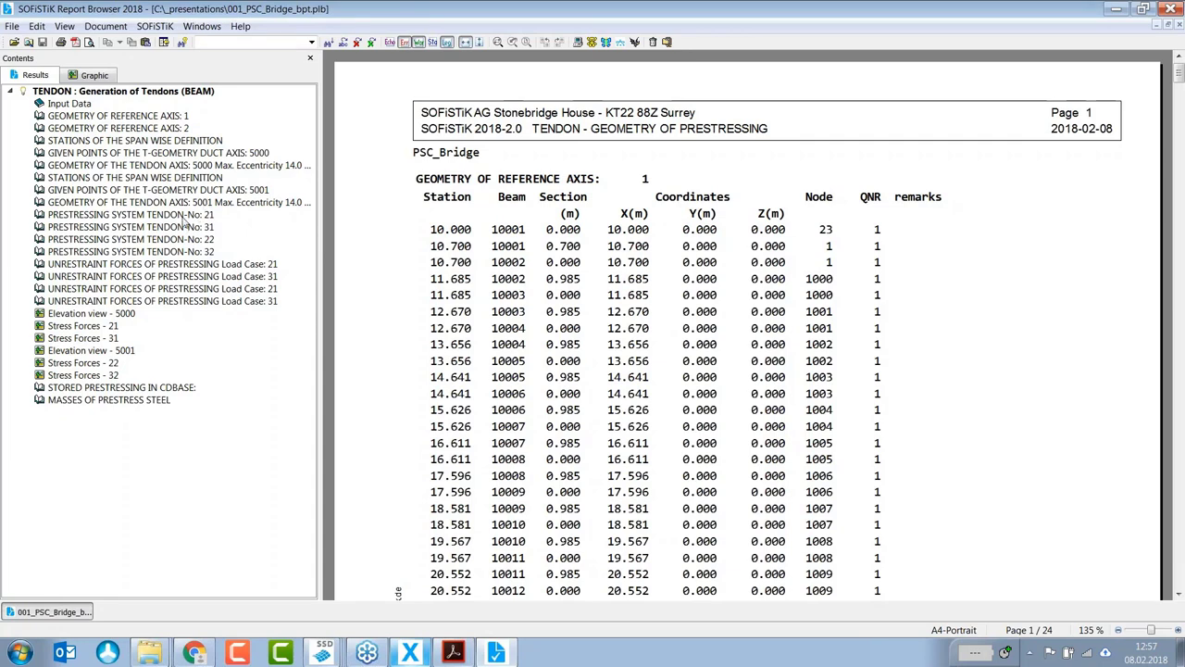
Step: Examine the prestressing system data of tendon 21, including its stages, friction losses, elongation and maximum eccentricity
click(108, 214)
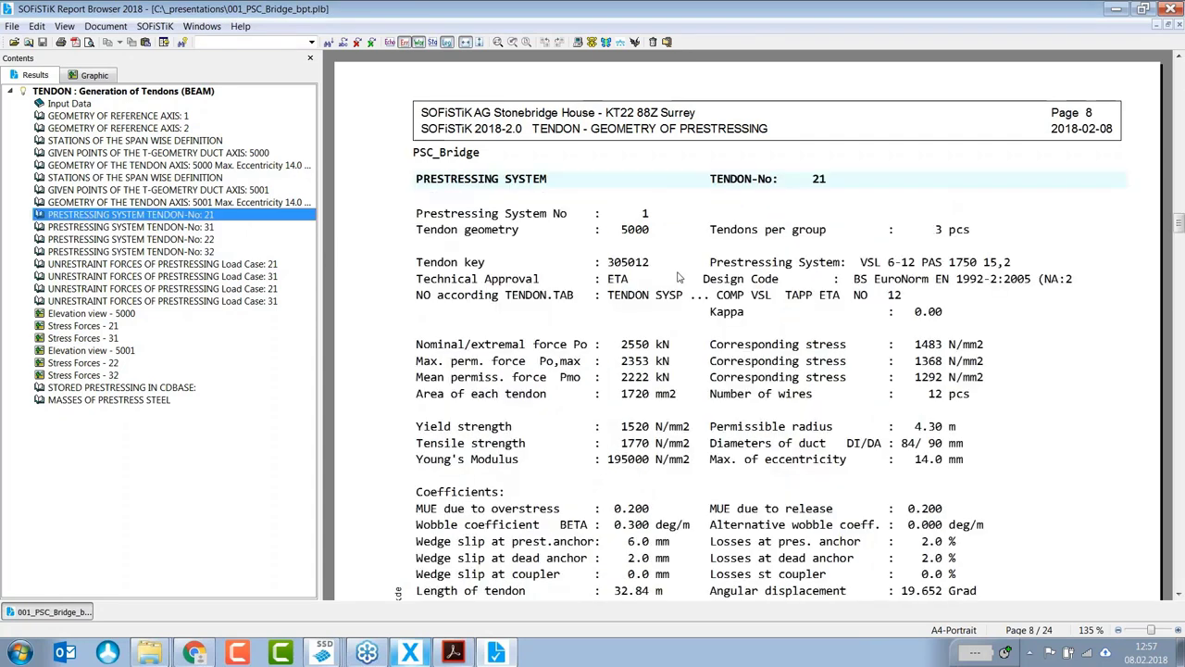
scroll(629, 337, down, 2)
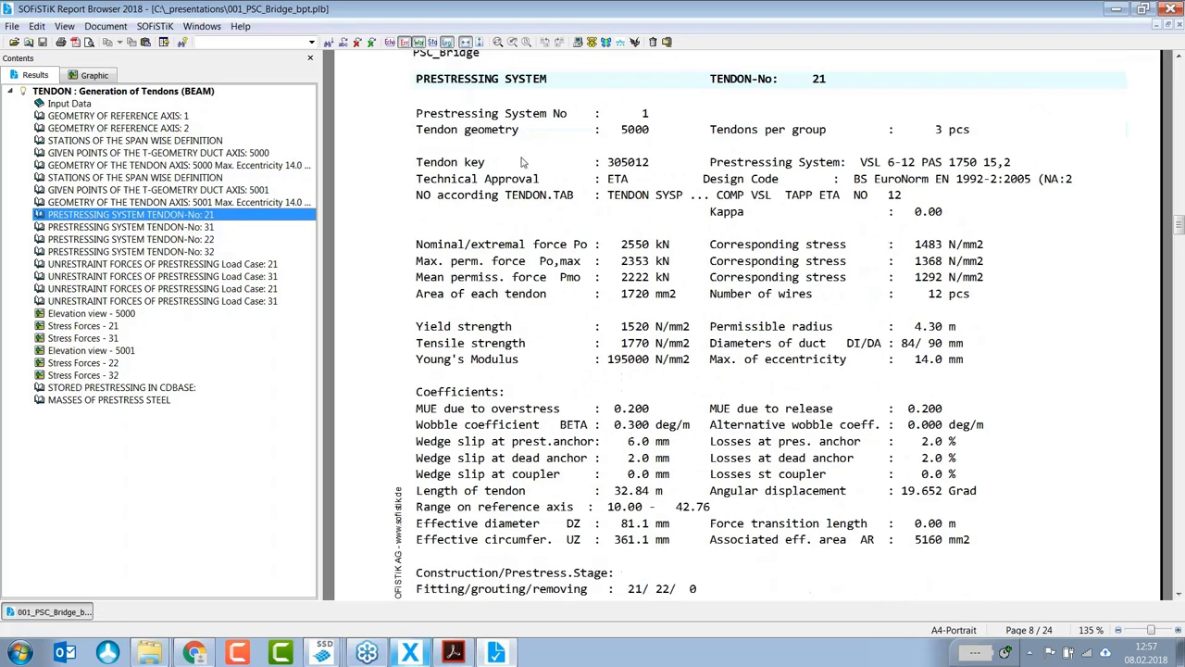
scroll(782, 350, down, 6)
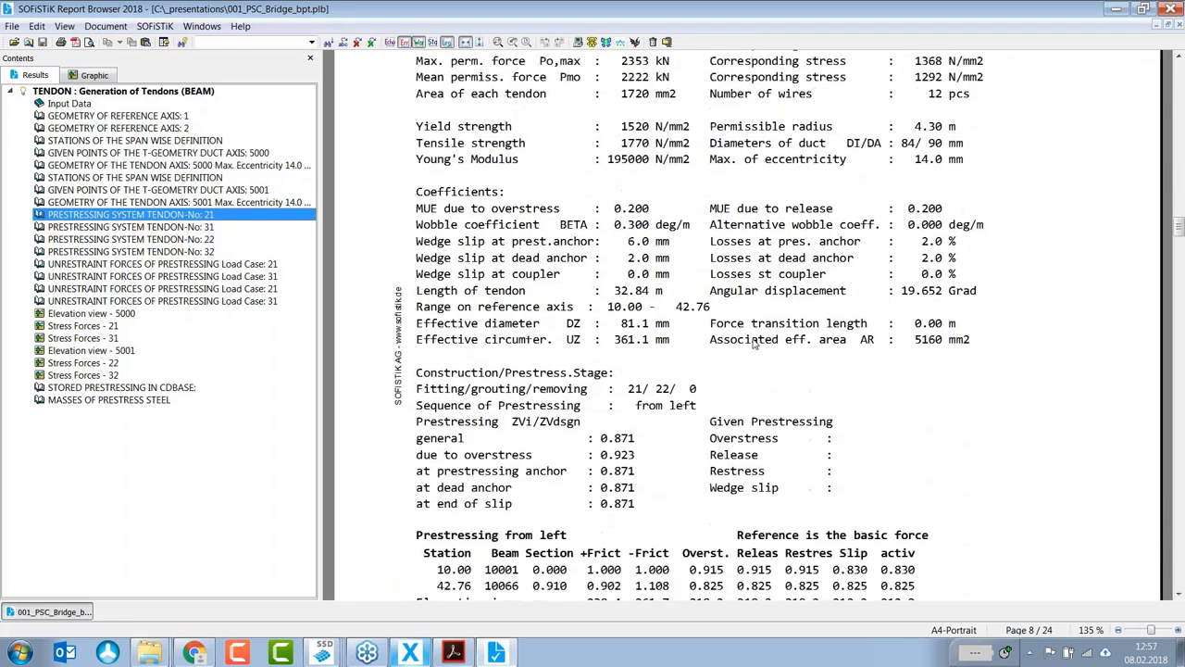
scroll(753, 342, down, 1)
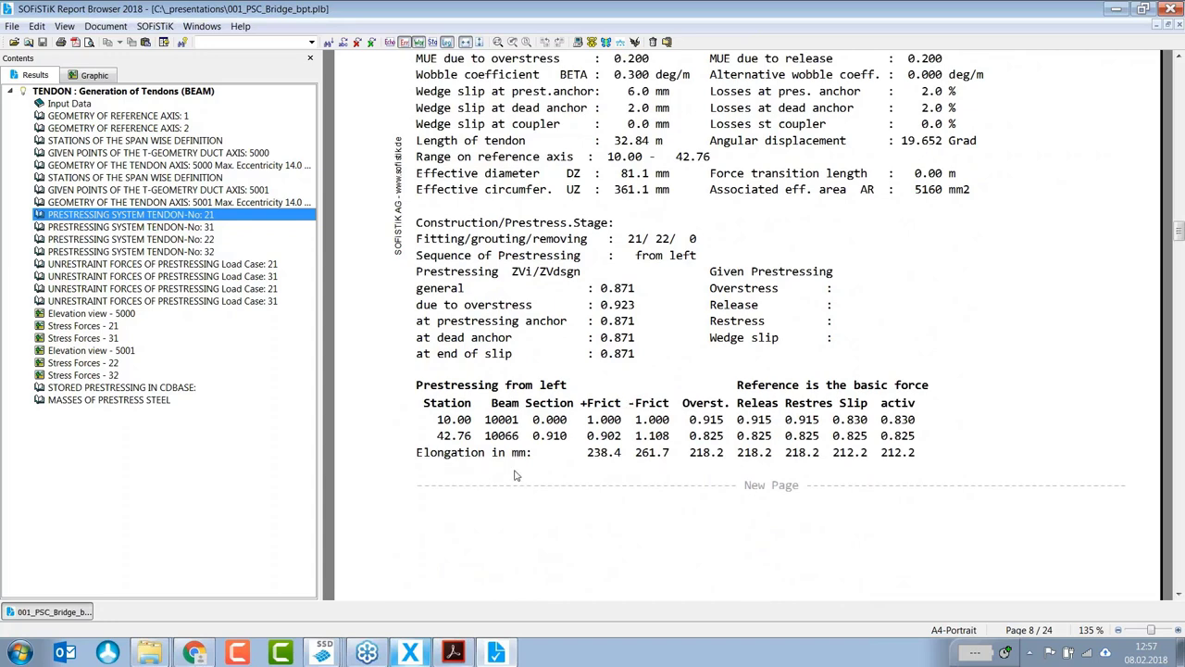
click(907, 463)
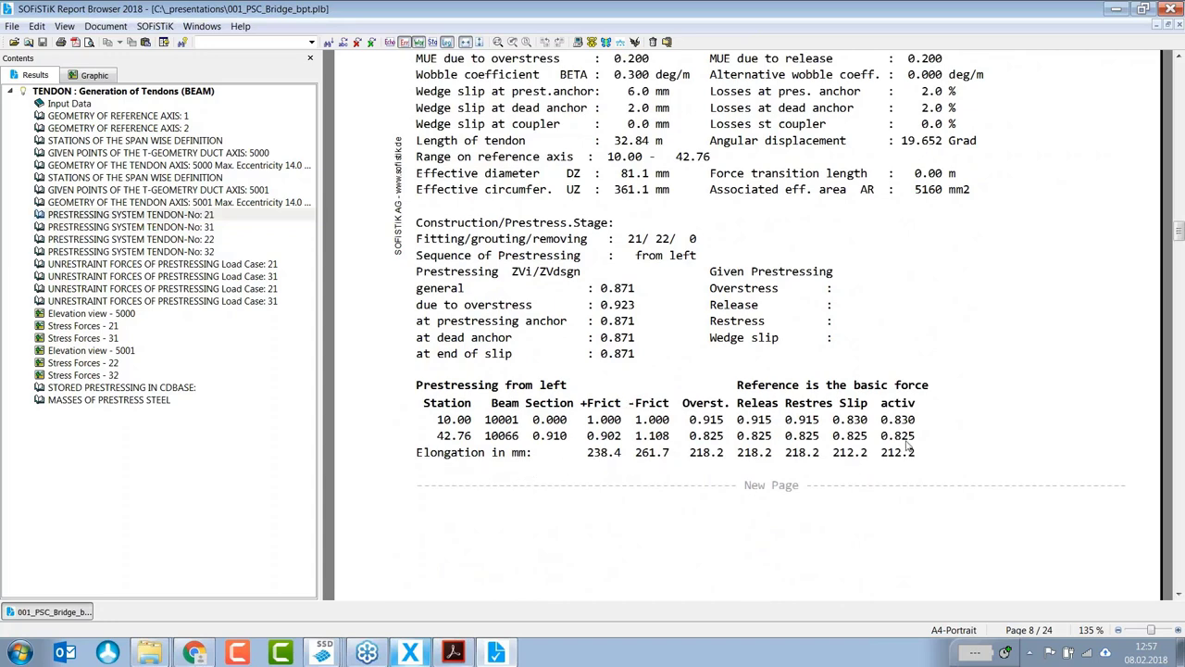
scroll(908, 381, up, 5)
drag(910, 260, 966, 262)
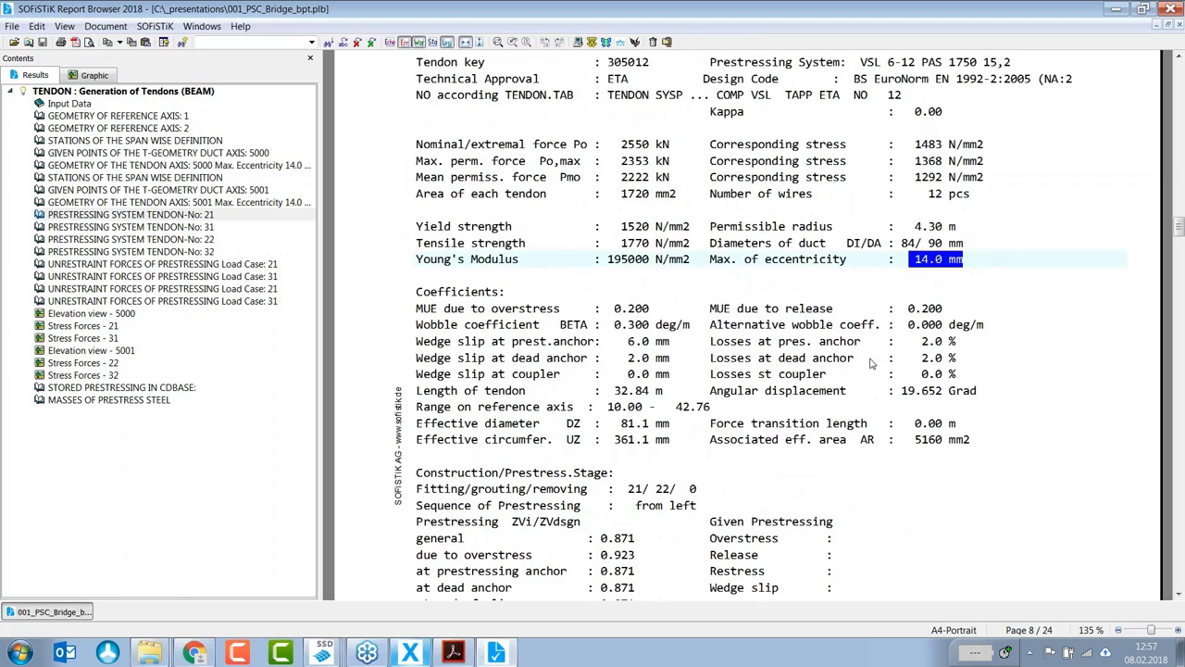
click(927, 283)
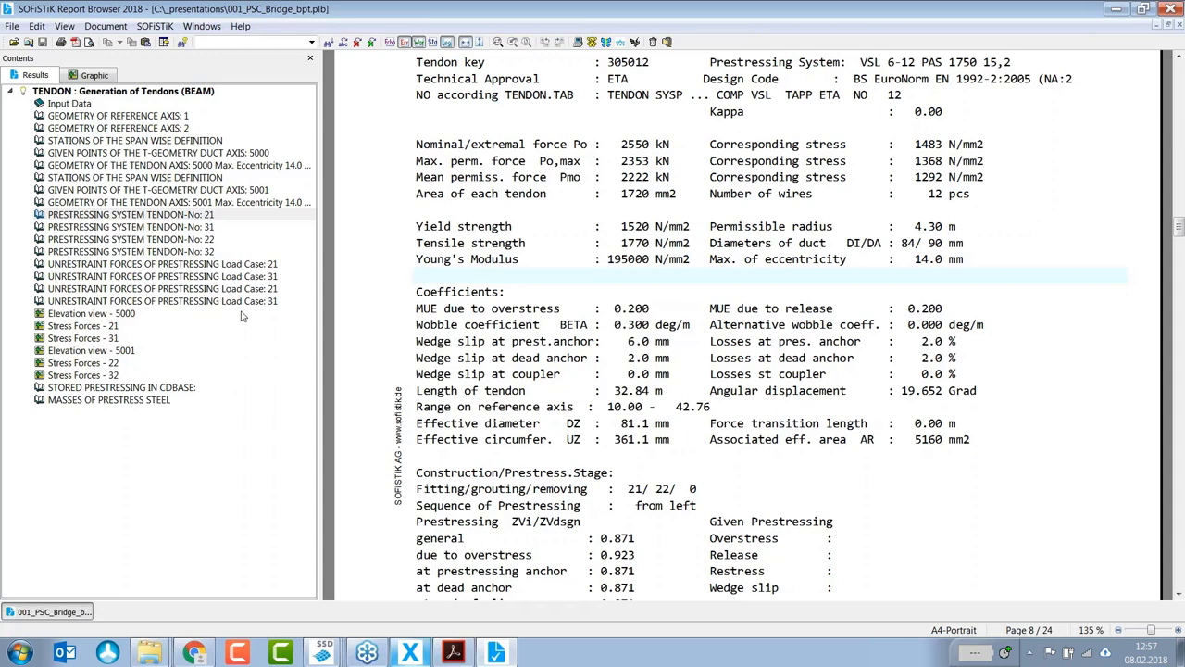
Step: Examine the elevation graphic of tendon geometry 5000 along both spans
click(94, 76)
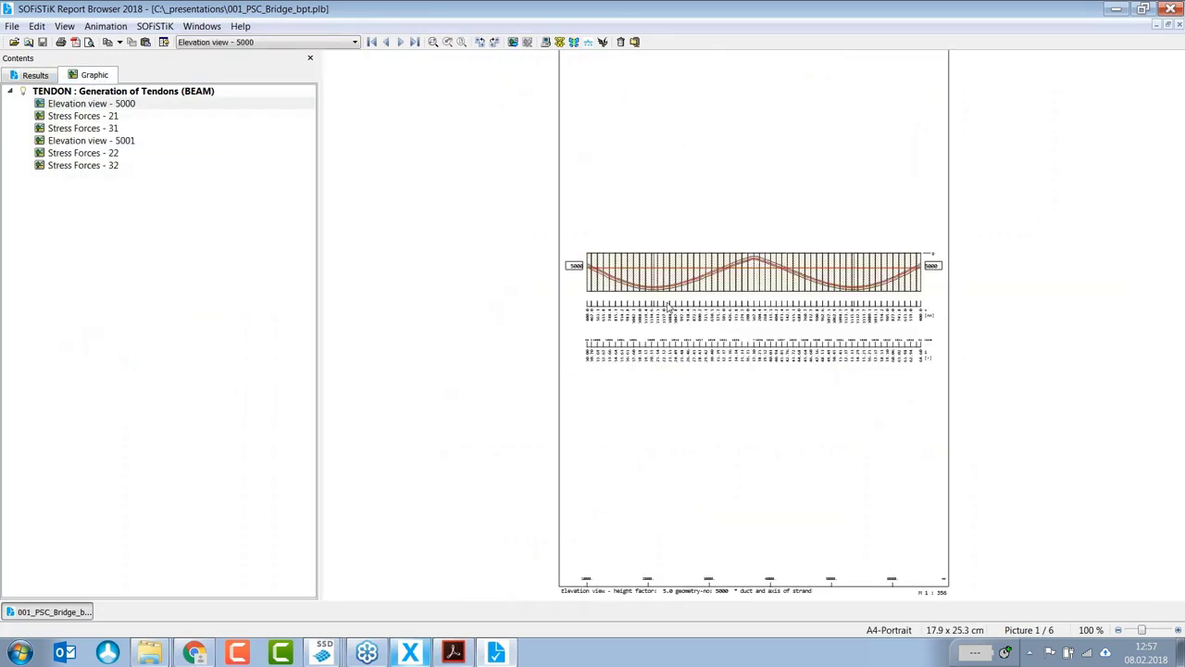
scroll(792, 275, up, 2)
scroll(792, 275, up, 3)
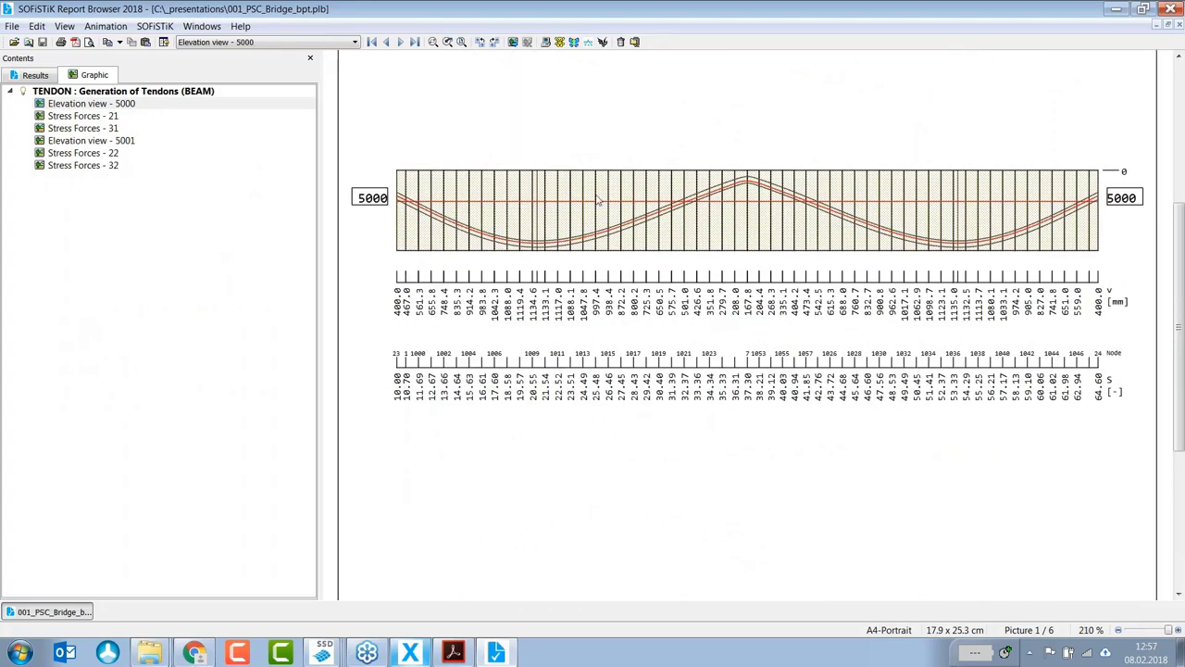
scroll(600, 269, up, 3)
right_click(574, 294)
drag(634, 594, 448, 595)
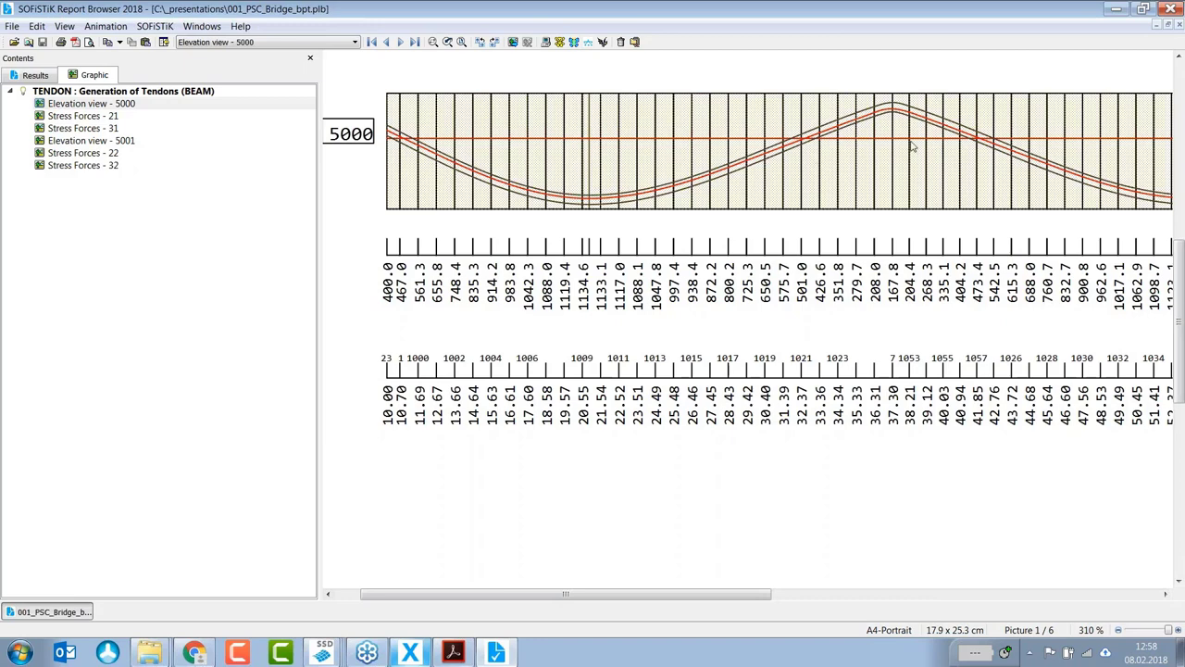
Step: Review the stress force diagrams of tendons 21, 31 and 32, and close the report
click(113, 116)
scroll(405, 321, down, 5)
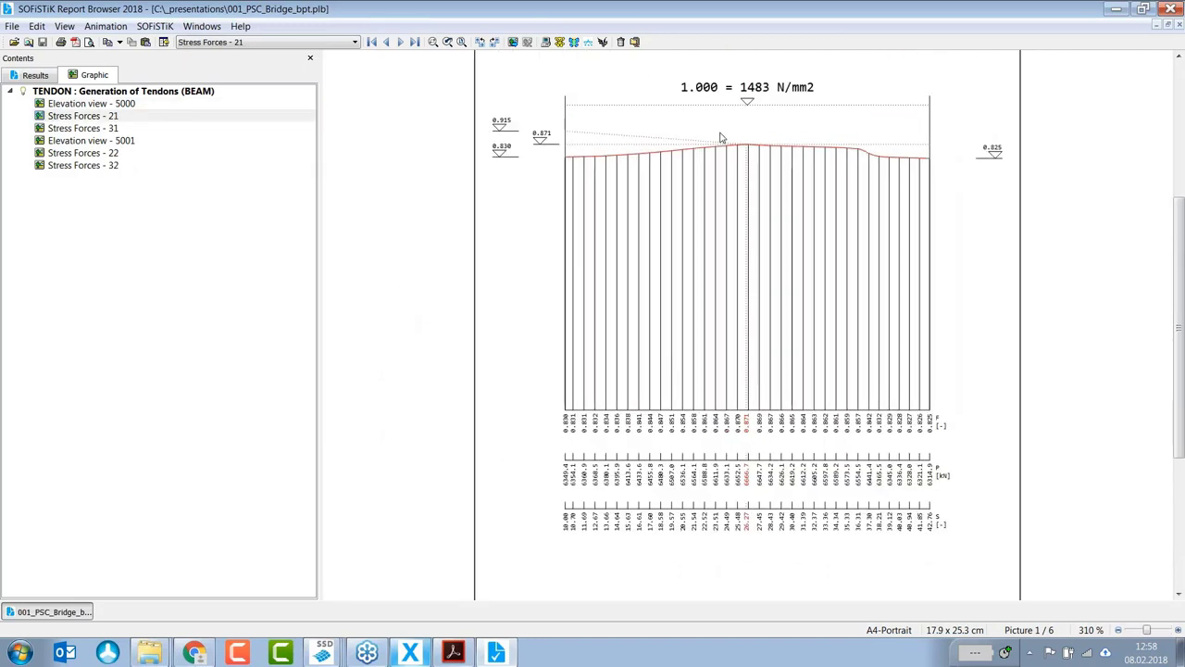
scroll(476, 213, down, 1)
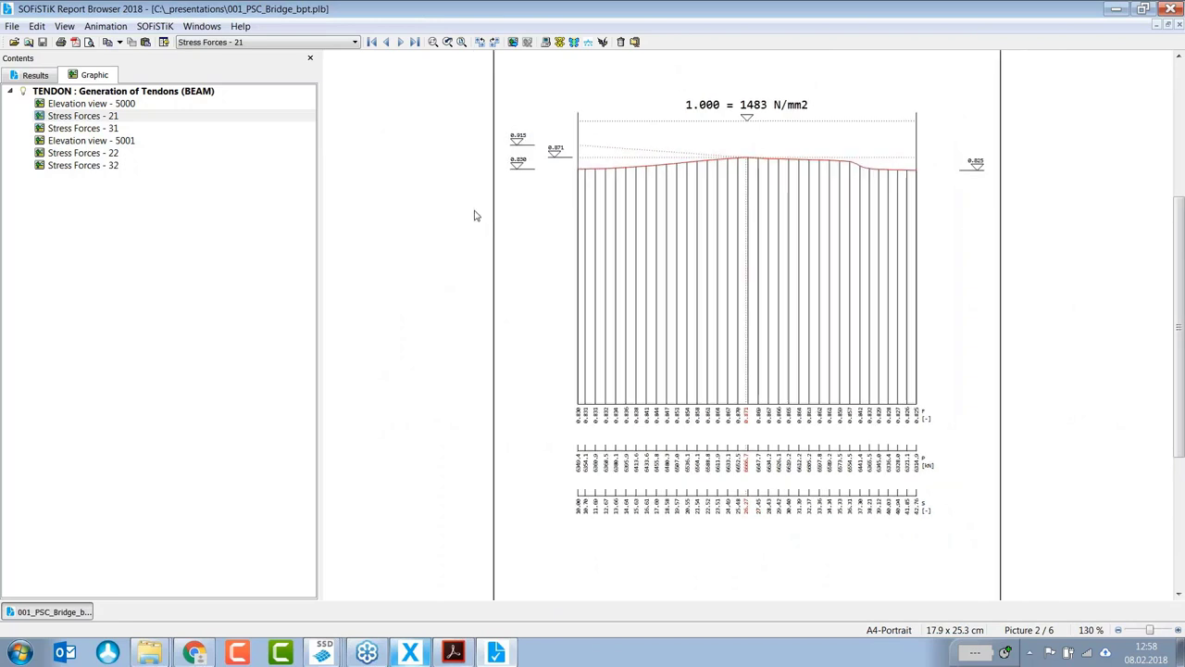
click(111, 130)
click(112, 165)
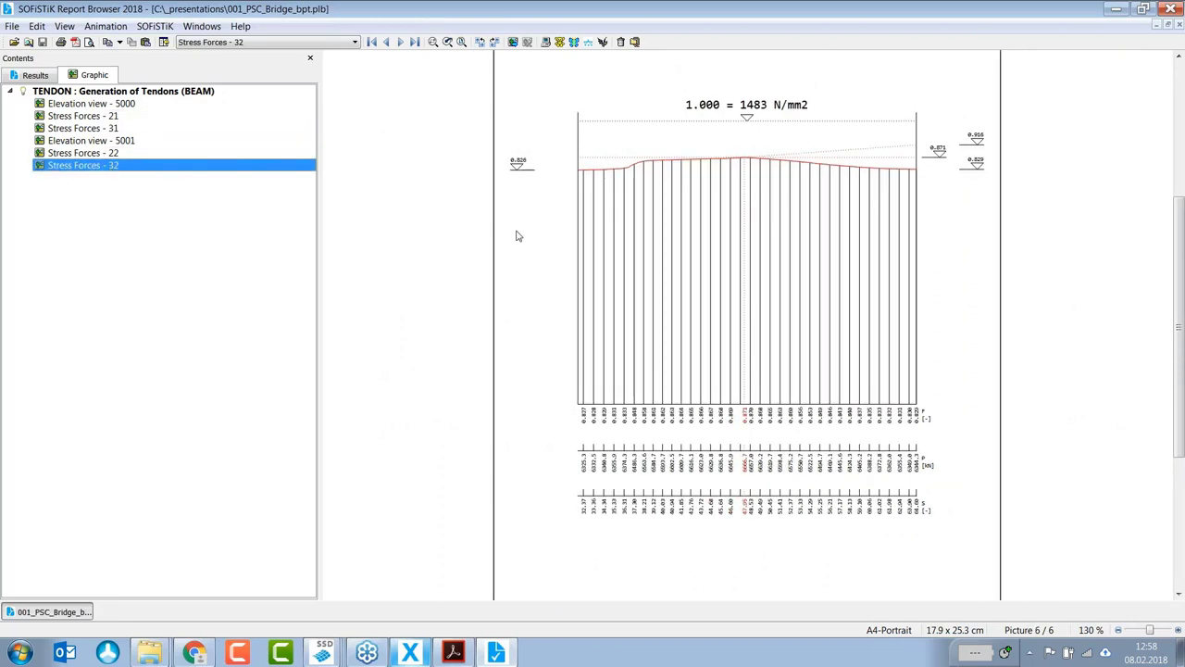
click(1170, 8)
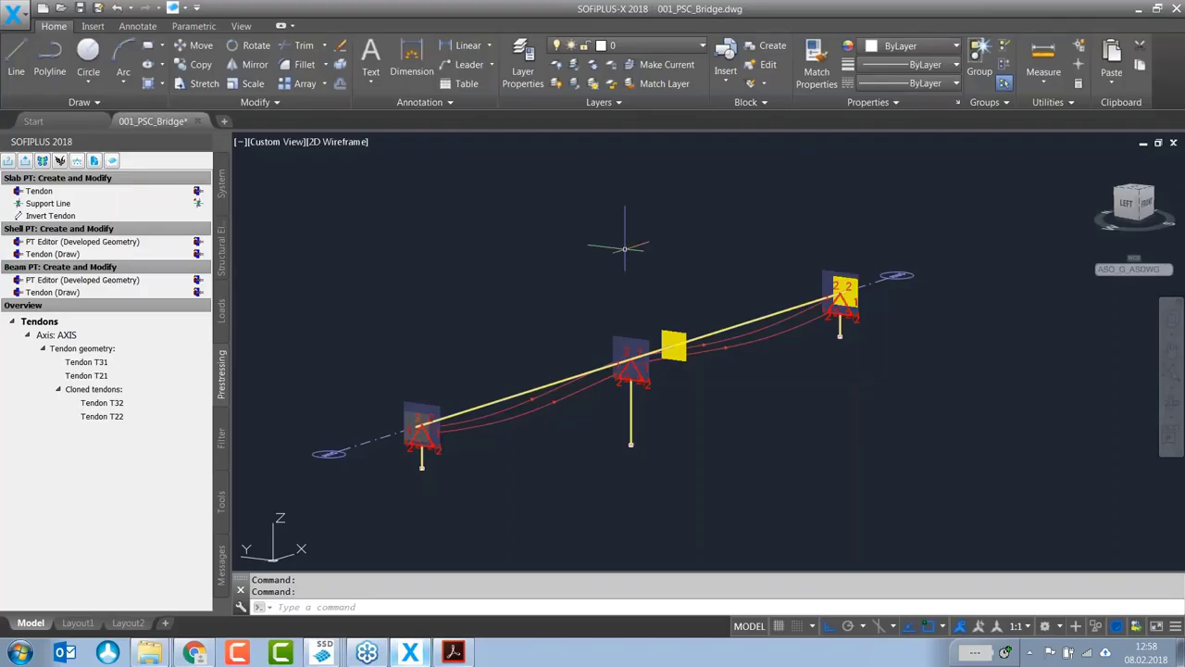
Step: Show the system data of the project and display the whole bridge model in the front view
click(510, 215)
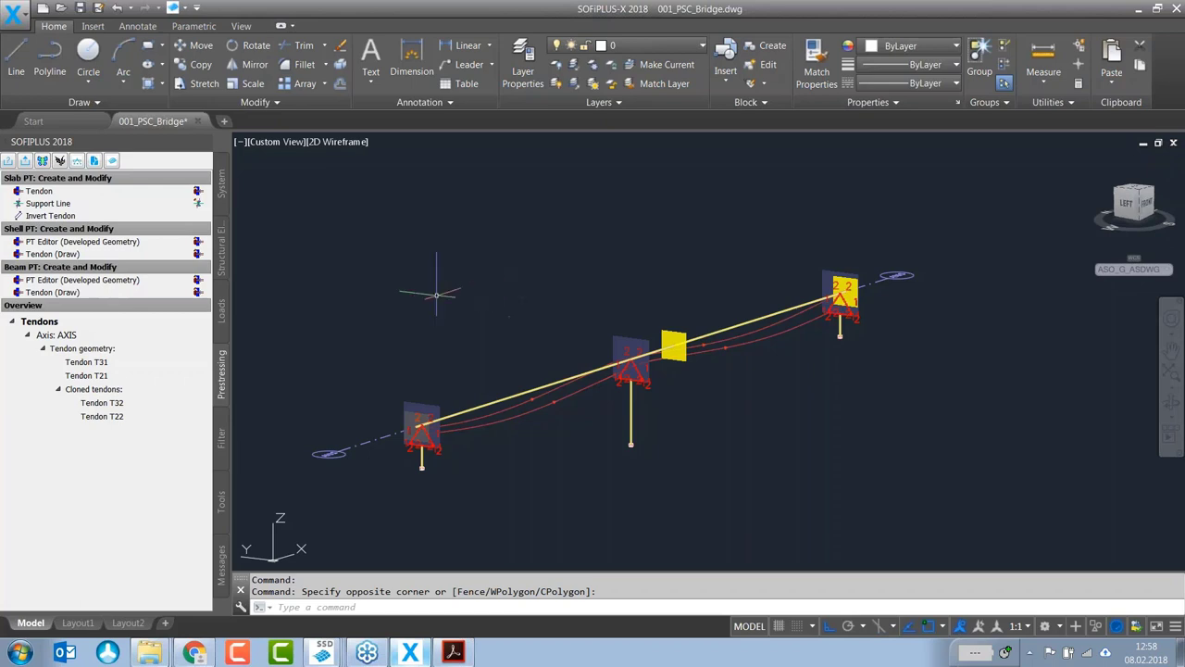
click(222, 185)
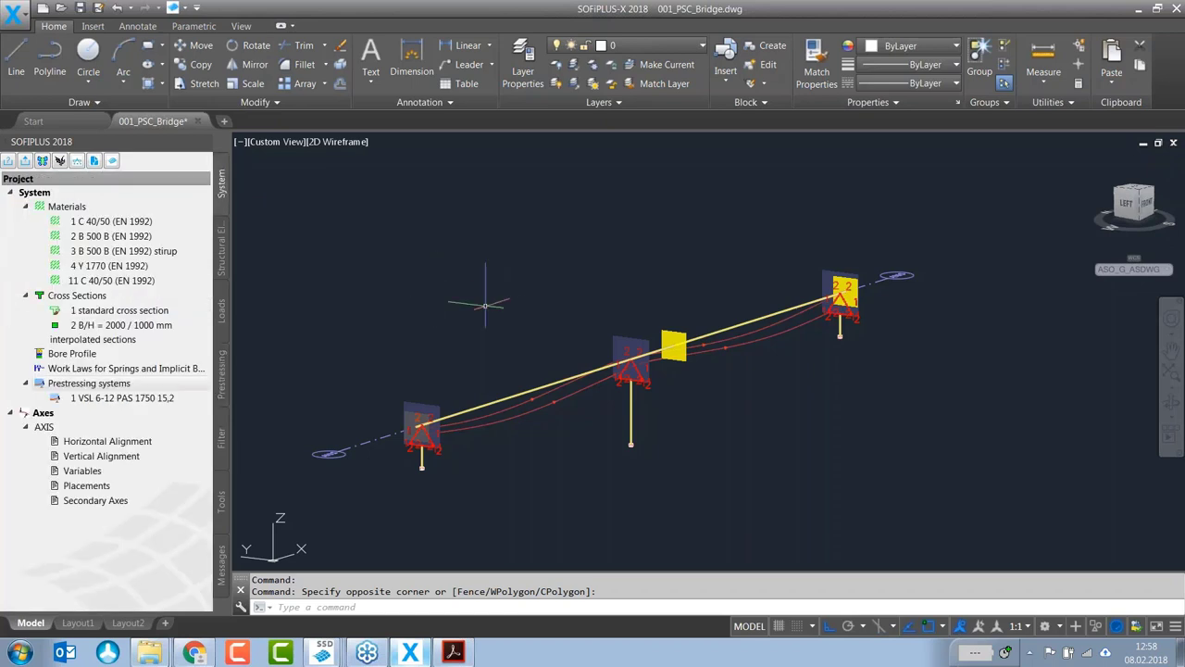
shift+middle_drag(758, 408, 709, 416)
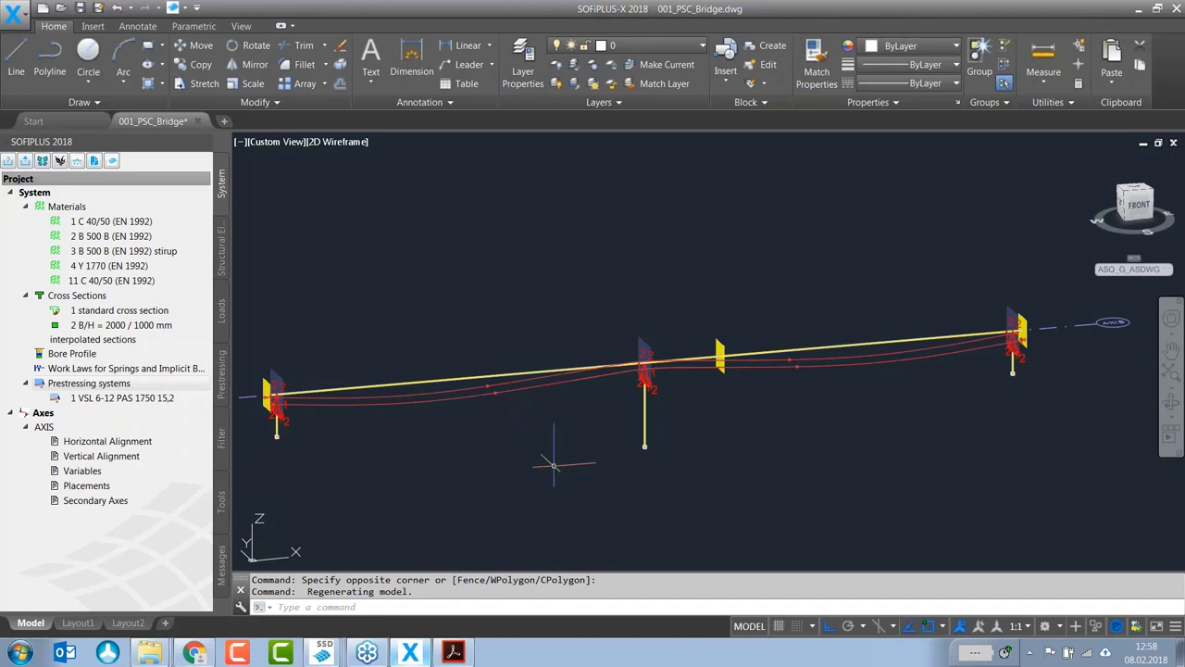
click(1137, 204)
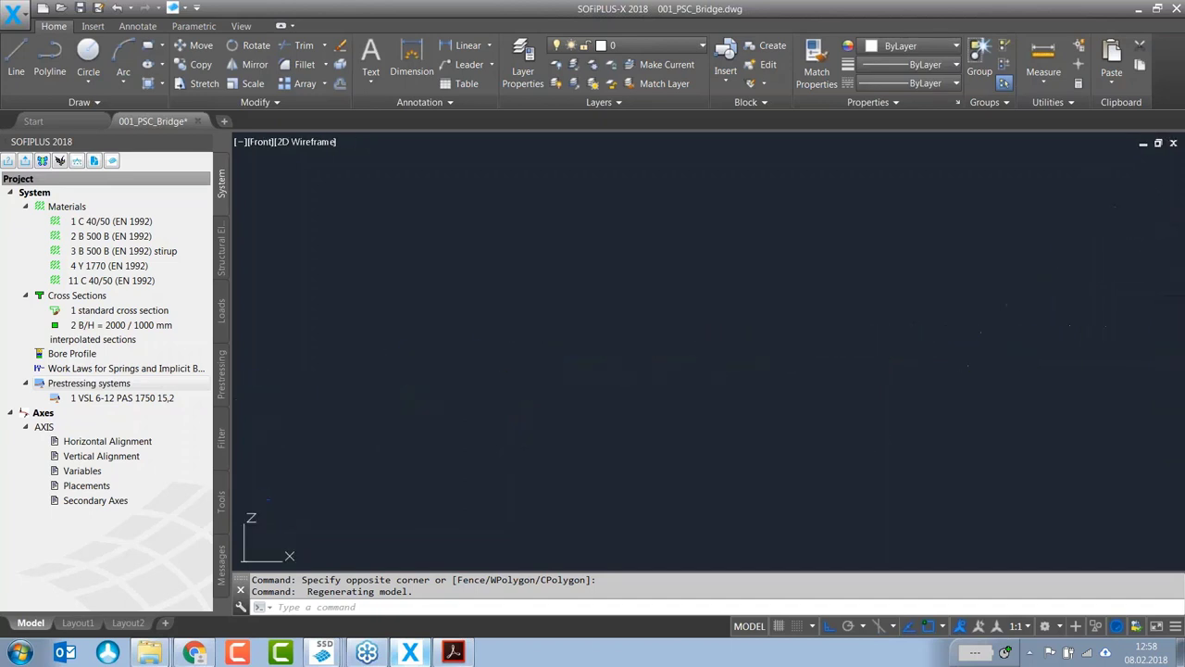
scroll(820, 366, up, 1)
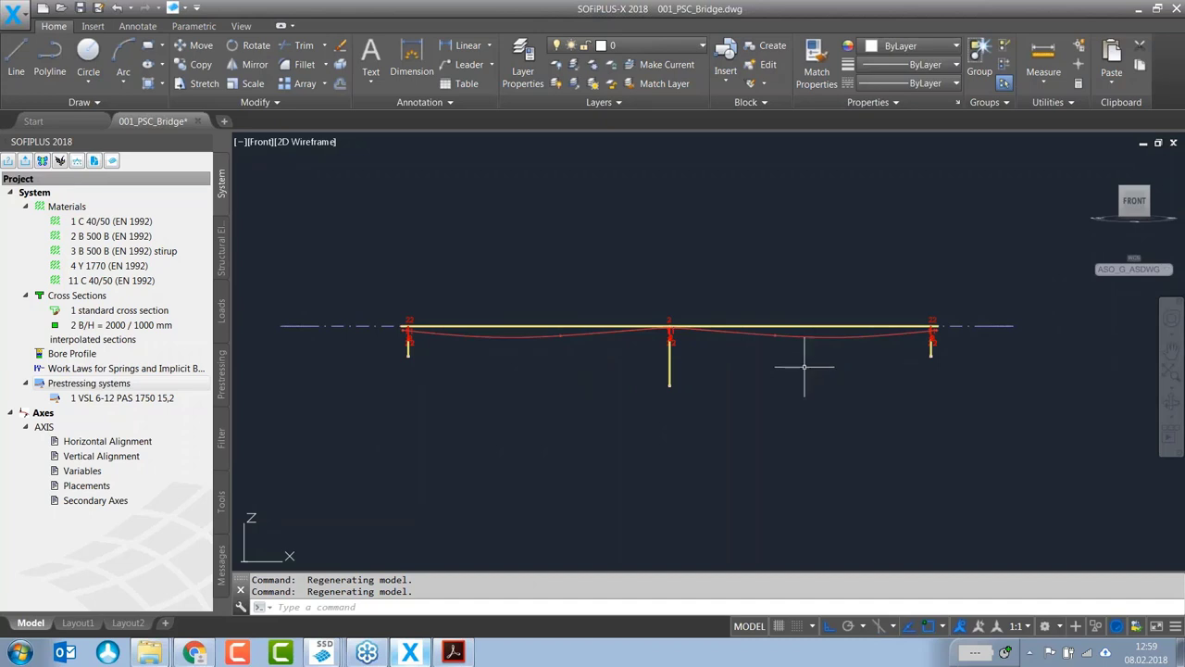
Step: Assign the structural lines of the three columns below the deck to group 10
click(221, 260)
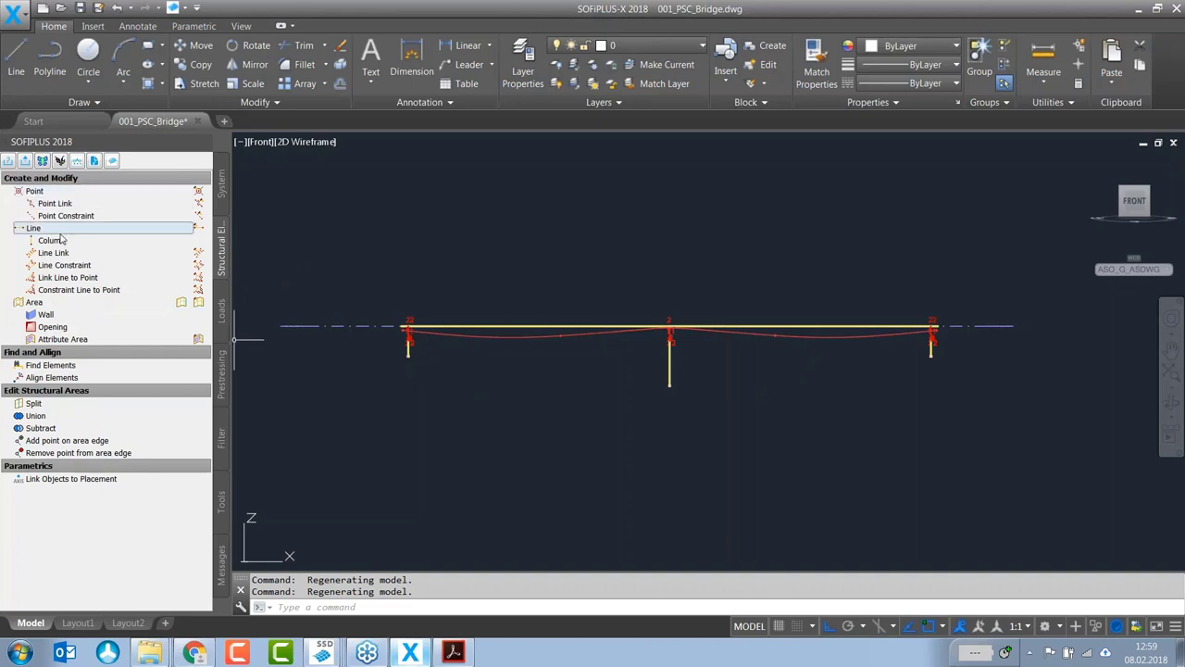
click(201, 230)
drag(1003, 477, 645, 395)
click(1005, 483)
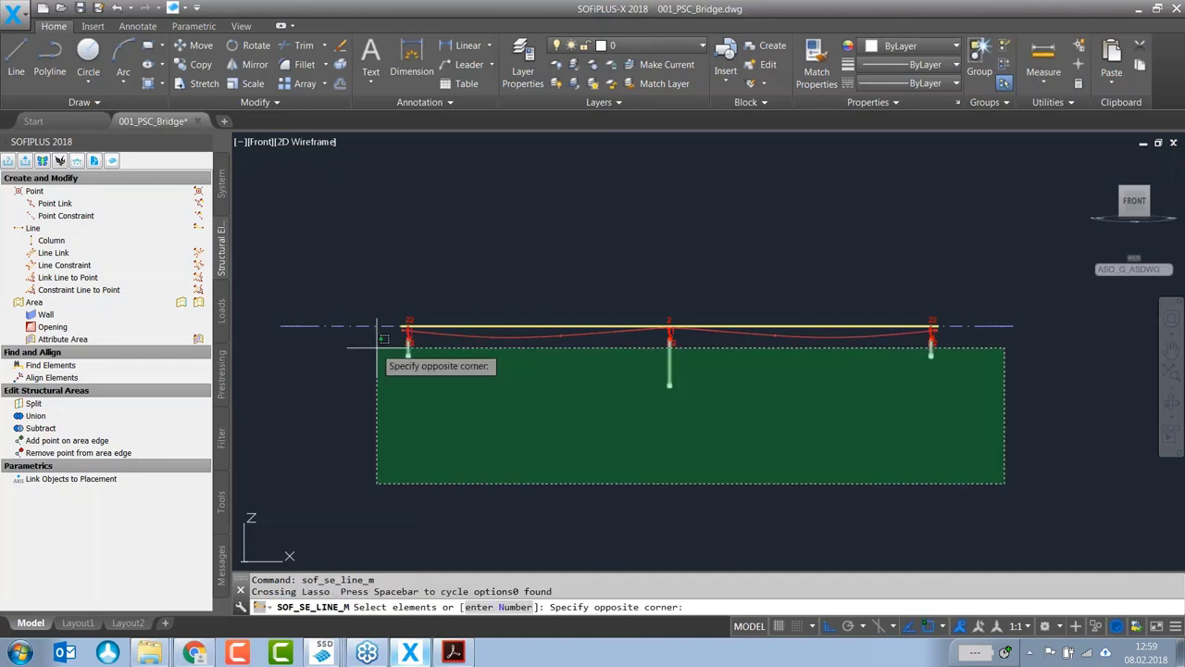
click(376, 348)
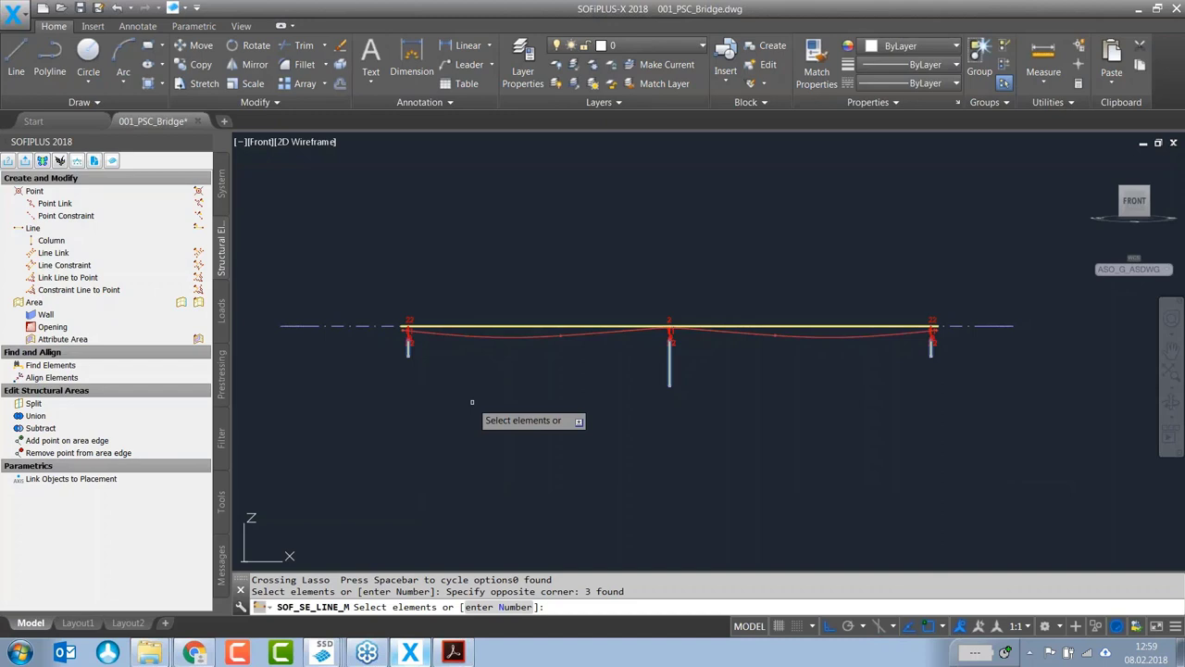
key(Return)
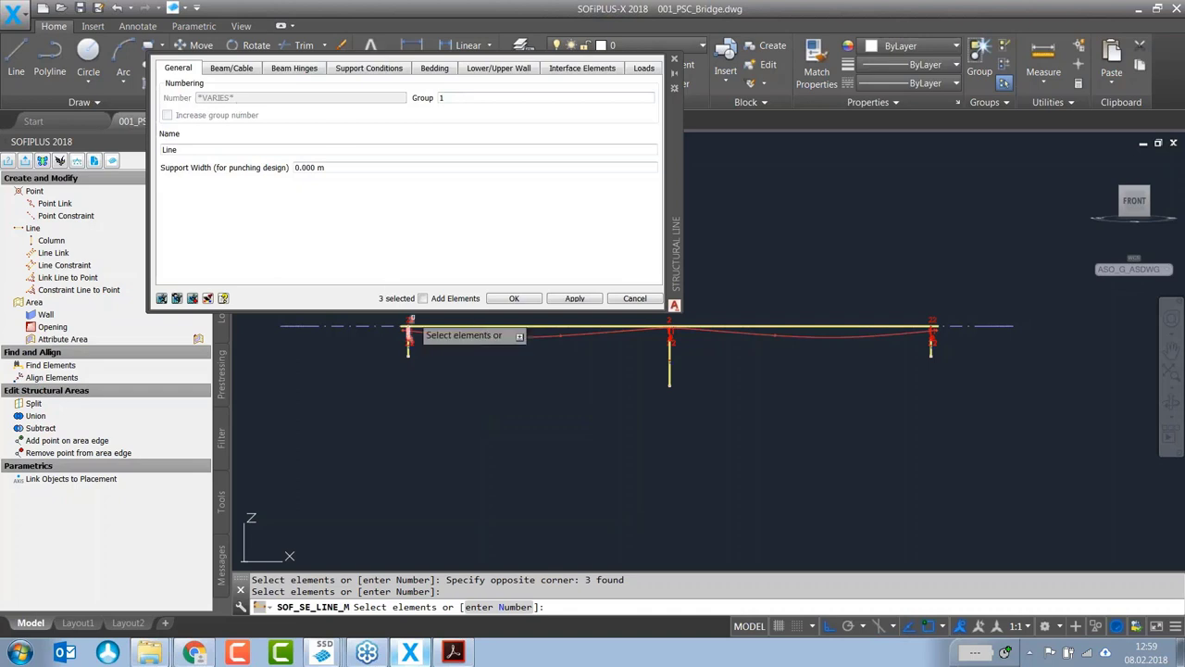
key(Tab)
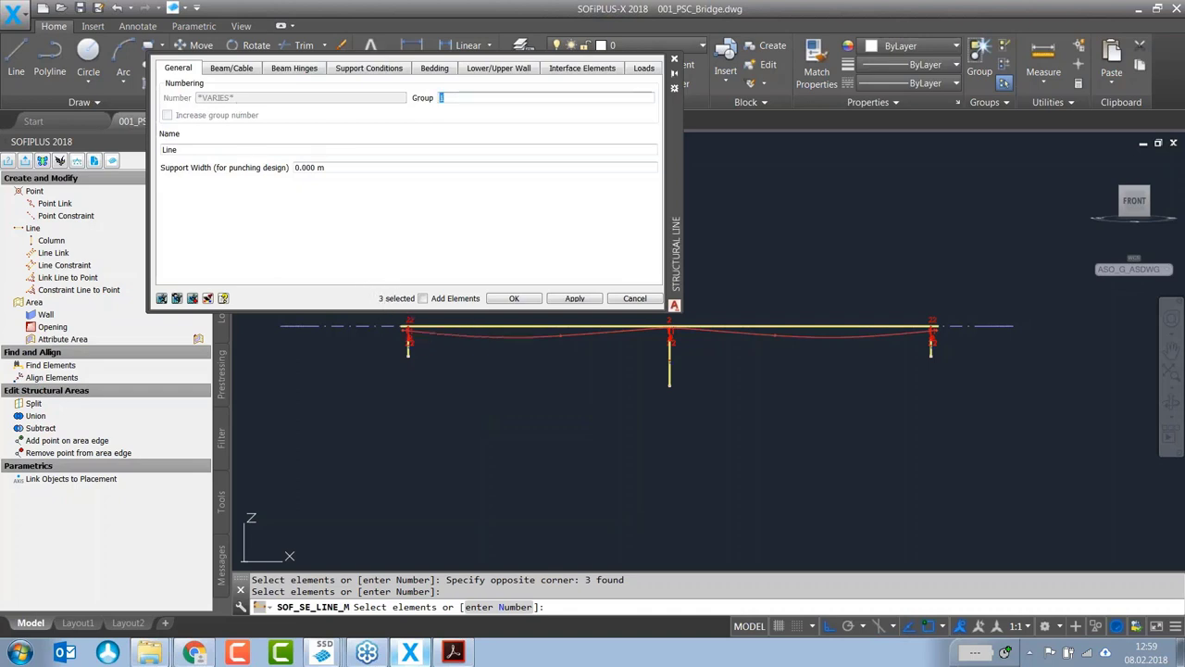
text(10)
click(575, 298)
click(519, 301)
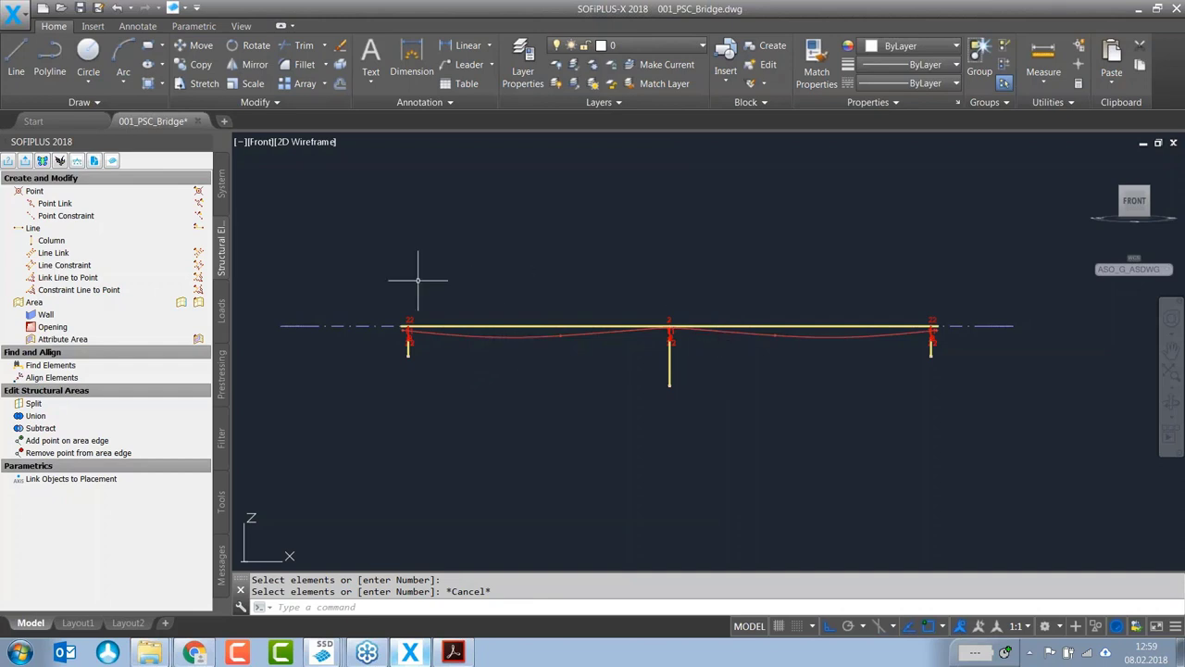
click(707, 324)
click(346, 273)
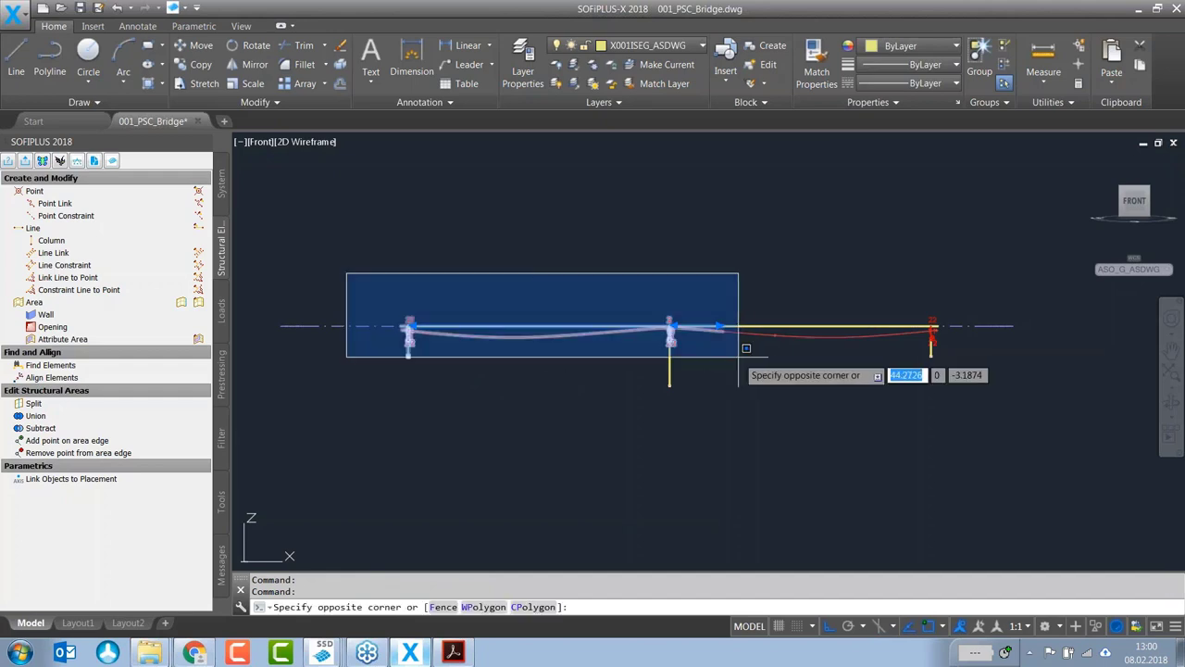
click(746, 348)
key(Escape)
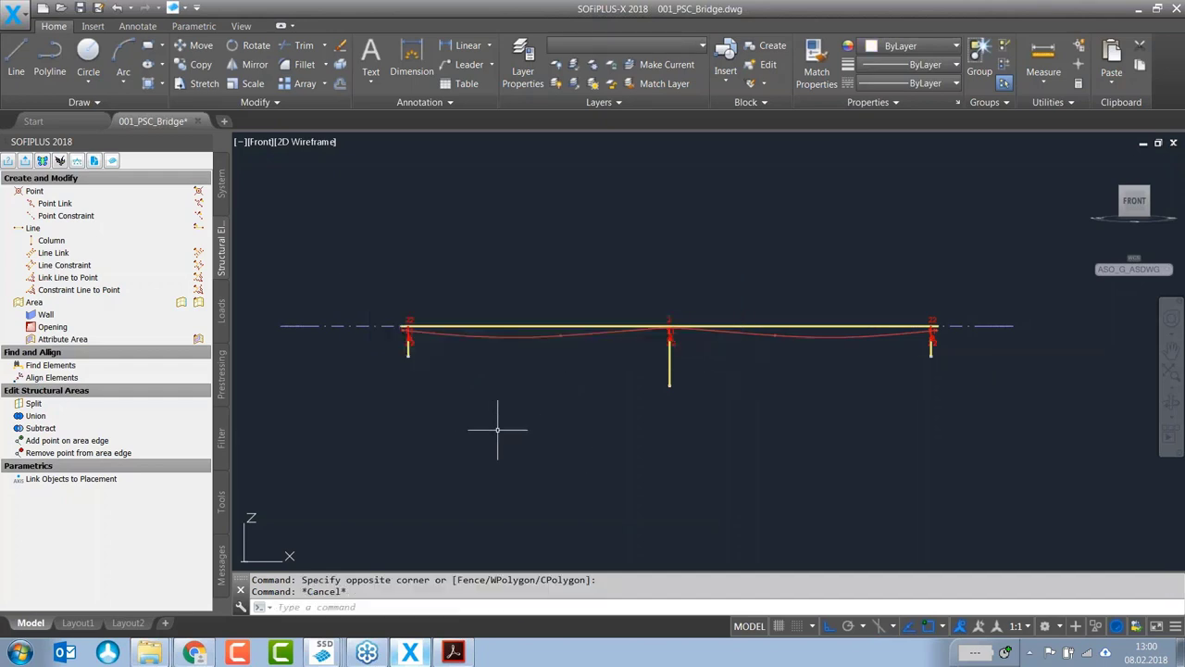
Step: Assign the deck's structural lines from the first abutment to just beyond the middle pier to group 20
click(200, 229)
click(334, 251)
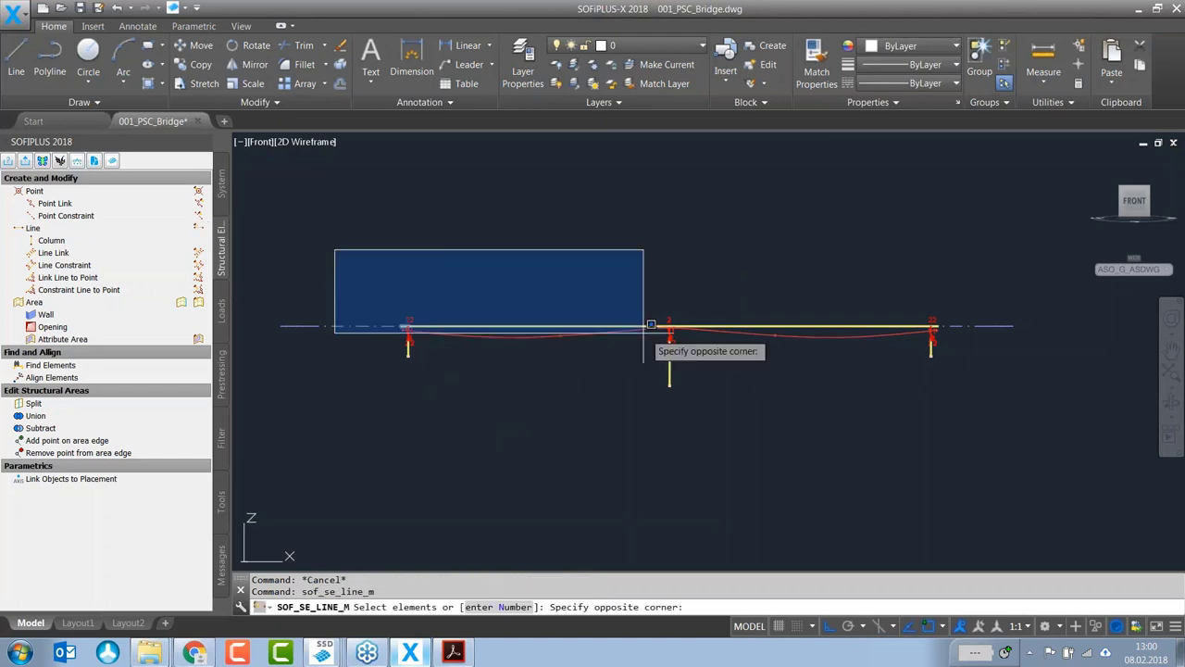
click(729, 335)
key(Return)
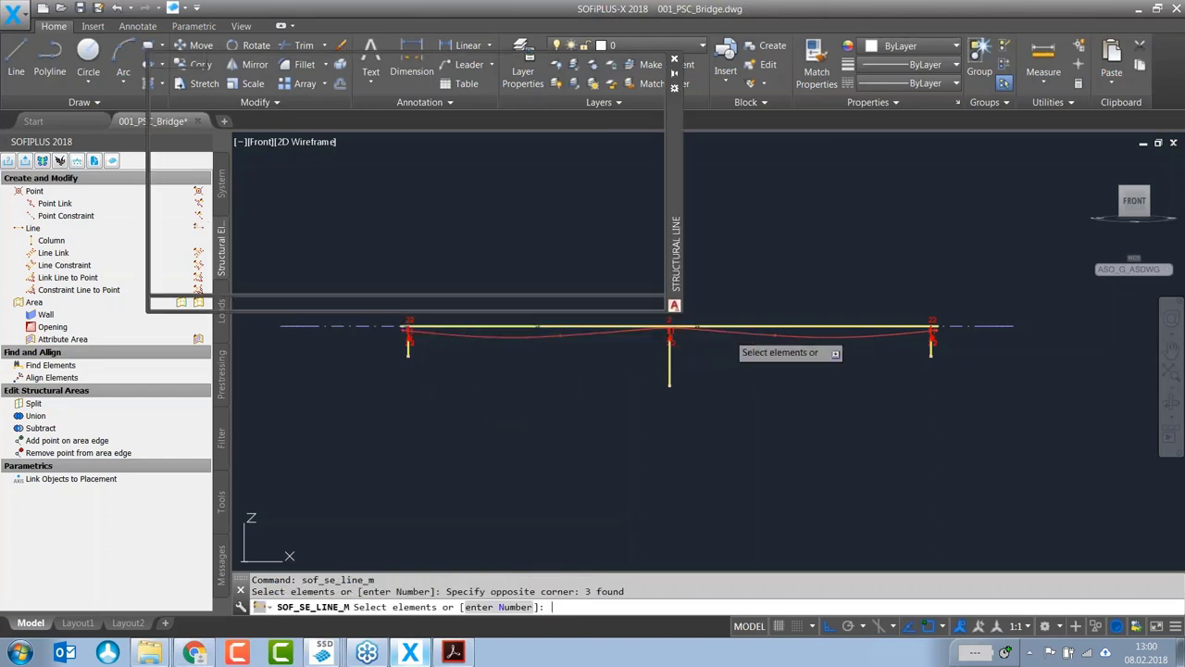
click(514, 103)
text(20)
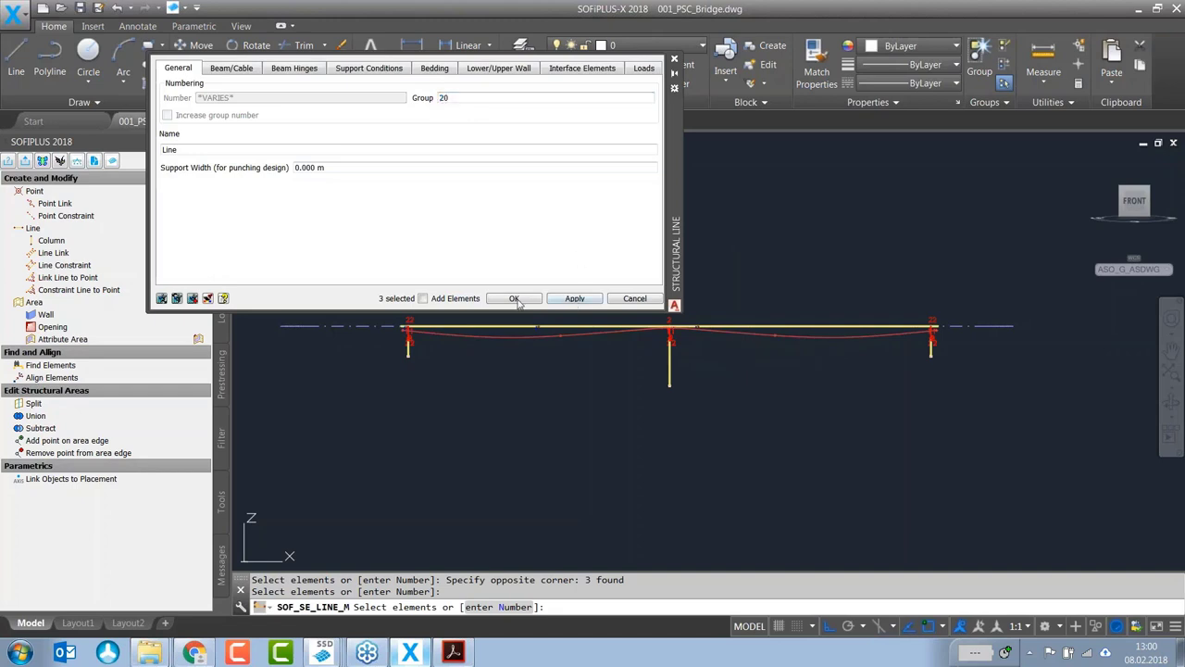
click(513, 298)
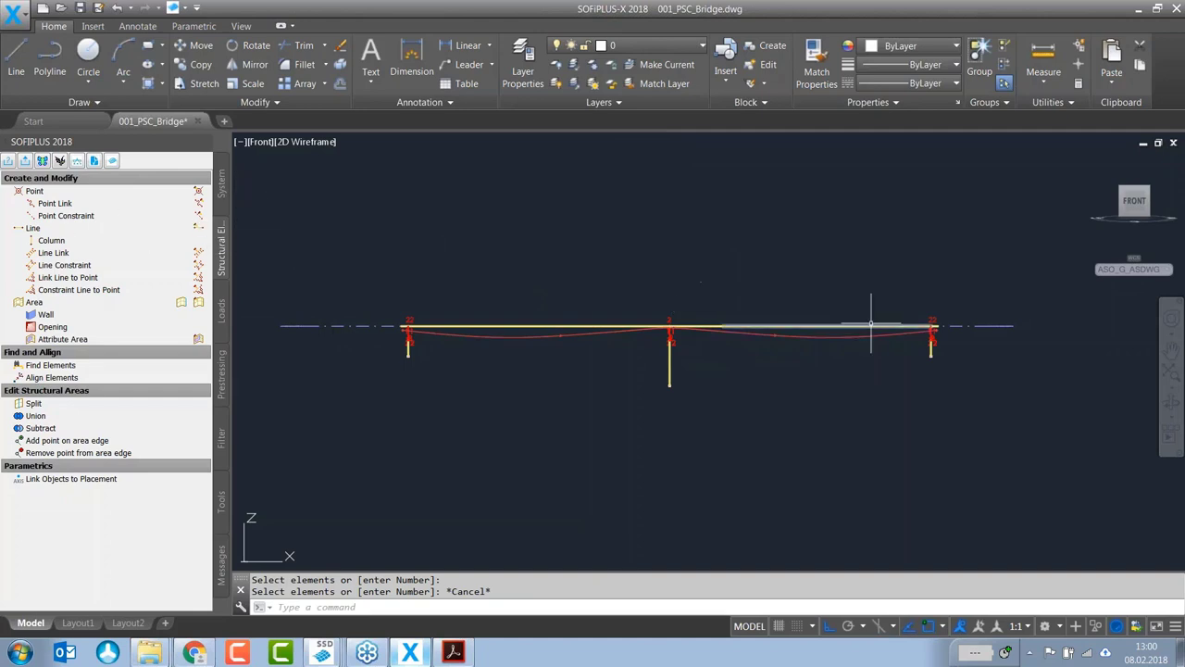
Step: Assign the remaining deck line in the second span to group 30
mouse_move(873, 325)
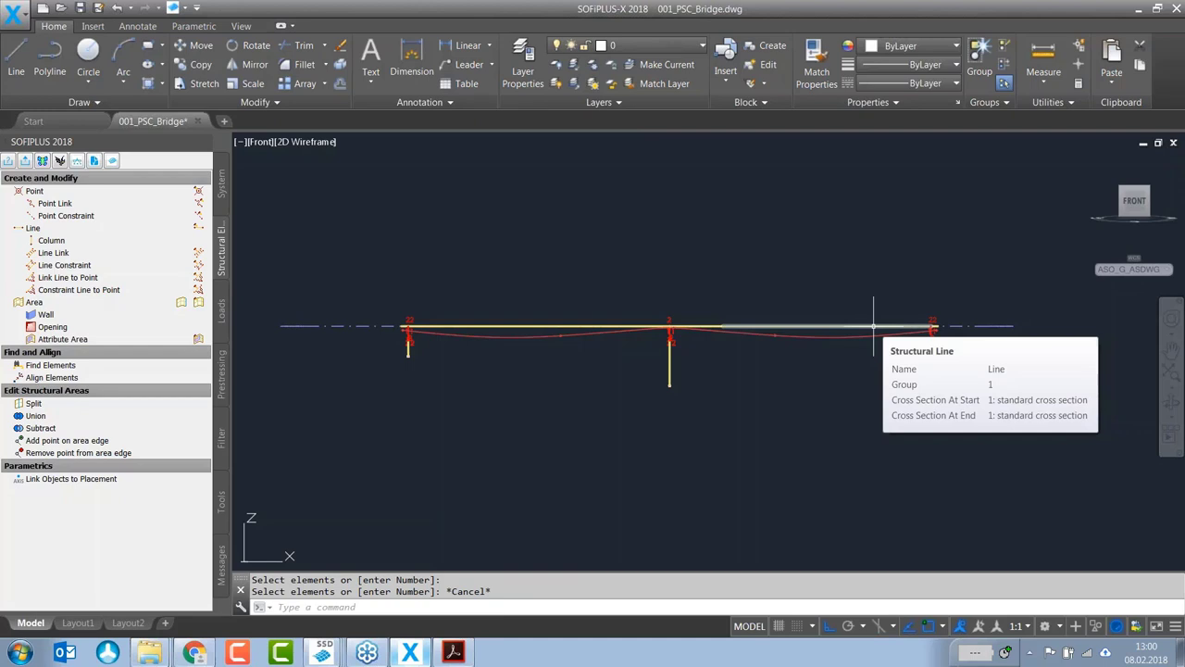
double_click(873, 325)
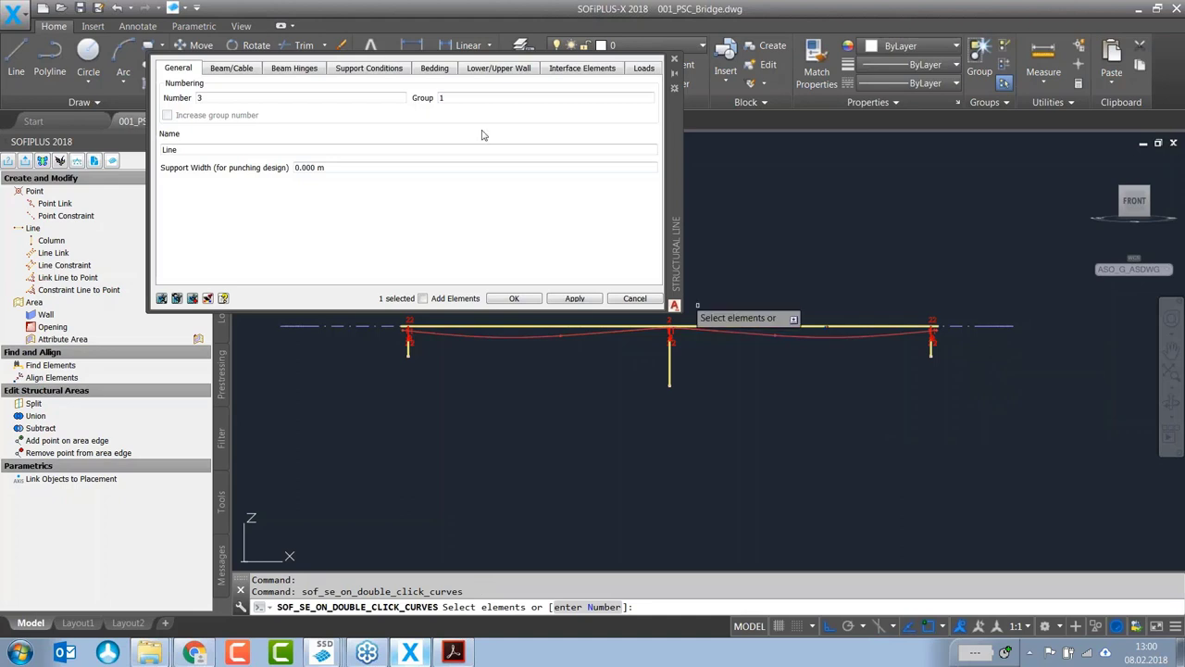
double_click(469, 98)
text(30)
click(514, 298)
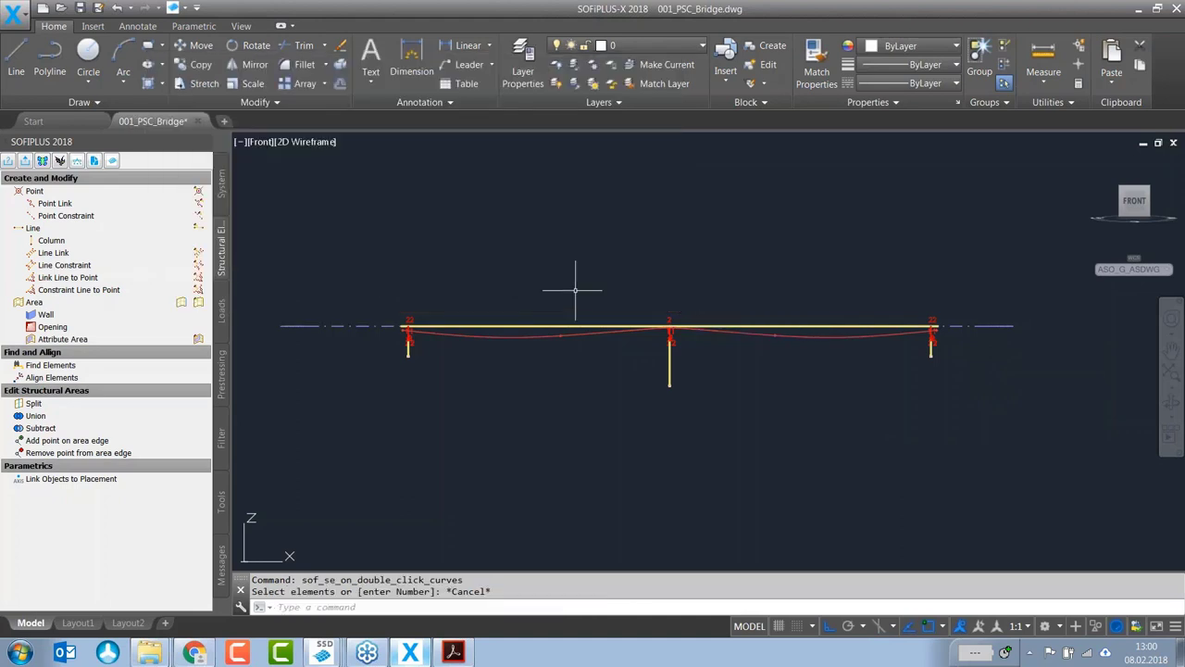
Step: Set the group of the elastic point links at the first abutment and the middle pier to 20 for each link definition
shift+middle_drag(436, 328, 416, 371)
scroll(422, 366, up, 5)
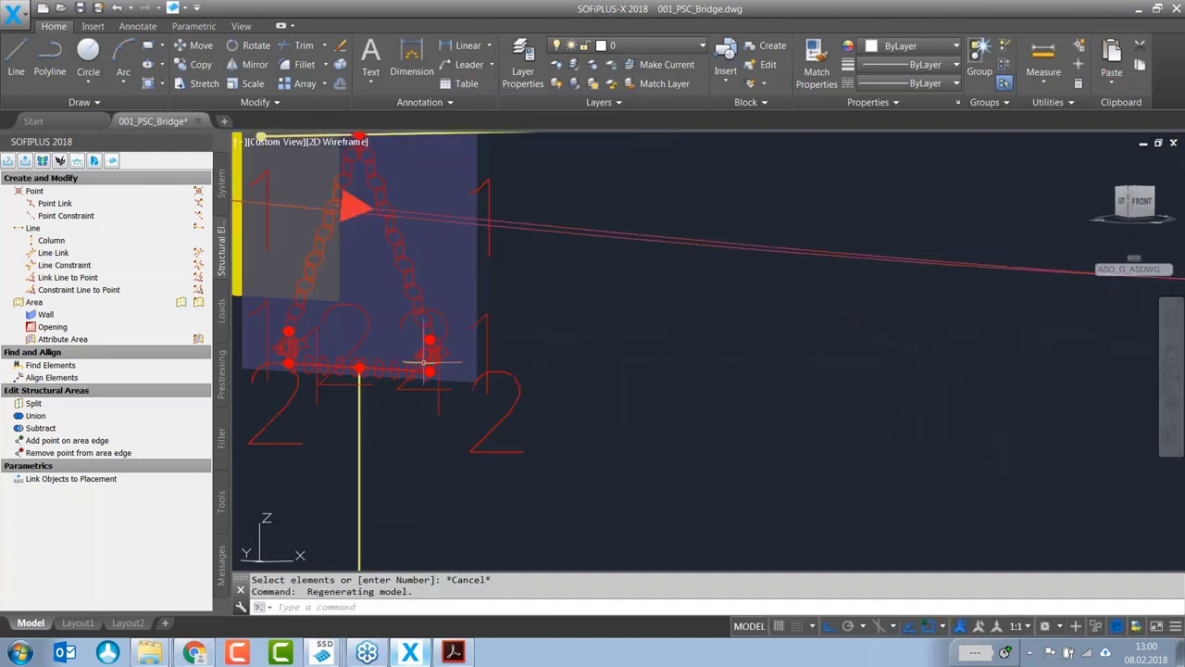
scroll(431, 352, up, 2)
scroll(432, 352, down, 6)
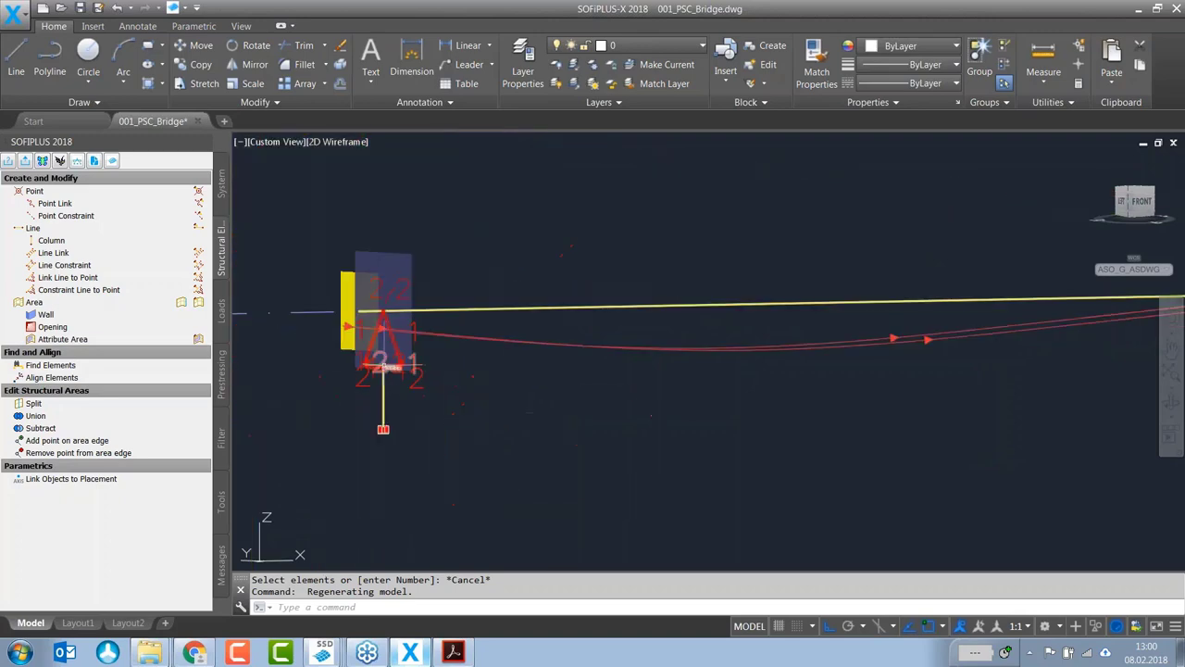
scroll(389, 368, down, 4)
shift+middle_drag(454, 370, 608, 379)
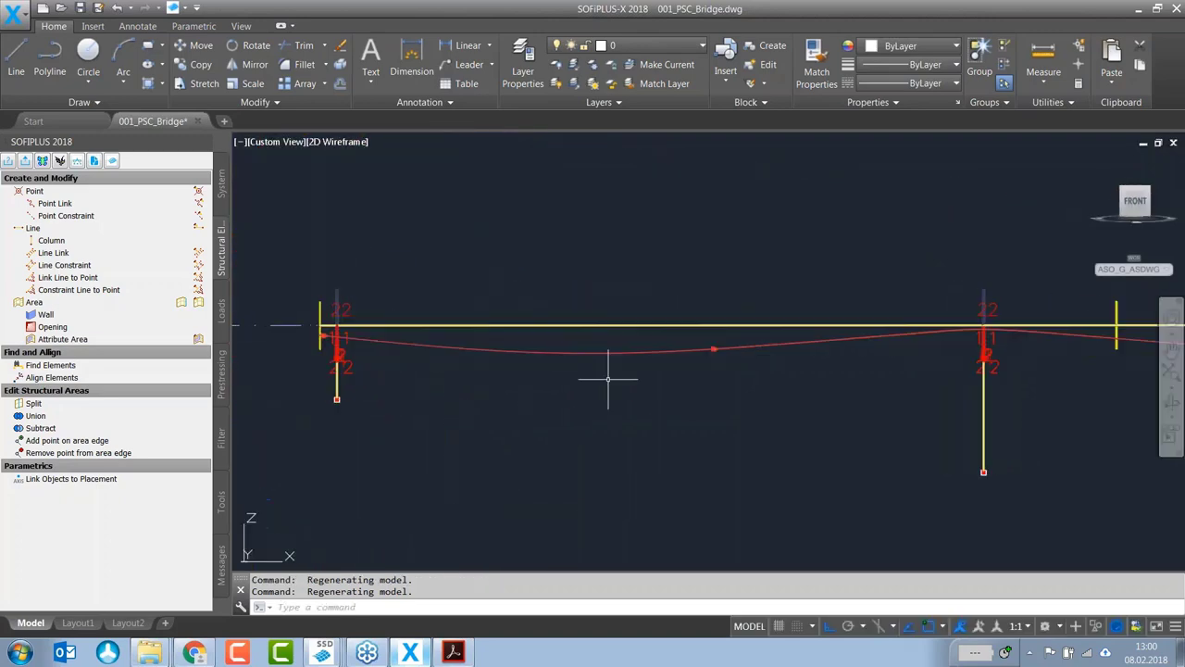
scroll(564, 388, down, 2)
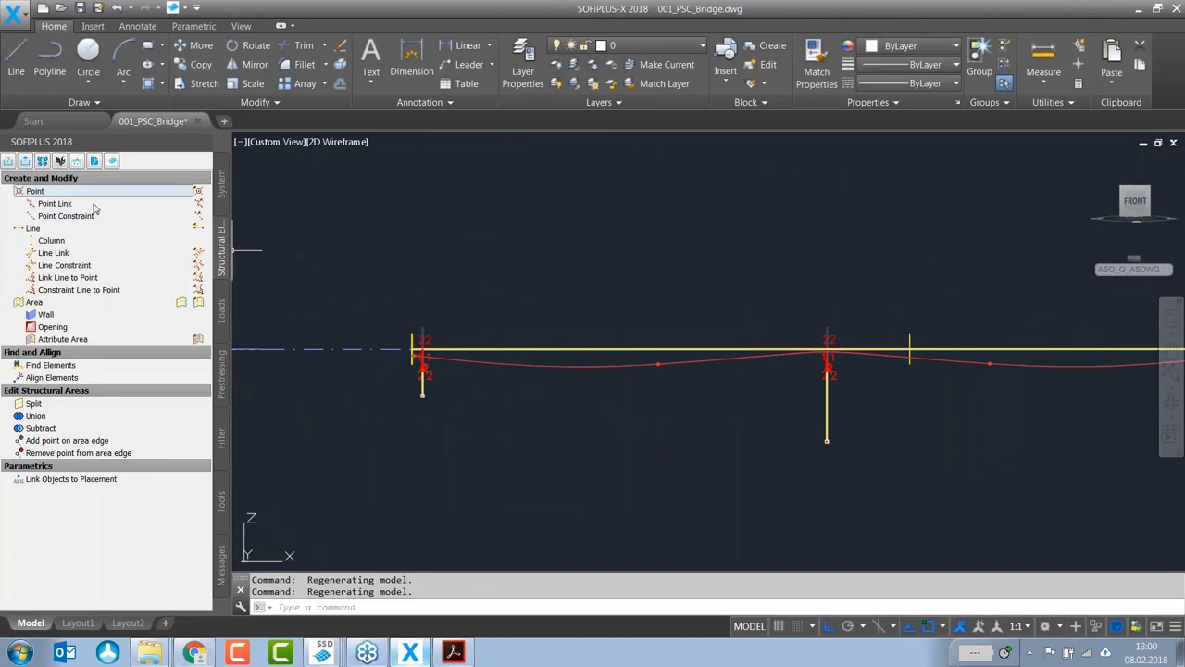
click(198, 203)
click(348, 246)
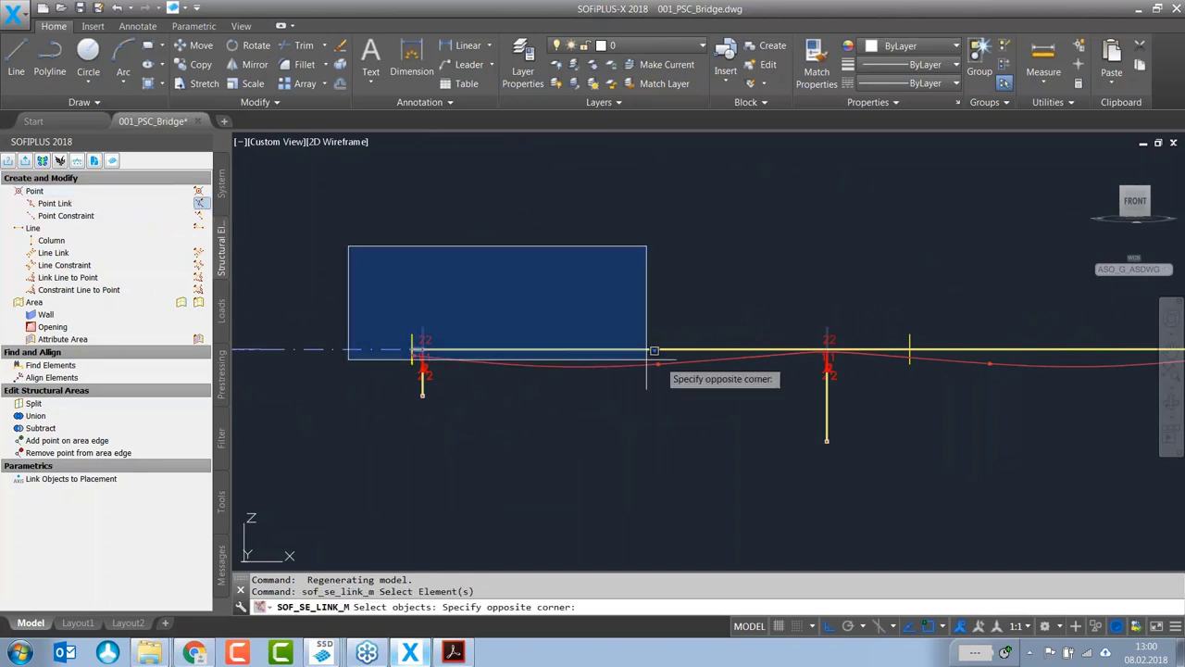
click(904, 411)
key(Return)
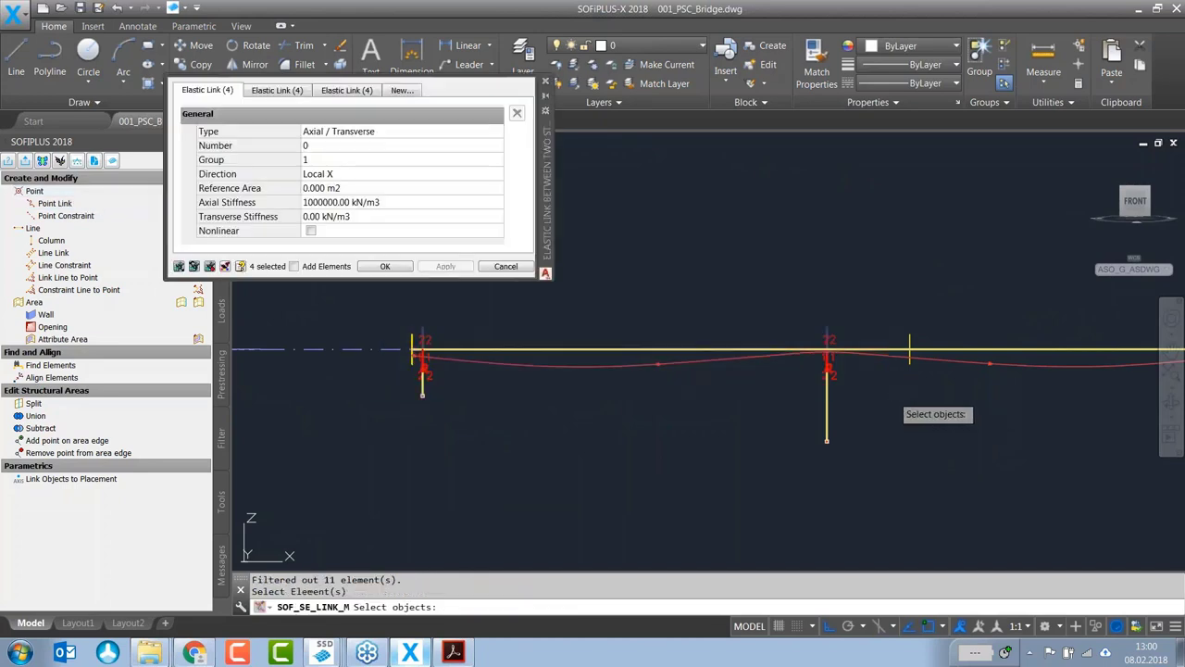
click(334, 159)
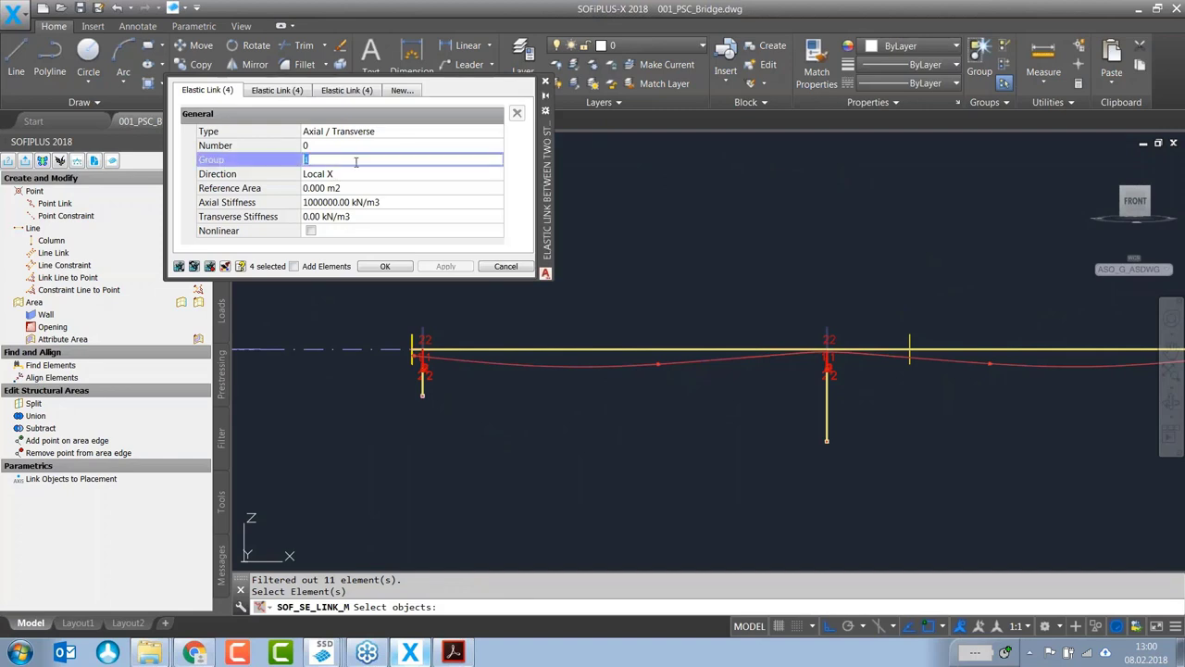
click(280, 90)
click(319, 163)
text(20)
click(346, 91)
click(337, 160)
text(20)
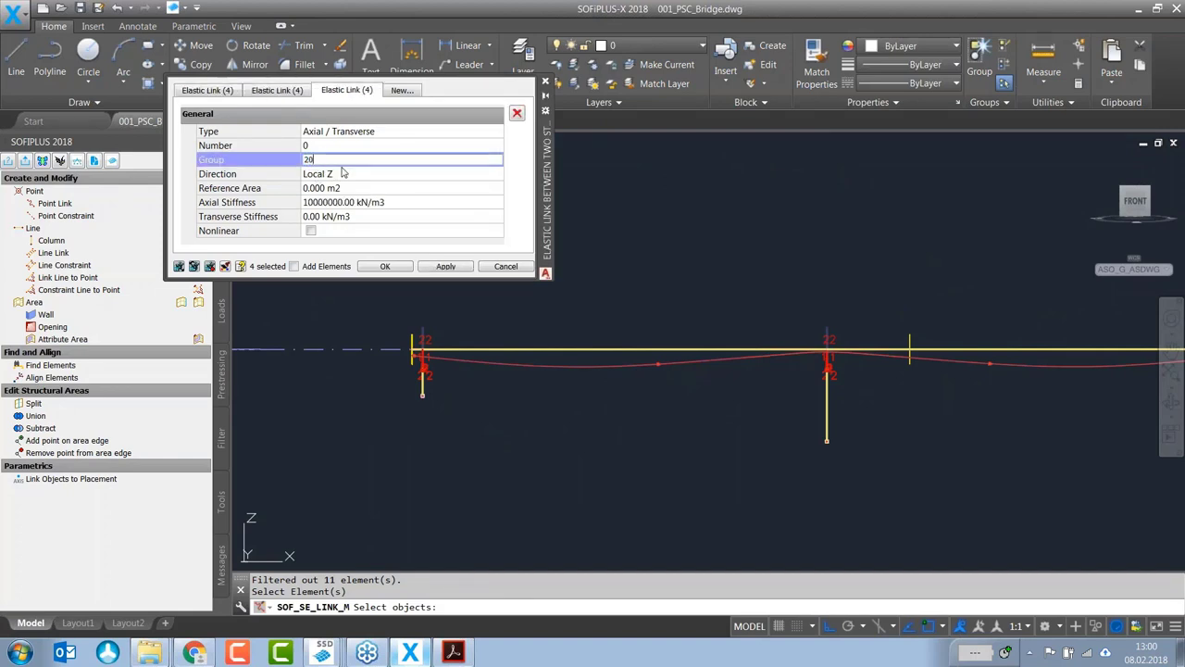
Step: Apply group 20 to the Local Z component of the four selected elastic links
click(428, 269)
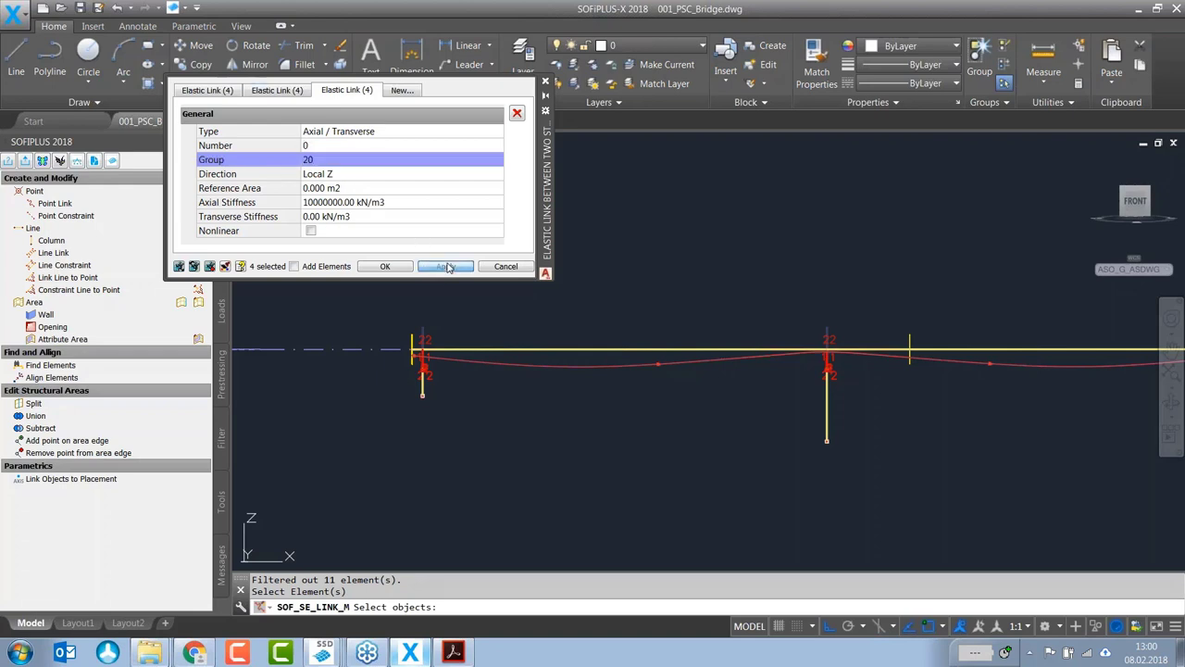
click(394, 269)
Step: Assign the point constraints at the end support and the middle support to group 20
click(28, 218)
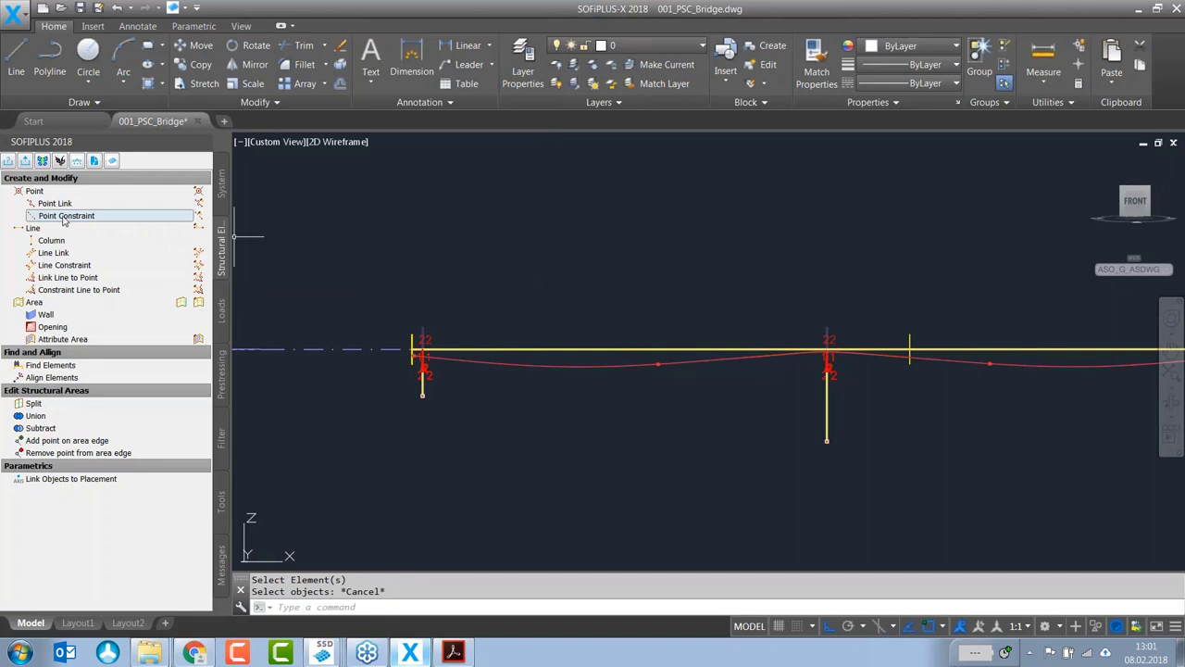
click(200, 218)
click(338, 258)
click(856, 391)
key(Return)
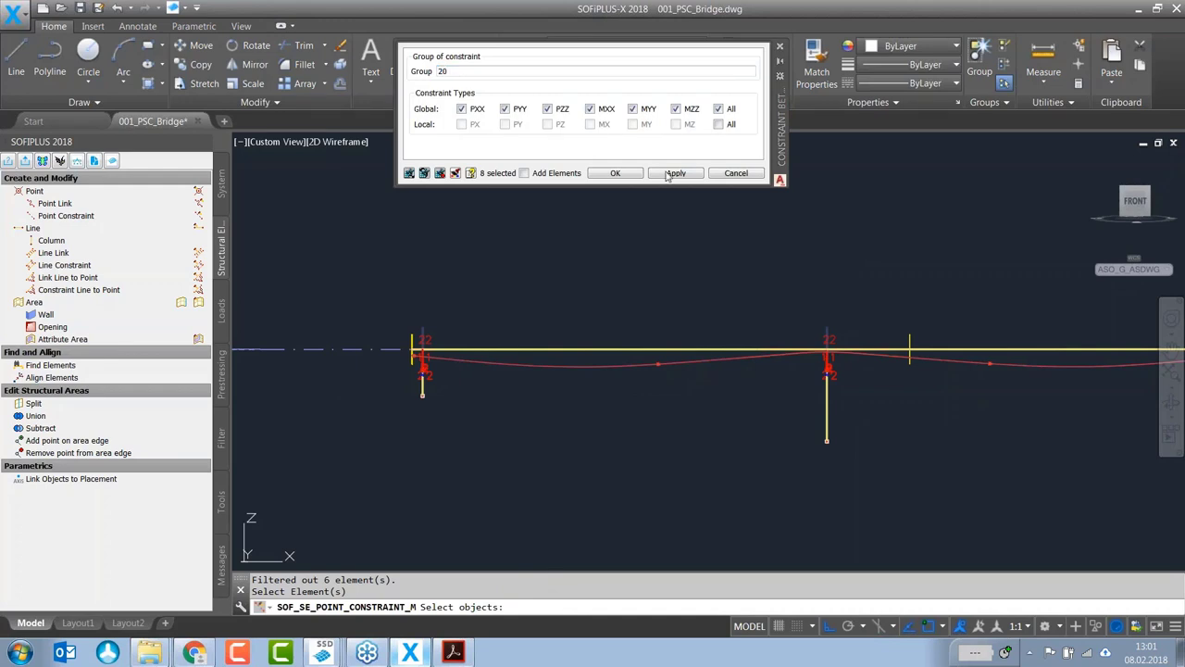
click(615, 173)
Step: Assign all three elastic link components at the bridge's far end support to group 30
scroll(371, 305, down, 4)
scroll(713, 313, up, 5)
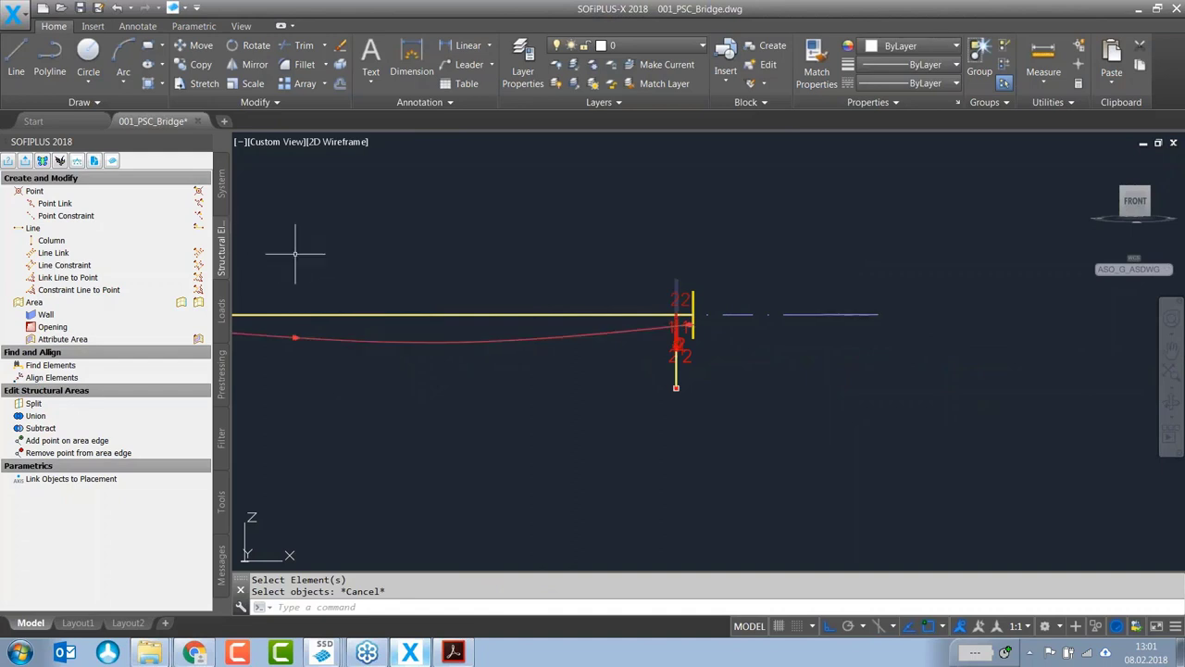
click(197, 203)
click(587, 251)
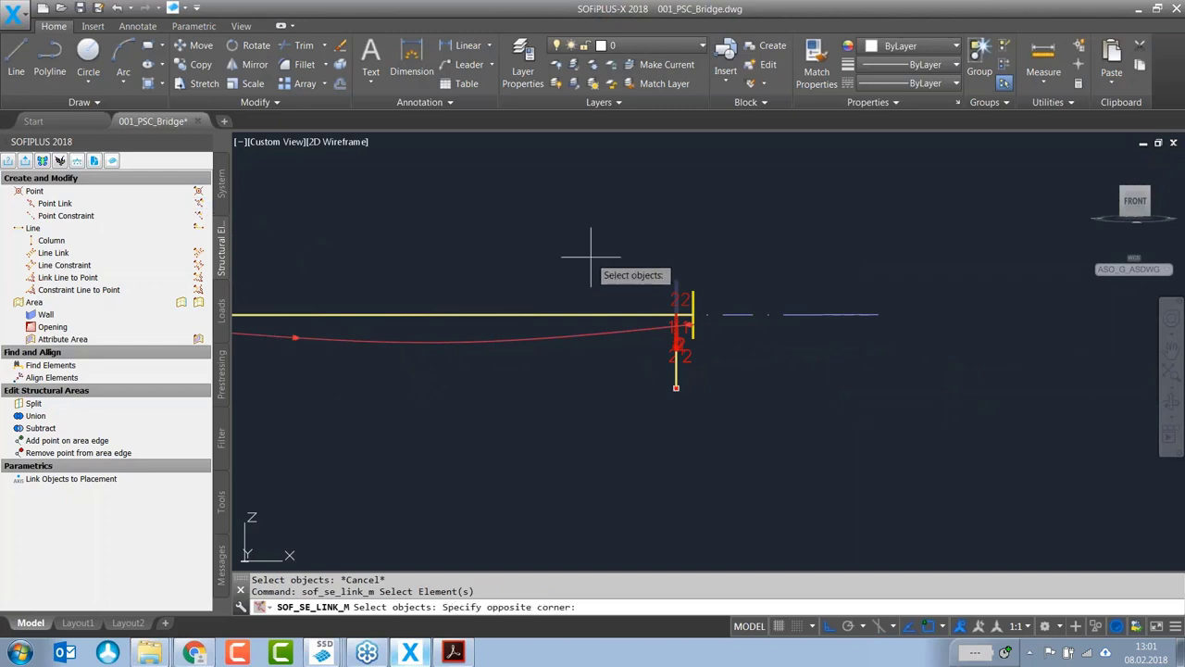
click(760, 372)
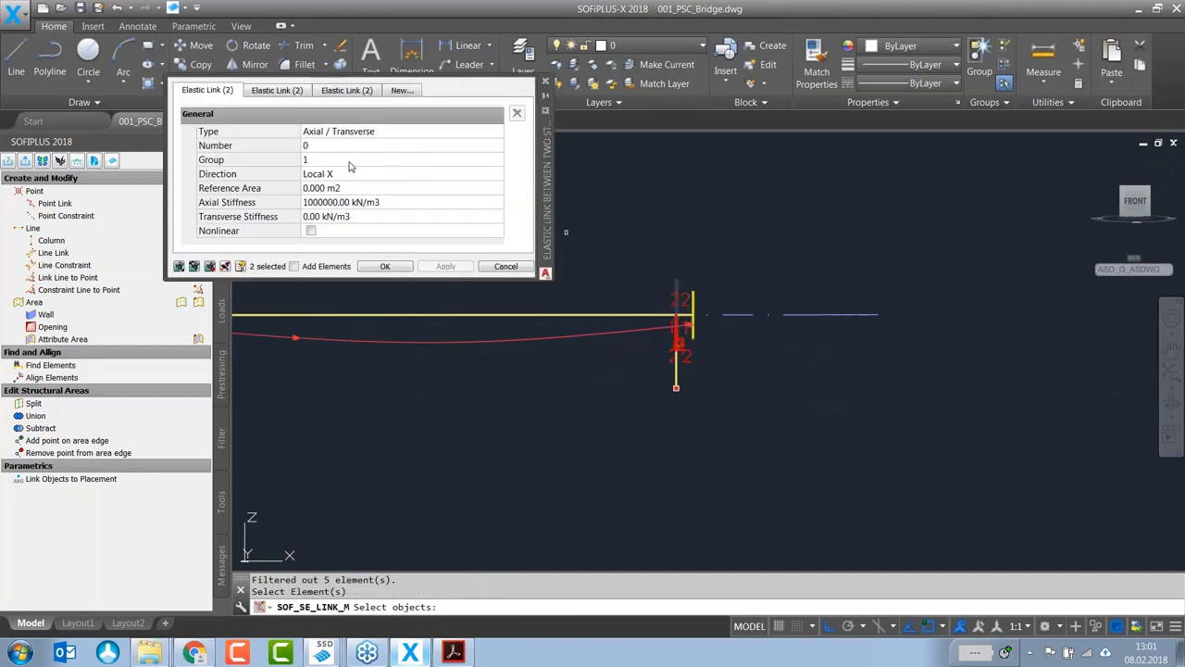
click(350, 160)
text(3)
click(277, 90)
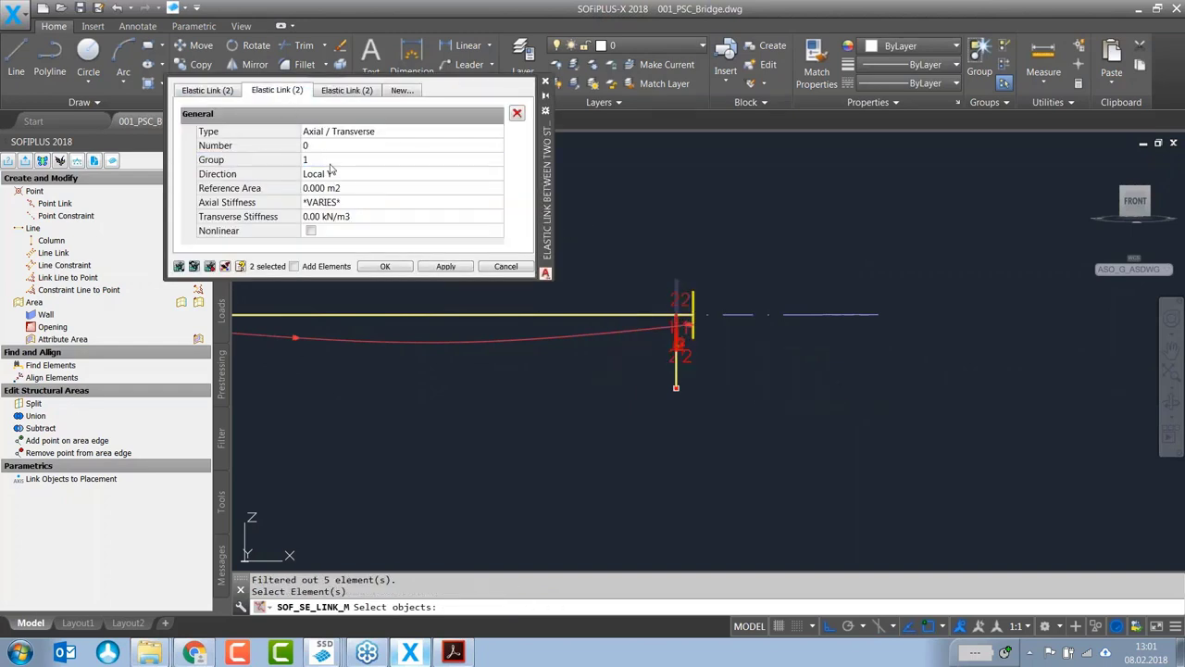
click(346, 90)
click(325, 160)
text(30)
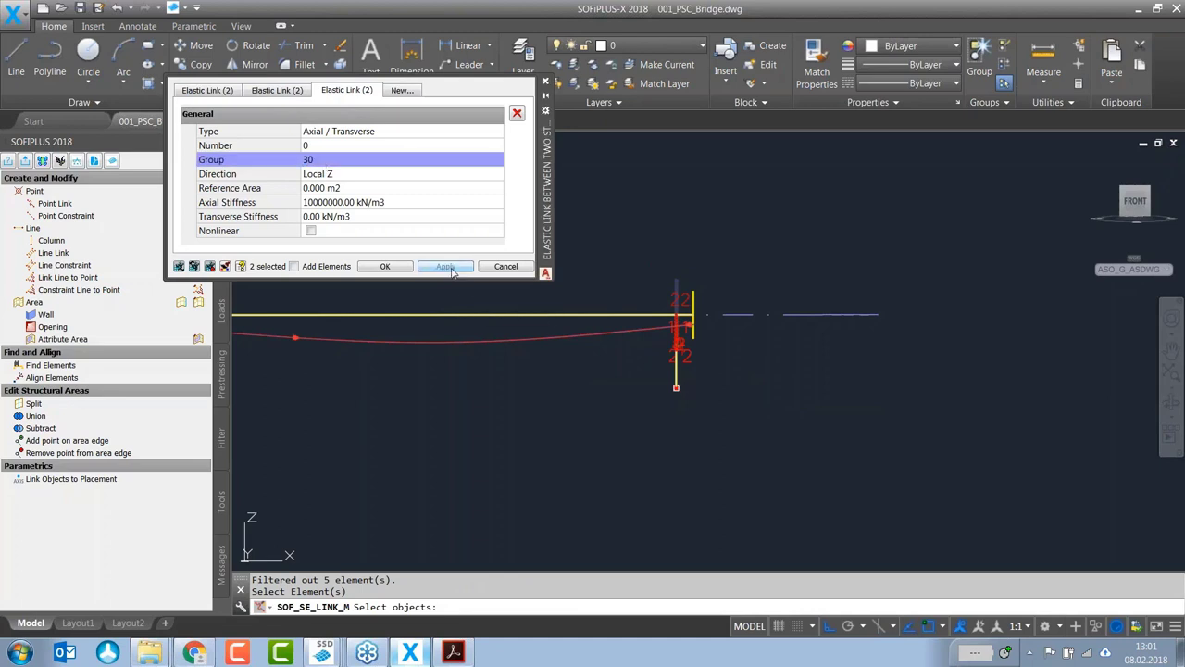
click(386, 265)
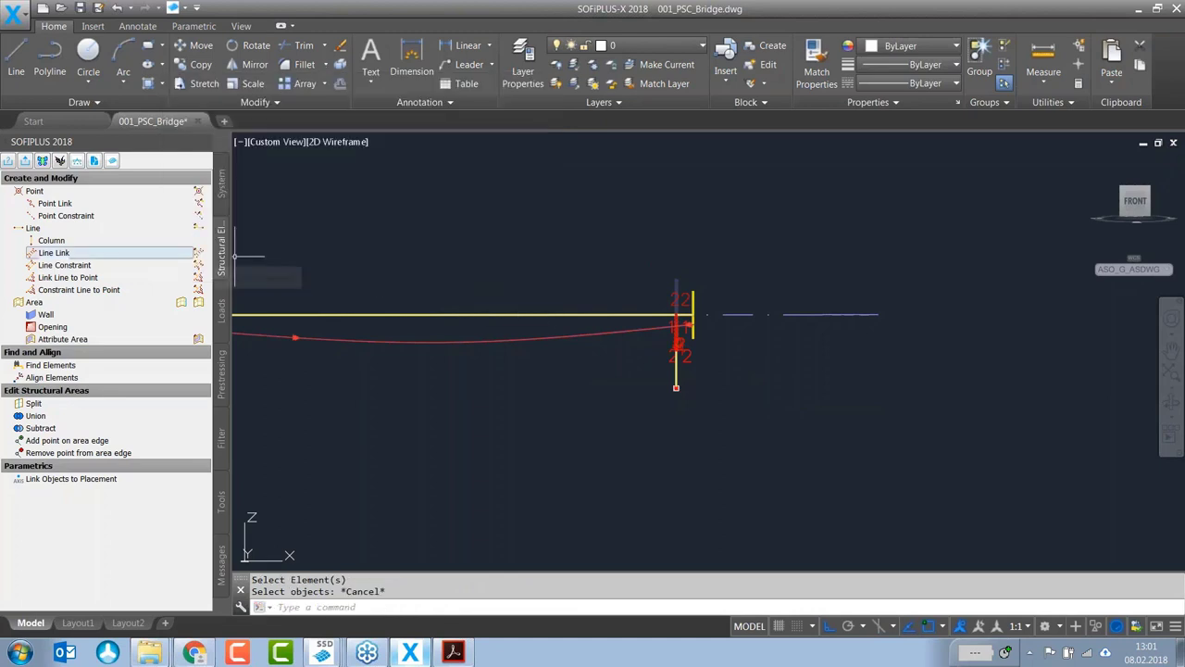
Step: Assign the point constraints at the far end support to group 30
click(198, 215)
click(543, 244)
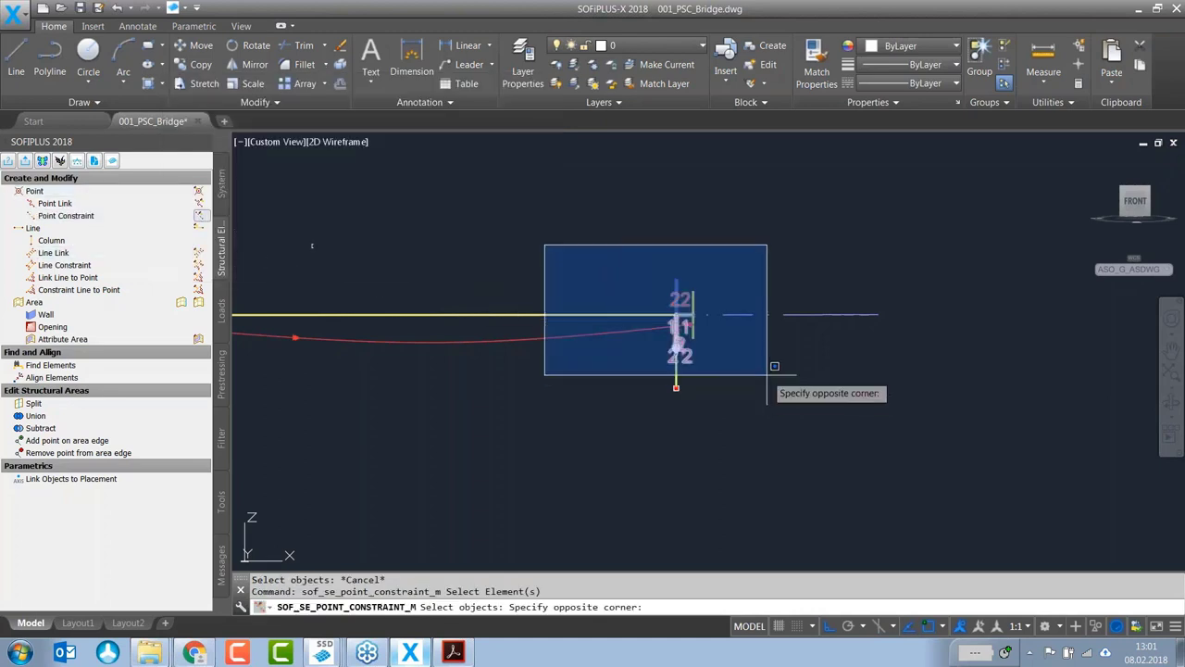
click(771, 371)
click(490, 71)
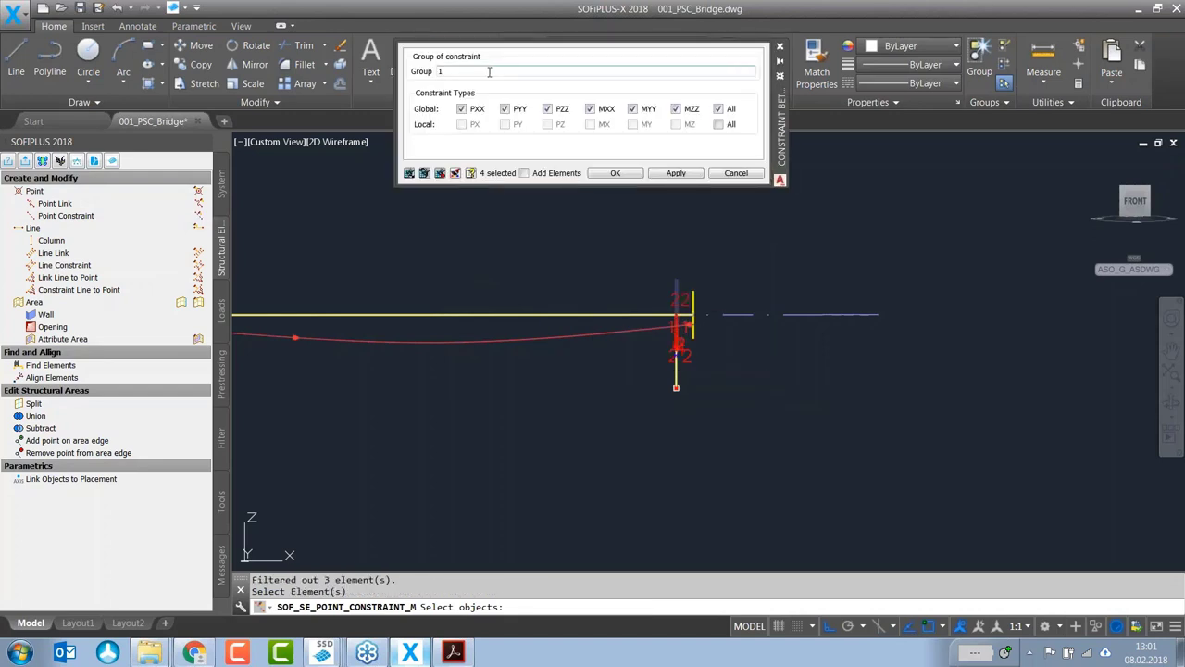
click(675, 173)
click(634, 176)
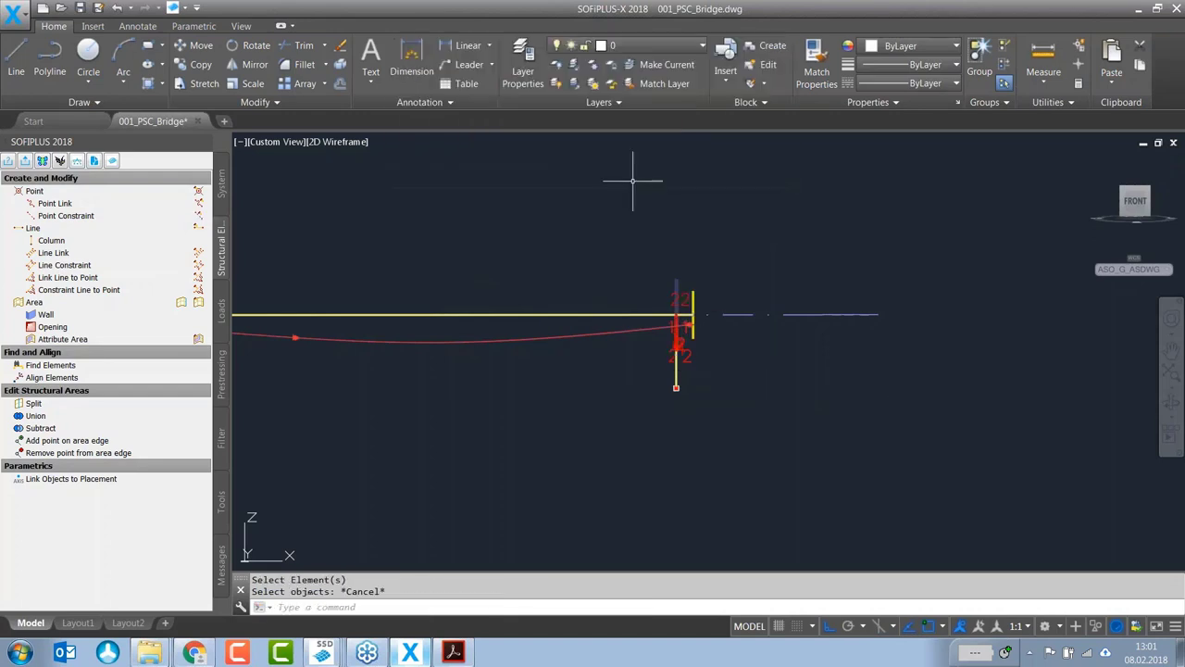
Step: Filter the structure so that only elements of group 1 are displayed, hiding groups 10, 20 and 30
scroll(969, 423, down, 2)
scroll(969, 423, down, 2)
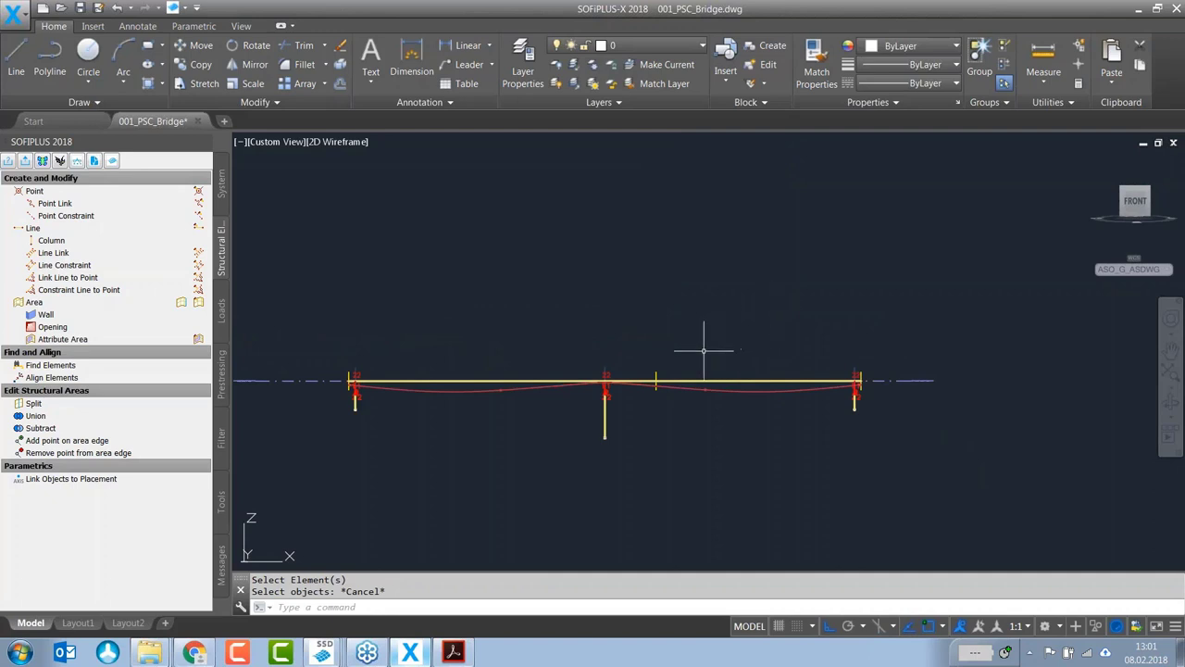
scroll(701, 343, down, 1)
scroll(637, 393, up, 1)
scroll(637, 393, up, 2)
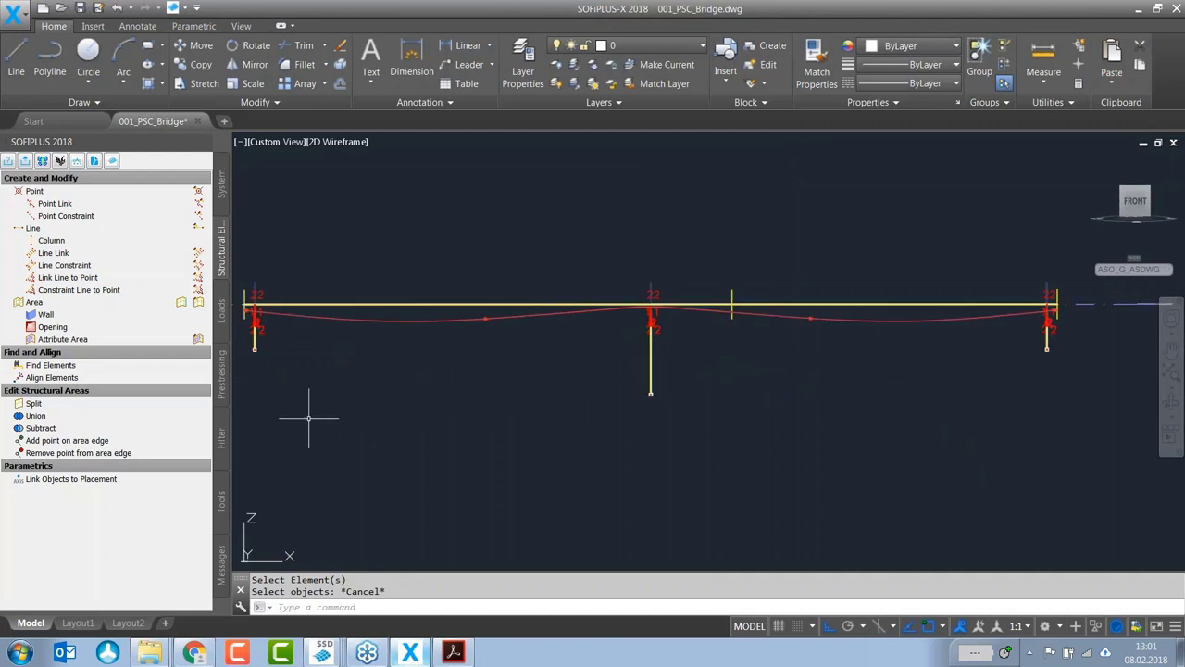
click(222, 454)
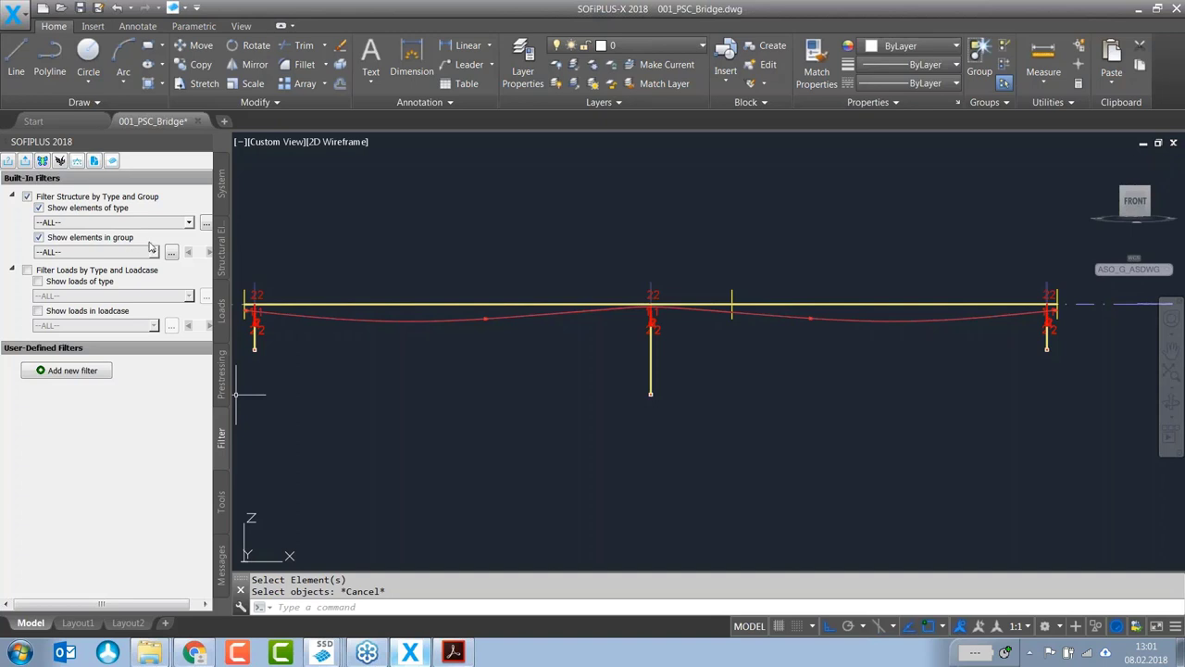
click(141, 252)
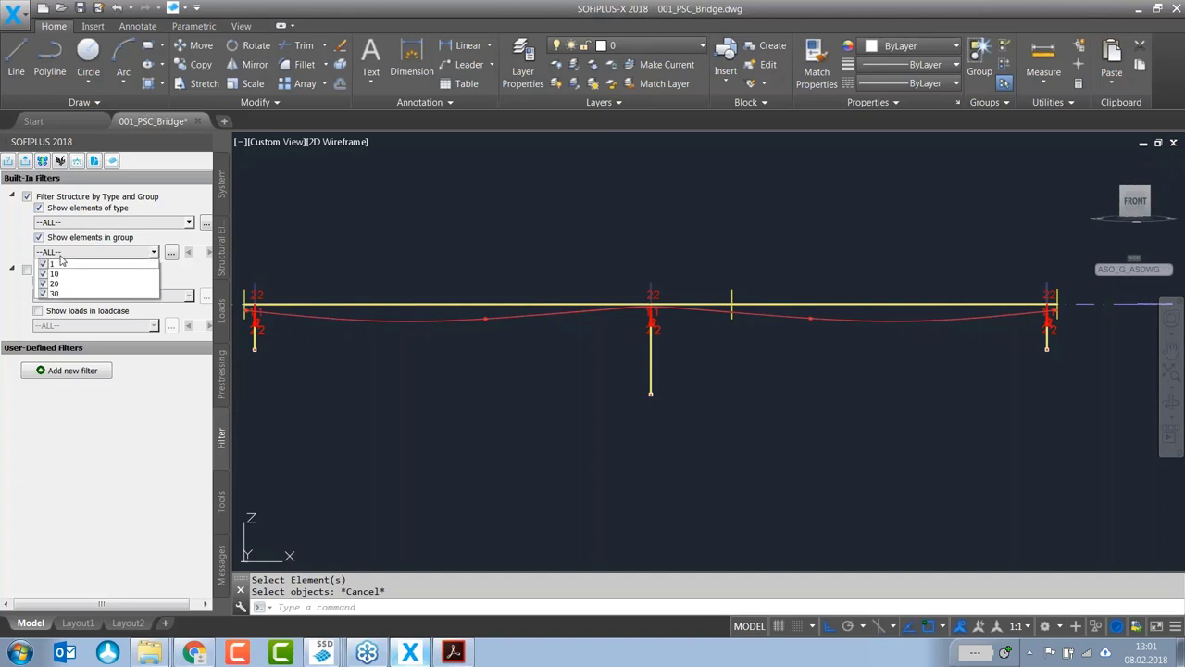
click(43, 274)
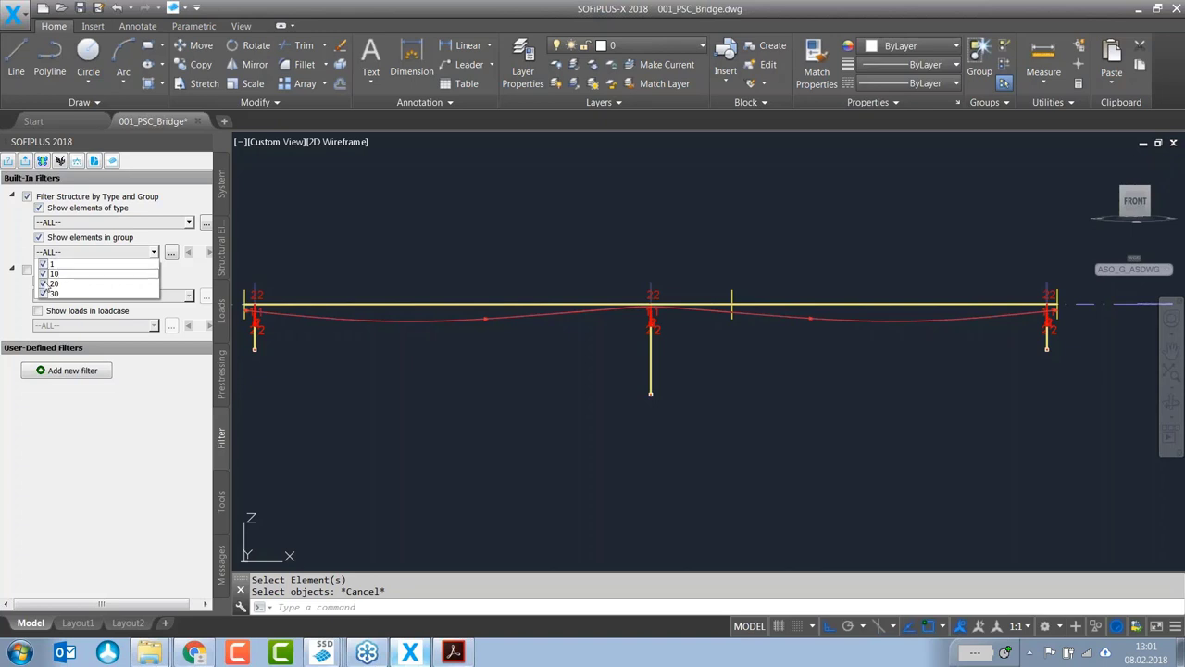
click(43, 283)
click(43, 294)
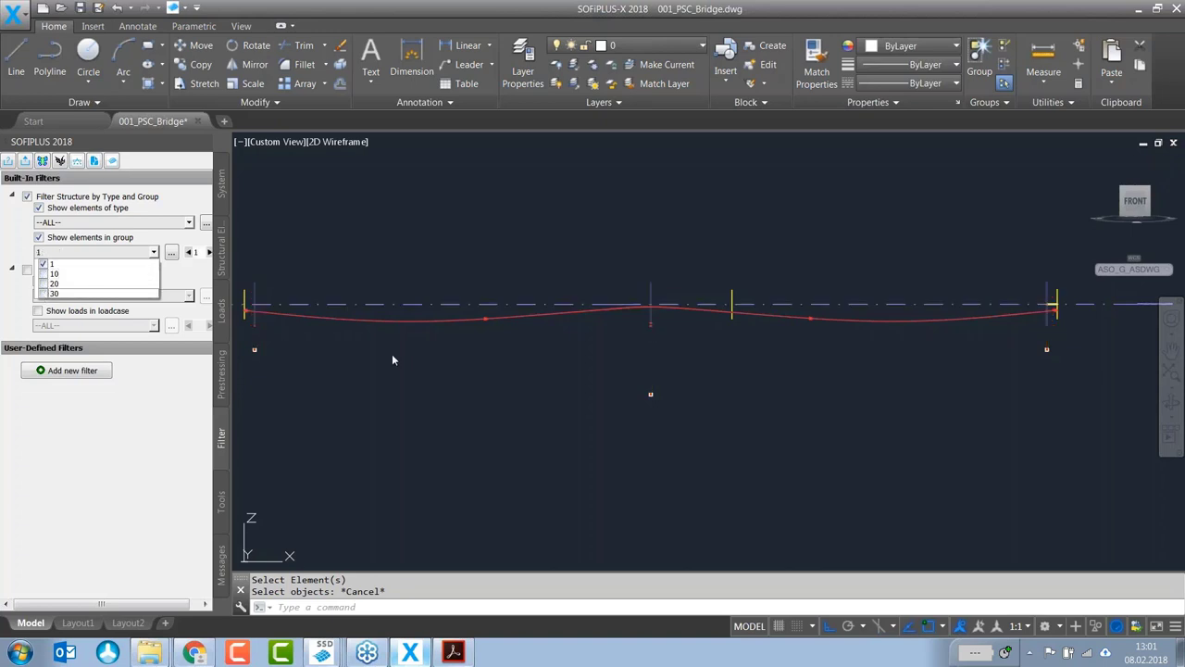
click(446, 367)
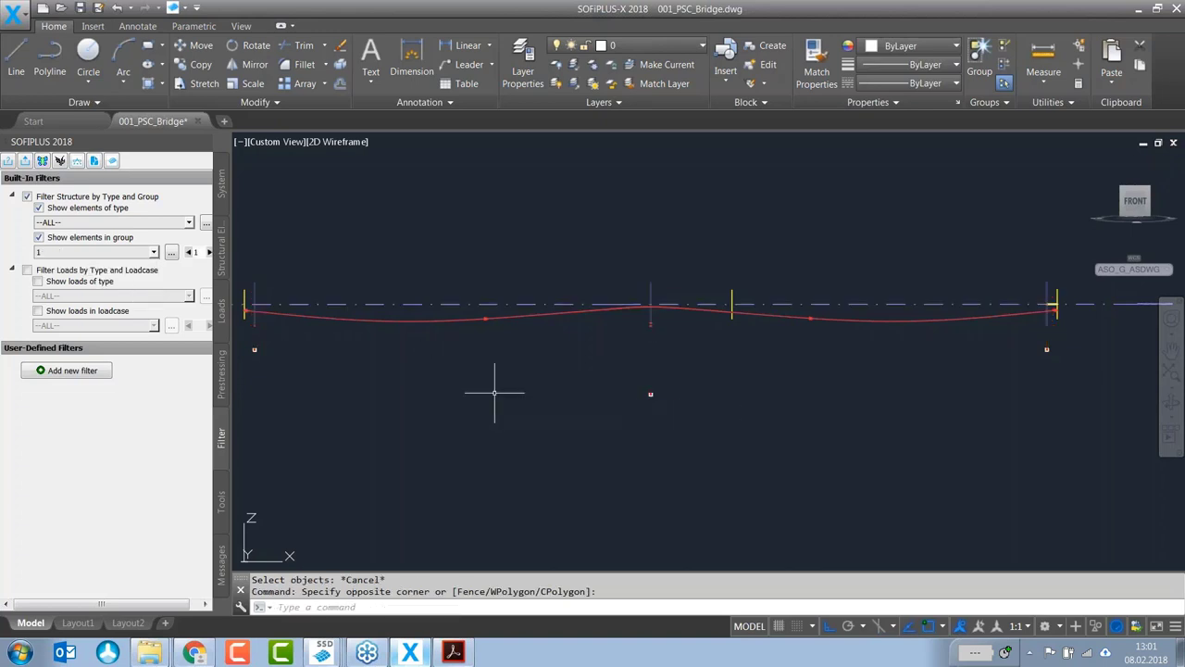
Step: Change the short structural line at the deck's far end to group 30
scroll(505, 390, down, 2)
scroll(838, 330, up, 6)
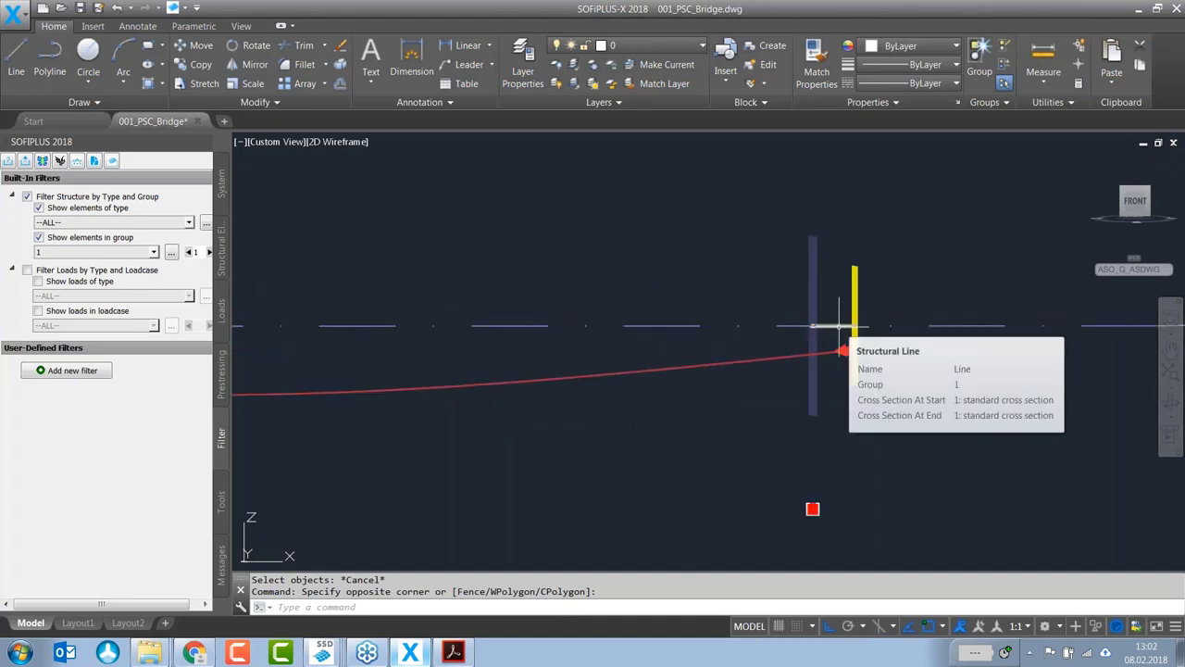
click(848, 335)
double_click(815, 326)
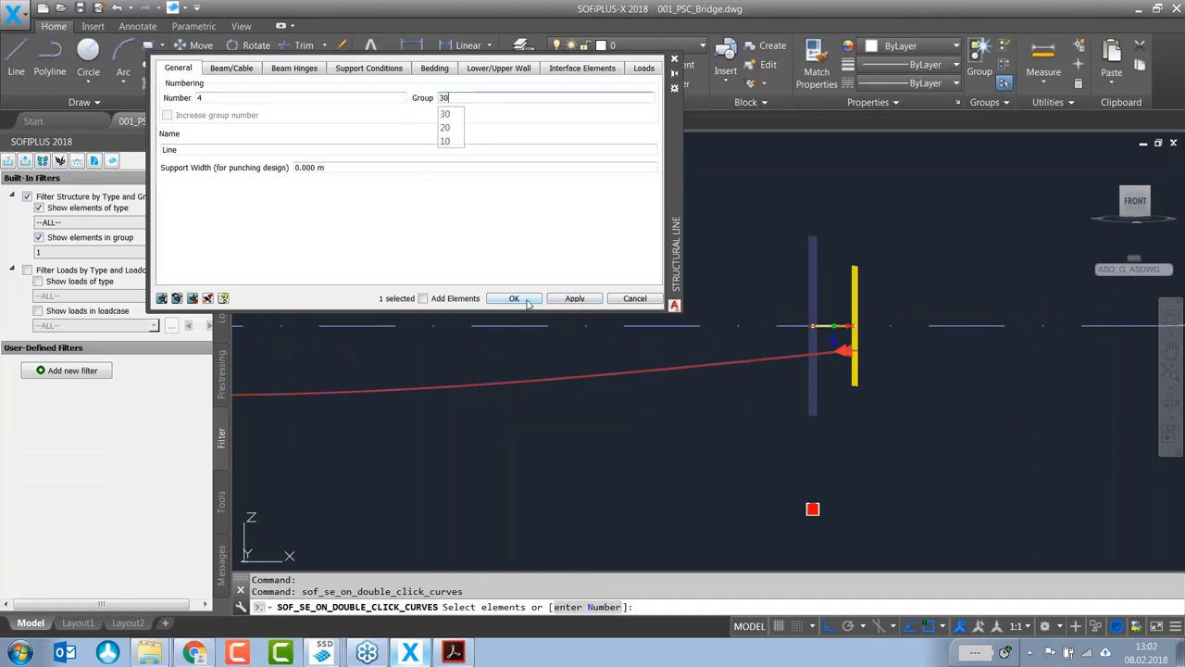
click(515, 298)
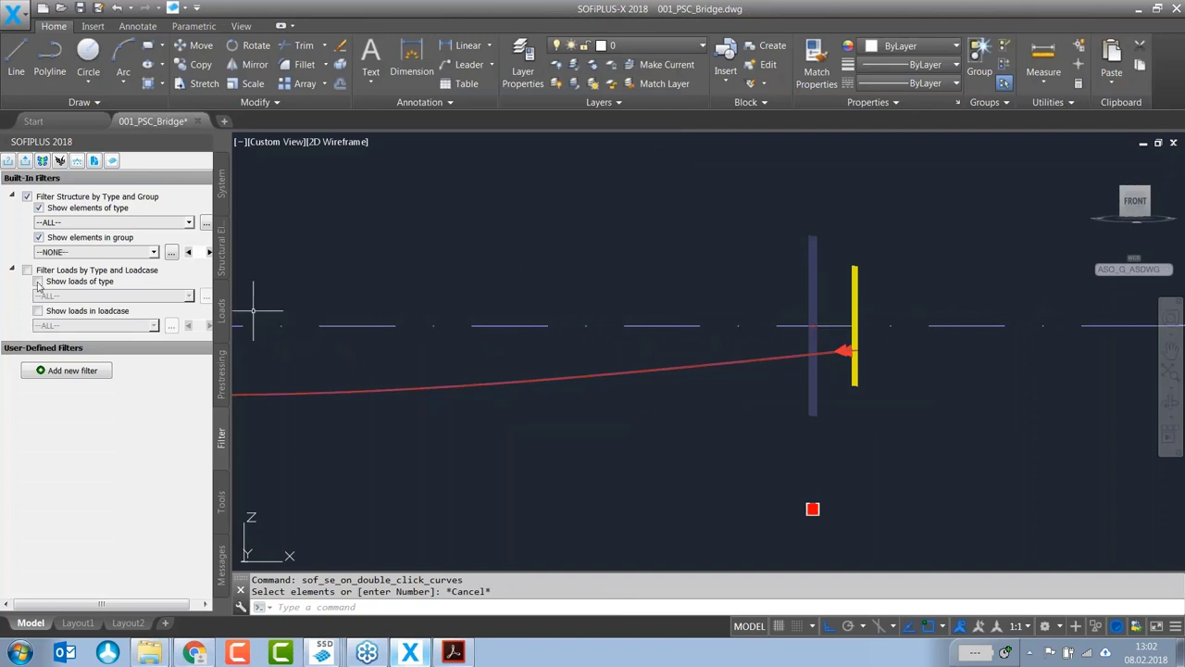
Step: Check the group assignments by displaying groups 10, 20 and 30 one at a time
click(83, 252)
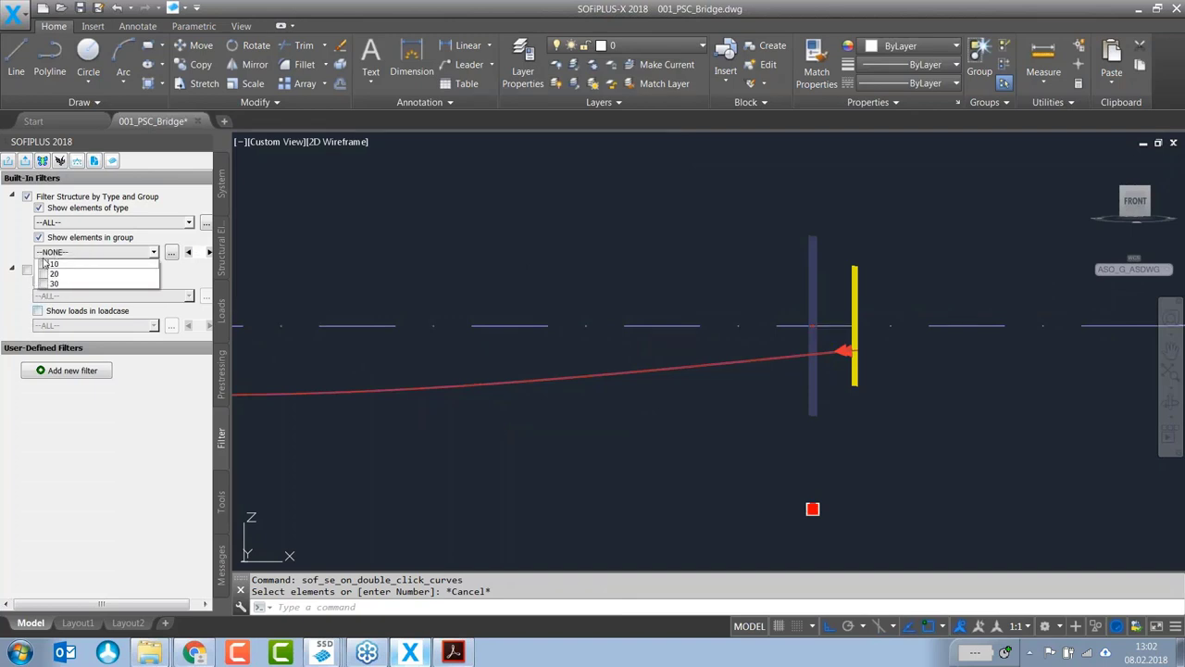
click(43, 265)
click(1058, 315)
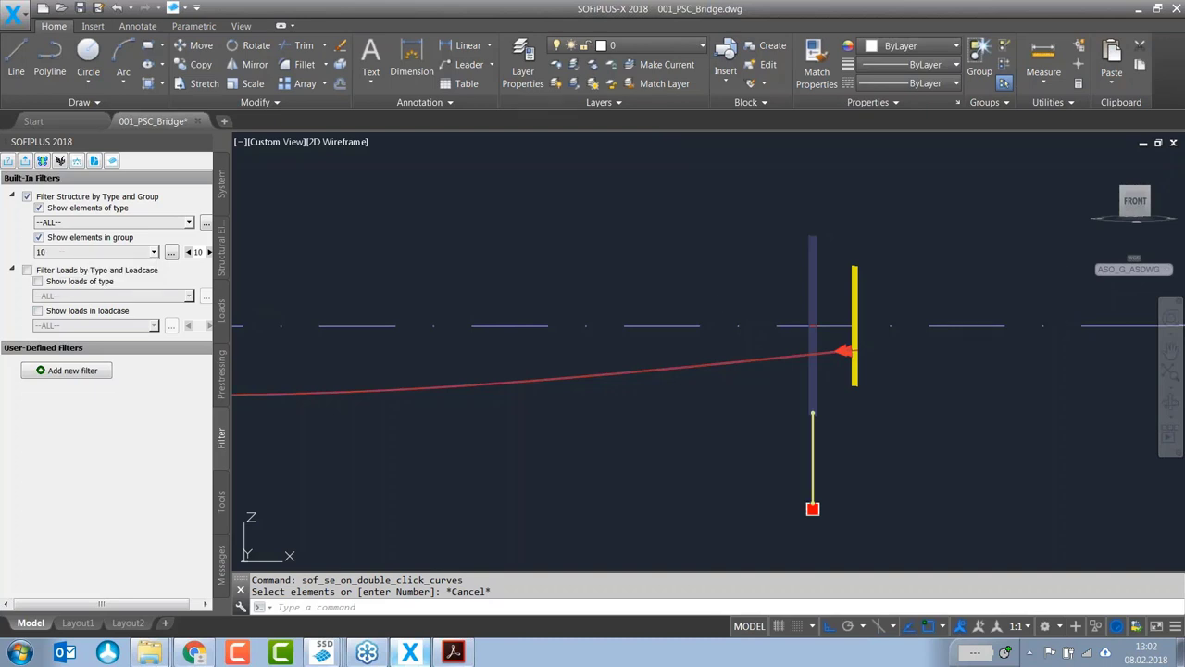
scroll(1045, 251, down, 5)
scroll(1043, 262, up, 2)
scroll(1000, 256, down, 2)
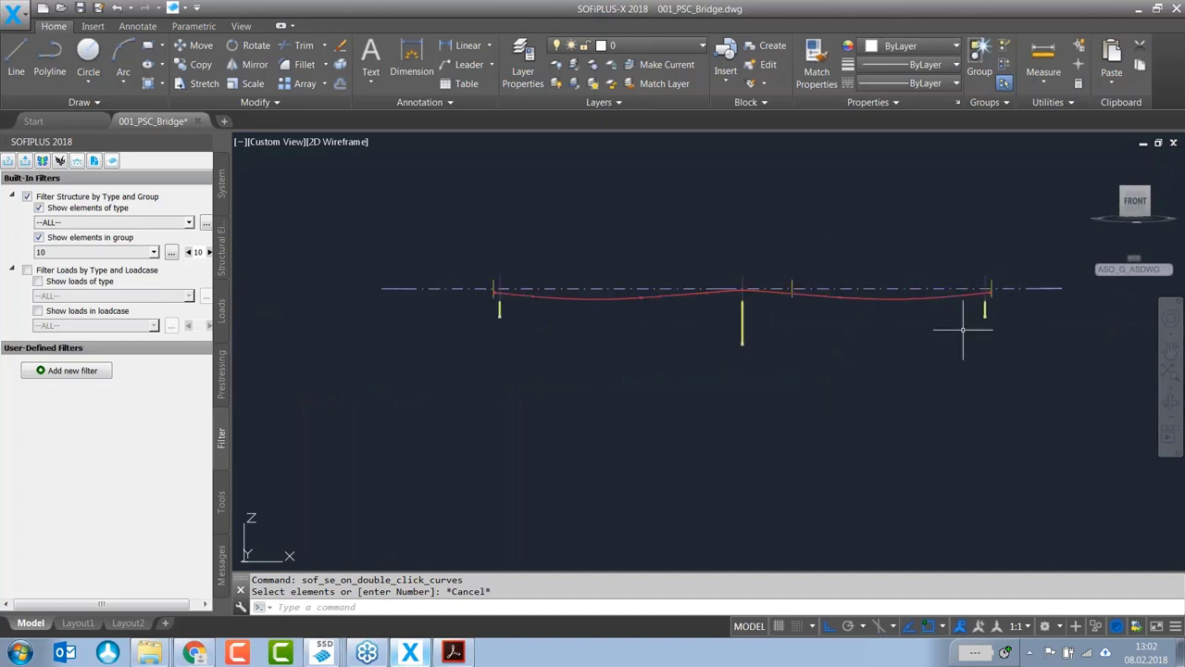
click(209, 252)
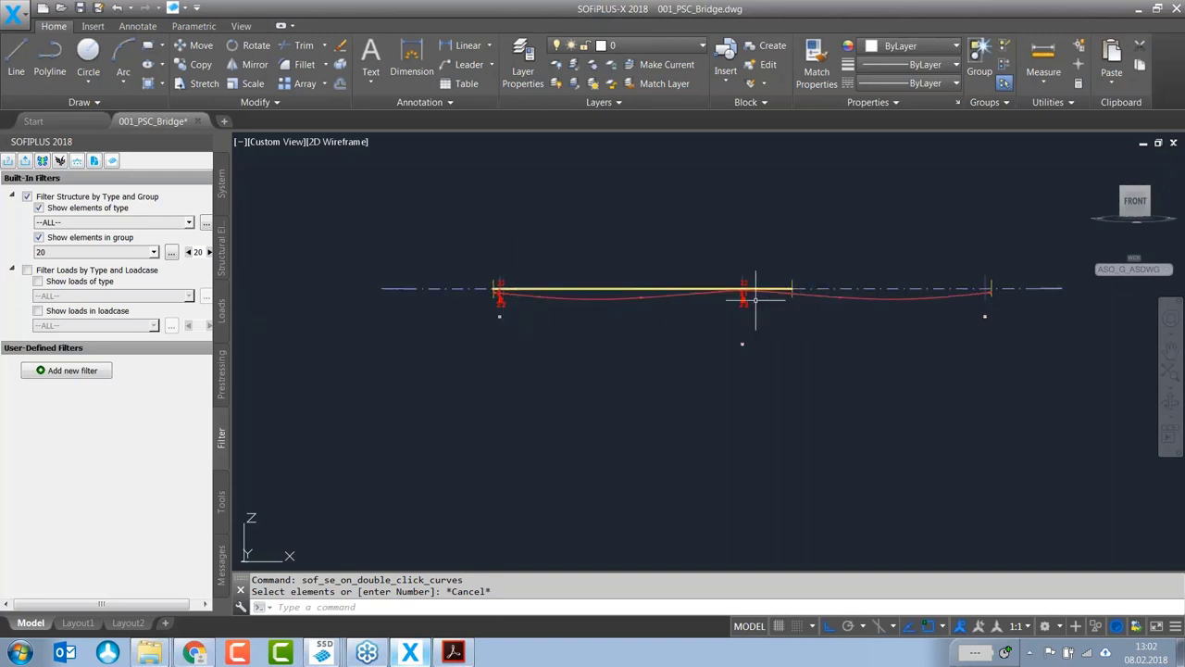
click(209, 252)
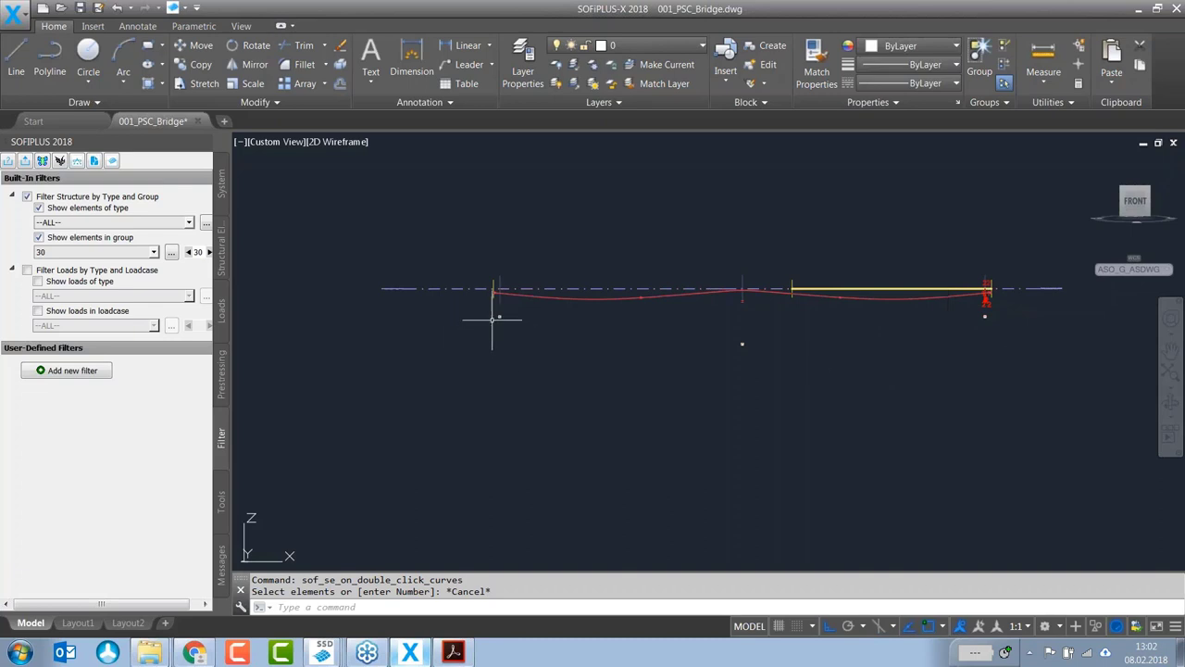
Step: Export the entire system with automatic mesh density and immediate processing
click(26, 161)
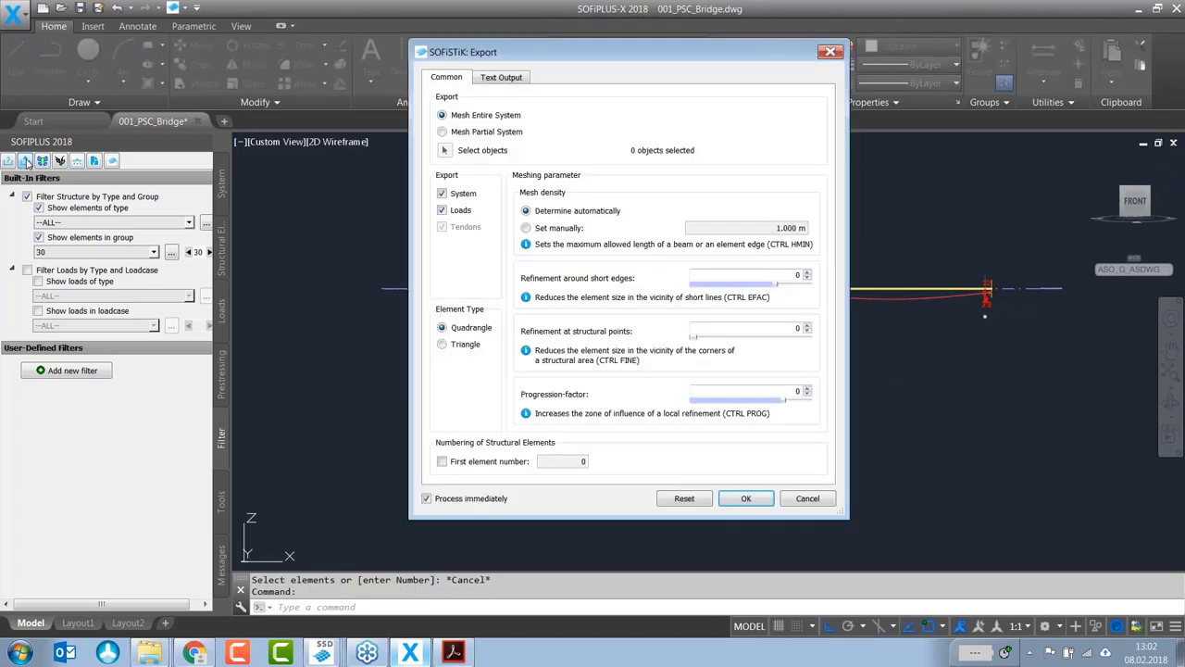
click(747, 499)
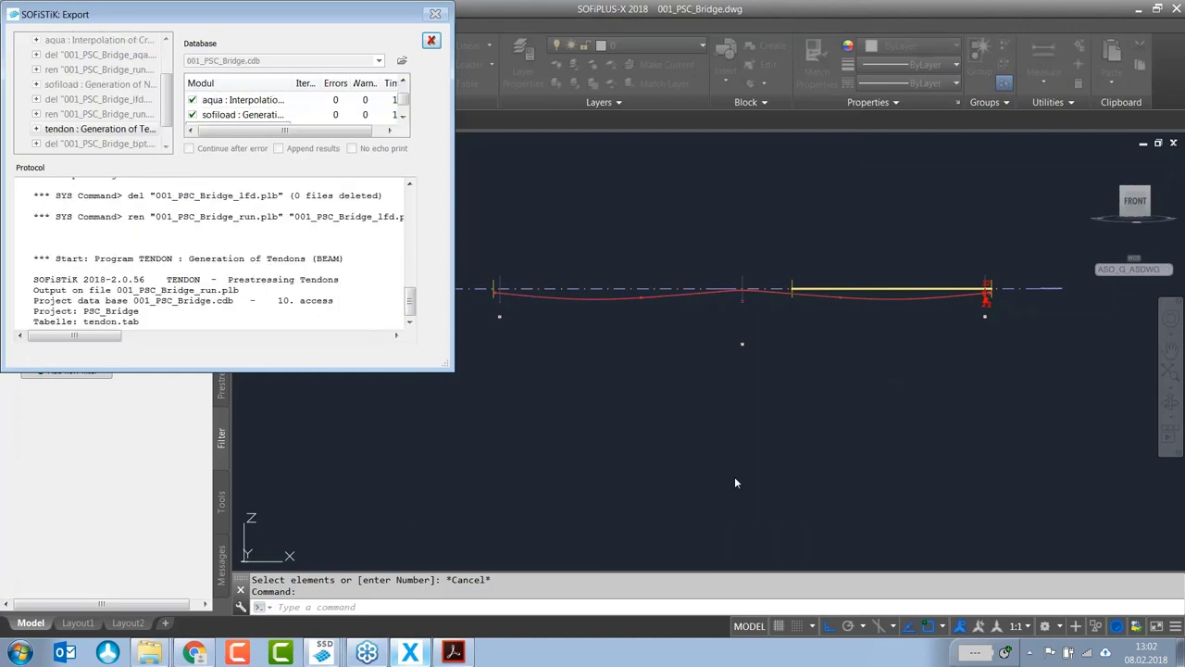
Step: Switch to the 001_PSC_Bridge project in SOFiSTiK Structural Desktop and turn off transparency in the system visualisation
click(323, 653)
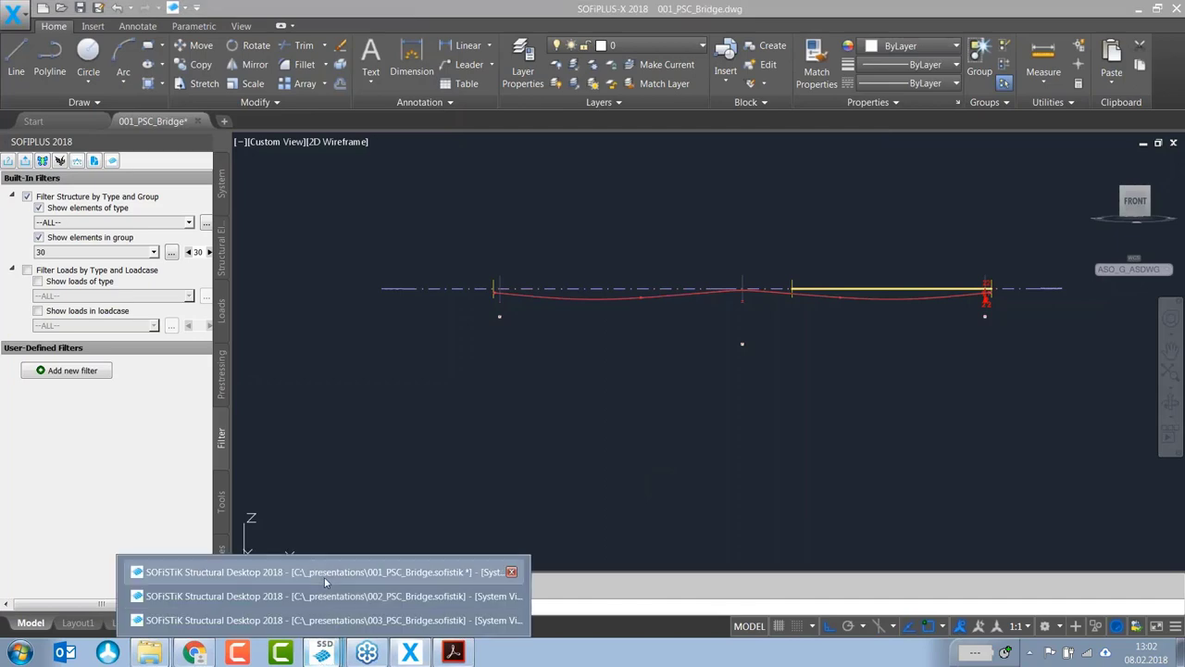
click(323, 574)
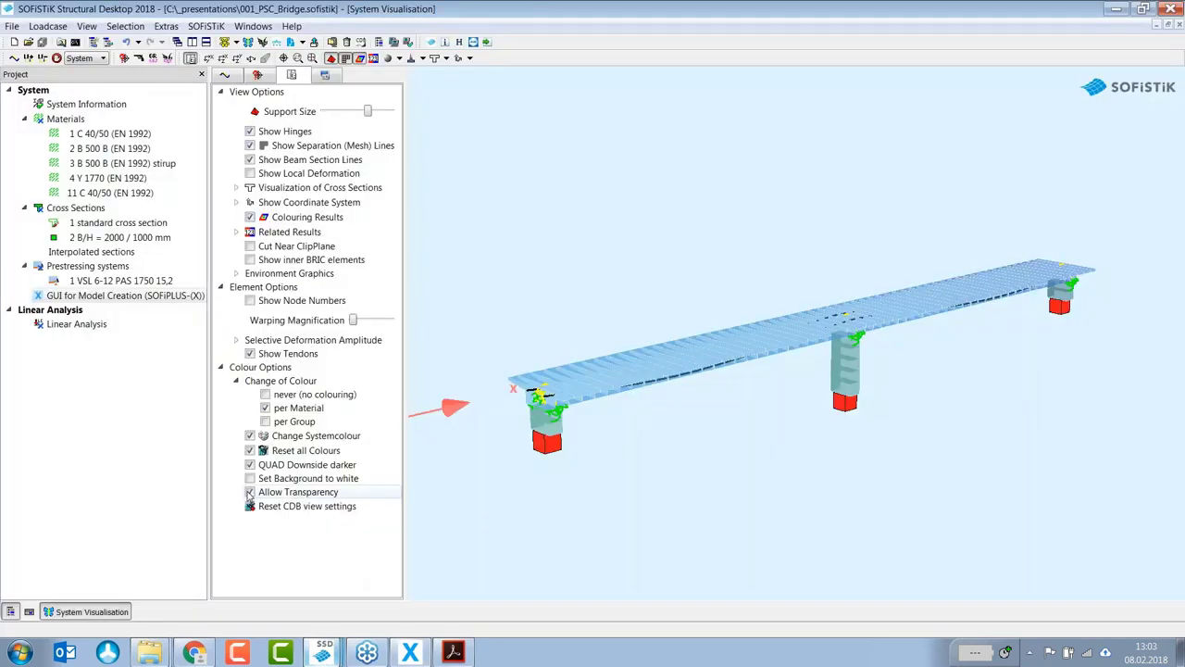
click(298, 494)
drag(801, 449, 699, 455)
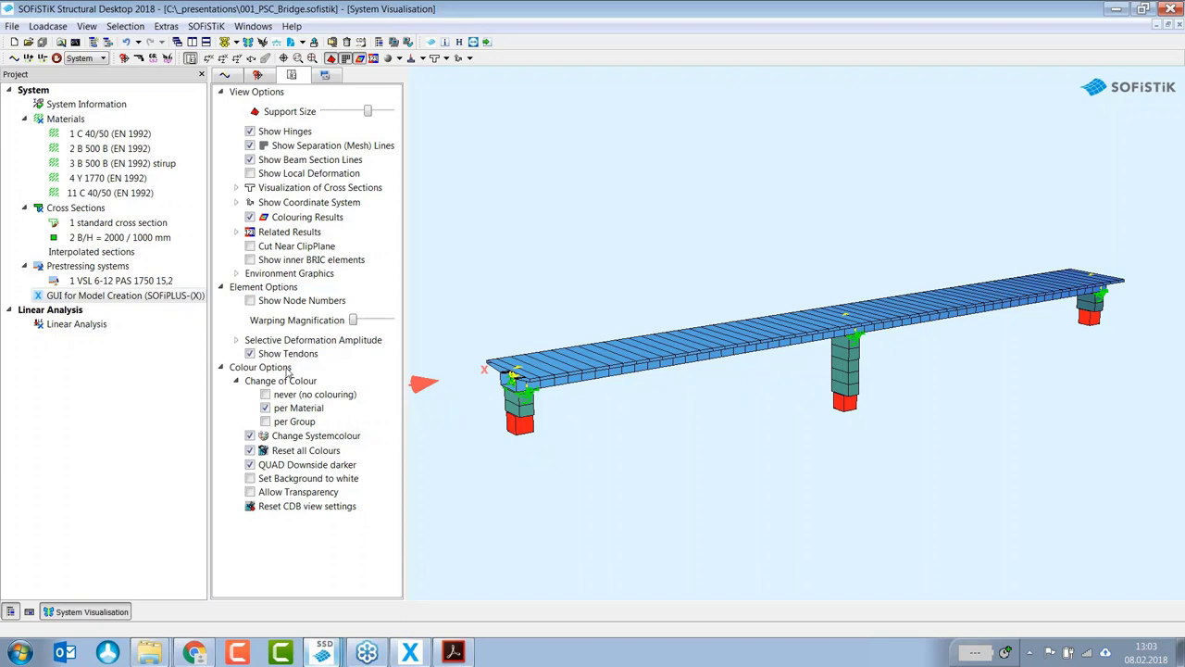
Step: Examine the group and material of a beam element in the end pier and one in the deck
click(524, 413)
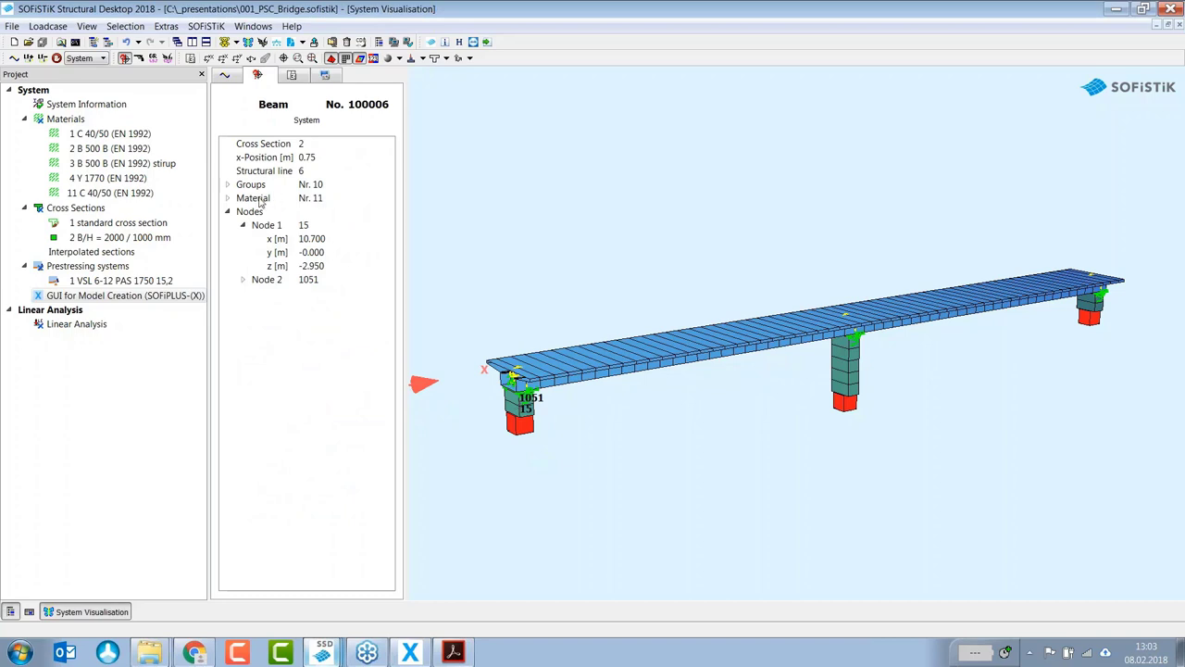
click(653, 350)
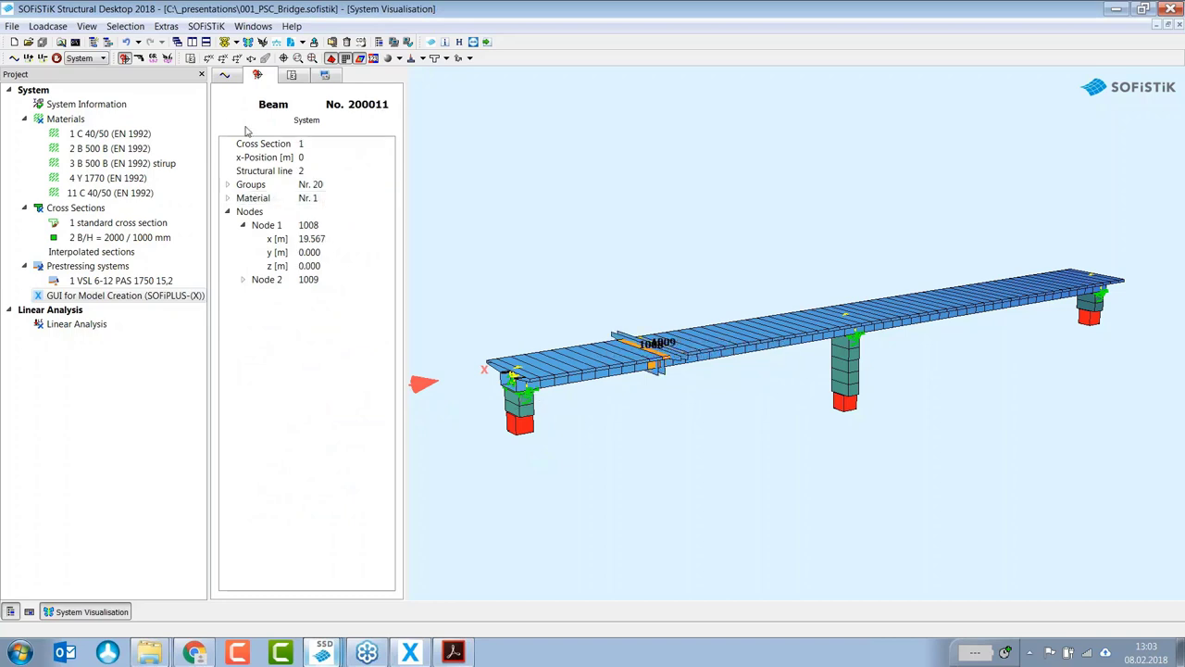
click(229, 76)
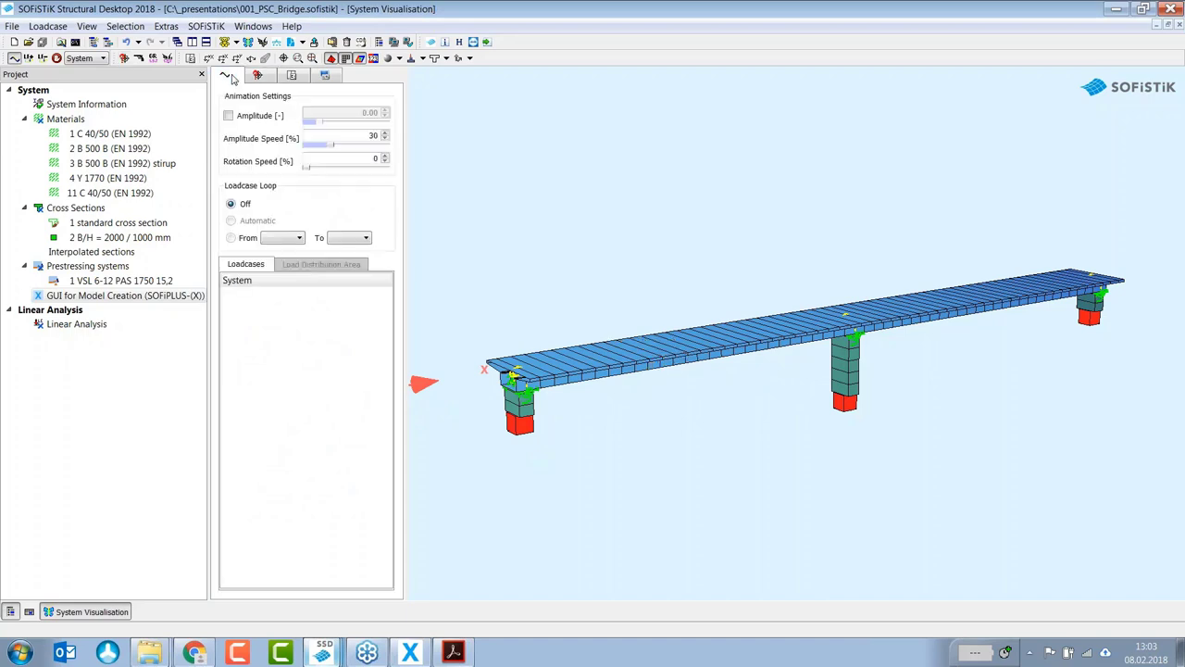
Step: Set the system visualisation to change colour per group and view the bridge from the side
click(292, 75)
click(266, 422)
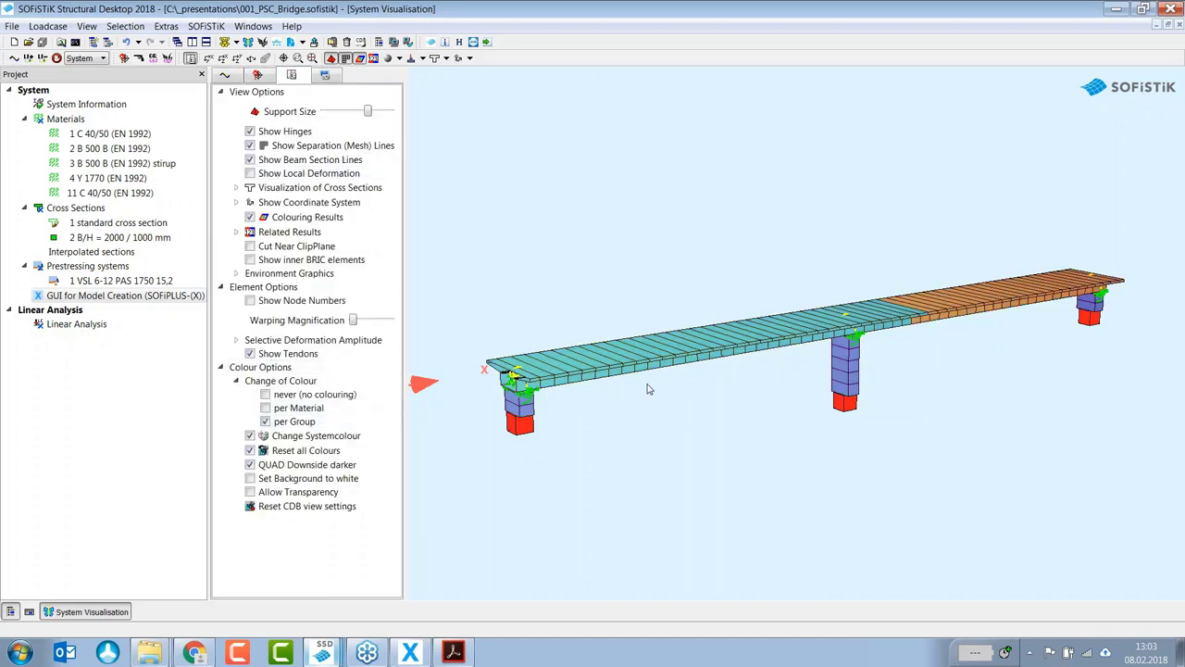
drag(846, 436, 812, 388)
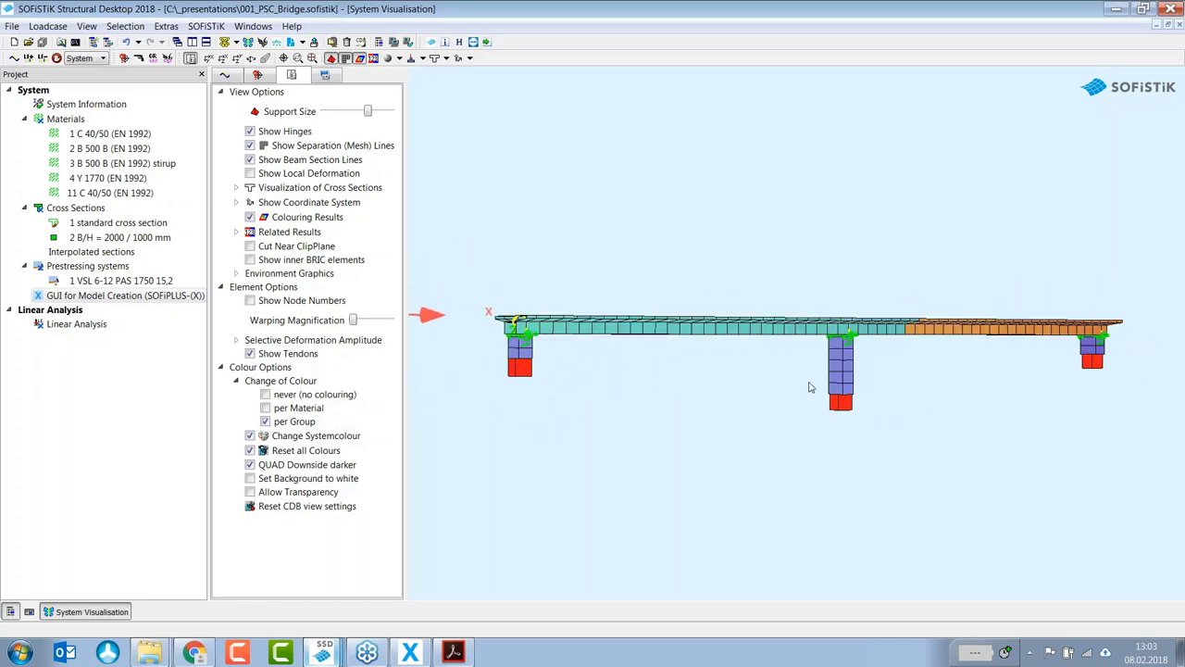
Step: Check the group definition by hiding the beams of groups 10 and 20, and redisplay the whole system
click(155, 58)
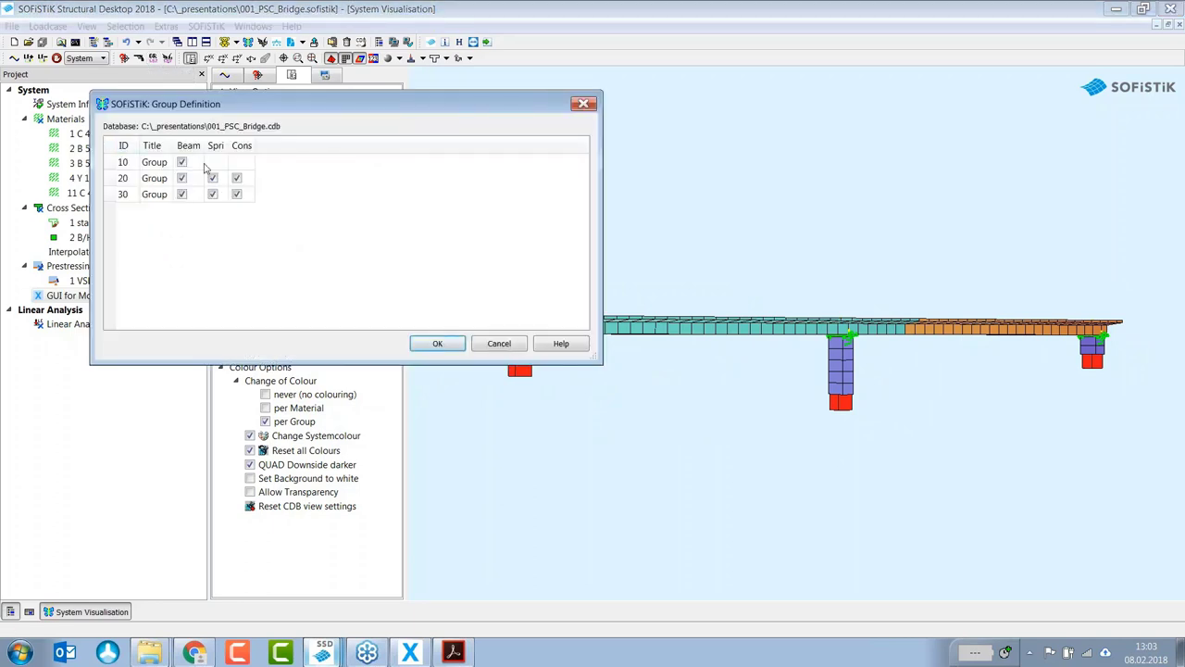
click(181, 163)
click(182, 178)
click(437, 343)
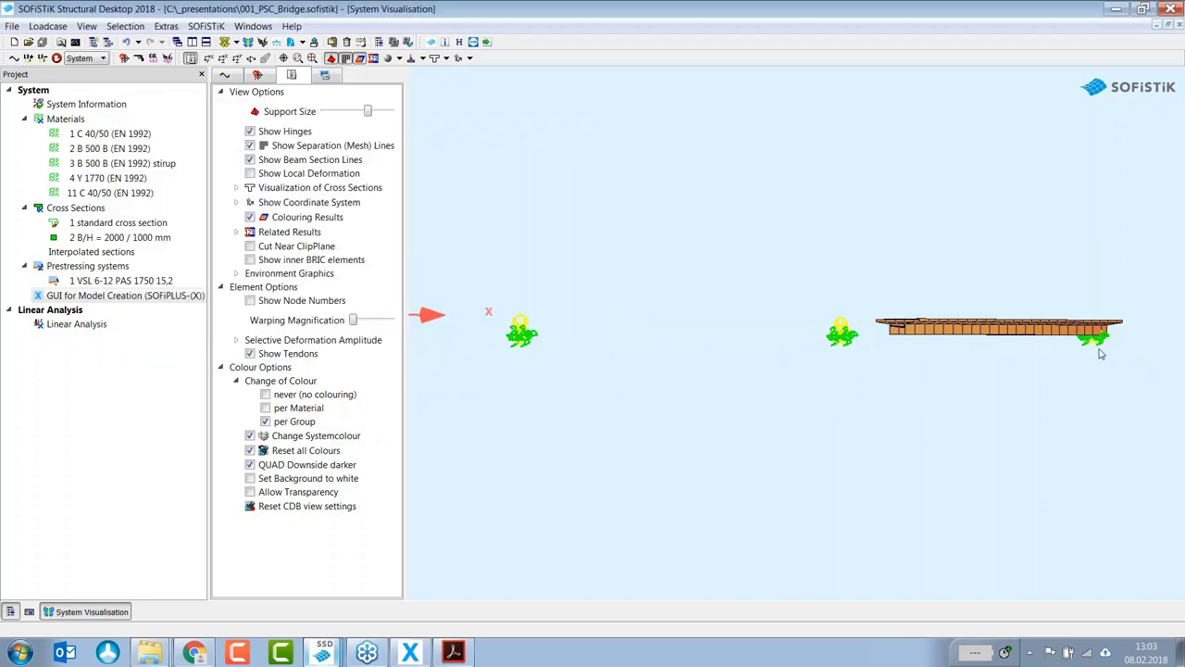
drag(1045, 379, 907, 433)
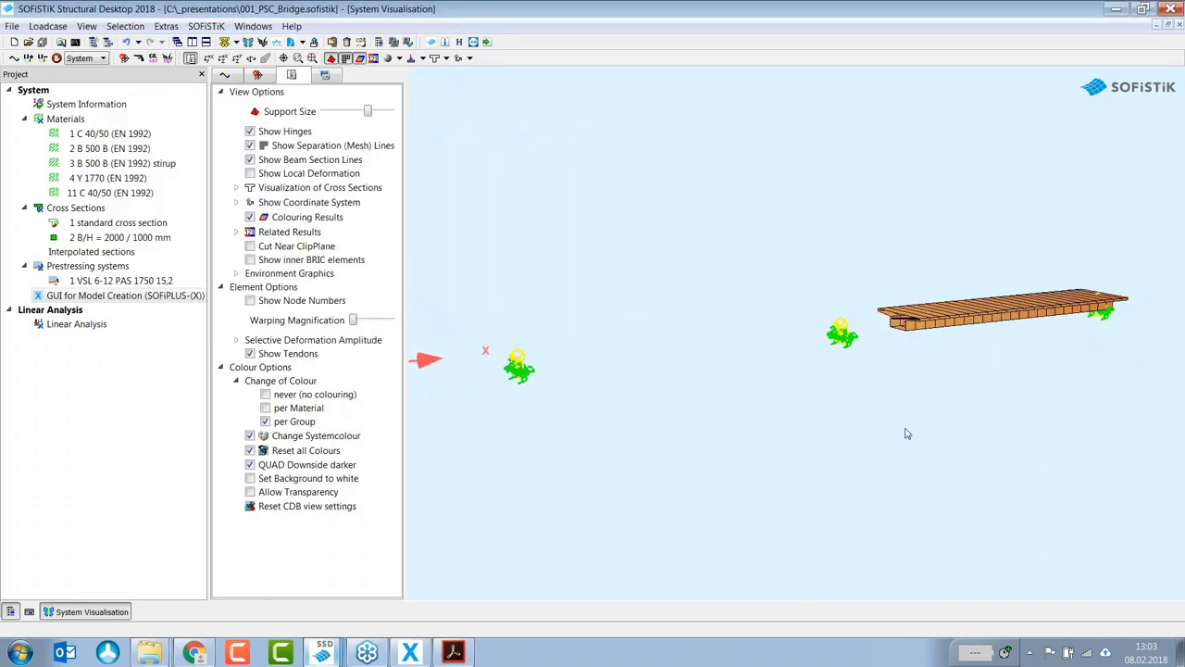
click(153, 57)
click(437, 343)
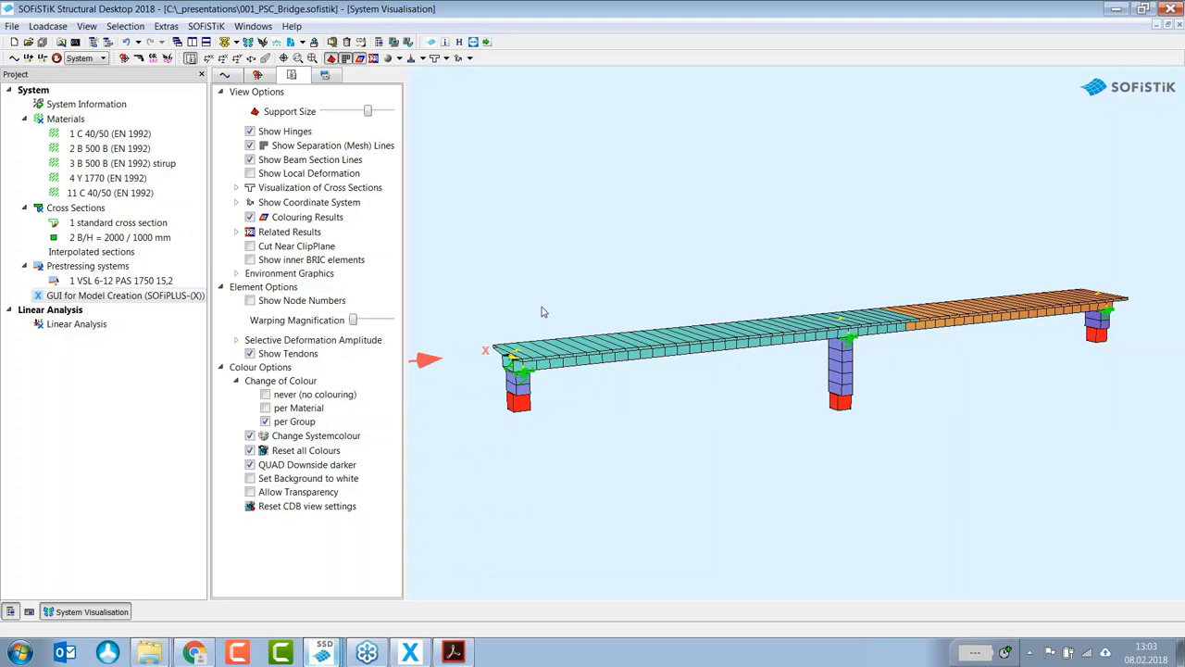
Step: Insert a project group named Construction Stage and place it after Linear Analysis in the project tree
right_click(83, 365)
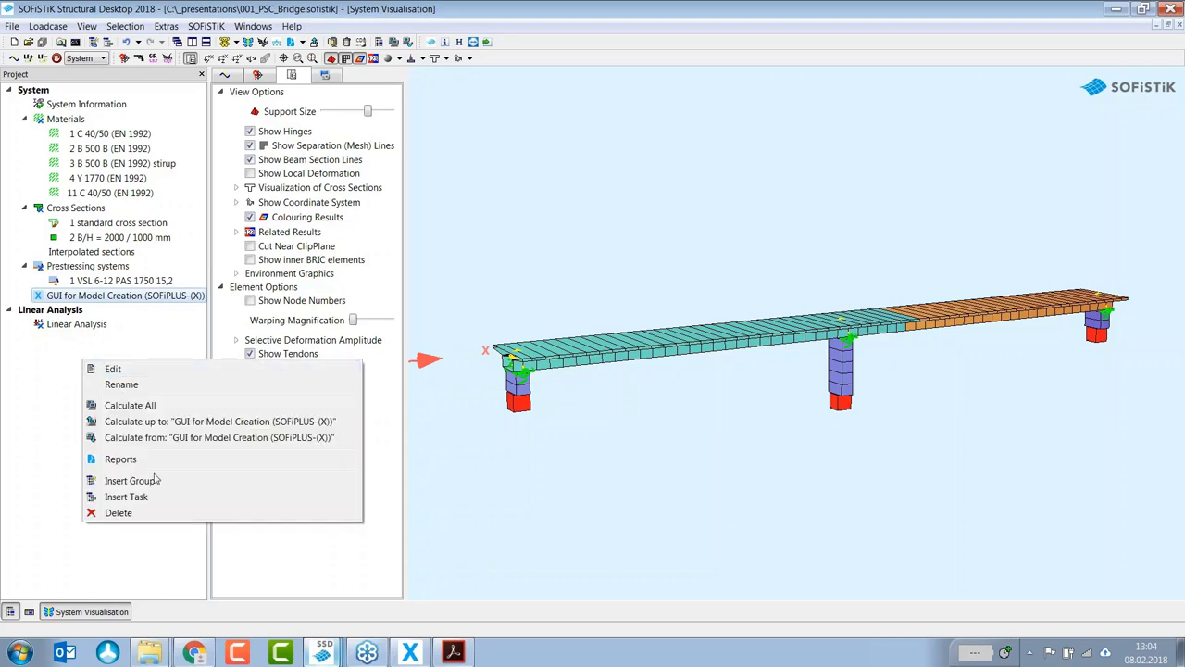
click(129, 480)
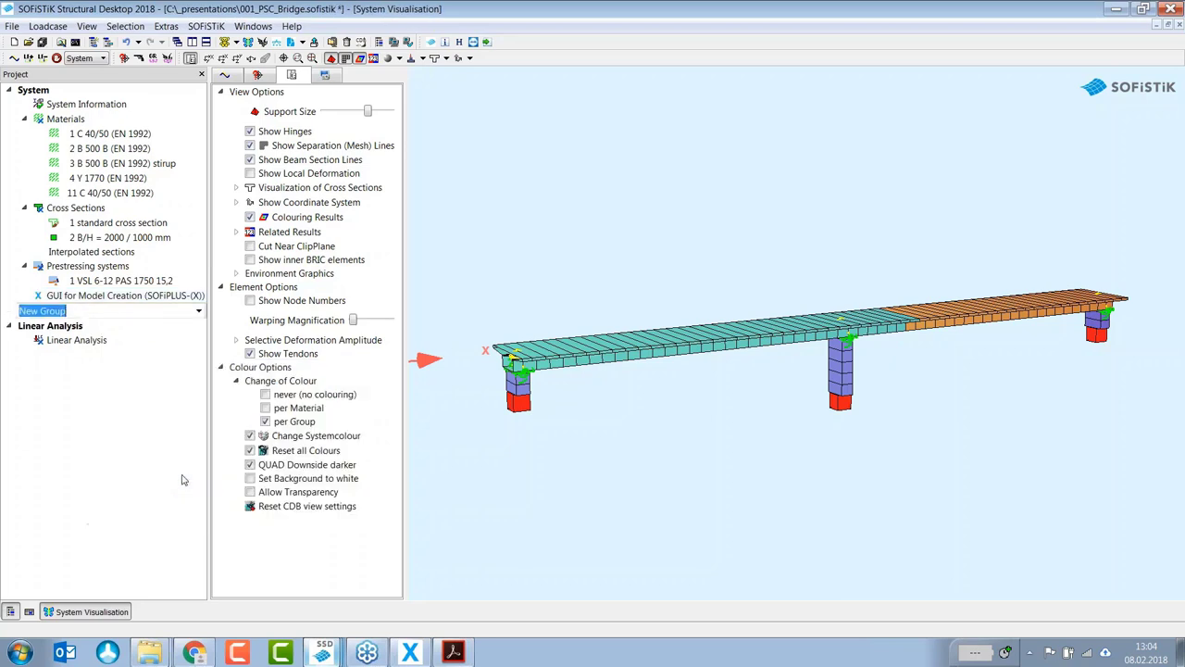
text(Construction Stage)
key(Return)
drag(86, 313, 37, 339)
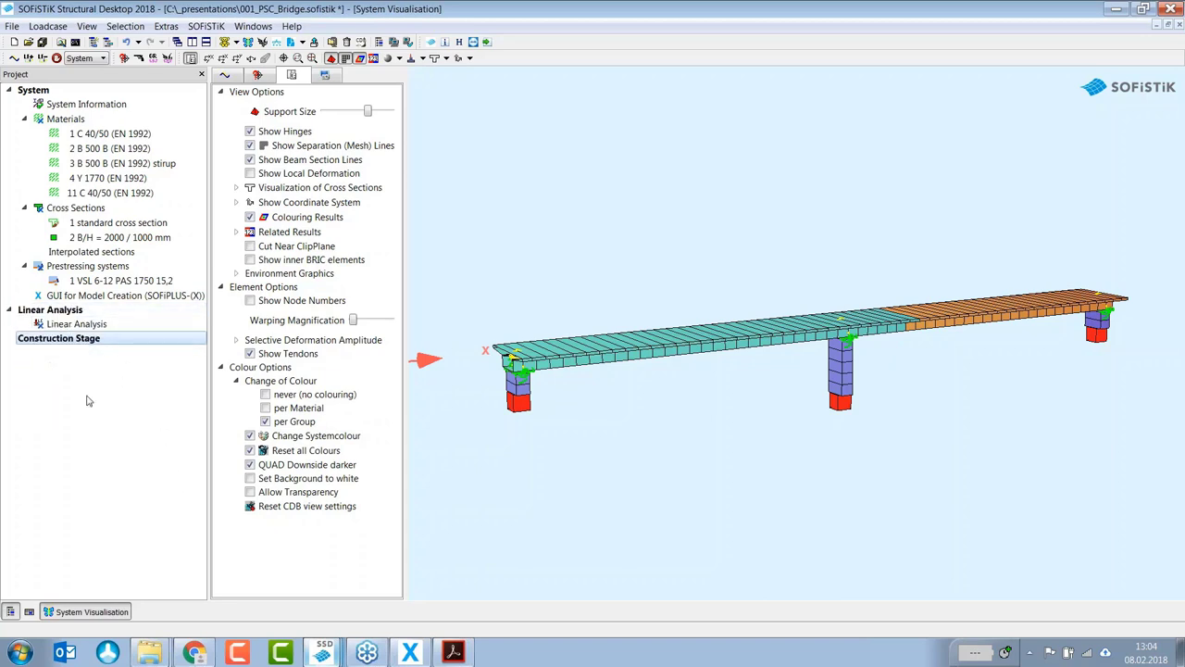
Step: Insert a CSM (Construction Stage Manager) task into the Construction Stage group and open it for editing
right_click(88, 366)
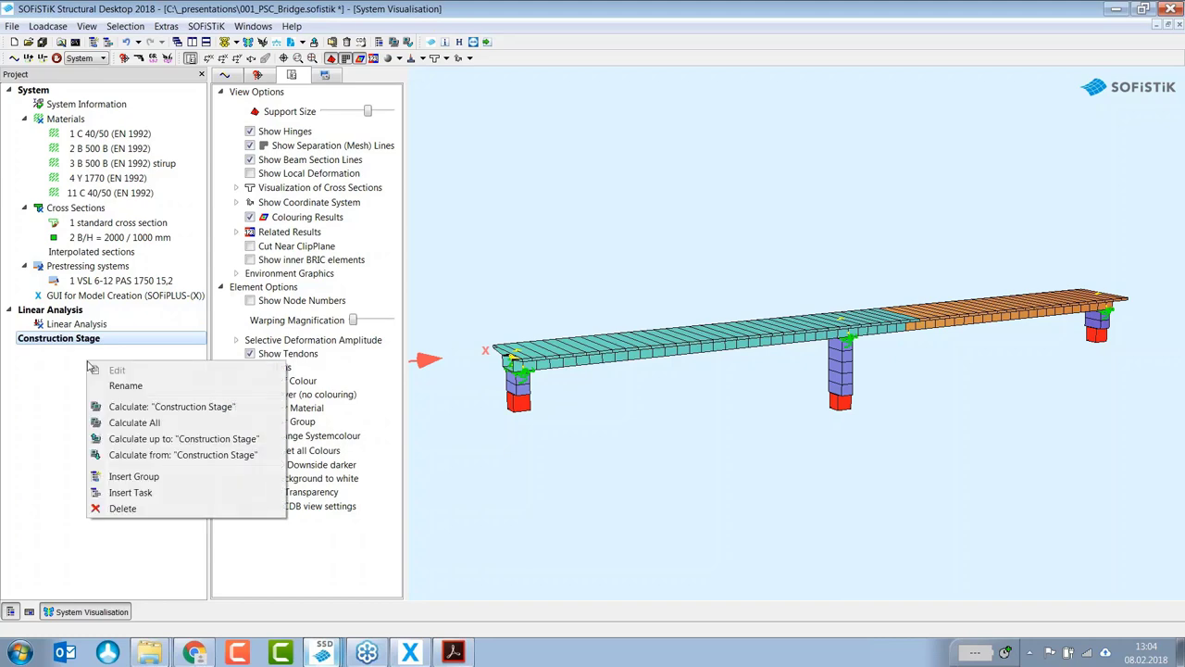
click(152, 492)
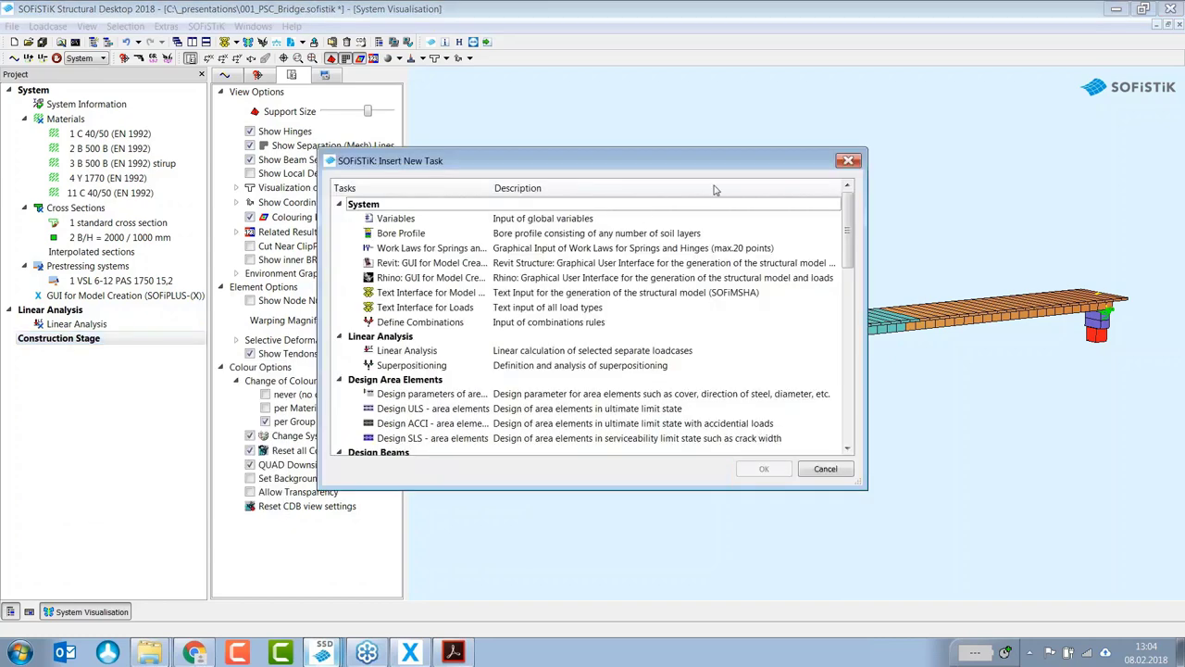
drag(850, 234, 826, 384)
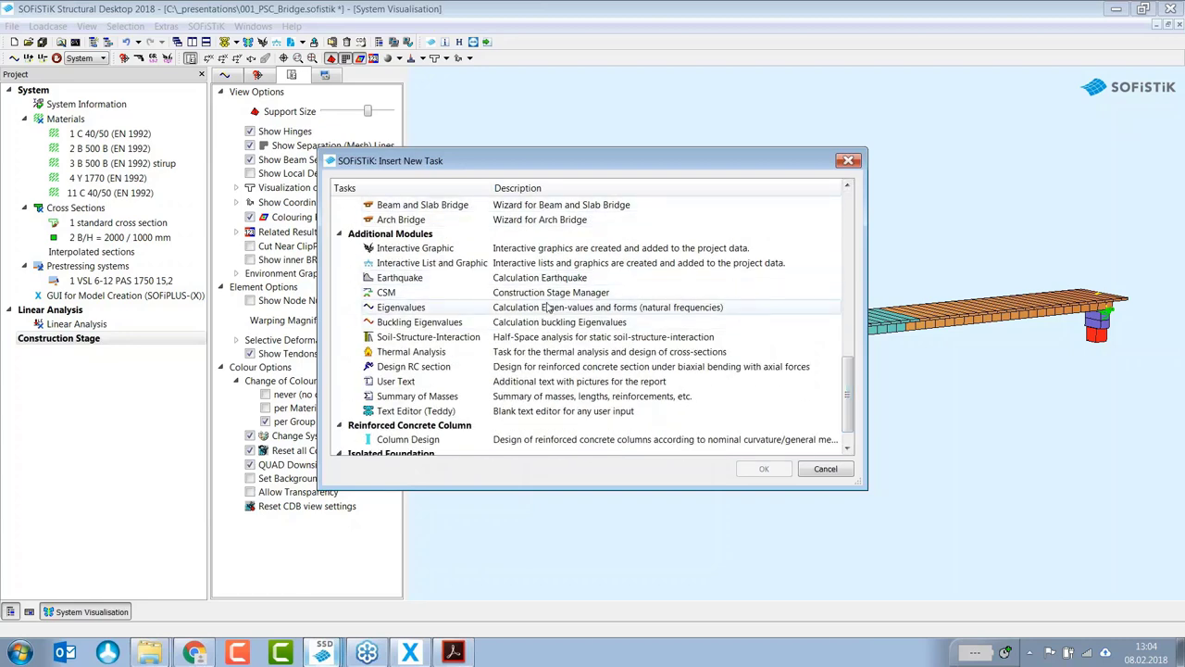
click(602, 295)
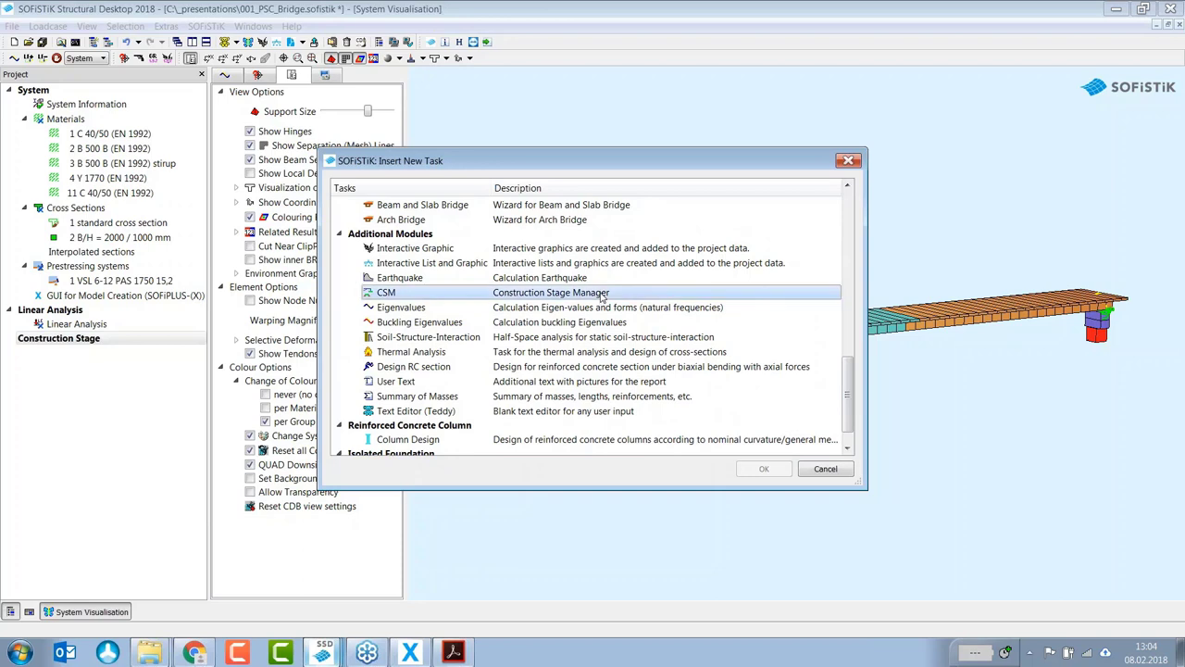
click(759, 467)
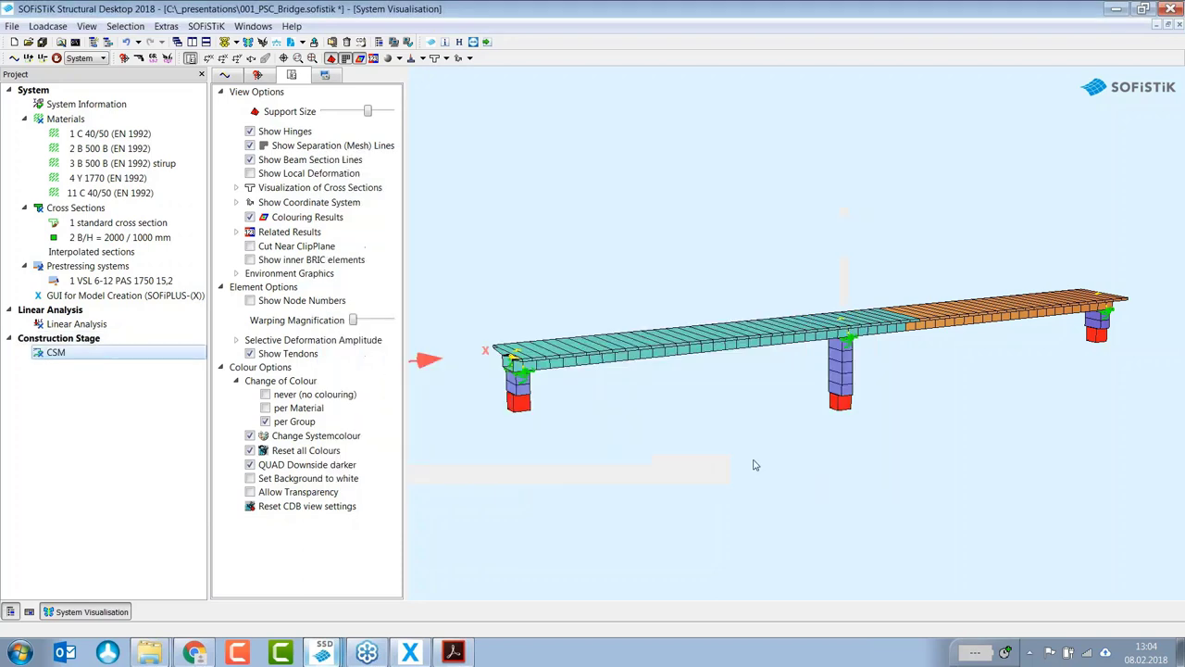
click(47, 358)
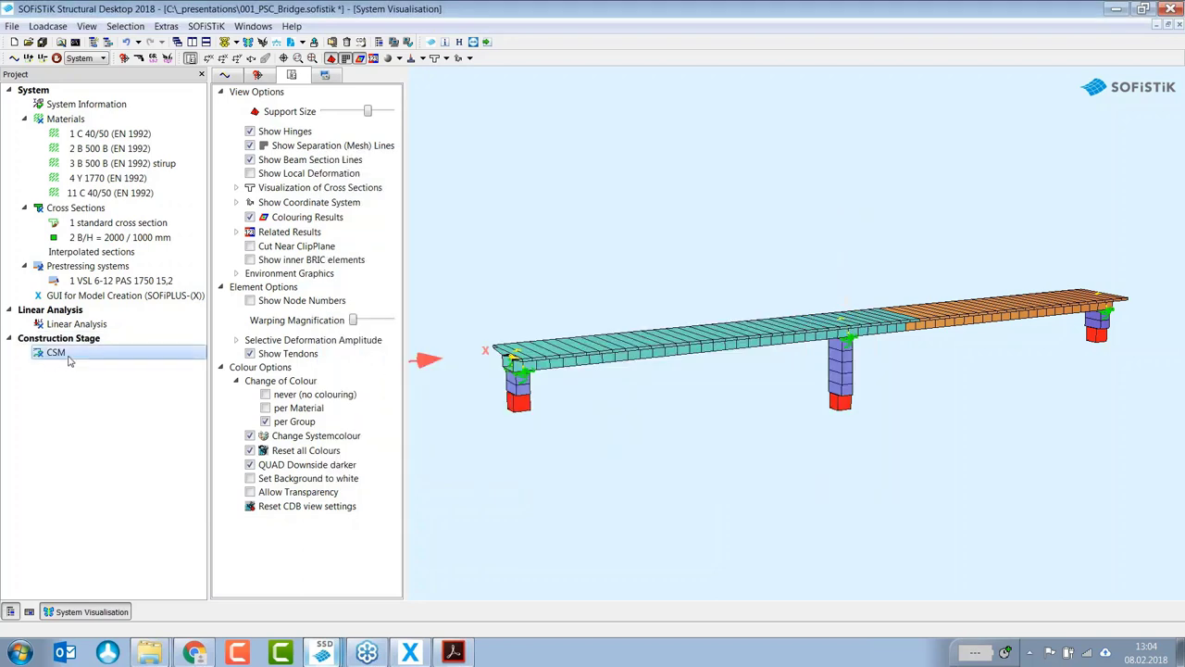
double_click(70, 360)
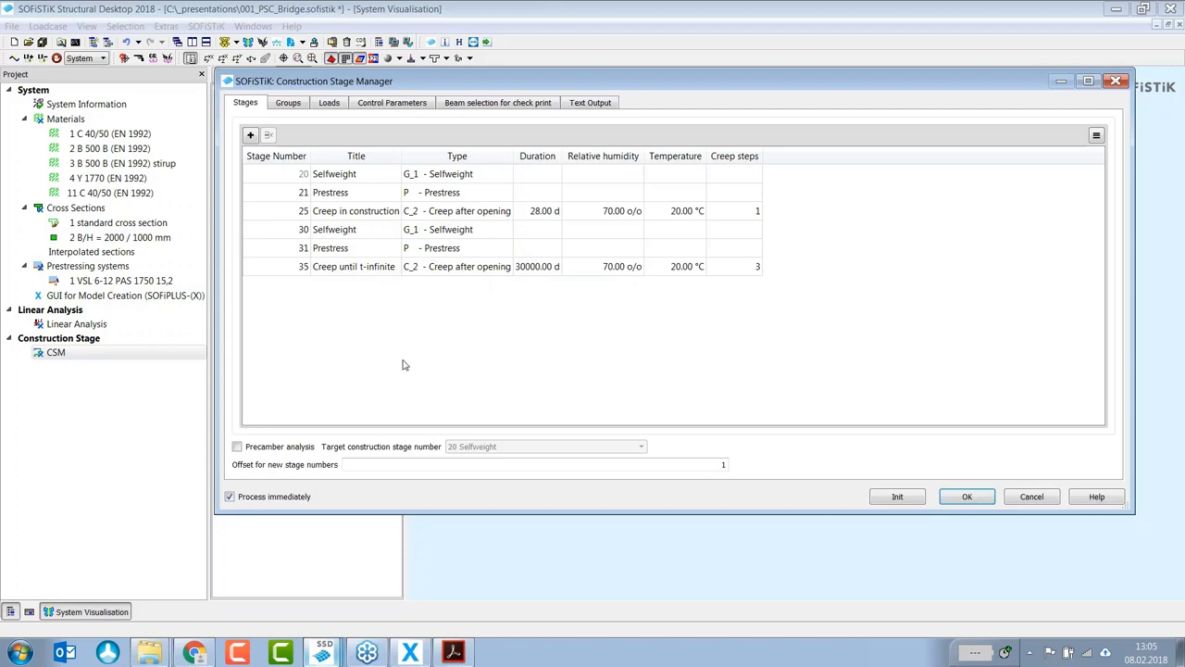
Step: Consult the Construction Stages - Summary slide in the PDF presentation and return to the 001_PSC_Bridge project in Structural Desktop
click(453, 652)
key(Page_Up)
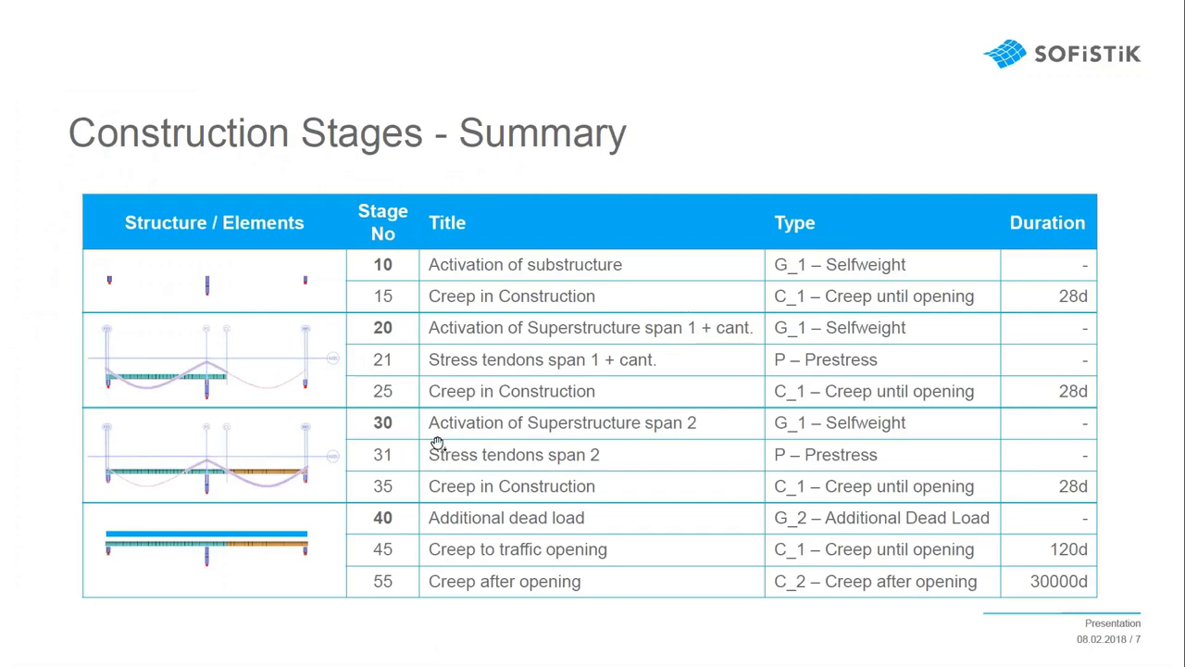
key(super)
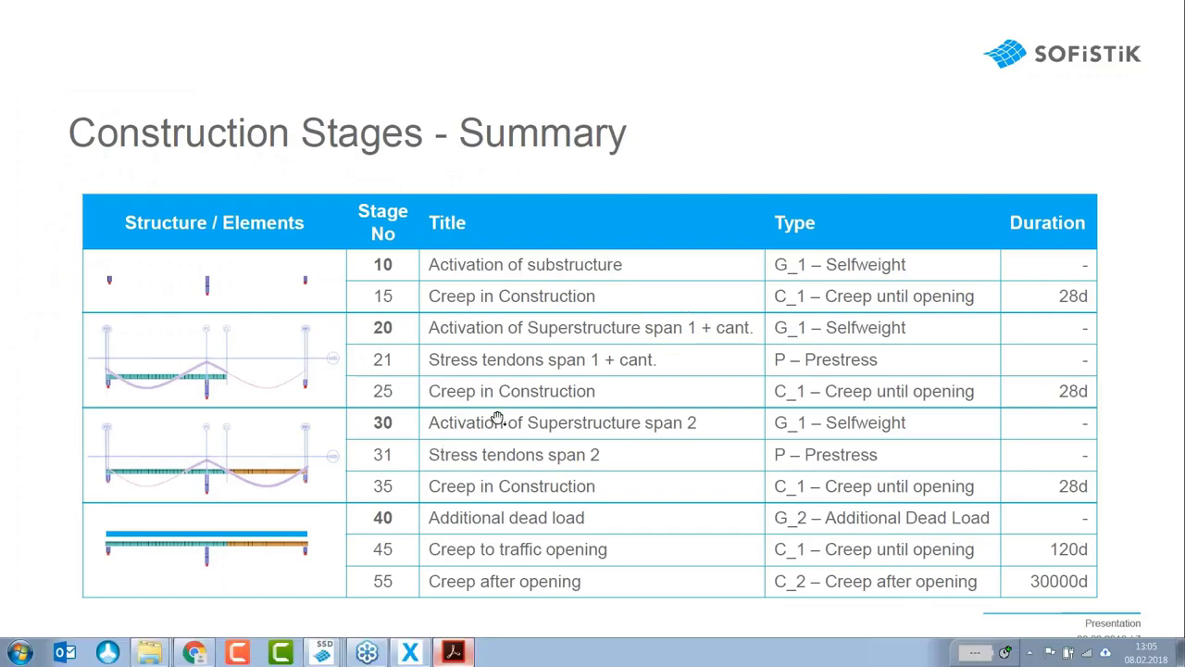
click(321, 655)
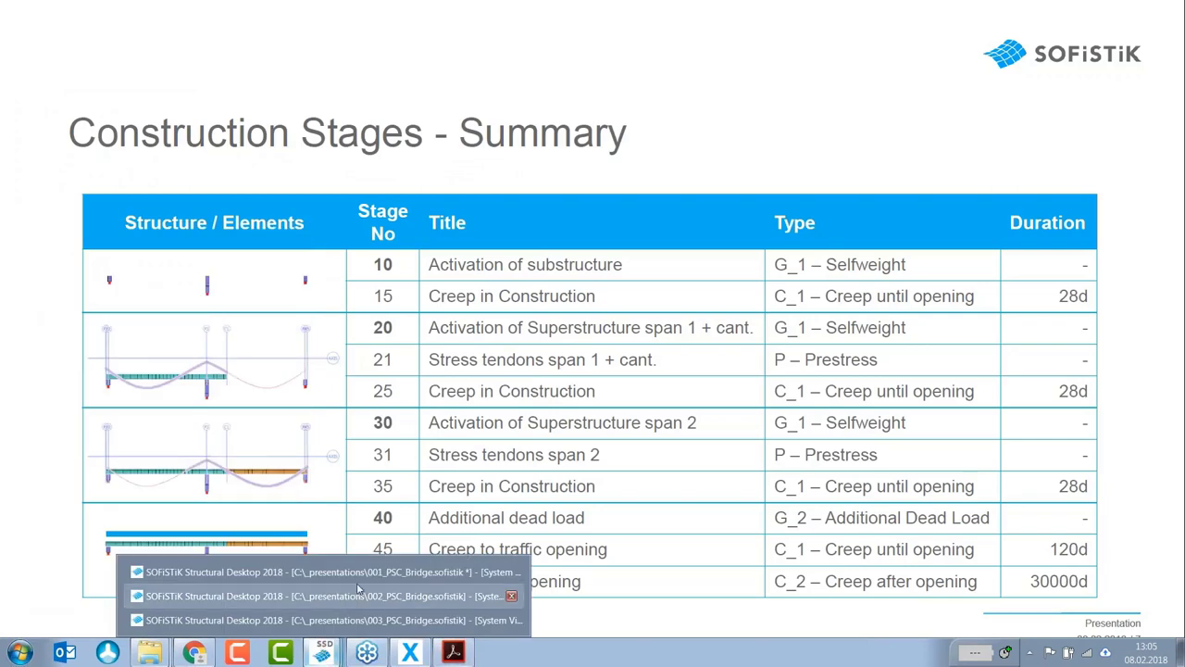
click(359, 578)
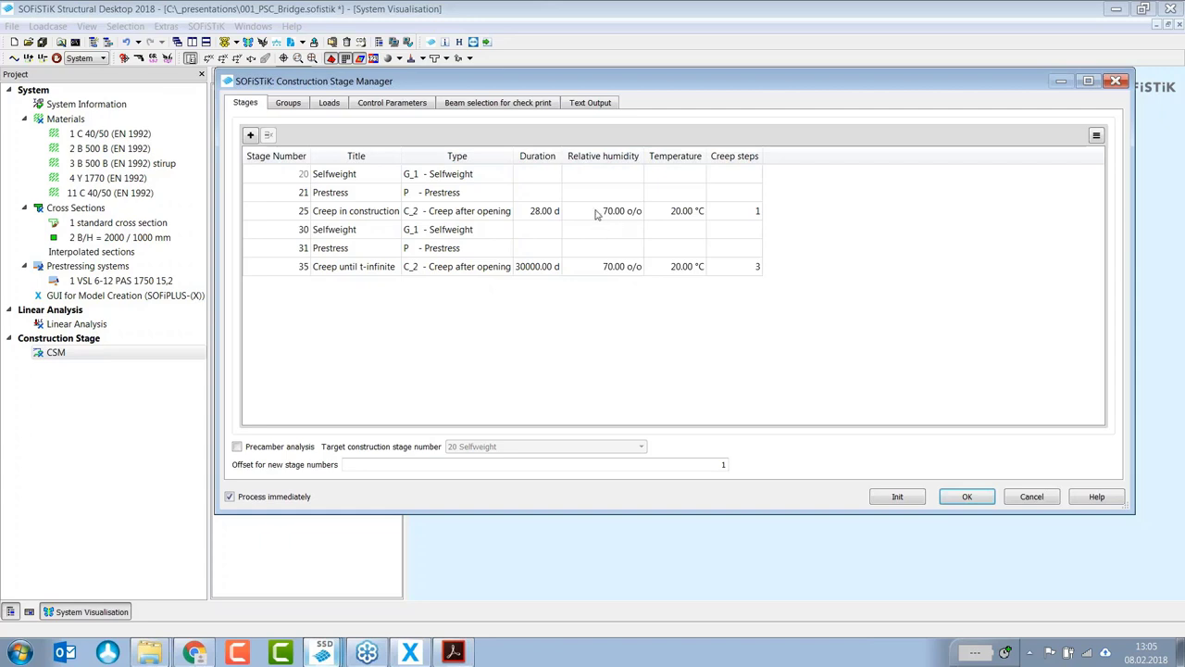
Step: Examine the type options available for construction stage 20 and the activation settings of the groups
click(490, 173)
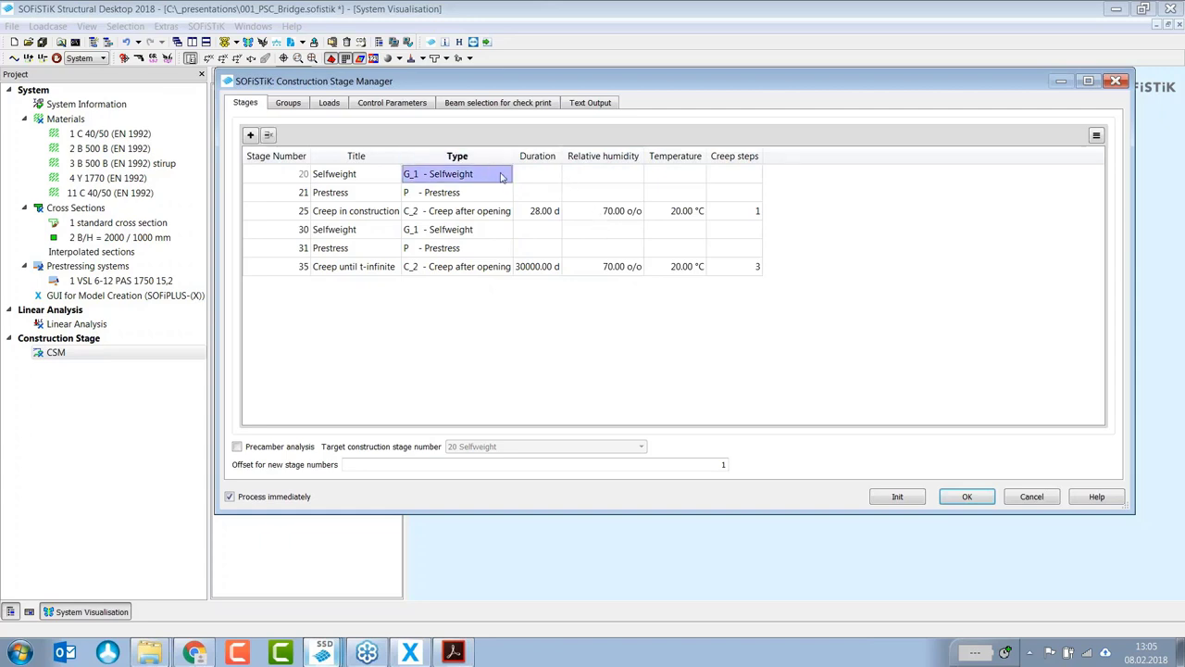
click(507, 176)
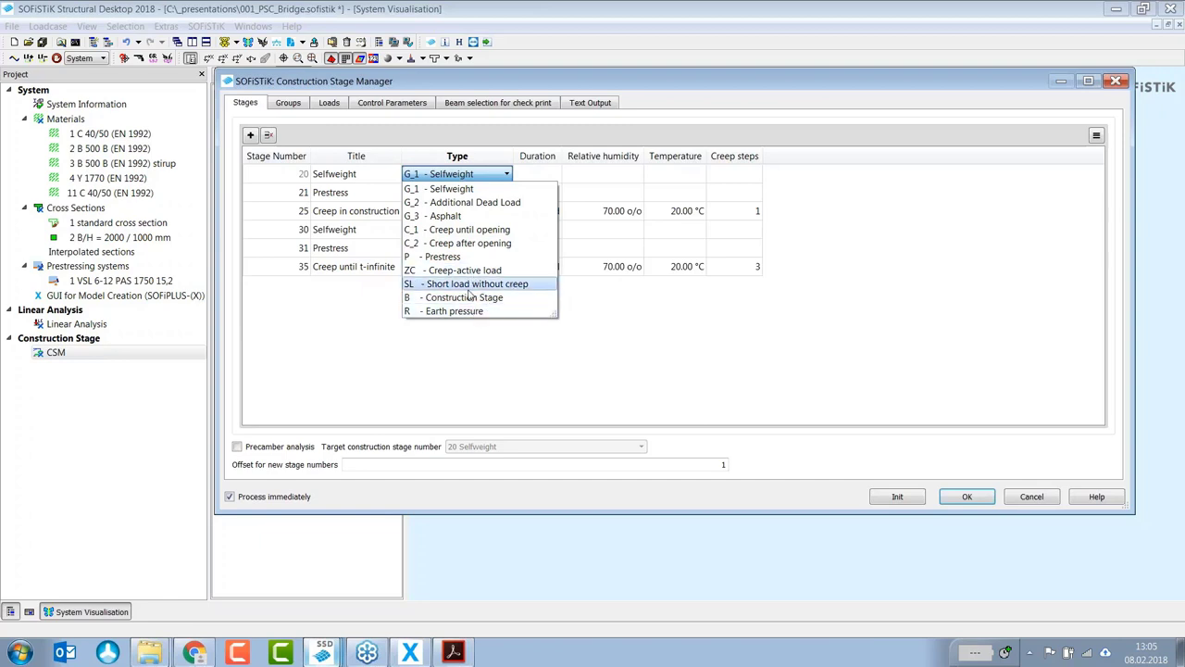
click(409, 357)
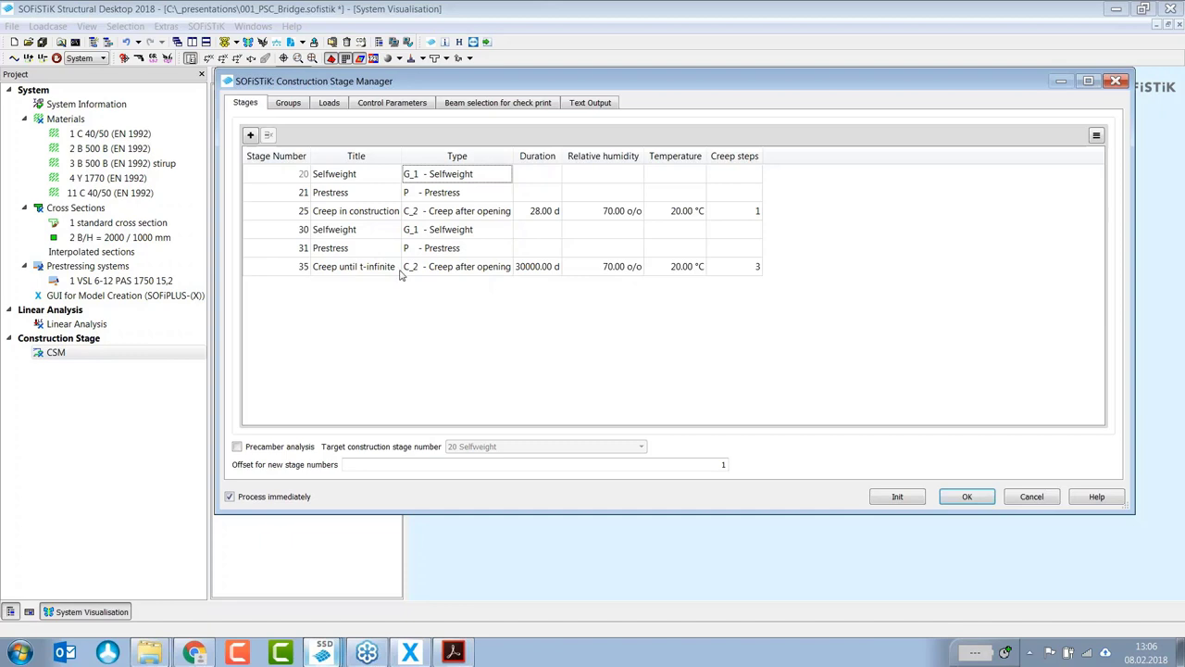
click(291, 106)
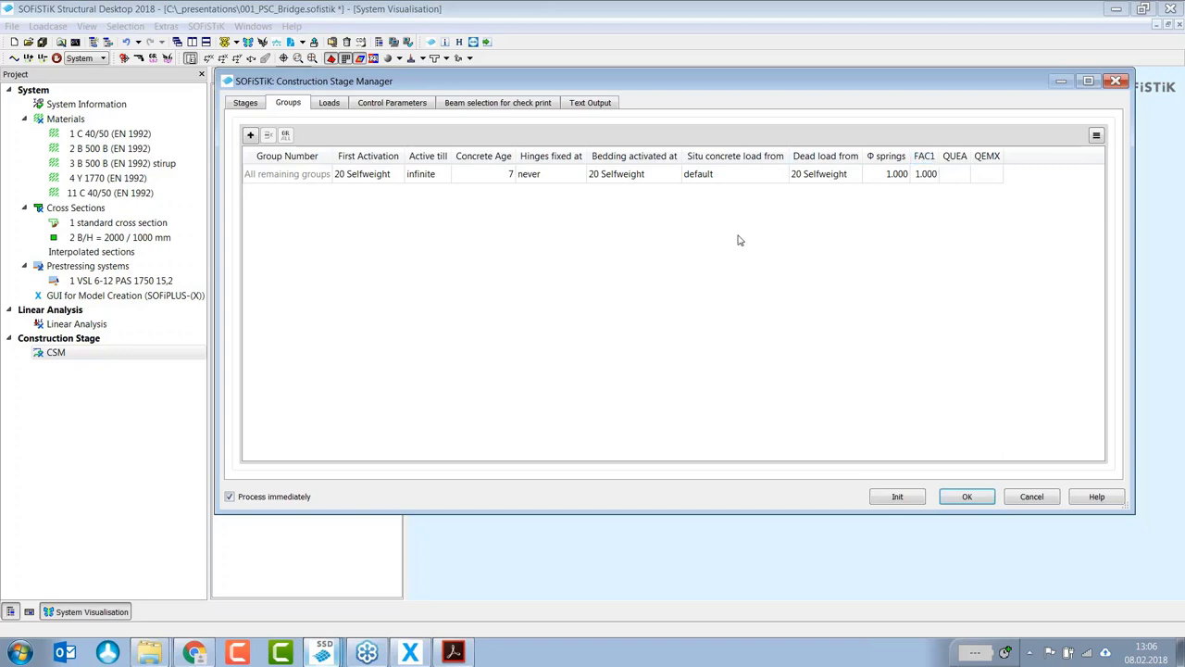
Step: Try a load entry with loadcase 2, additional dead load, examine its first-activation stage options and delete the entry
click(330, 104)
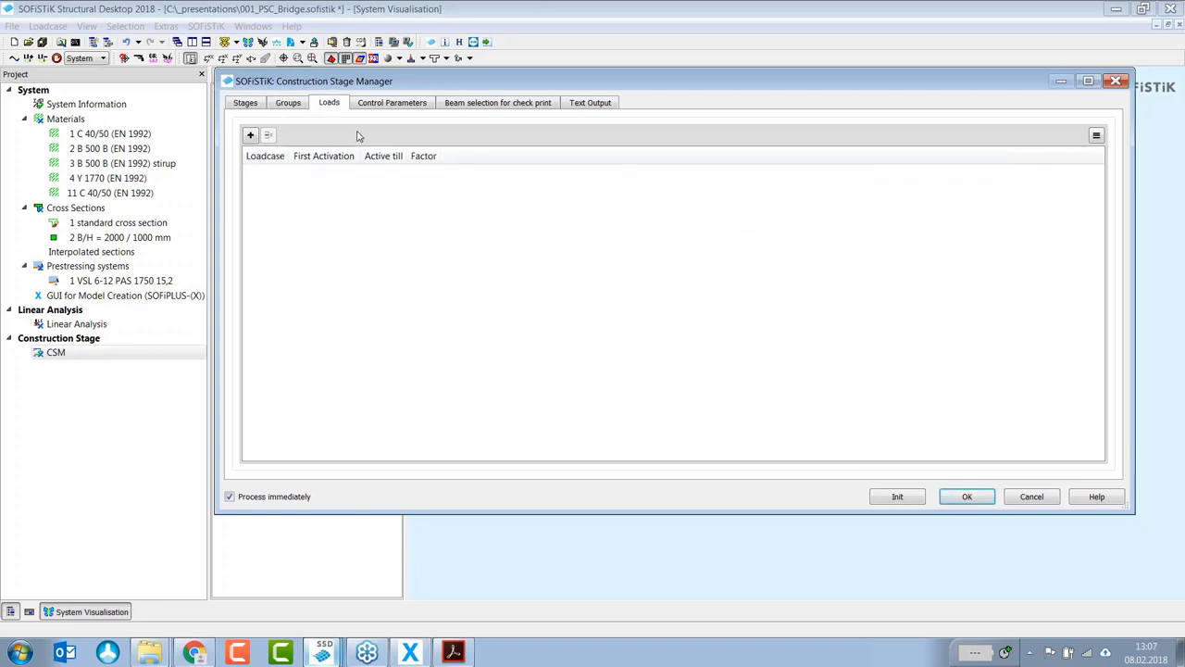
click(250, 137)
click(267, 185)
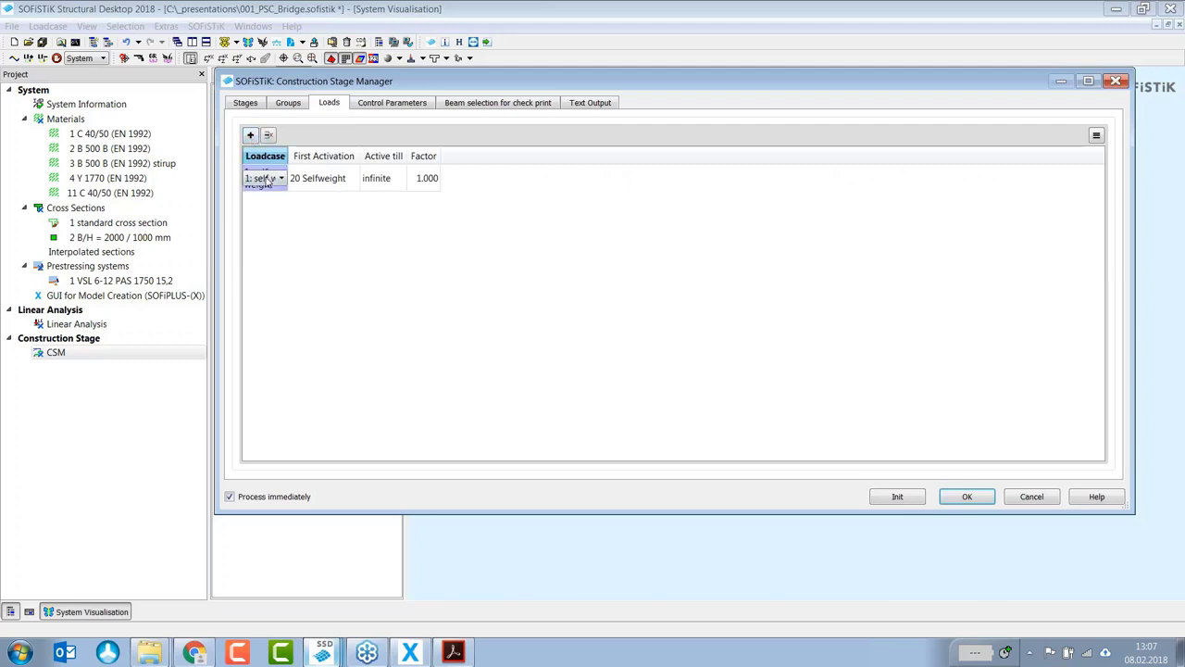
click(267, 181)
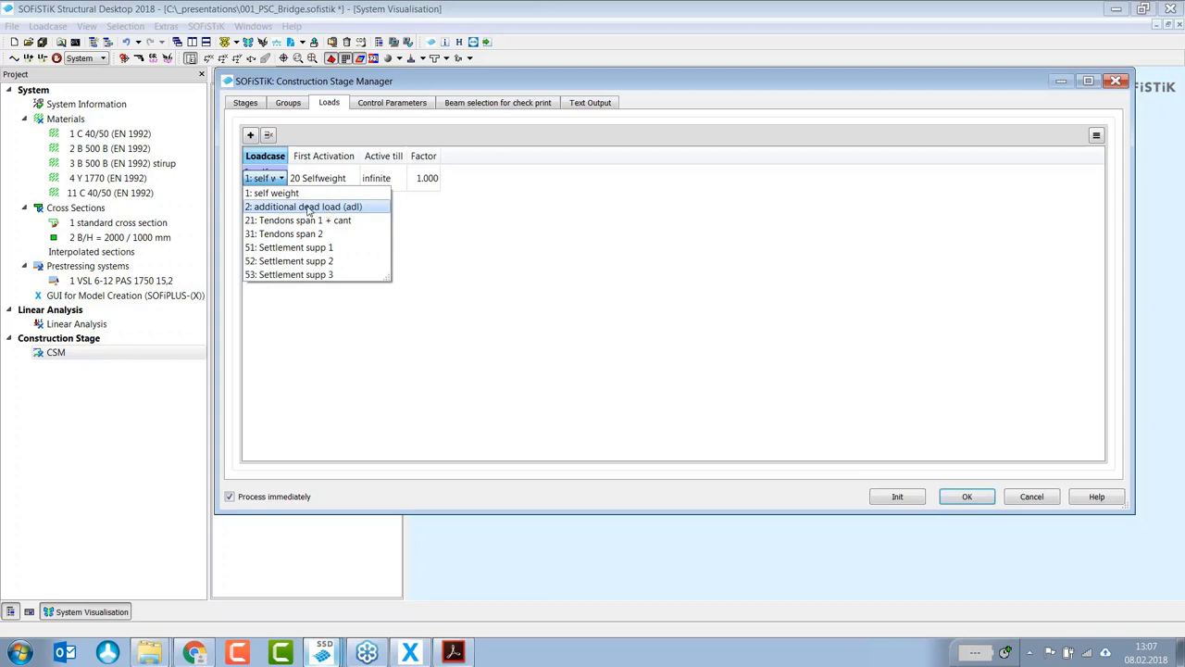
click(309, 207)
click(338, 194)
click(339, 194)
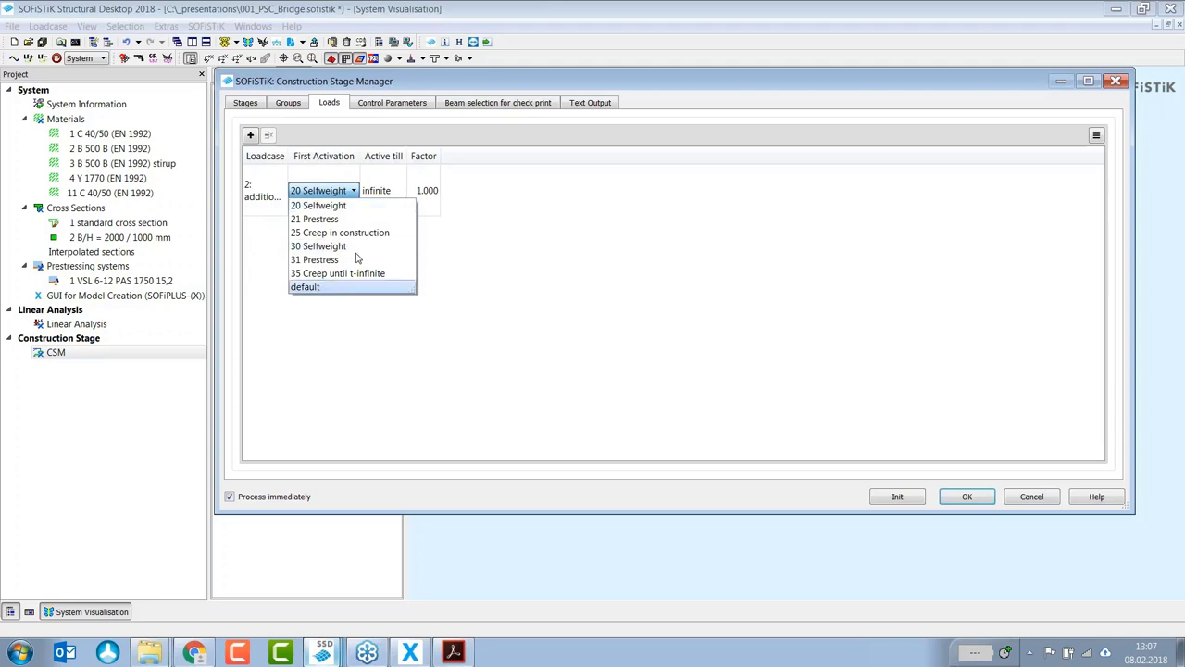
click(434, 233)
click(325, 202)
click(269, 136)
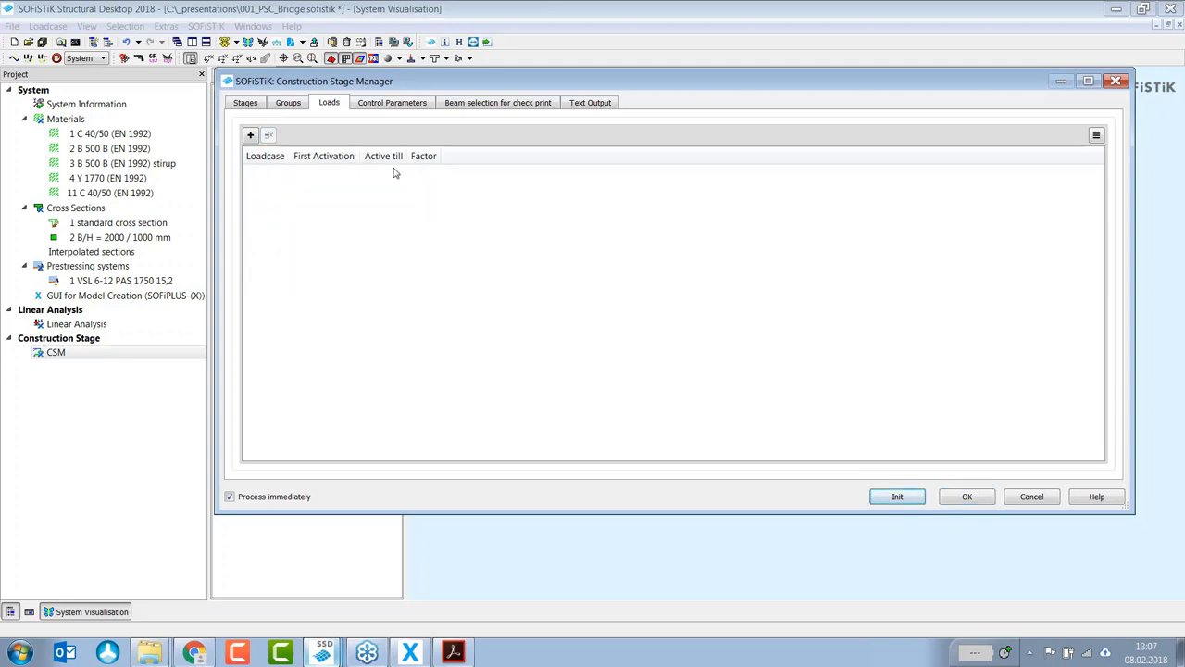
Step: Examine the CSM control parameters, and the actions and loadcases in the Loadcase Manager of SOFiPLUS-X
click(382, 103)
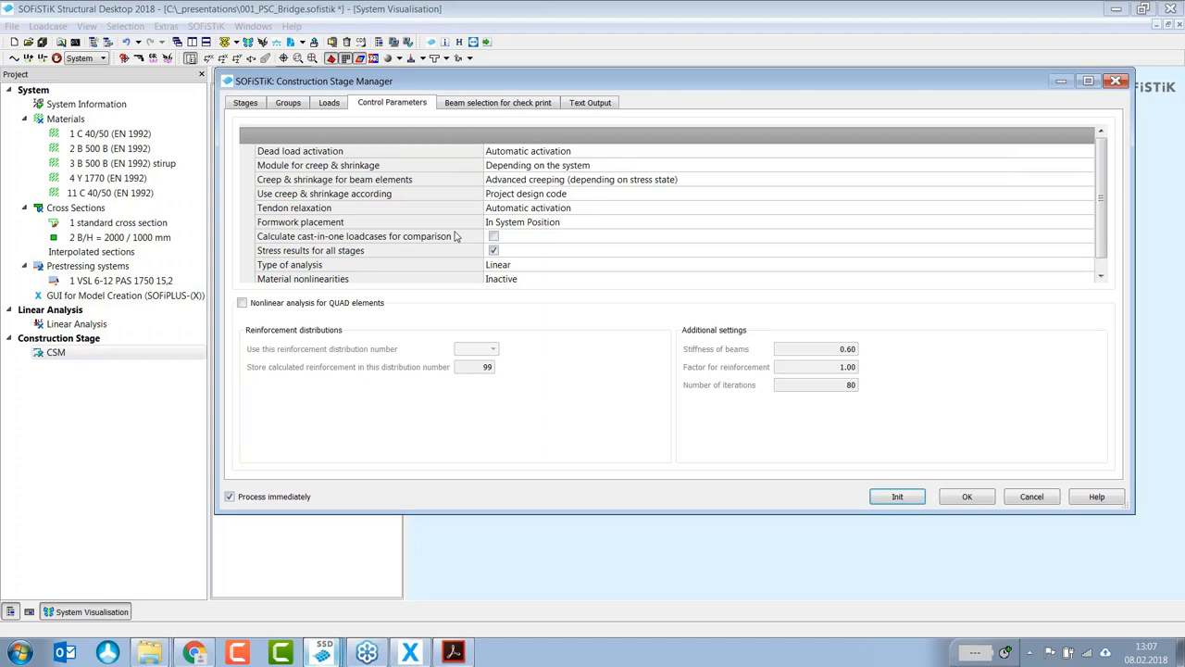
click(410, 654)
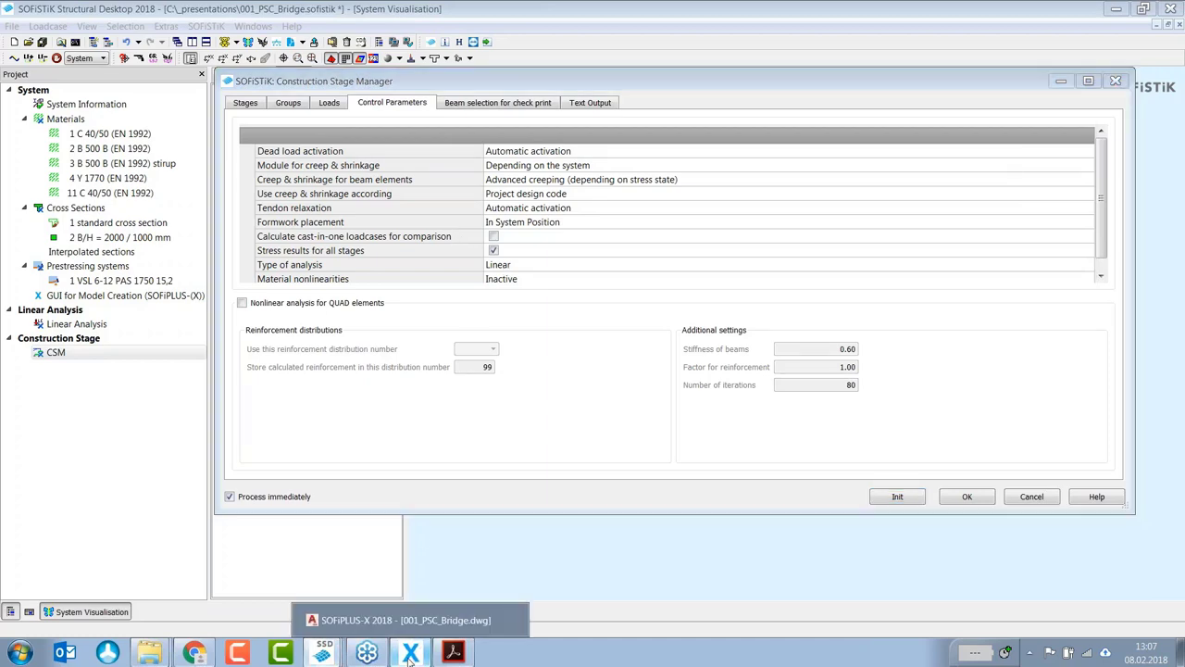
click(222, 311)
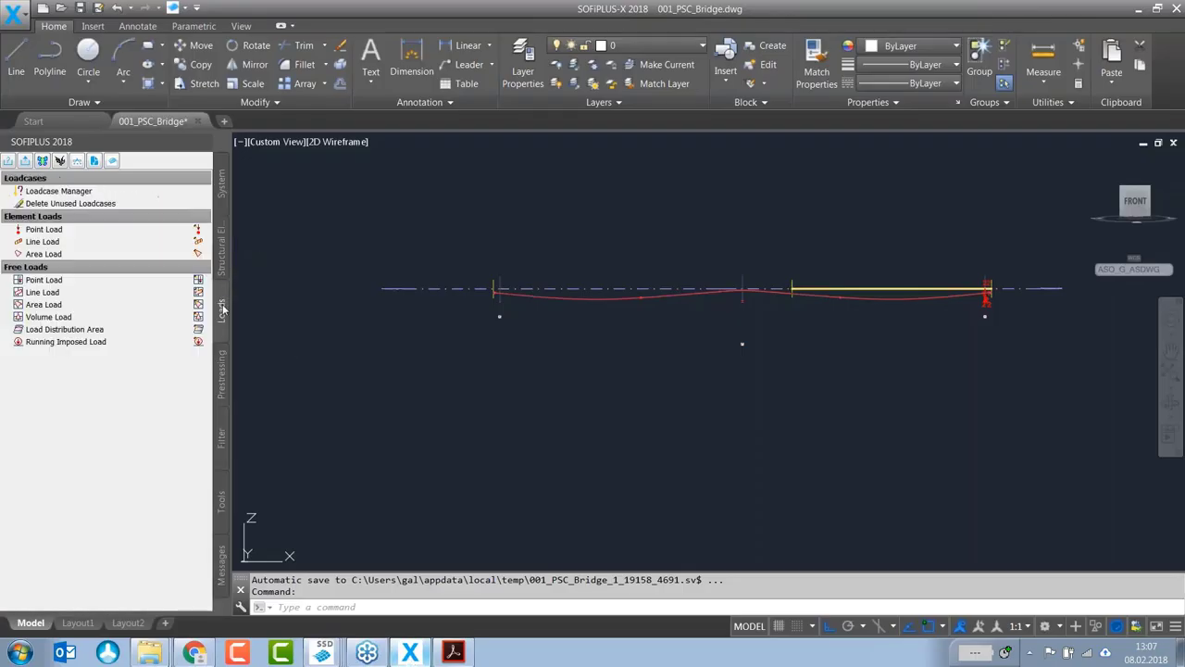
click(92, 192)
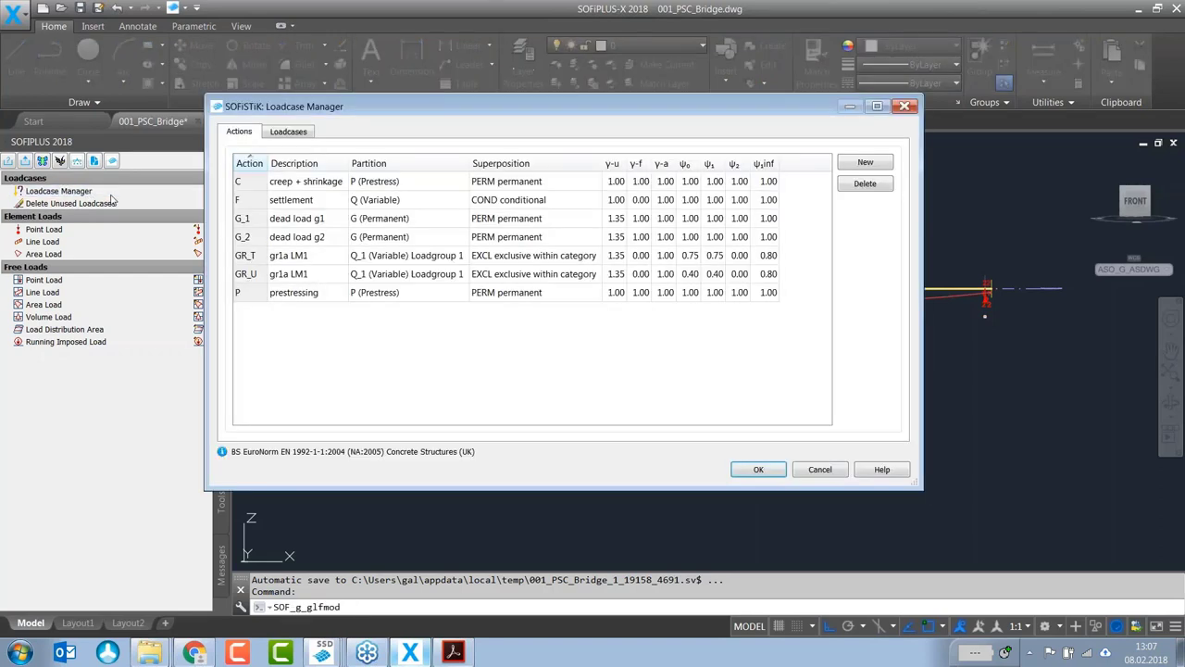
click(280, 134)
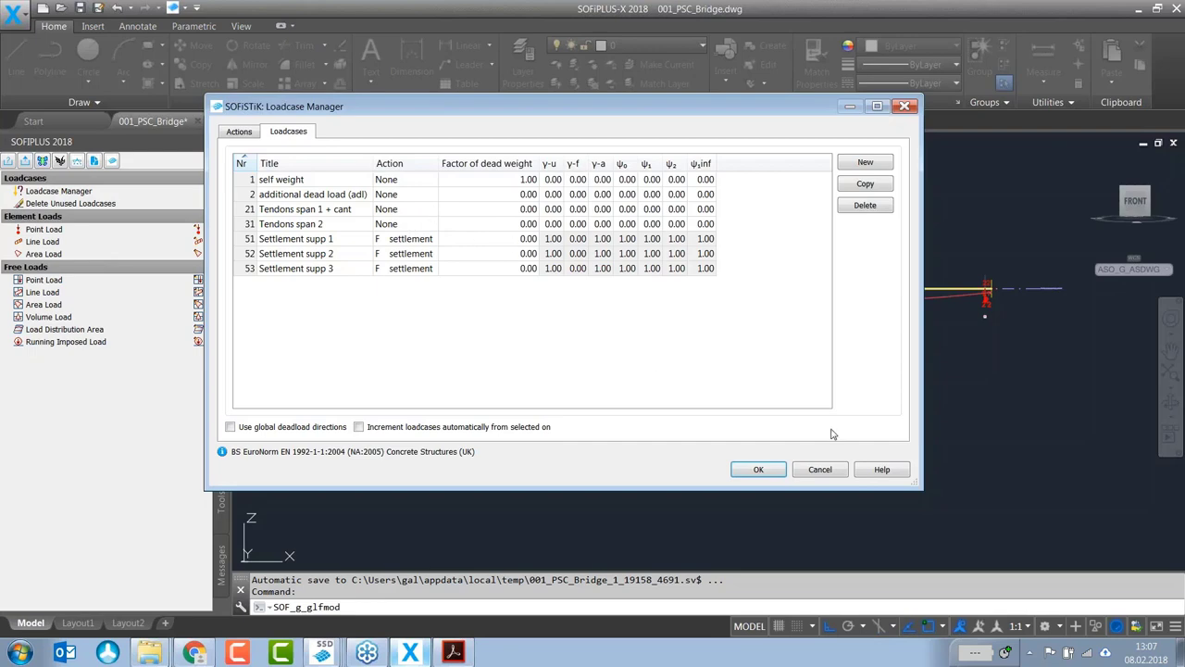
Step: Close the Loadcase Manager without changes and switch back to the Construction Stage Manager of the 001_PSC_Bridge project in Structural Desktop
click(819, 470)
mouse_move(324, 656)
click(333, 577)
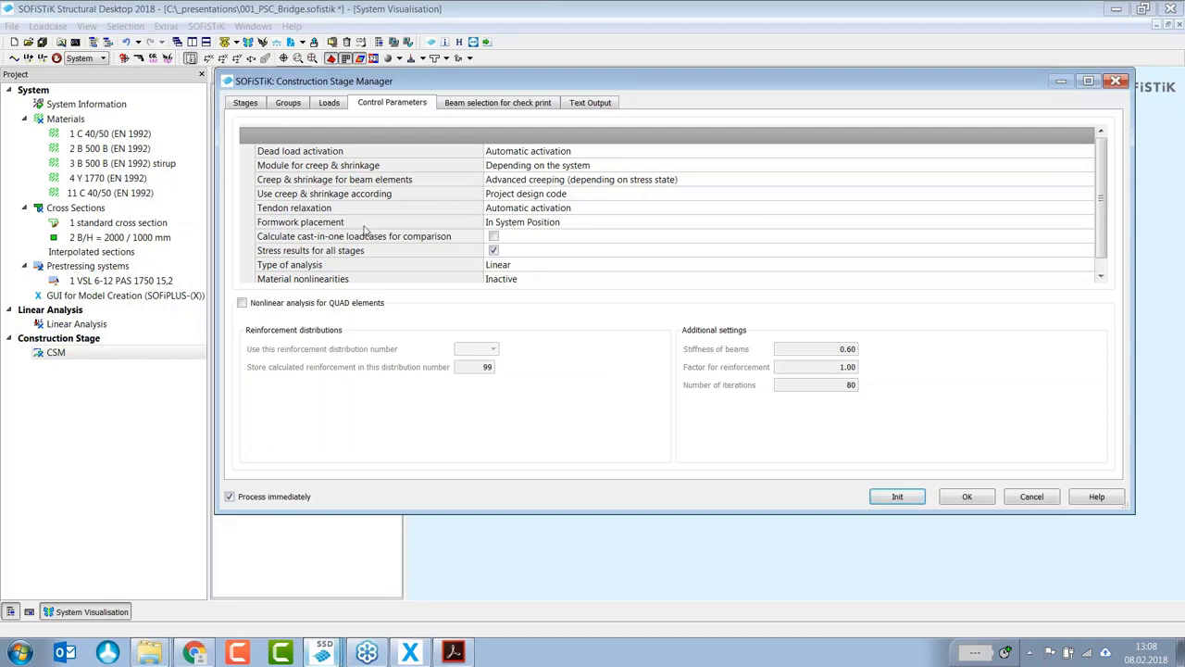
Step: Examine the formwork placement options and the remaining control parameters of the construction stage analysis
click(531, 228)
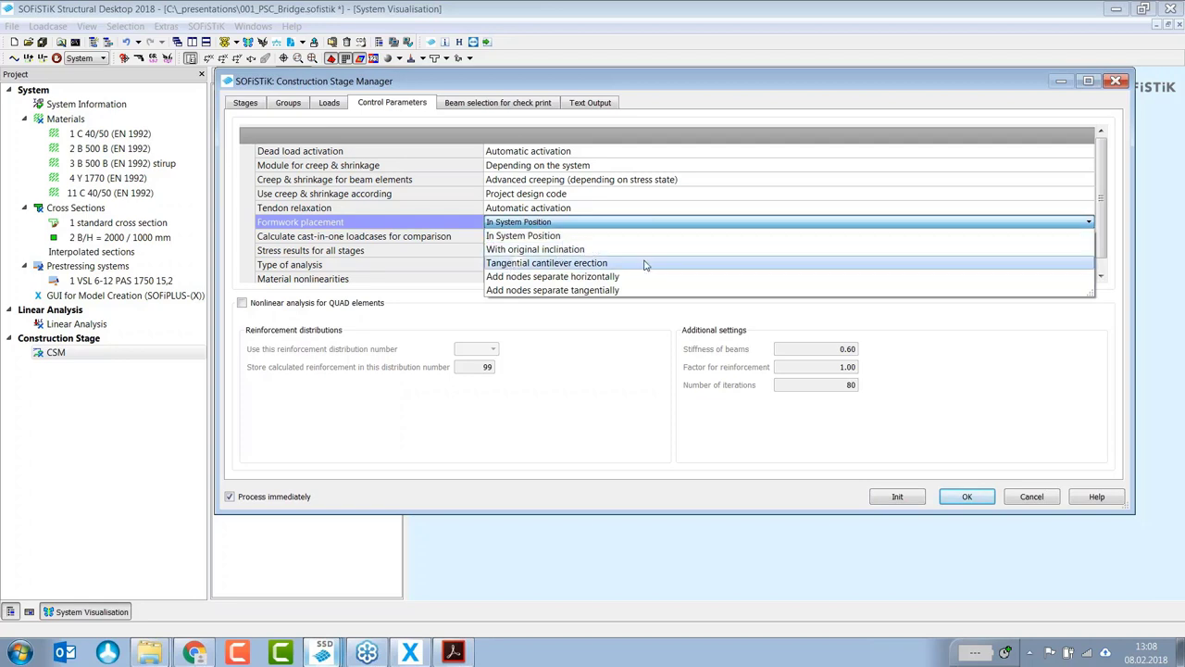
click(674, 95)
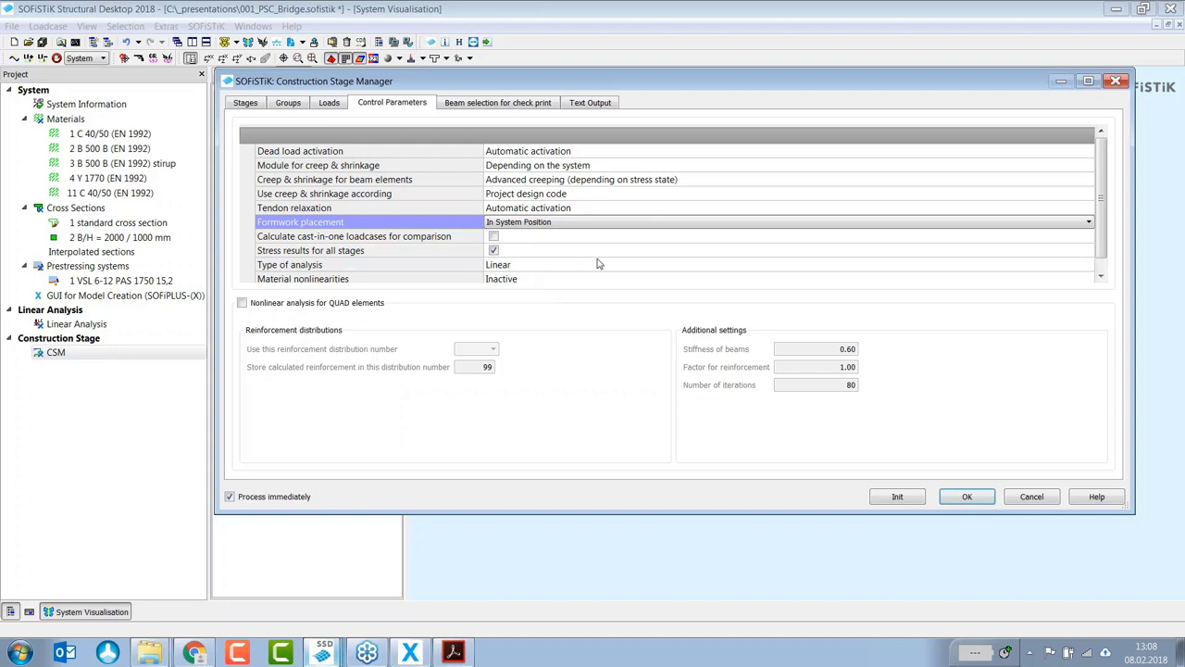
scroll(508, 270, down, 1)
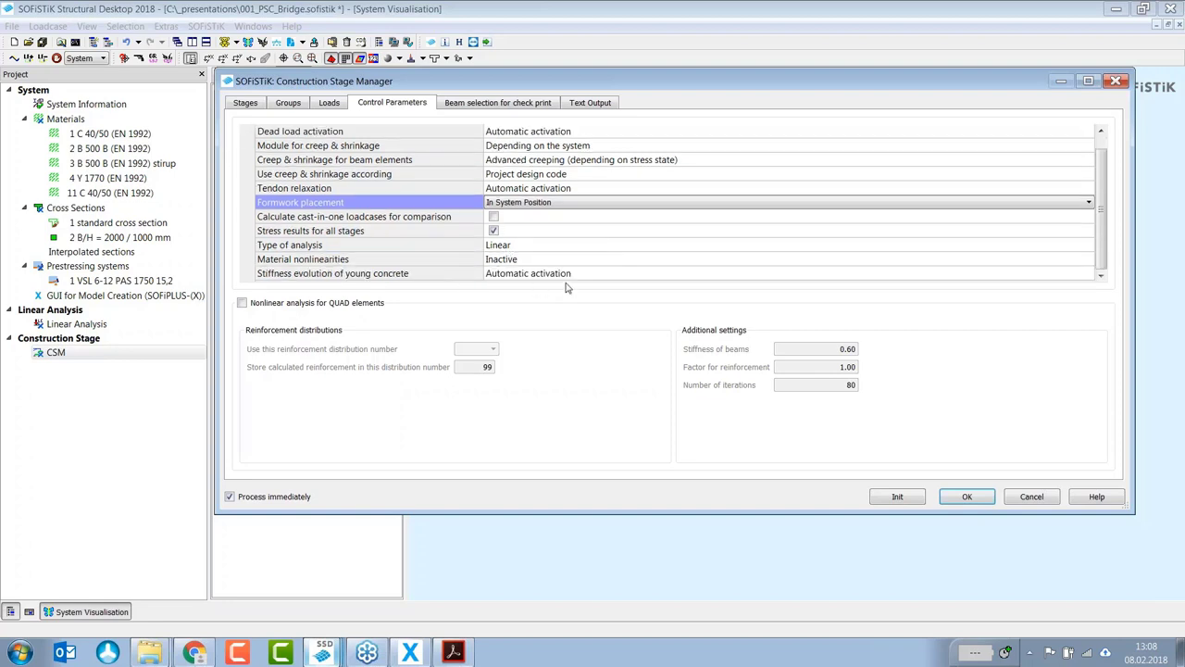
Step: Add beam element 200012 to the check print selection by picking it graphically in the bridge's first span
click(512, 106)
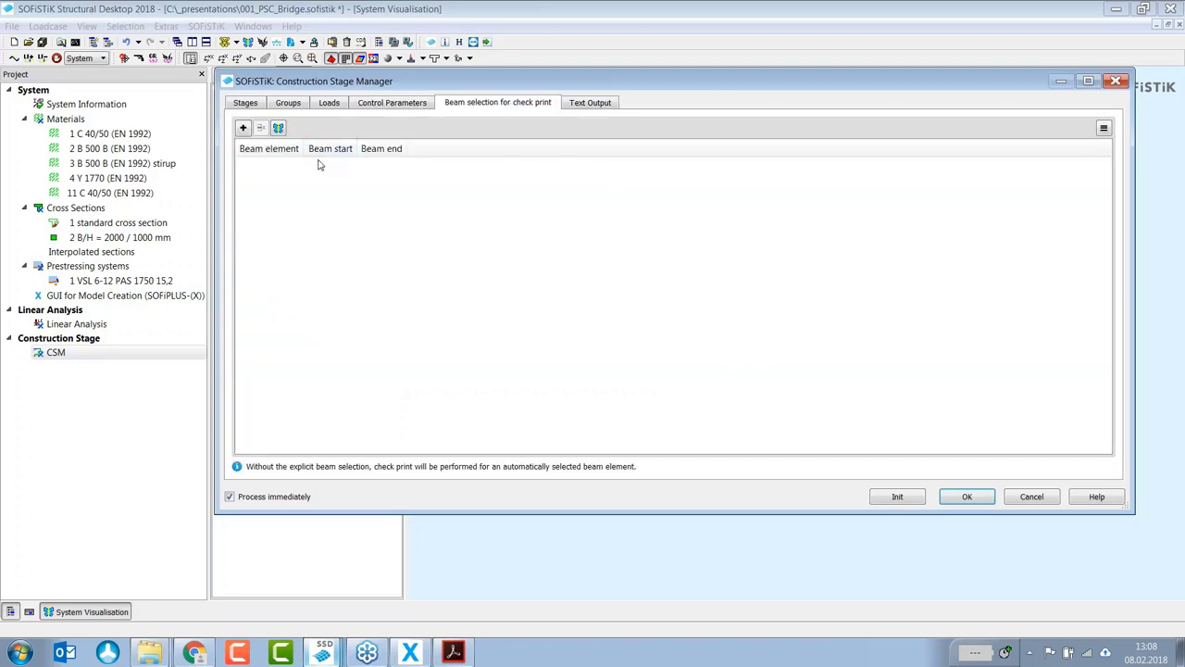
click(277, 129)
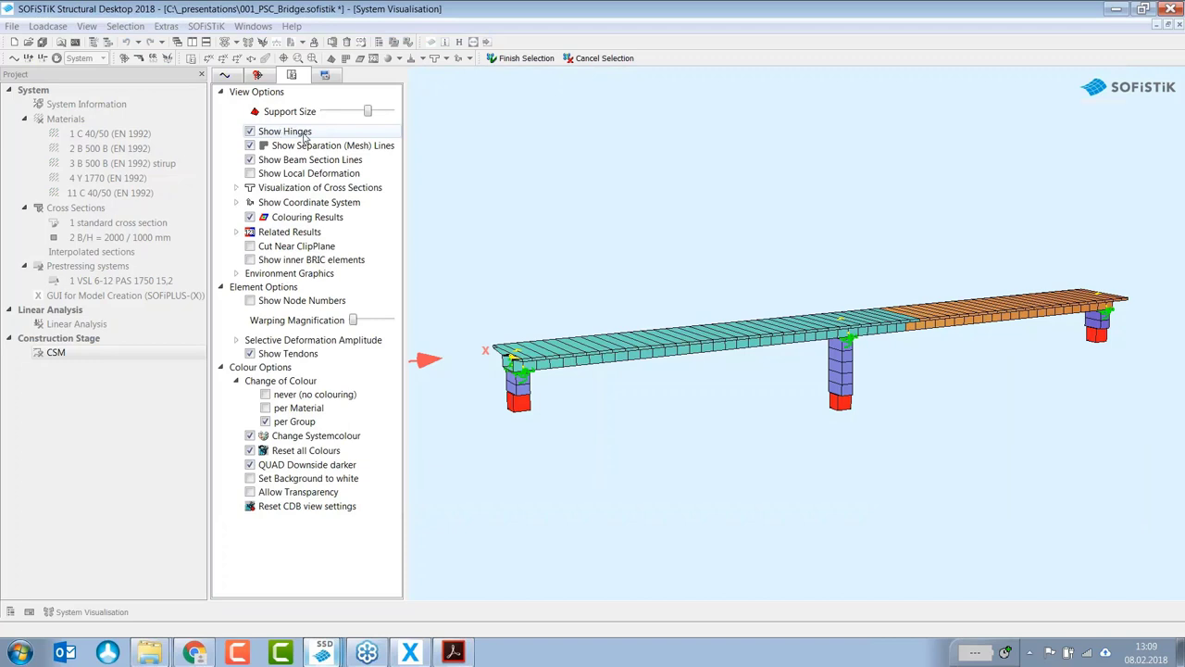
click(657, 341)
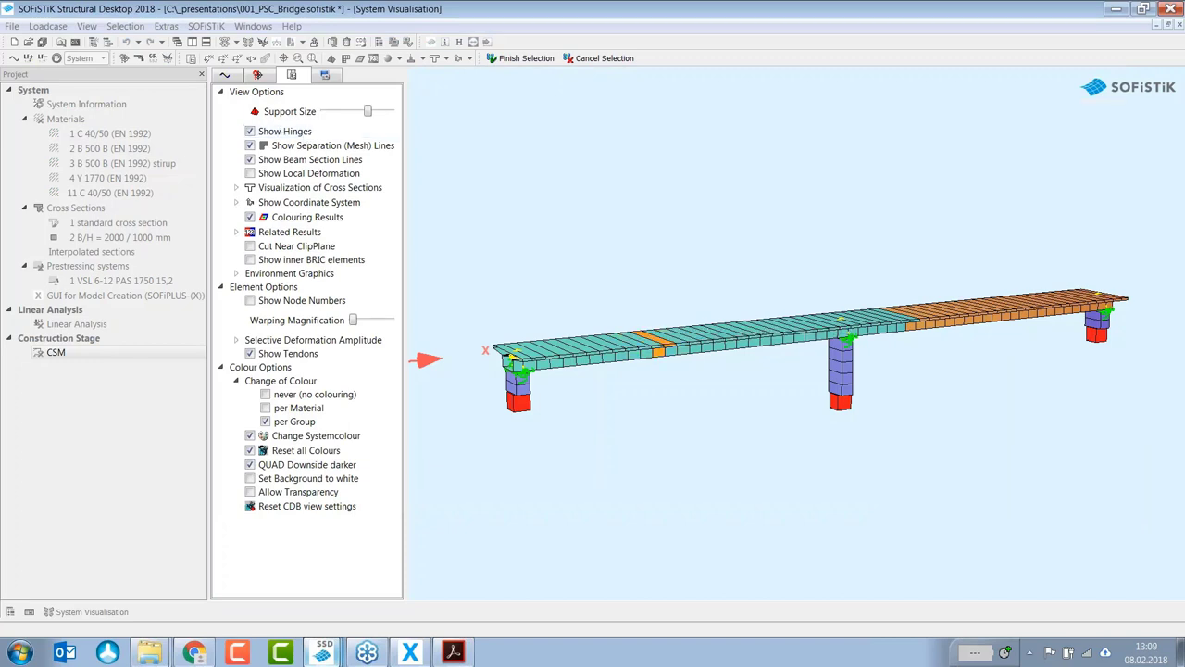
click(545, 61)
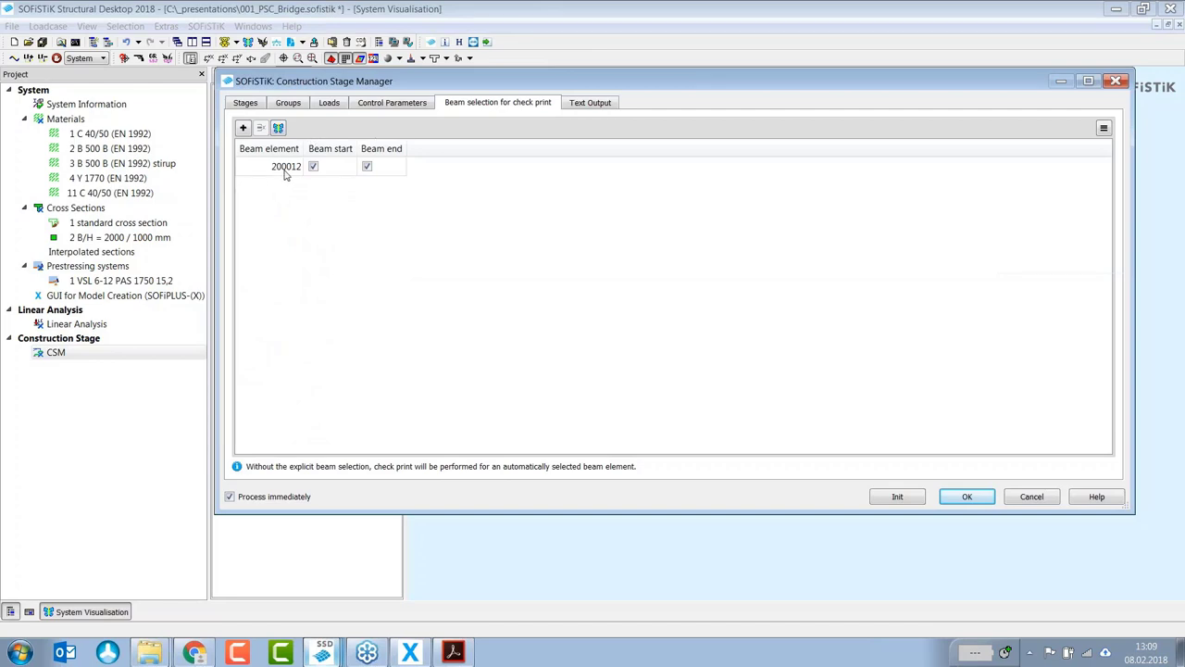
Step: Review the text output settings and the stage list, and accept the Construction Stage Manager settings with immediate processing
click(601, 106)
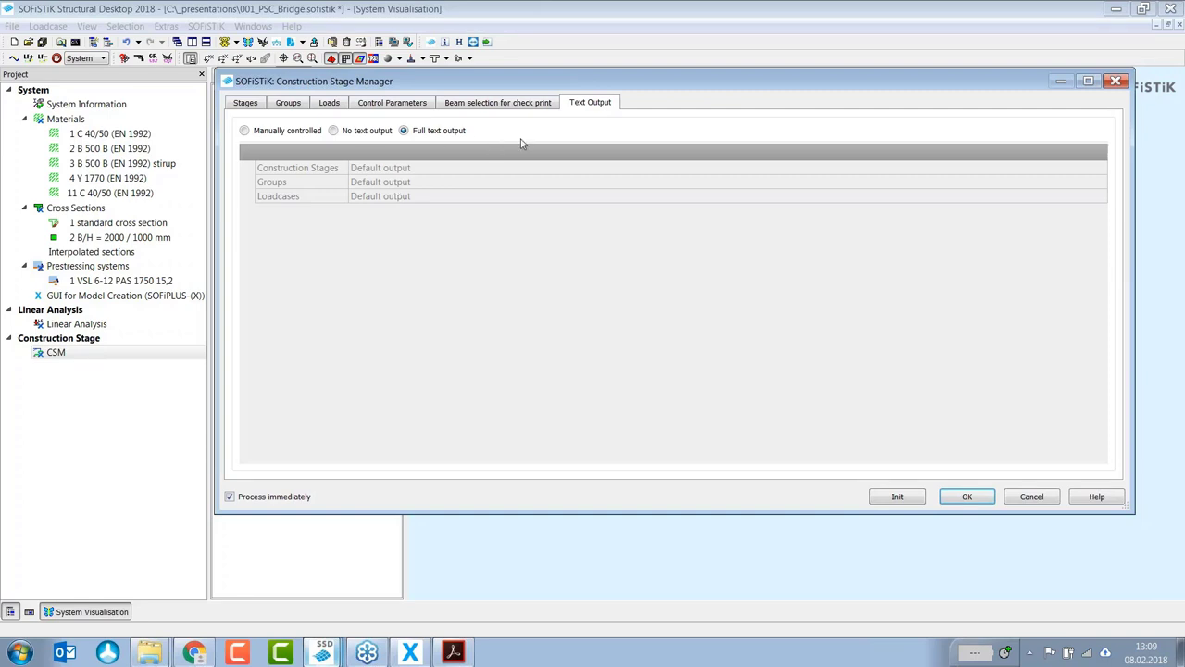
click(247, 103)
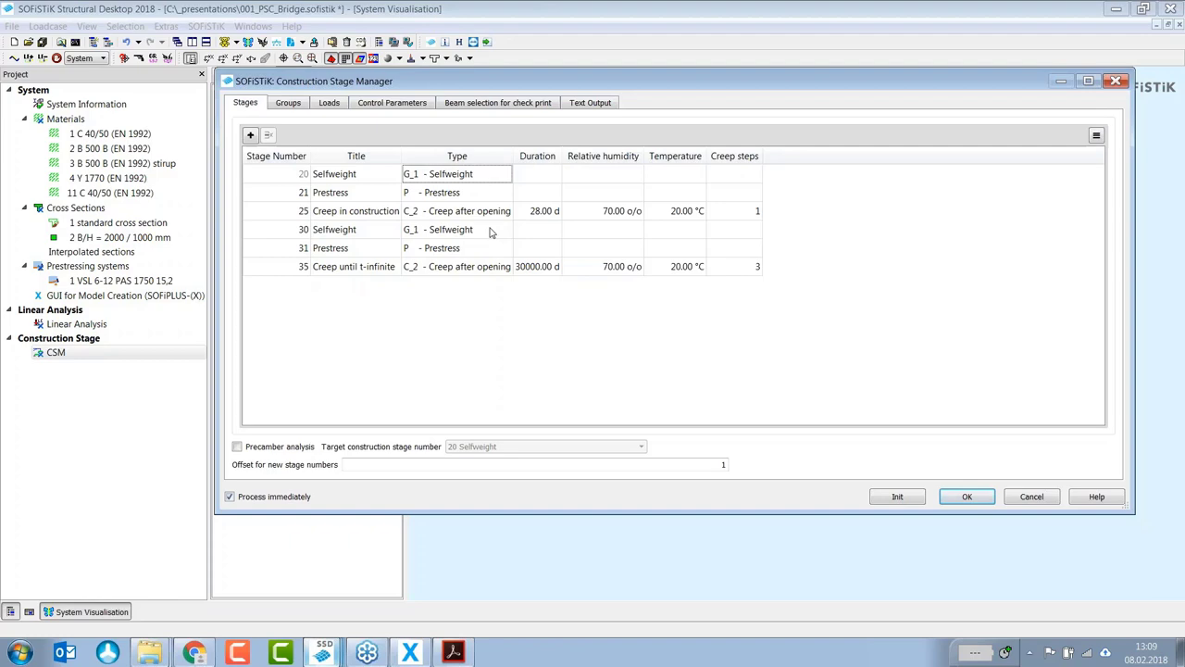
click(969, 497)
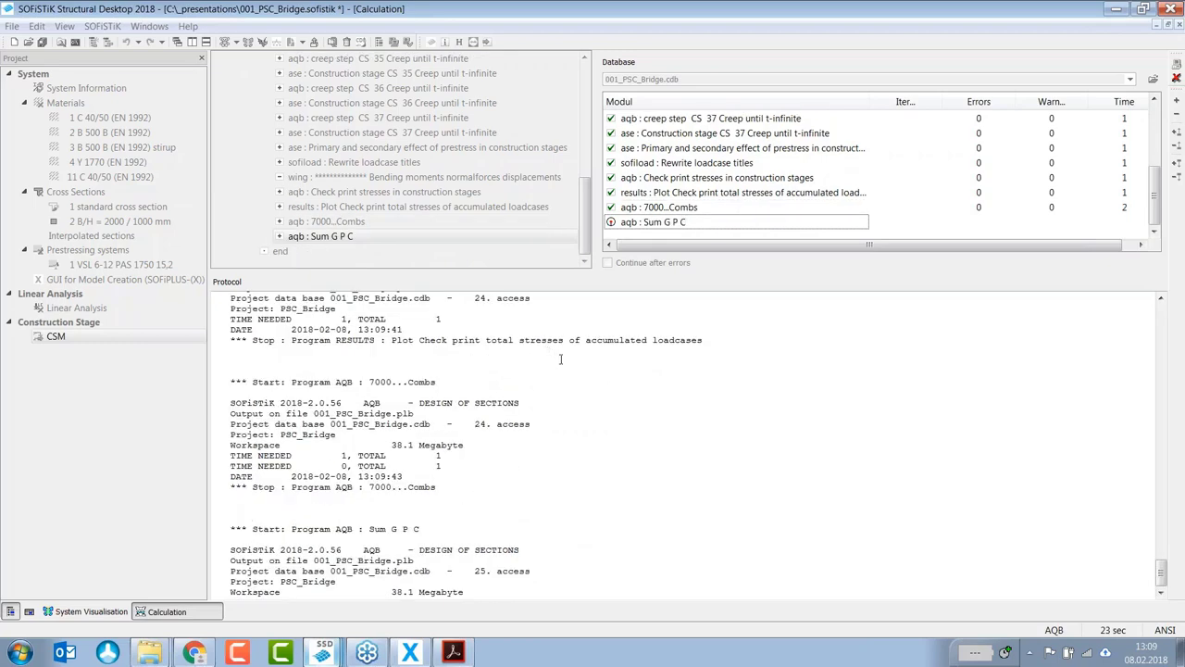
Step: Animate the deformation of loadcase 4020 Selfweight in the System Visualisation with a fixed amplitude of 200
click(89, 613)
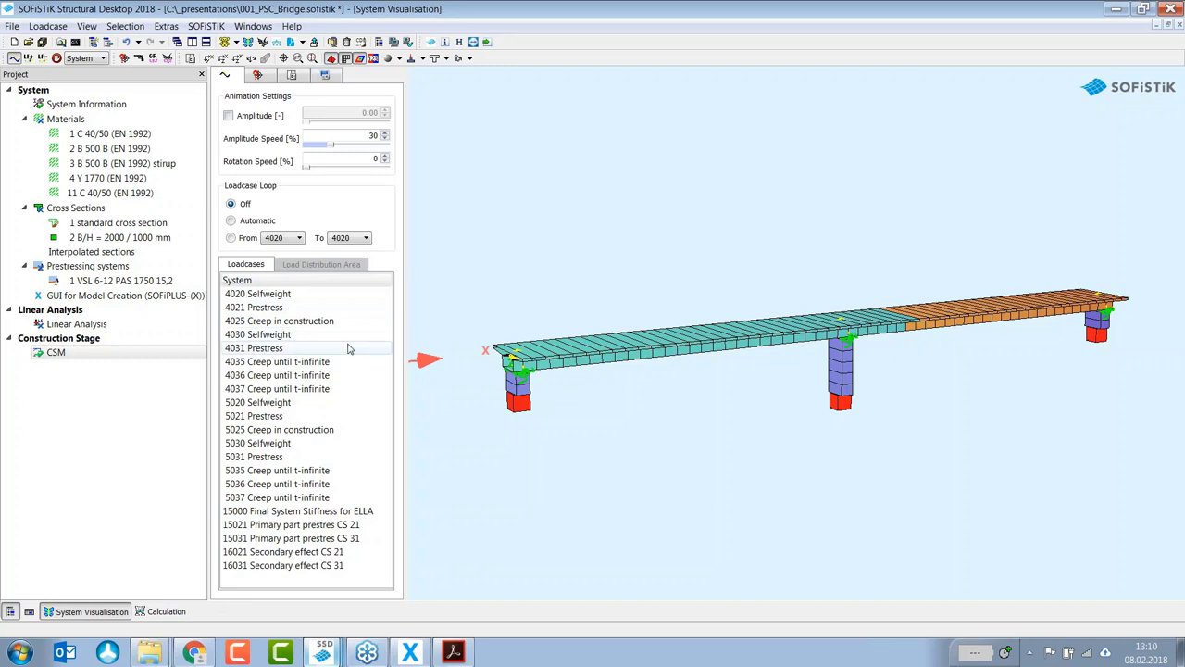
click(264, 294)
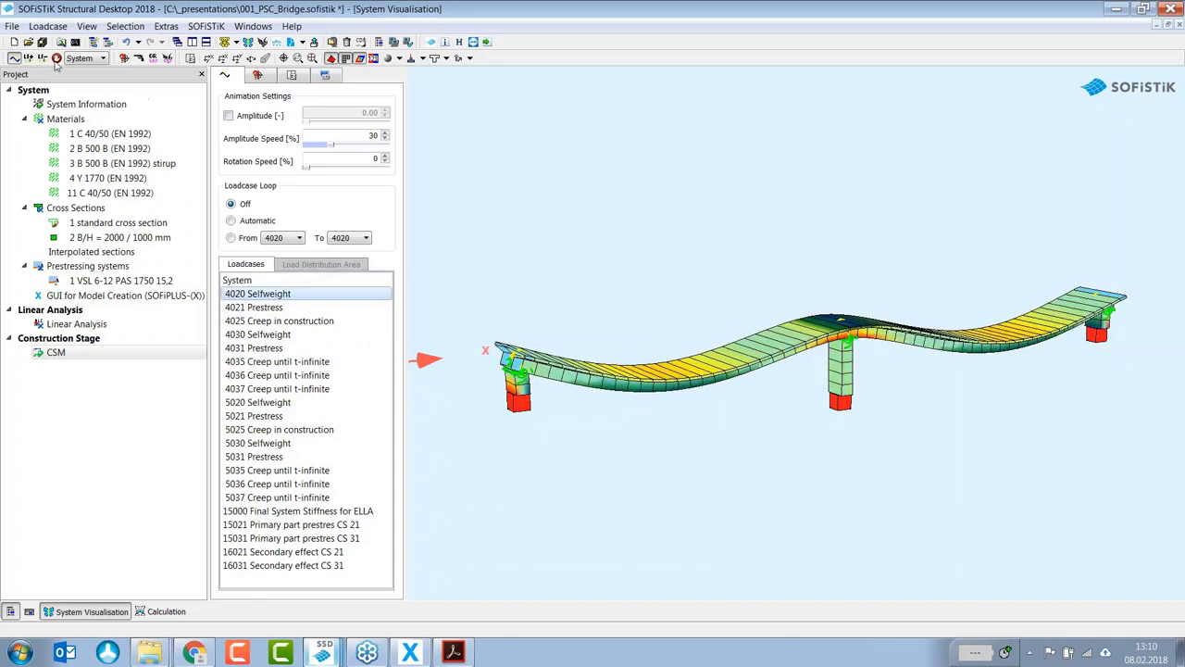
click(256, 114)
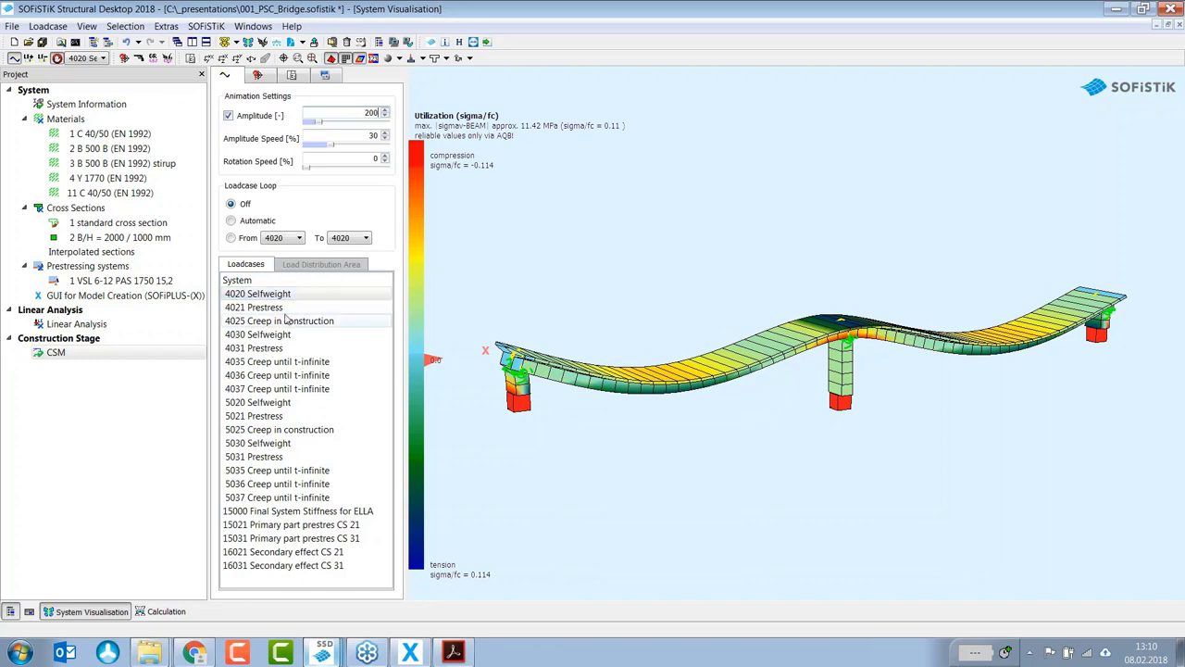
Step: Examine the animated deformations of loadcases 4021 Prestress, 4025 Creep in construction, 4030 Selfweight, 4031 Prestress and 5021 Prestress
click(315, 307)
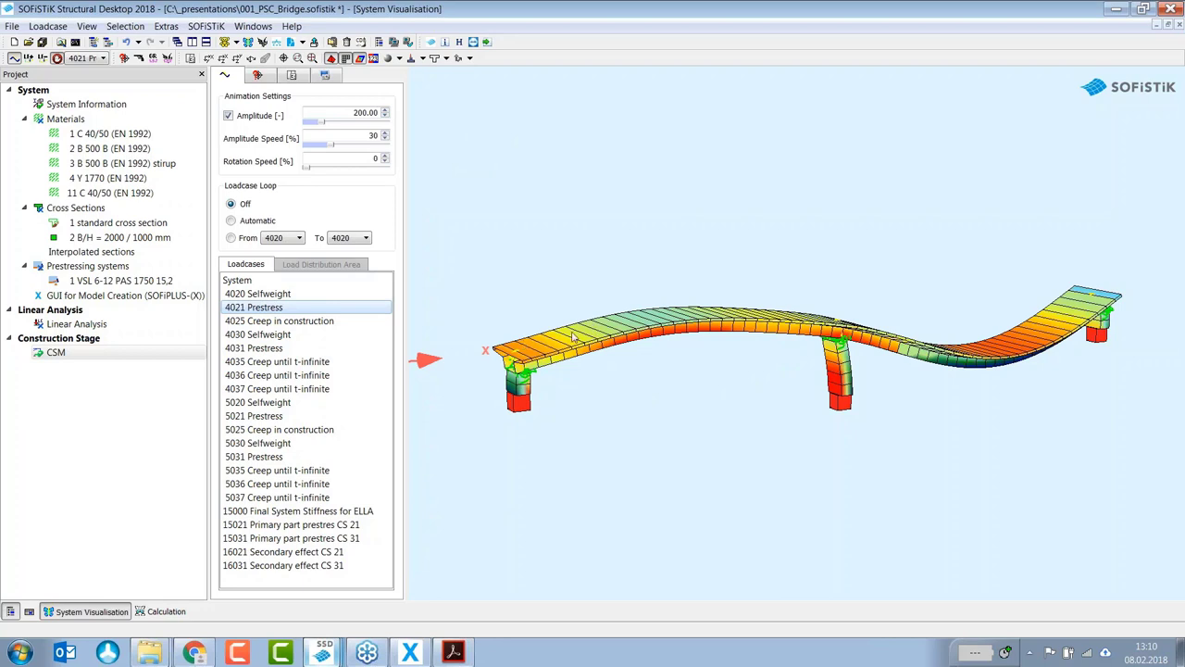
click(286, 323)
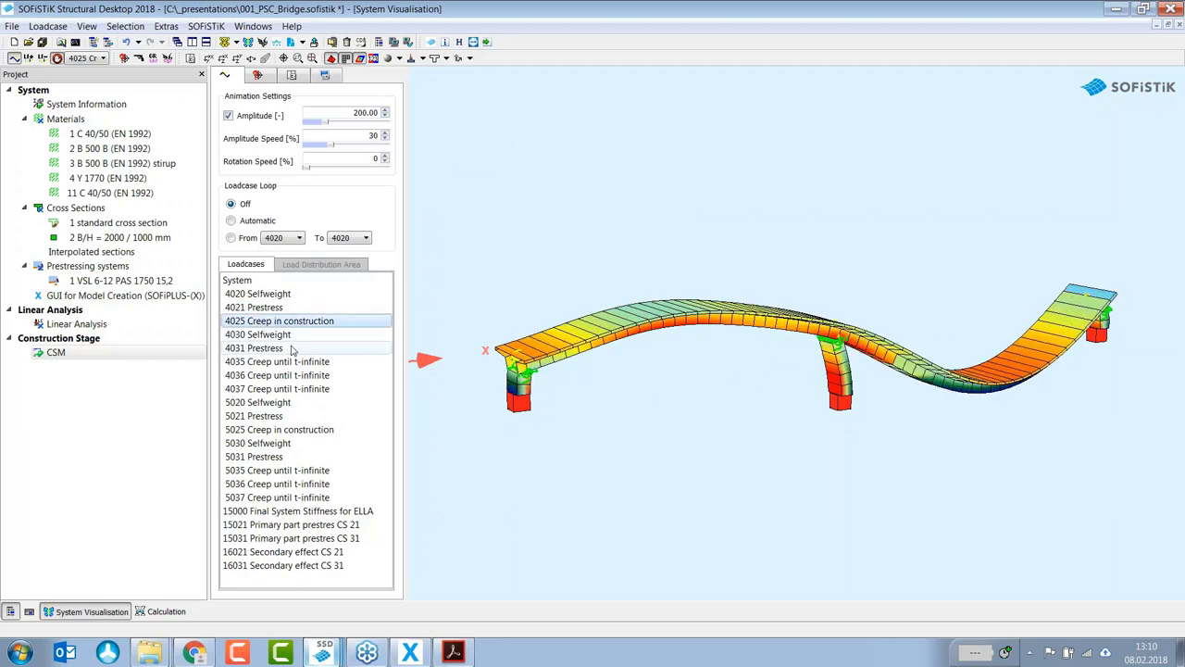
click(280, 337)
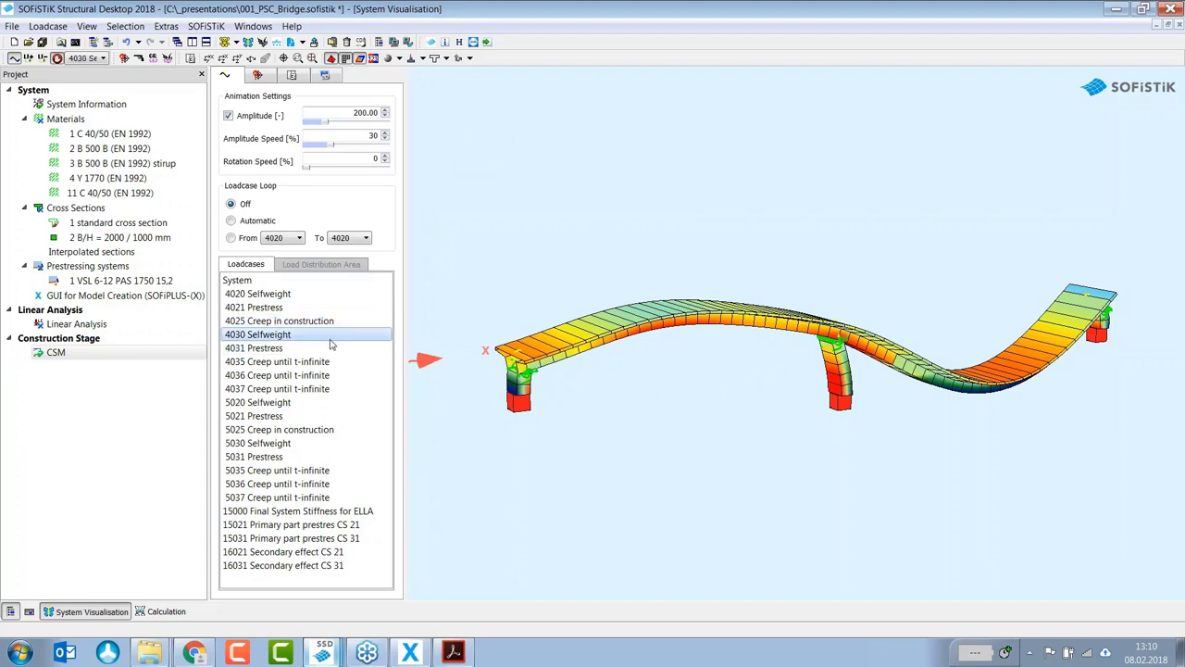
click(269, 348)
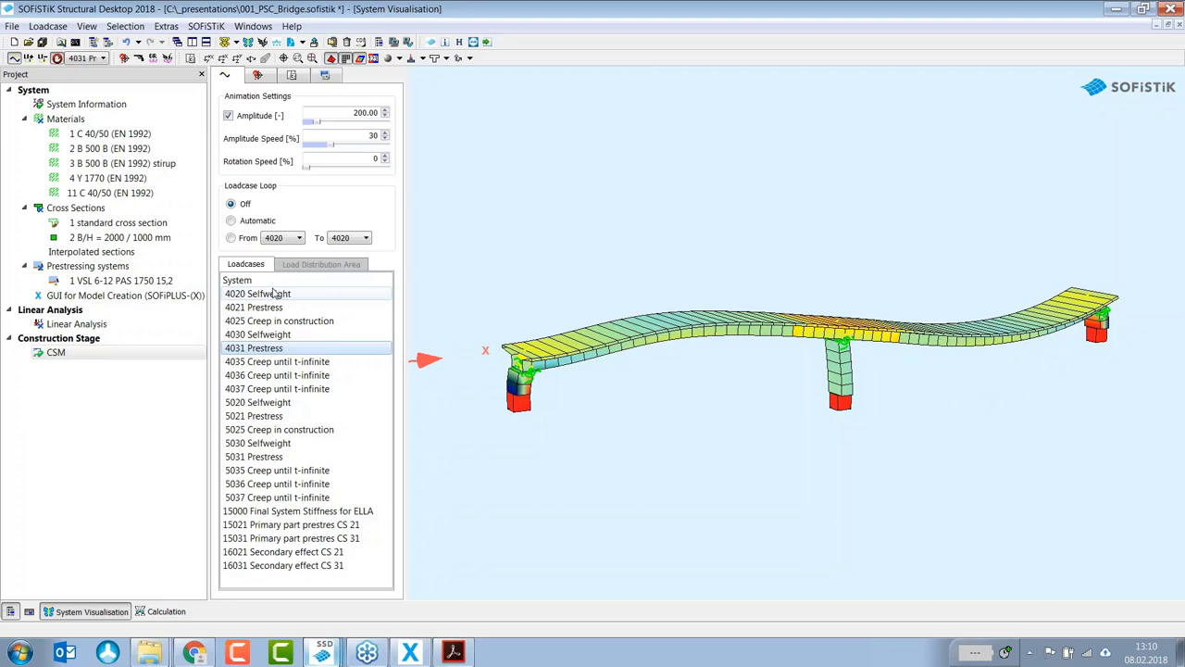
click(268, 419)
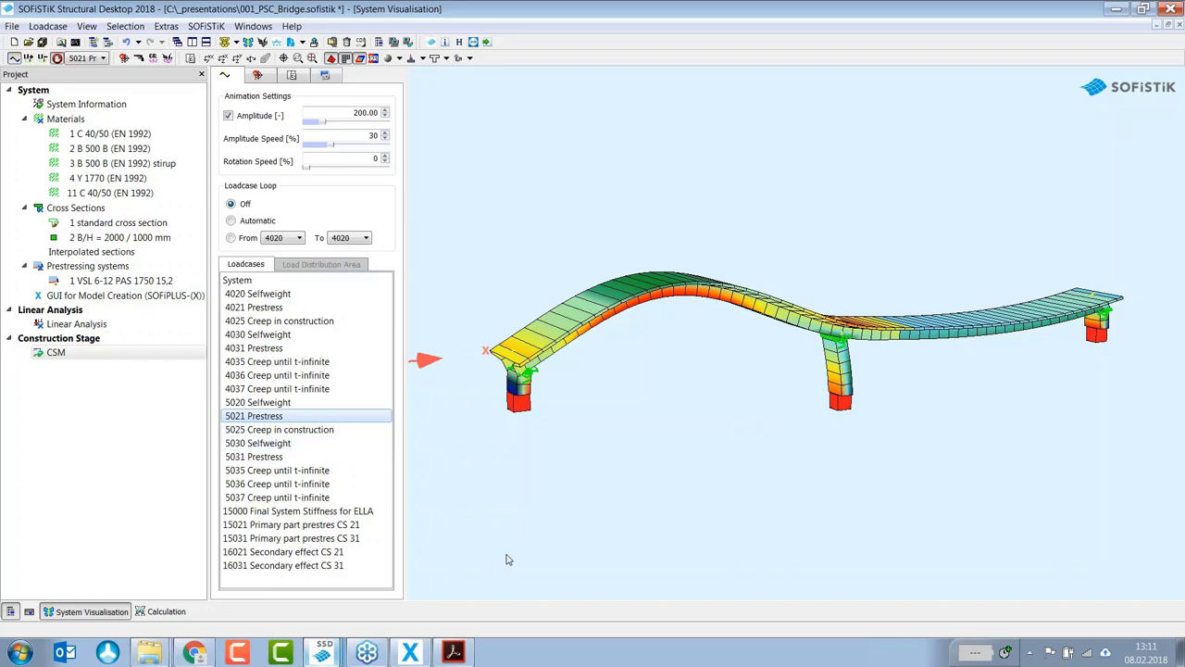
Step: Switch to the presentation in Acrobat Reader and examine the table of load cases used by the Construction Stage Manager
click(453, 653)
click(533, 546)
click(535, 535)
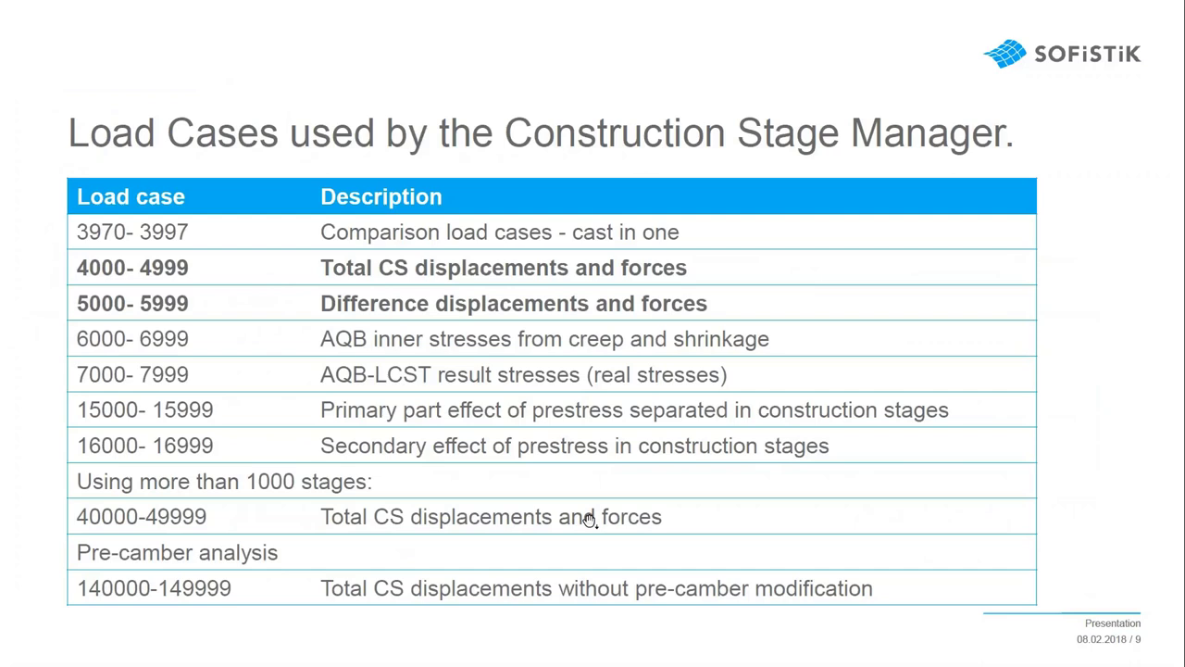
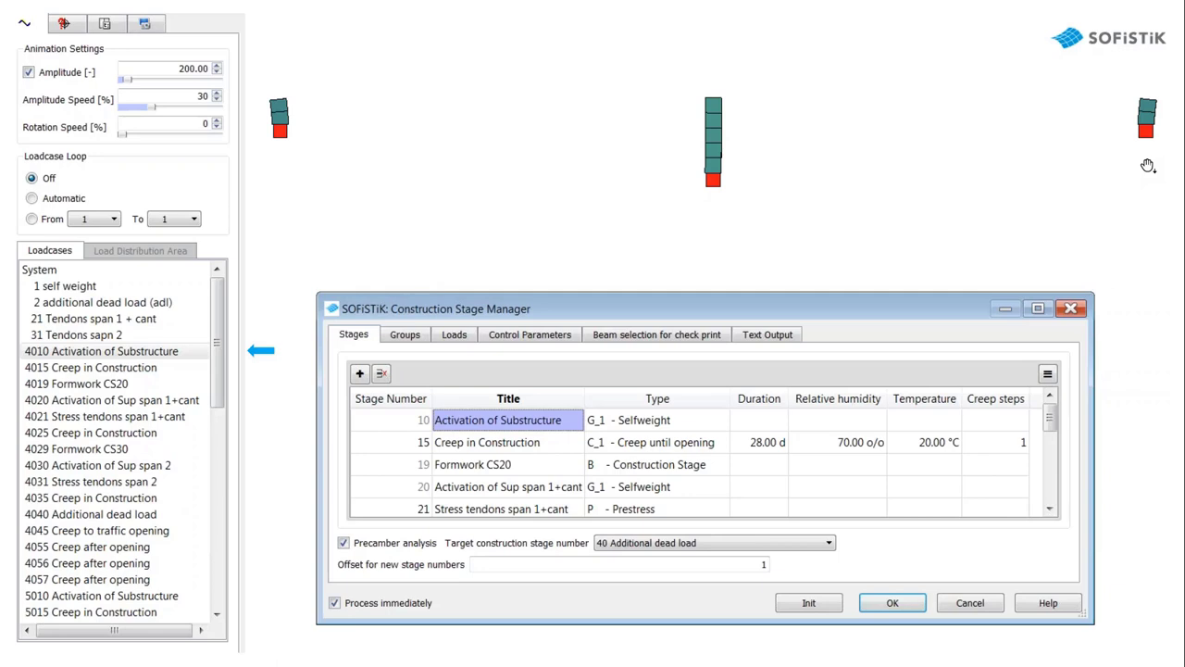
click(530, 445)
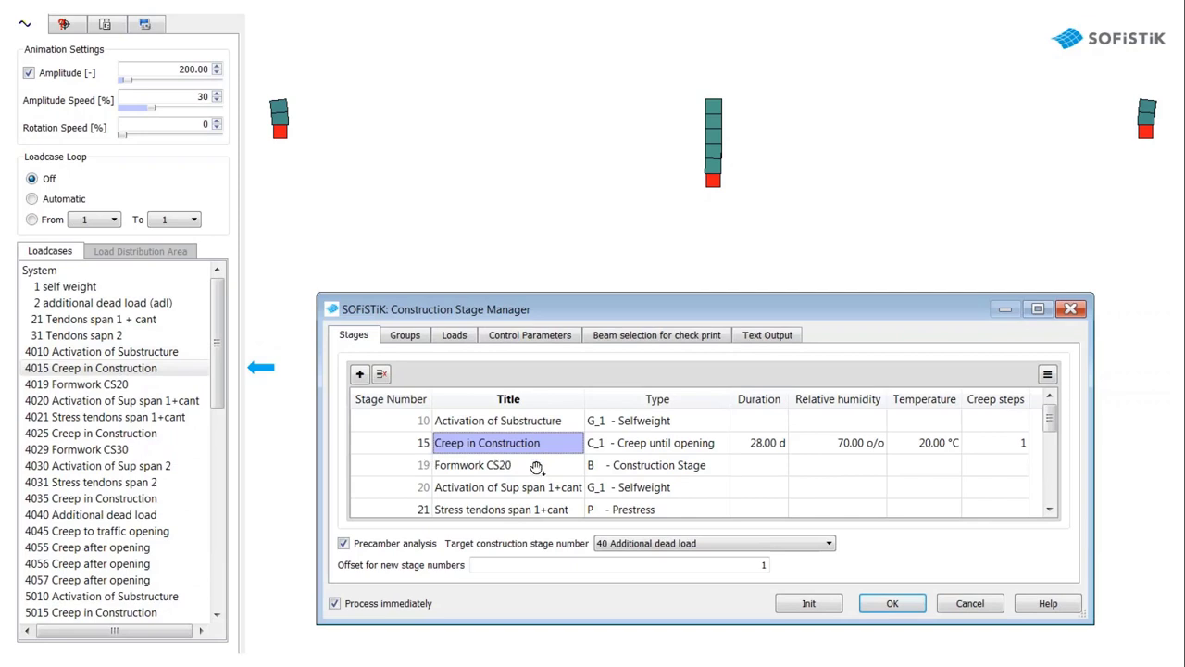
click(663, 463)
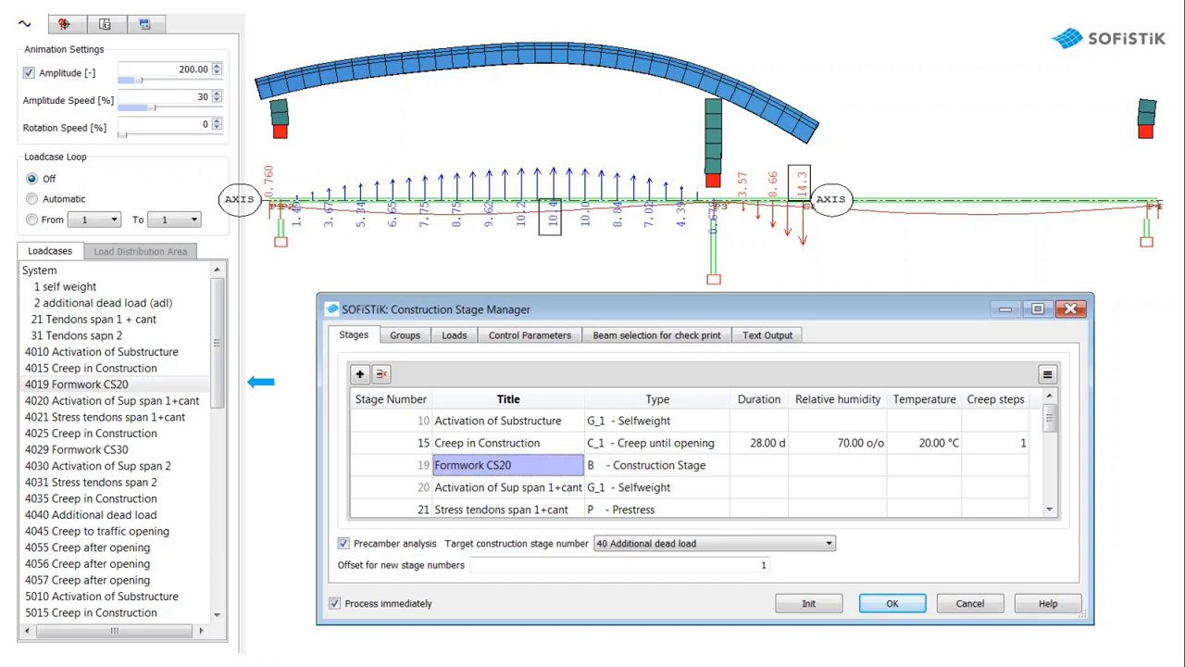
key(Down)
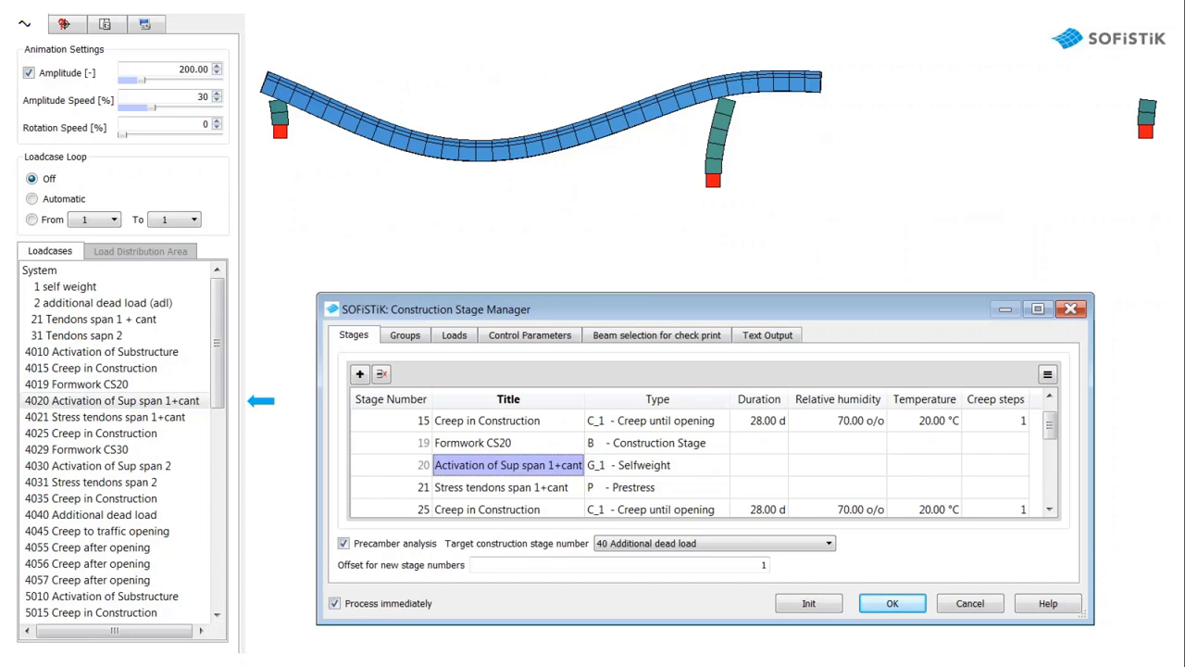
key(Down)
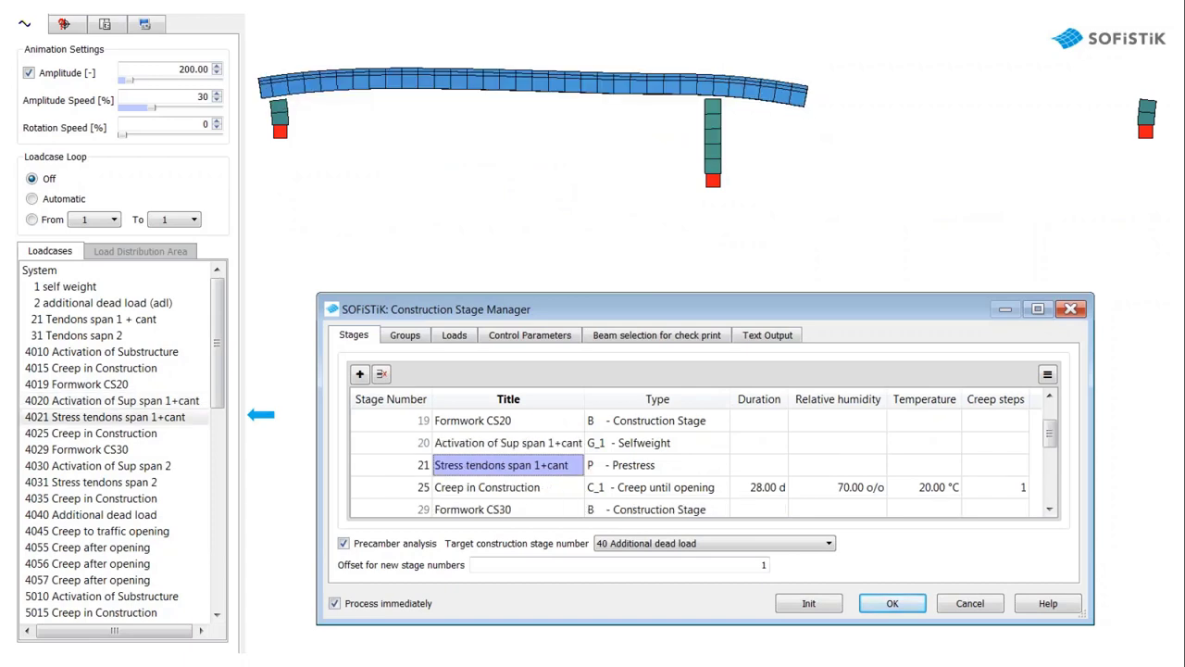
key(Down)
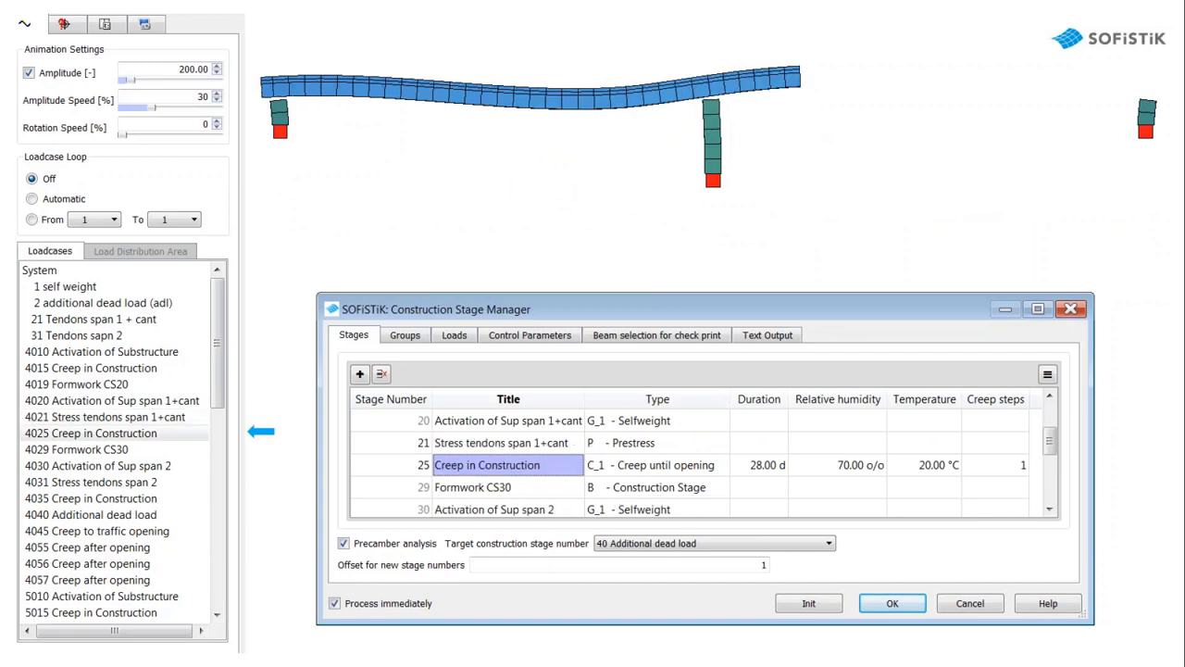
key(Down)
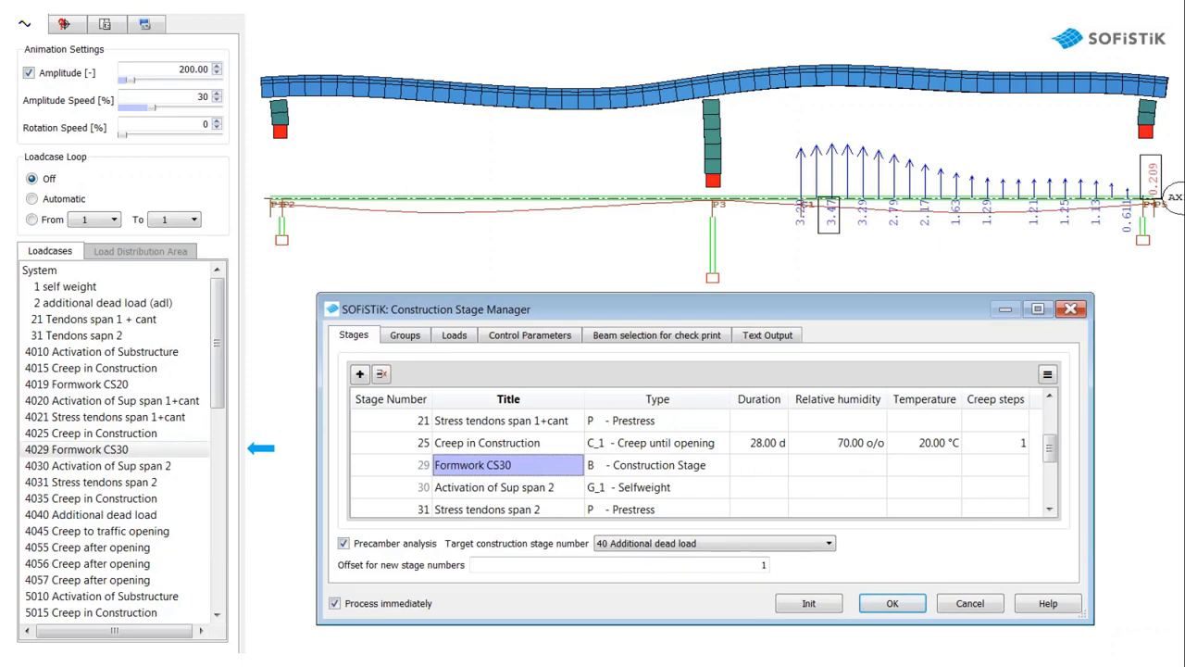
key(Down)
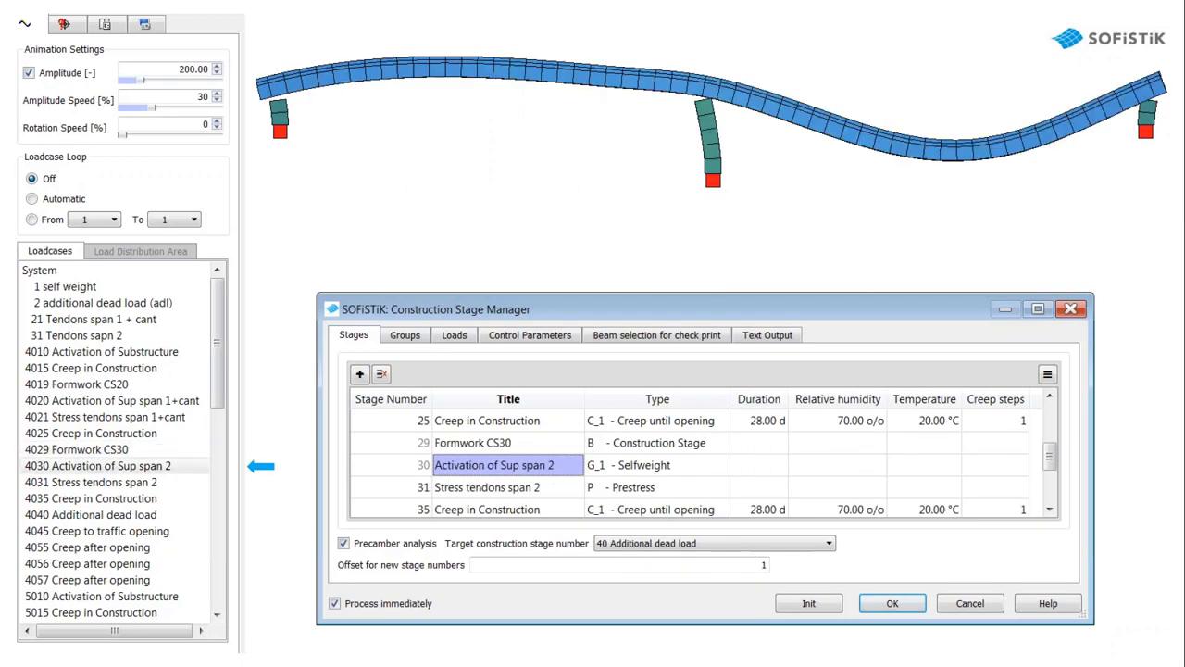
key(Down)
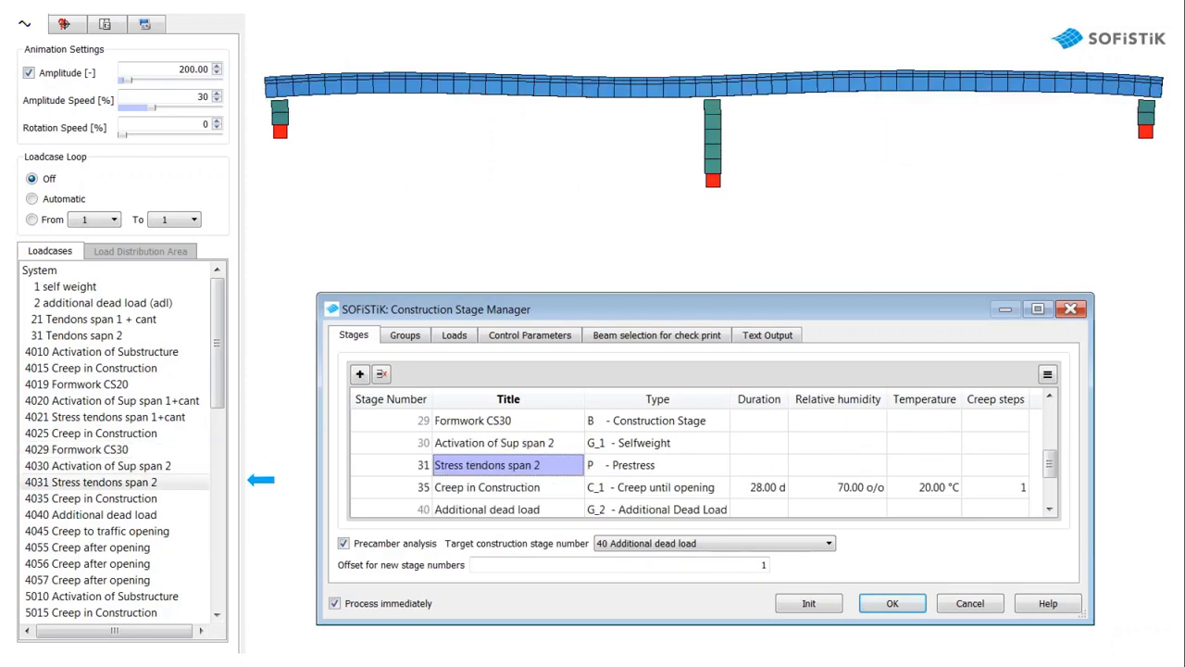
key(Down)
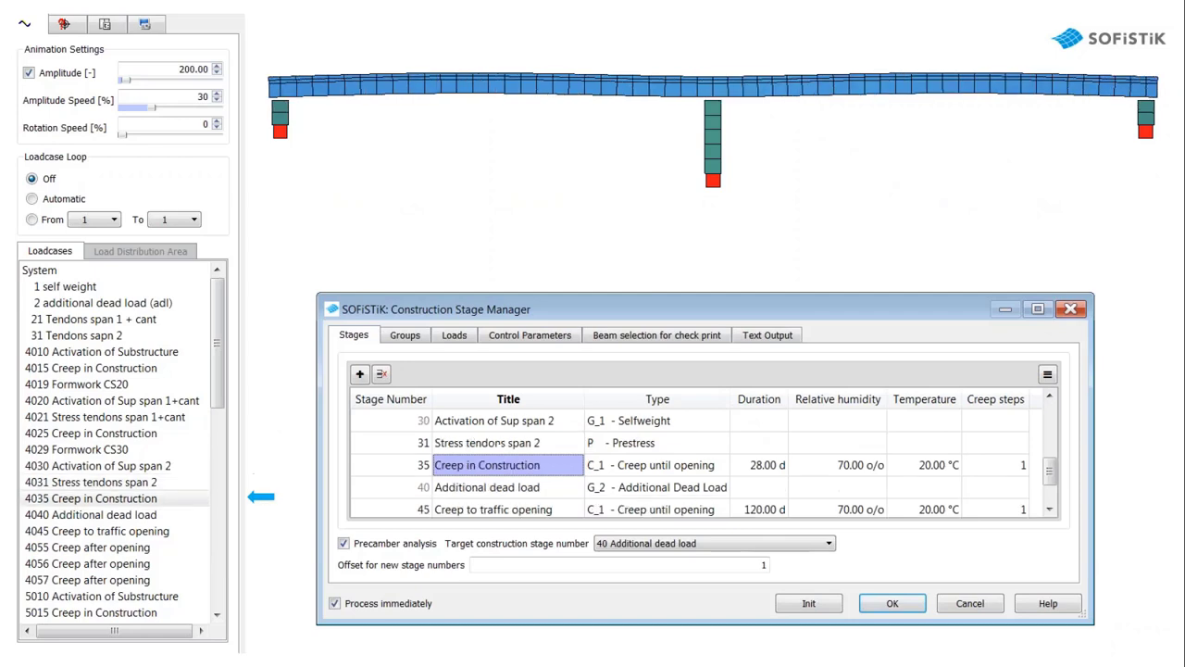
key(Down)
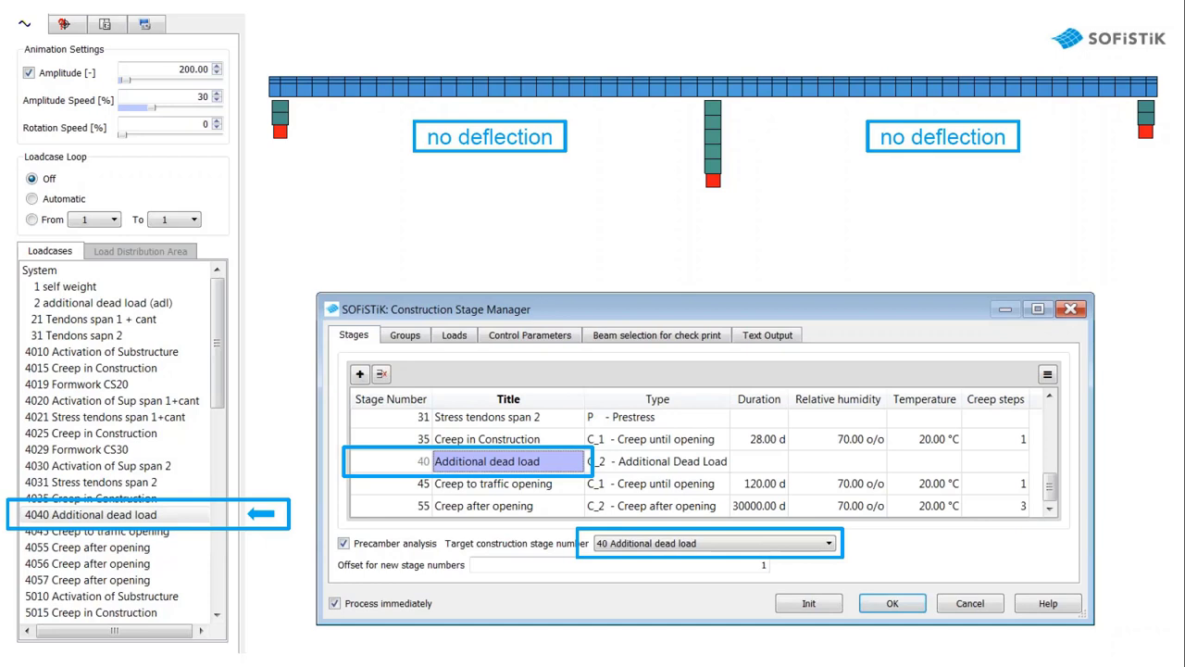
click(493, 484)
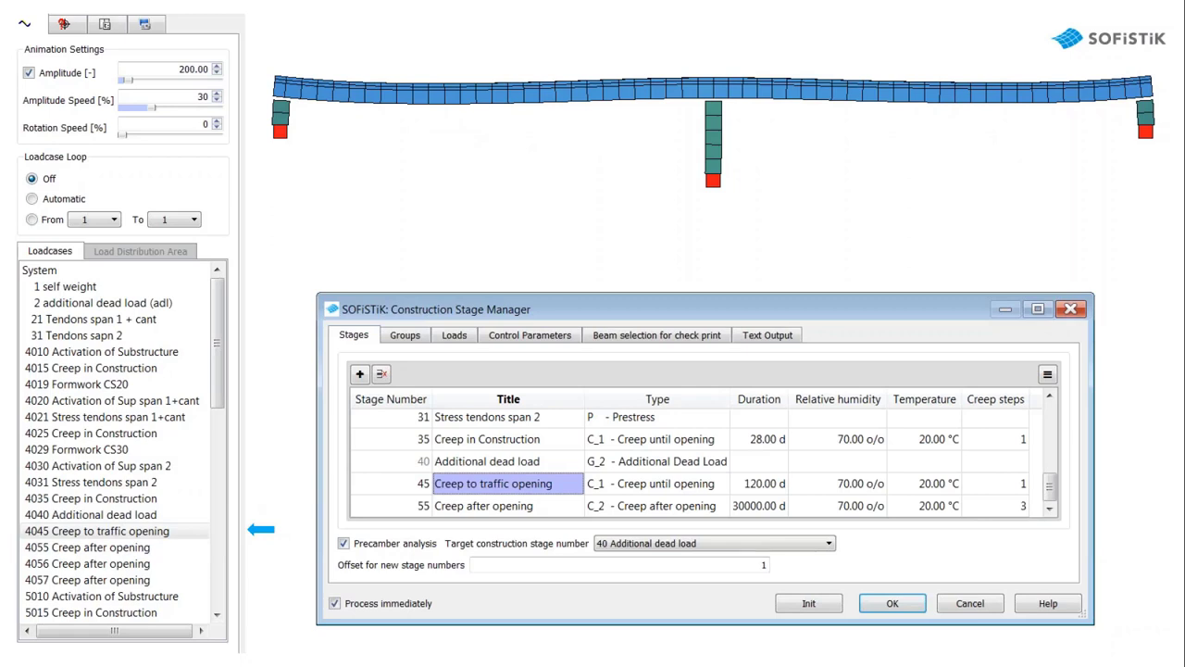
click(483, 506)
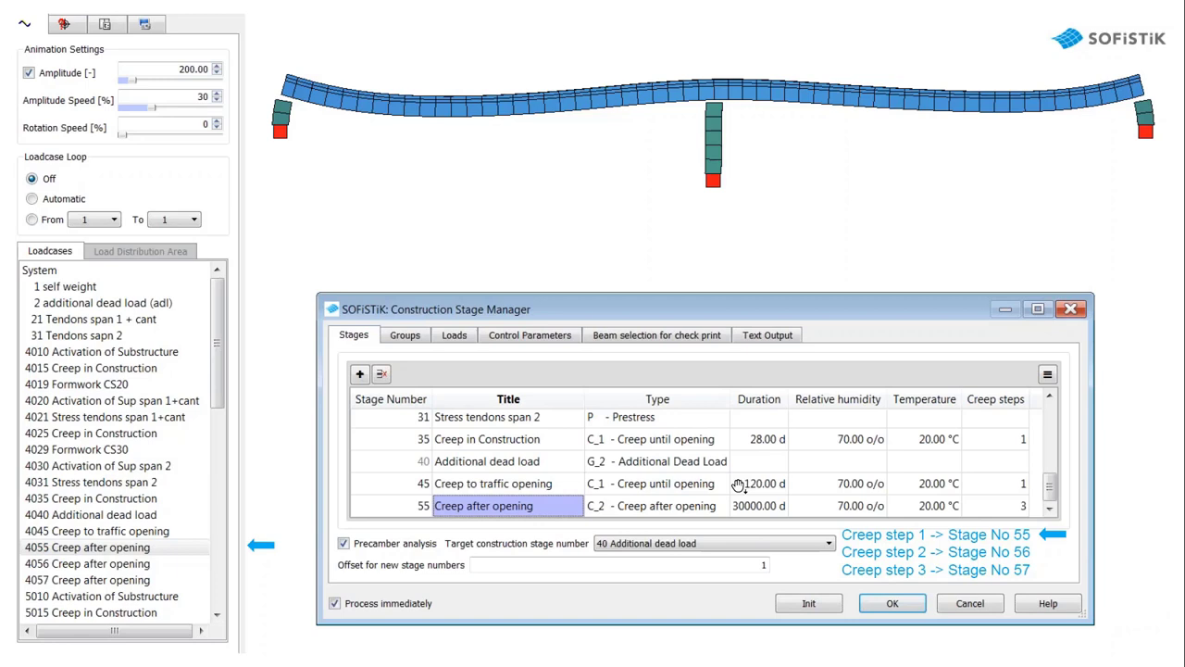
click(88, 563)
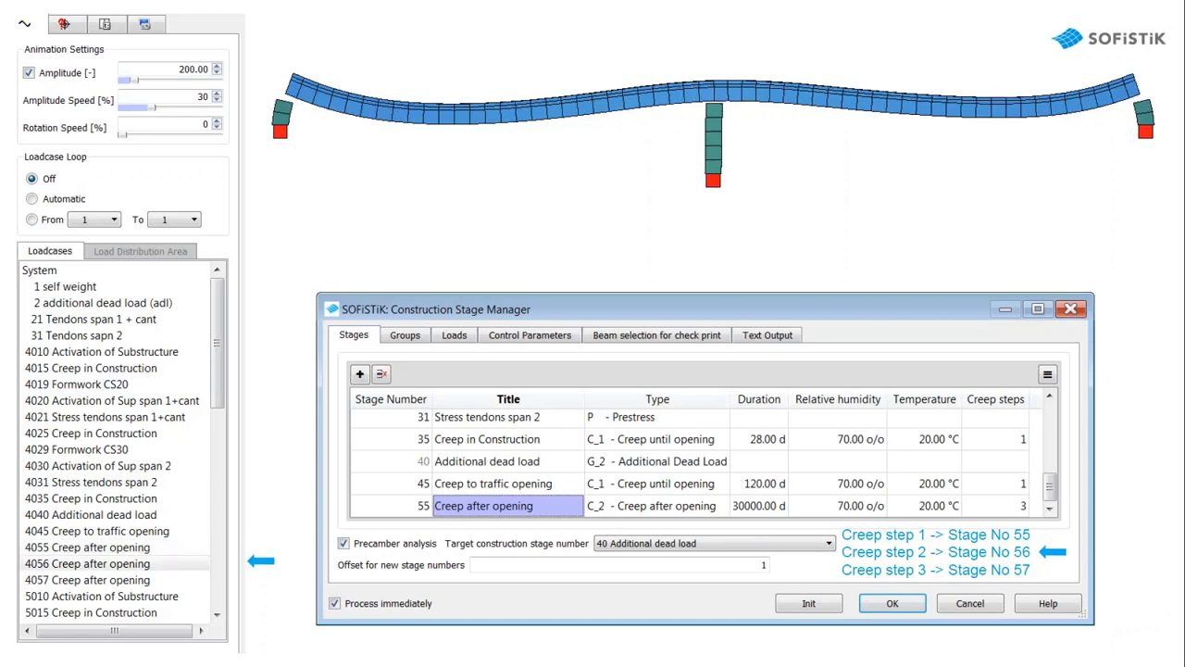
click(88, 580)
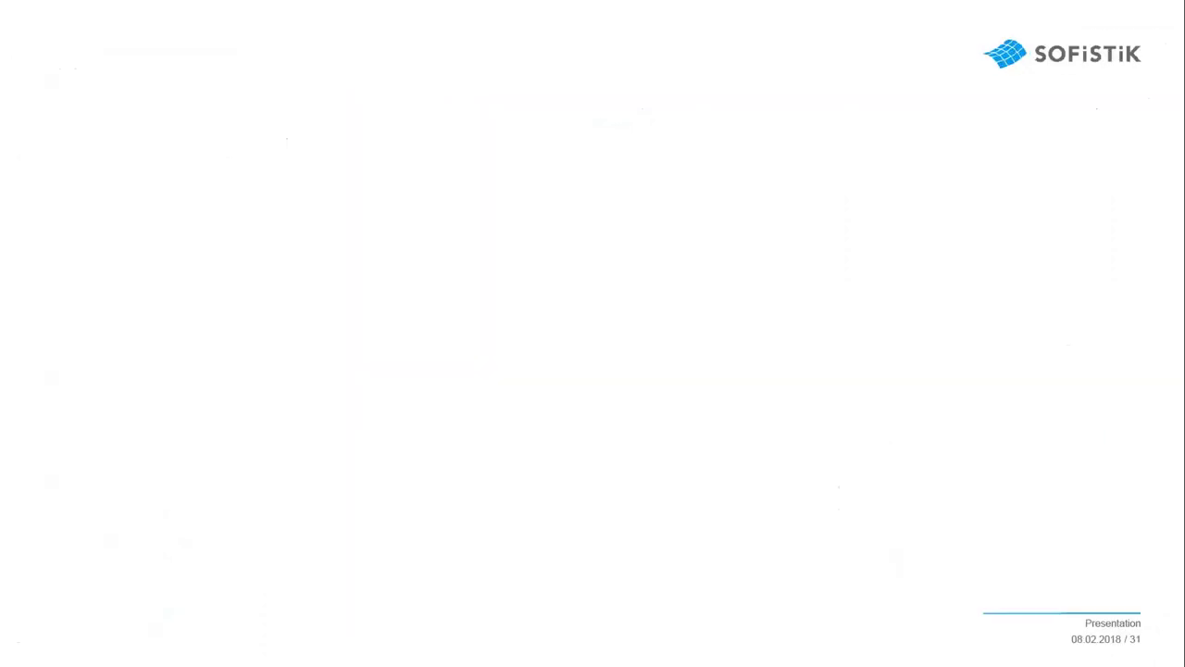
Step: Switch to the 002_PSC_Bridge project in Structural Desktop, review group 20's first activation in the Construction Stage Manager, and discard the dialog
key(super)
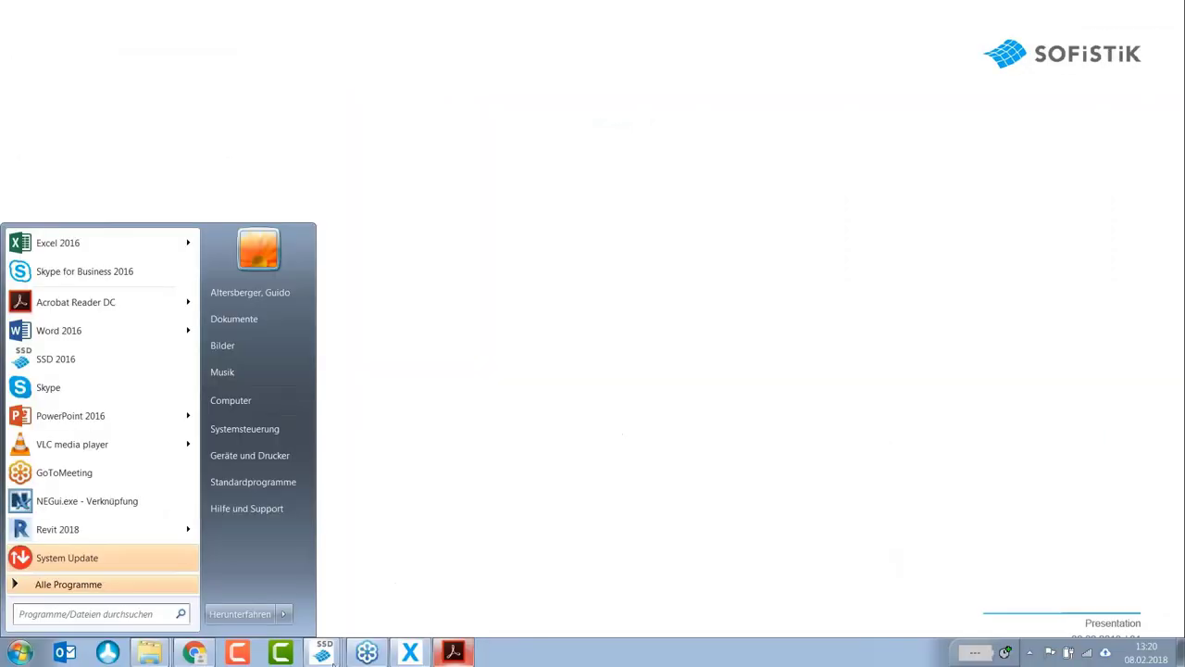
click(321, 652)
click(327, 603)
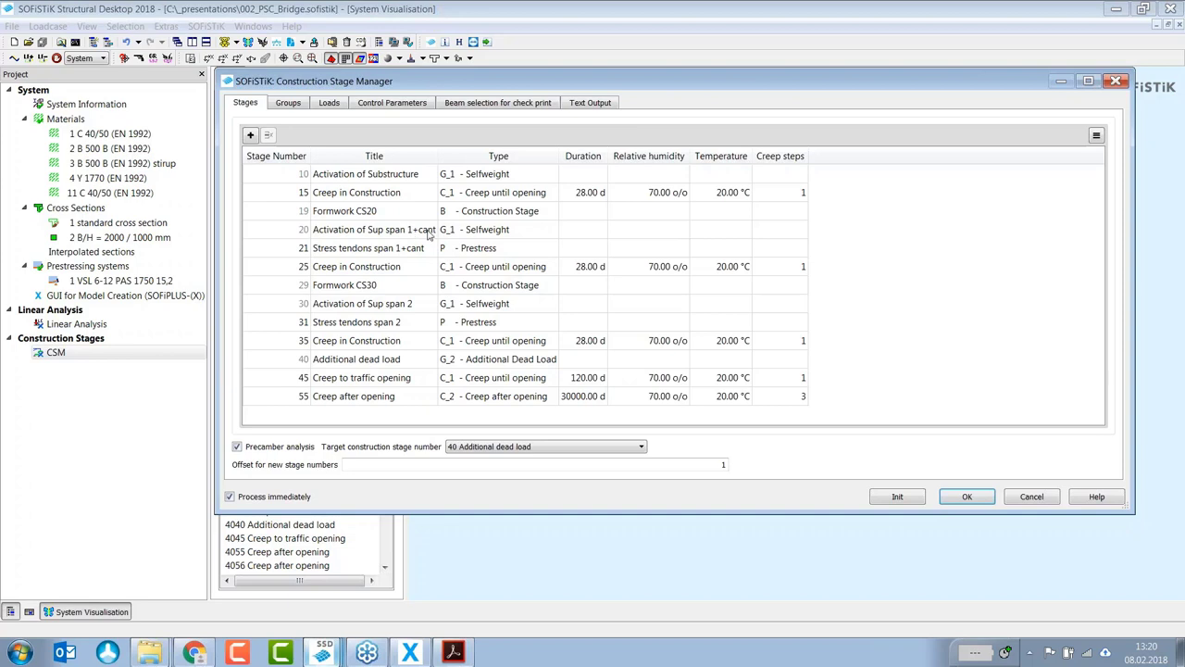
click(289, 103)
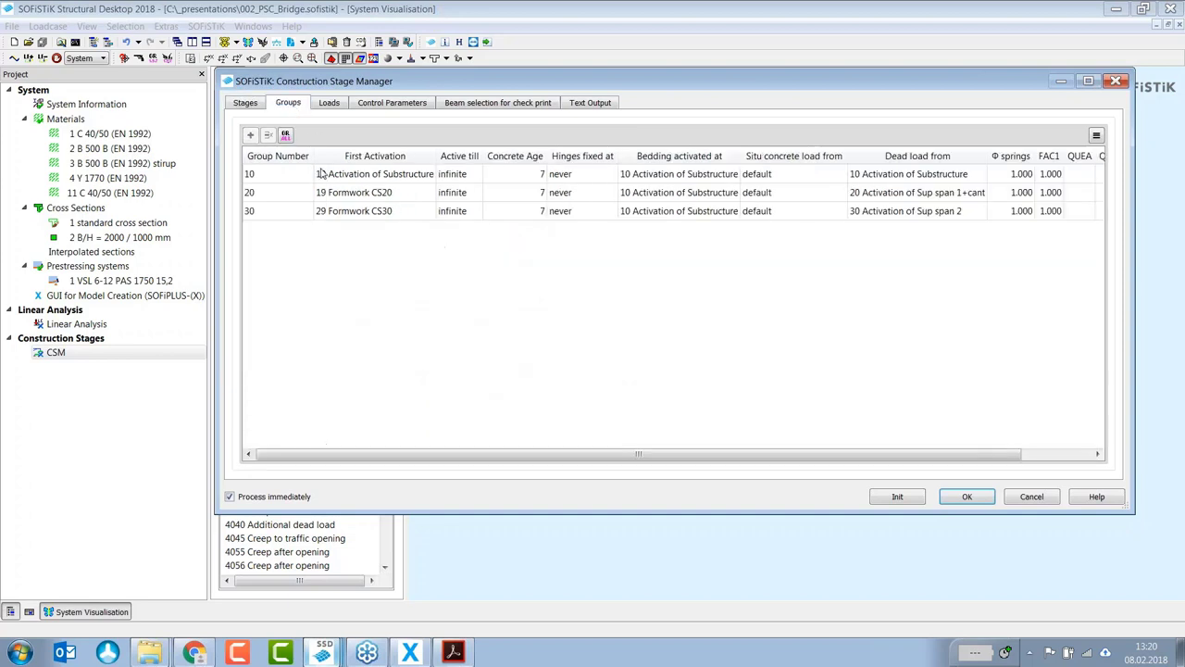
click(283, 196)
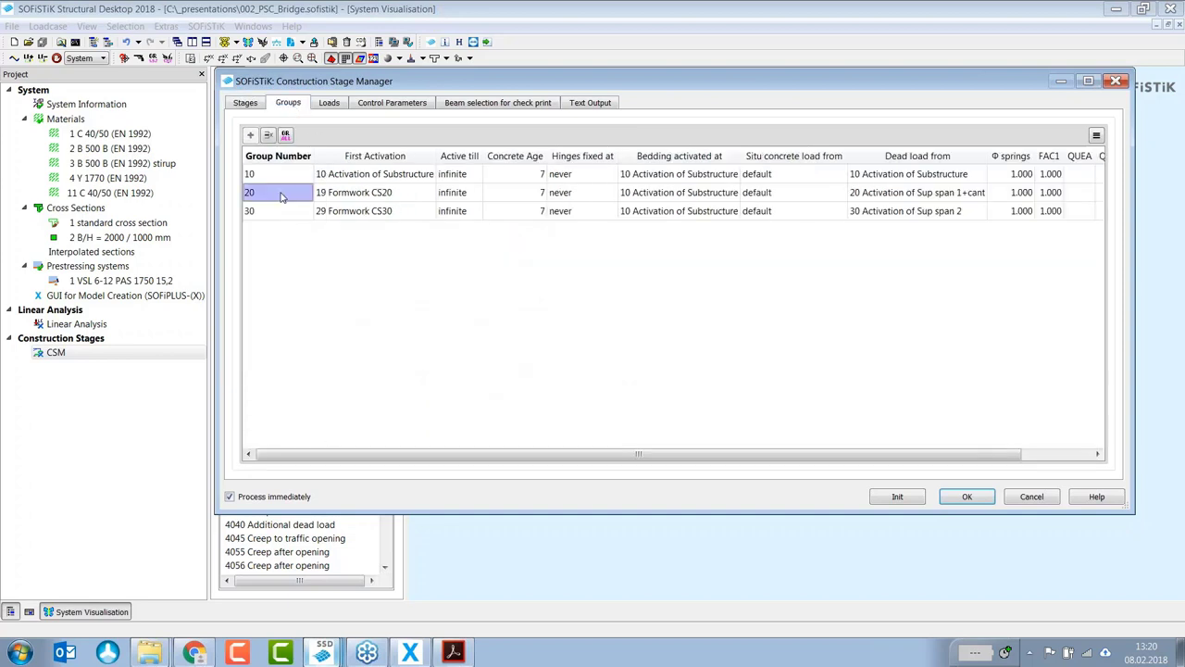
click(388, 193)
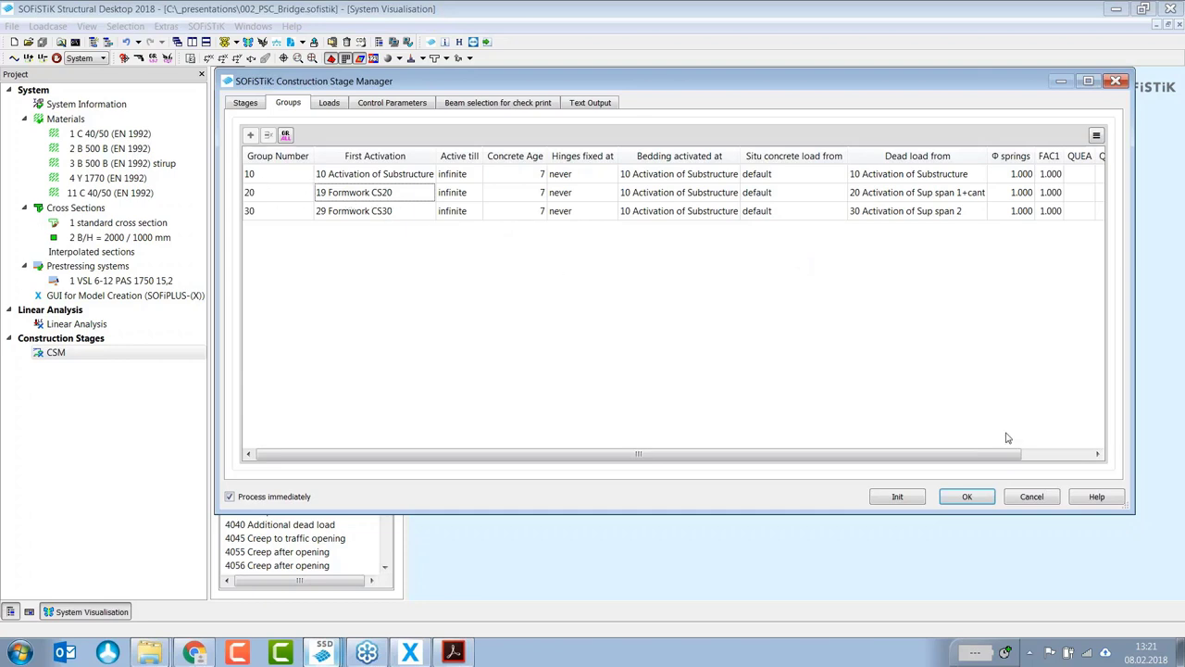
click(1031, 497)
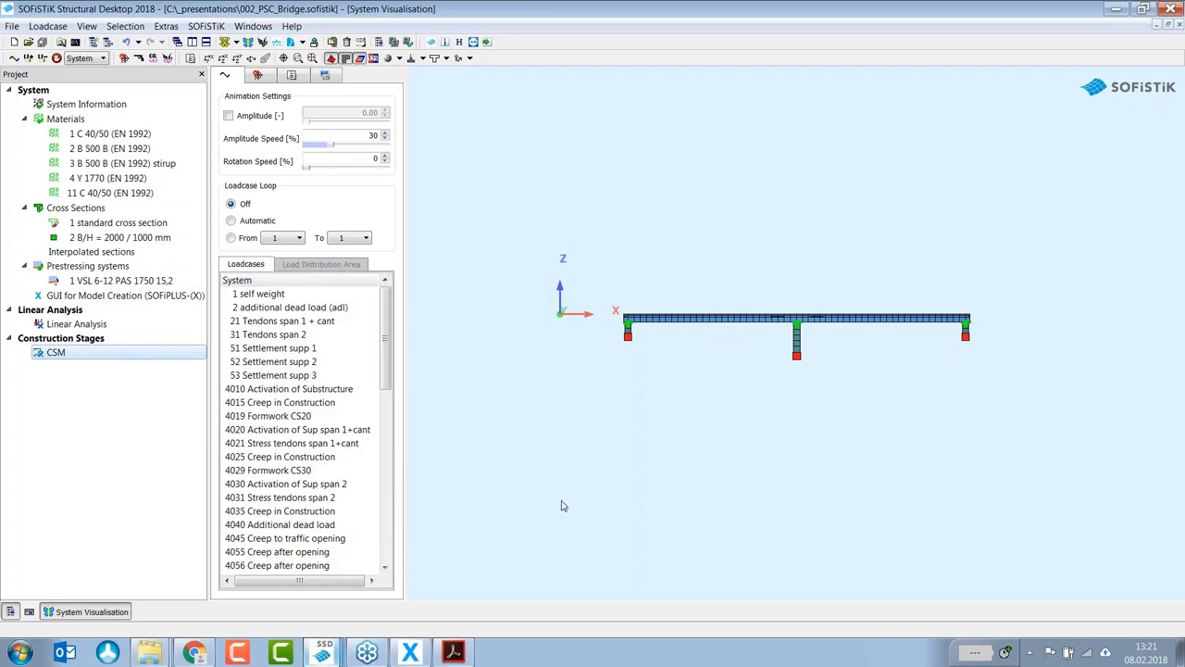
Step: Switch to the 003_PSC_Bridge project and look up the Traffic Loader among the insertable tasks without adding it
click(326, 648)
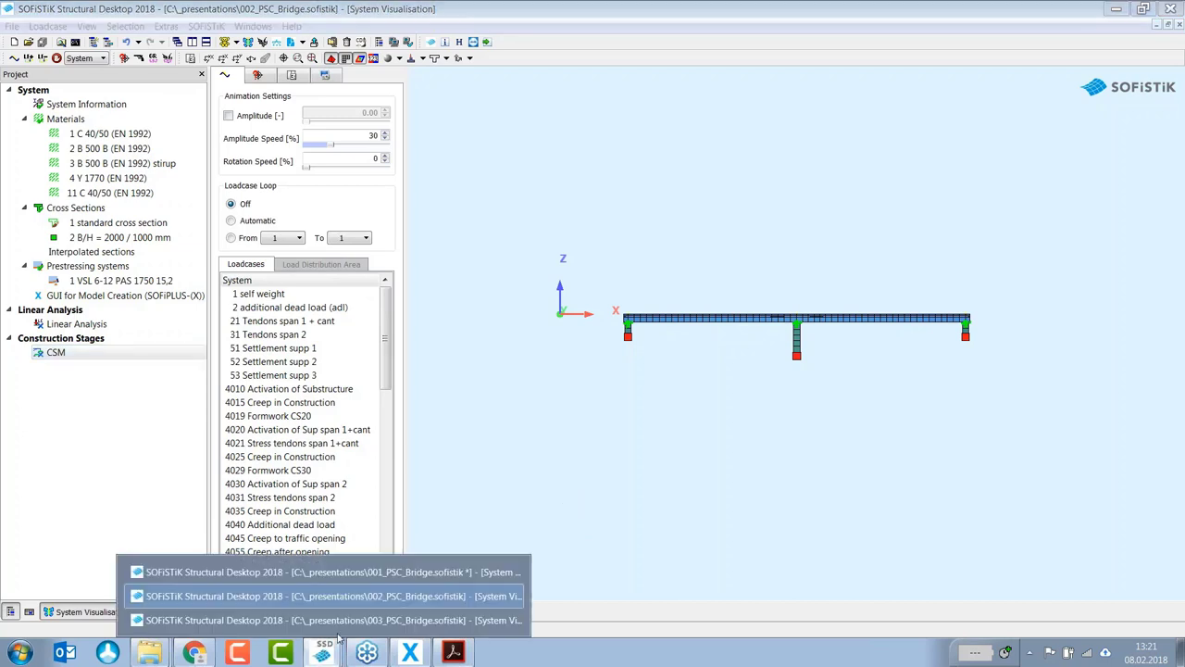
click(350, 626)
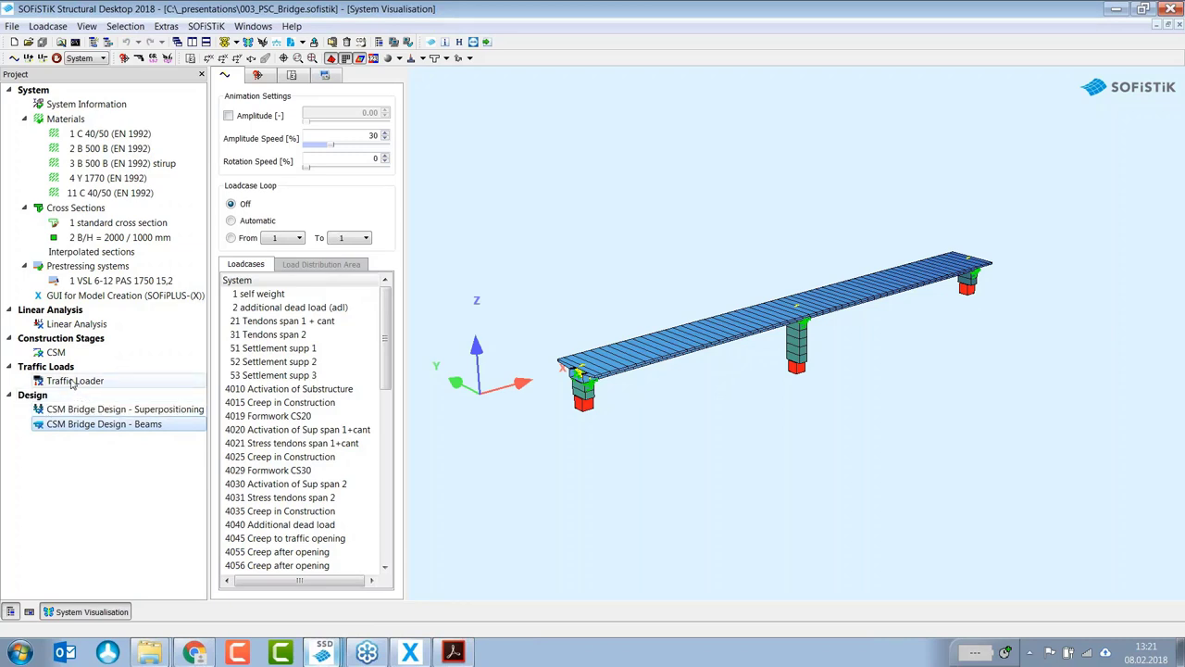
right_click(92, 423)
click(157, 446)
scroll(379, 339, down, 6)
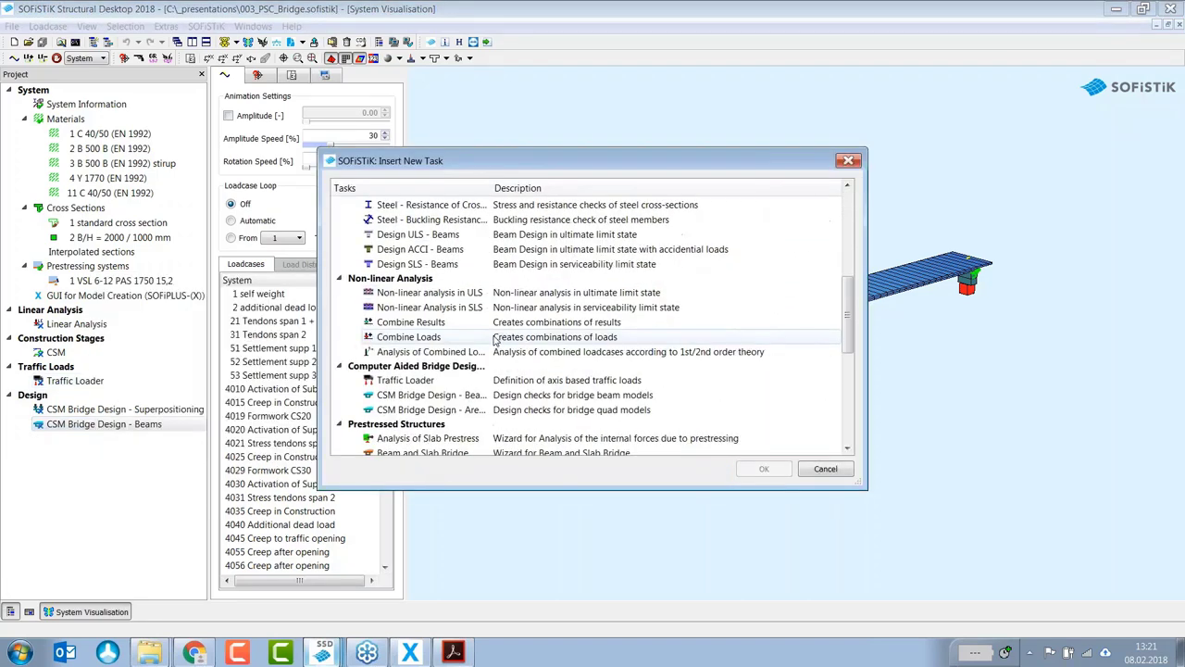
click(408, 380)
click(825, 469)
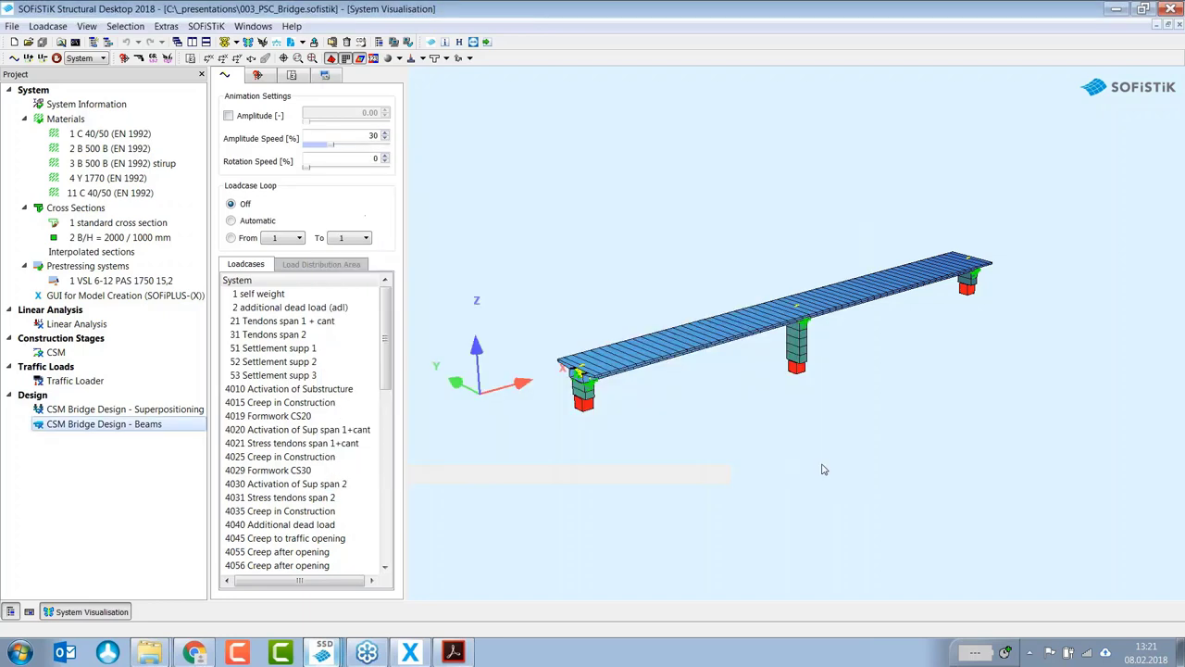
Step: Open the existing Traffic Loader task and review the axis and section choices for the lanes, keeping AXIS and EN
double_click(74, 380)
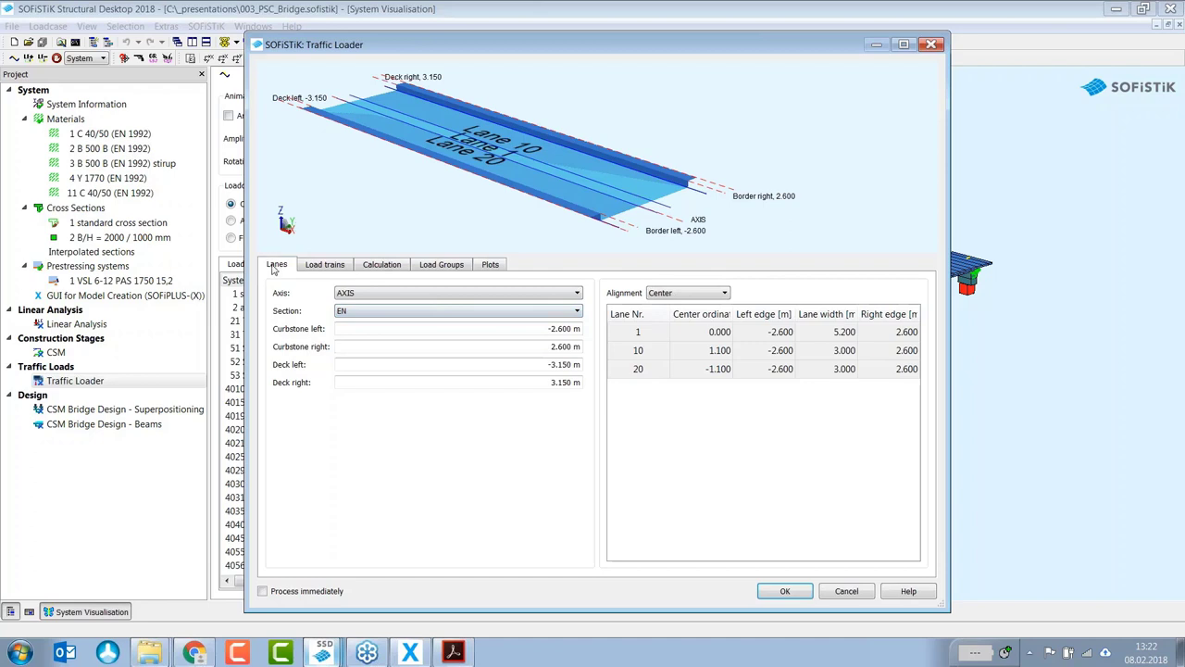
click(375, 294)
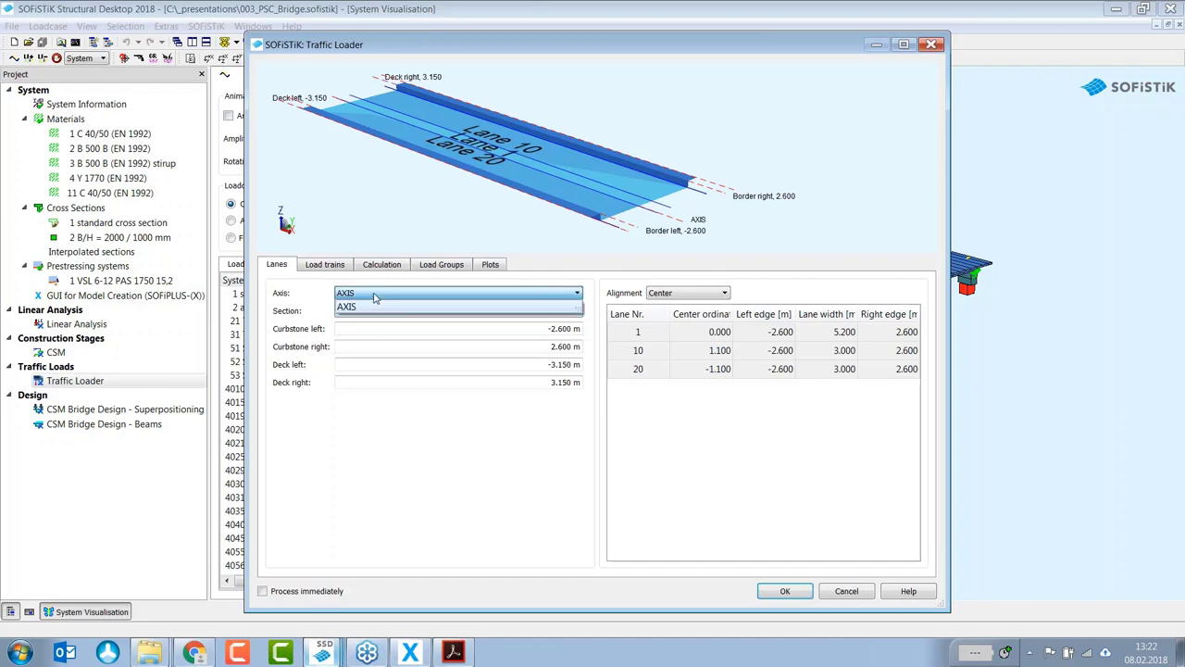
click(315, 296)
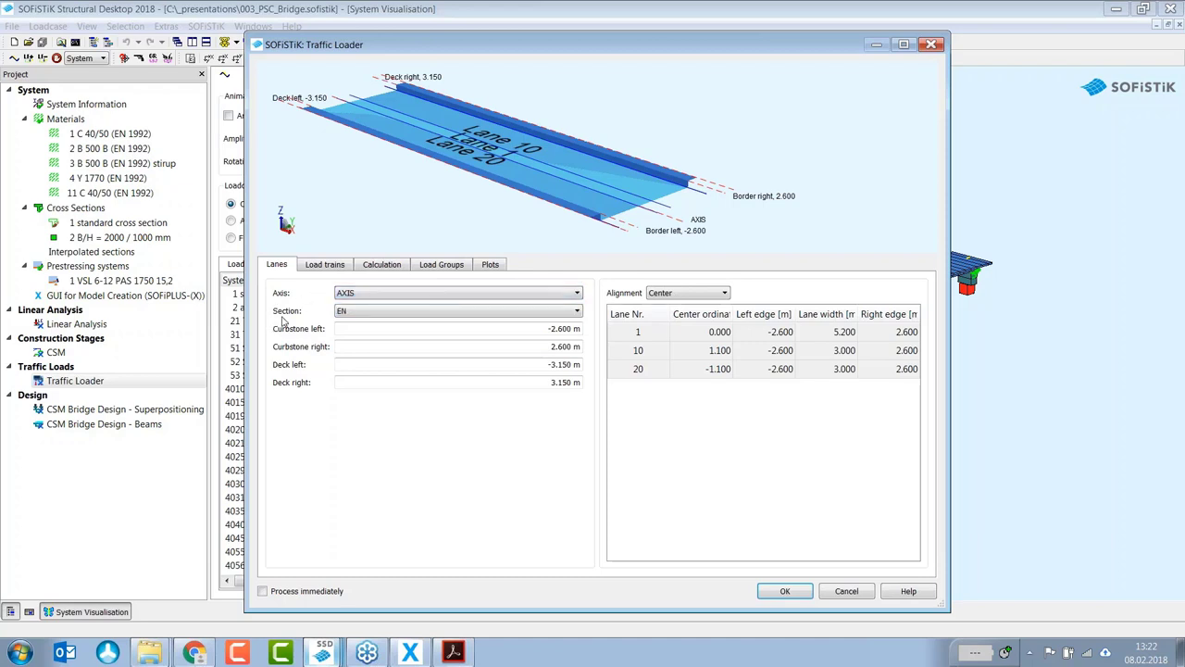
click(354, 313)
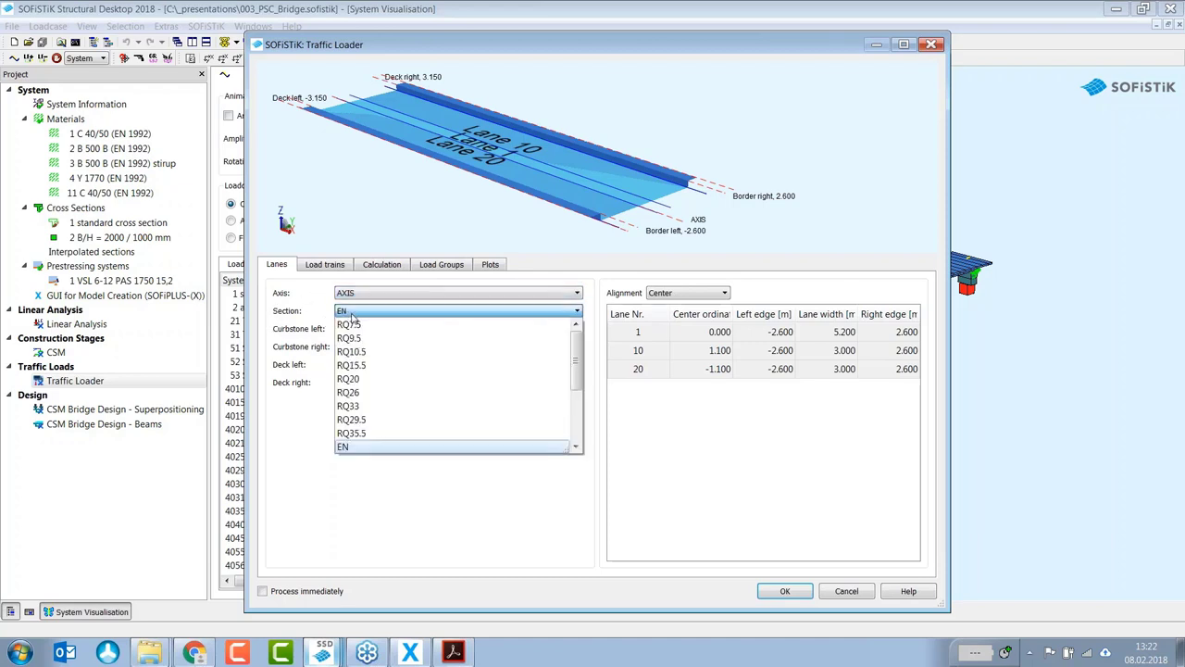
click(302, 468)
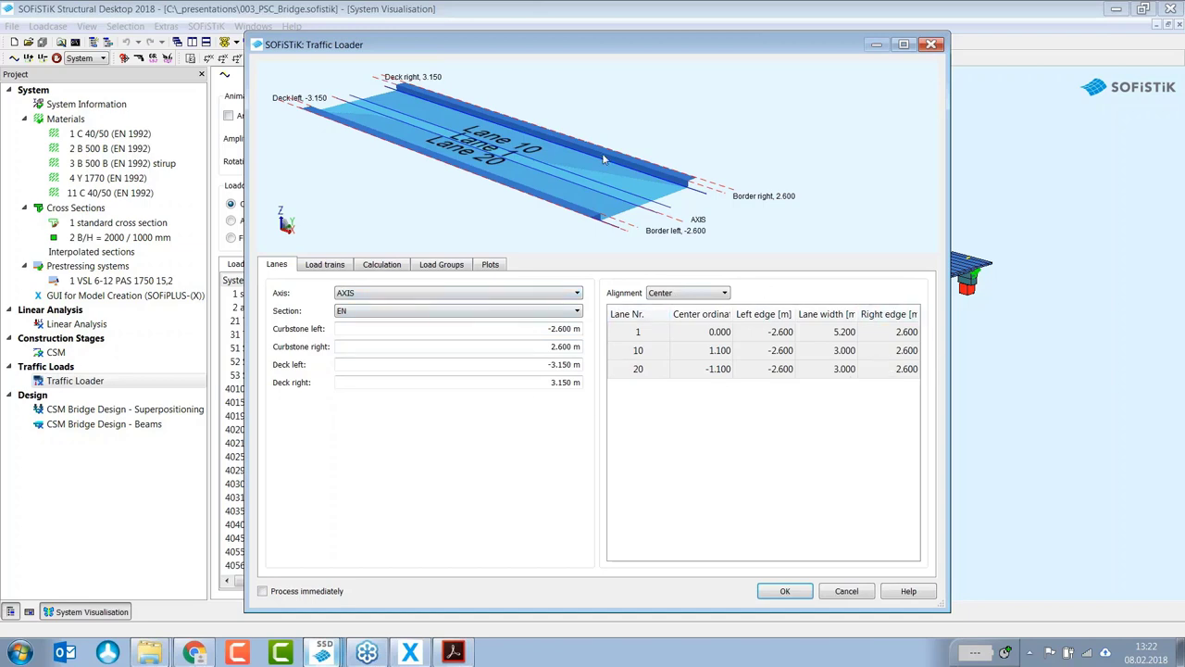
Step: Examine the load trains available for import, both for all codes and restricted to the selected code
click(326, 266)
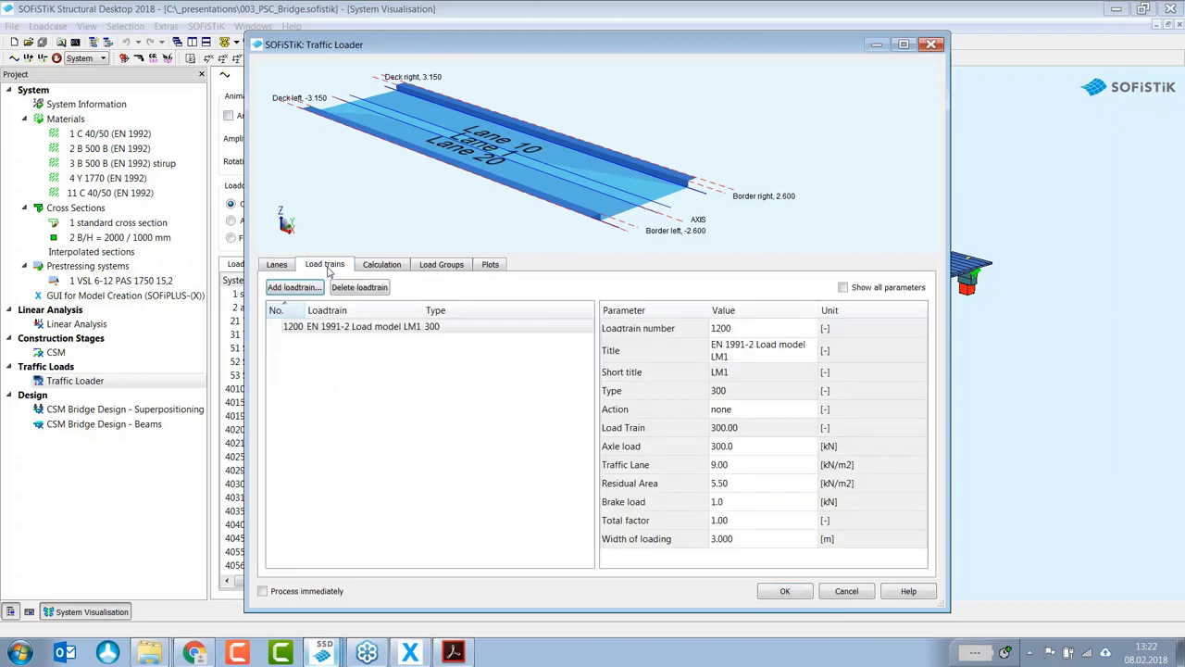
click(335, 326)
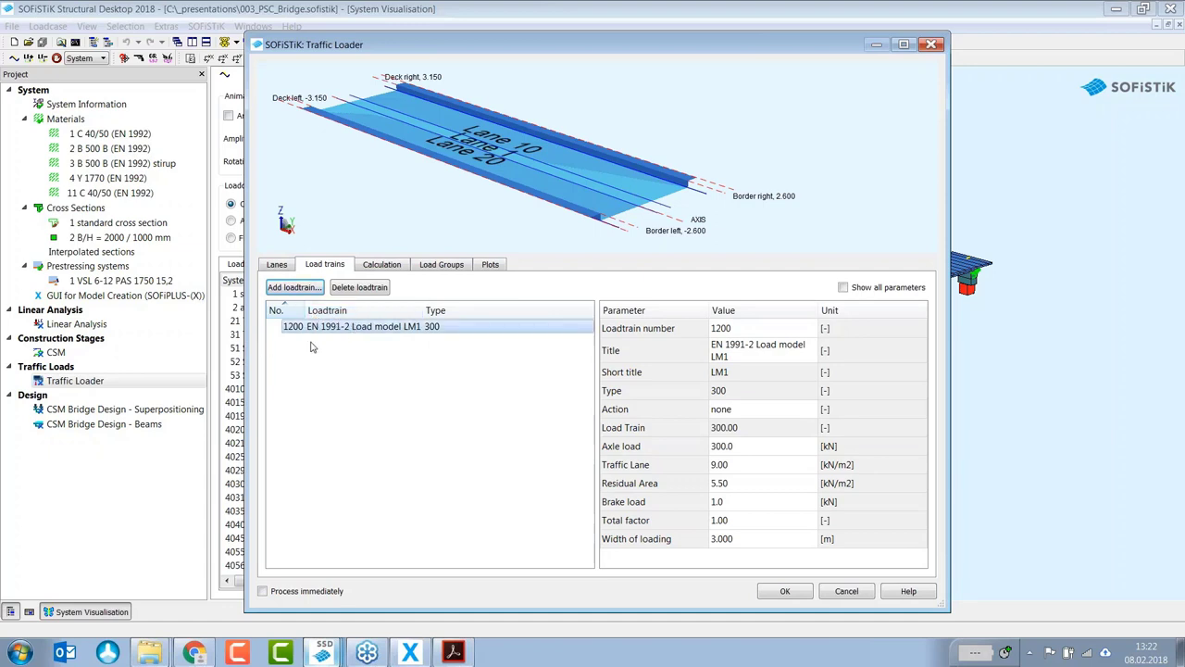
click(309, 288)
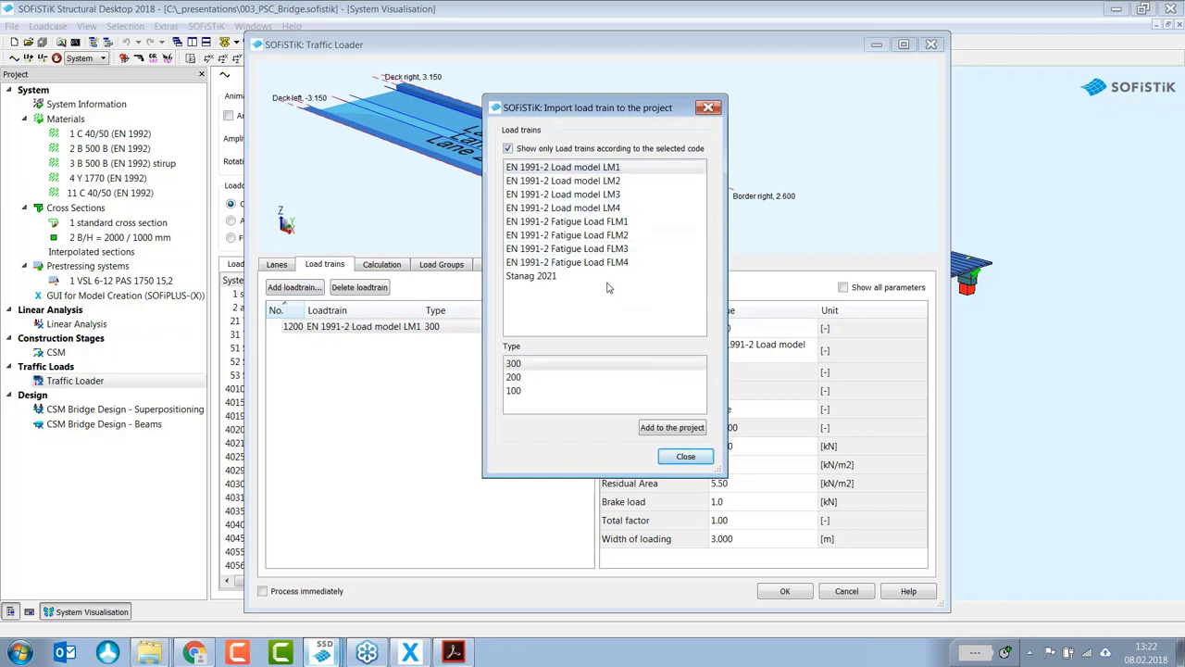
click(508, 149)
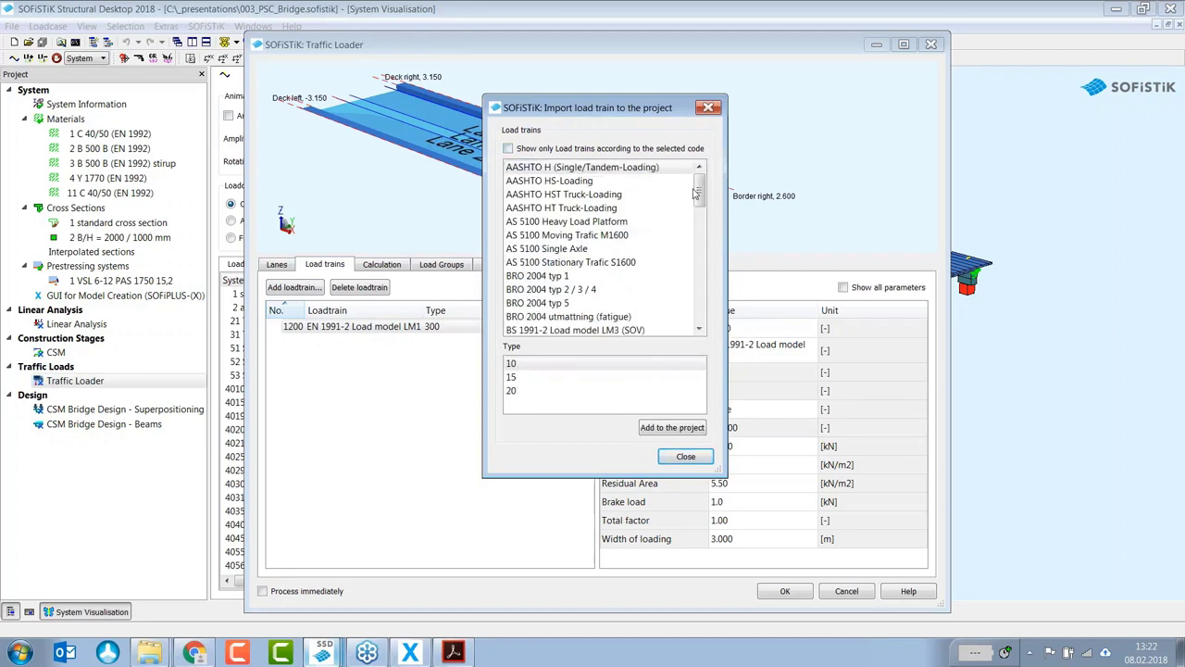
scroll(703, 199, down, 15)
scroll(704, 195, up, 15)
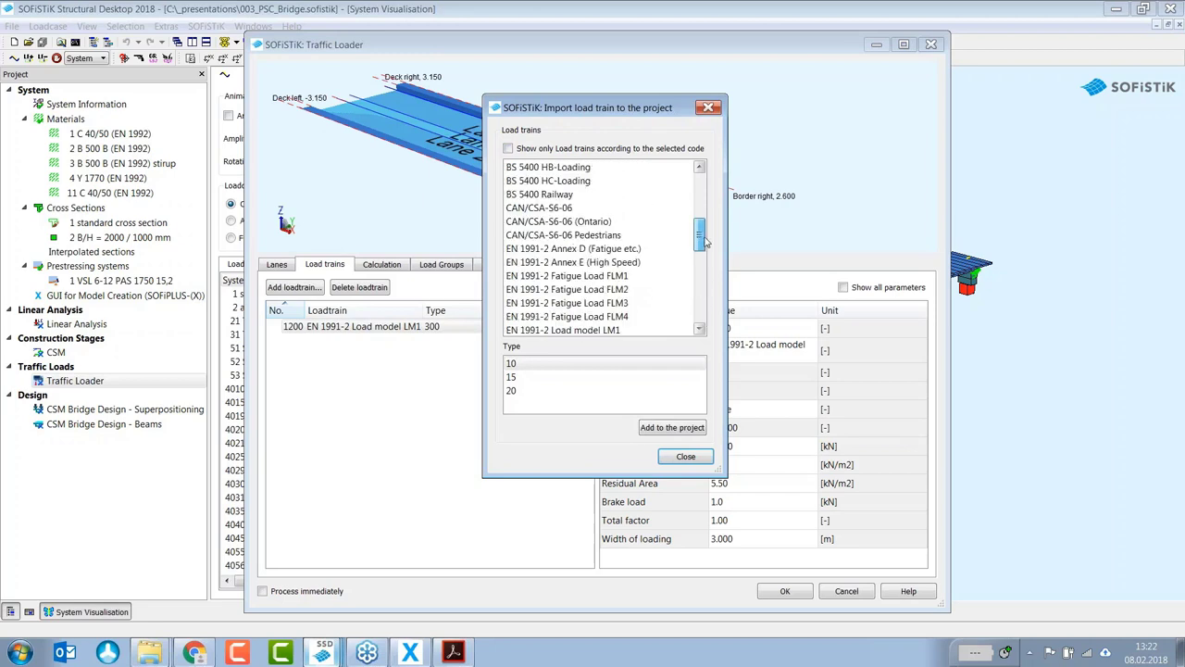
click(508, 149)
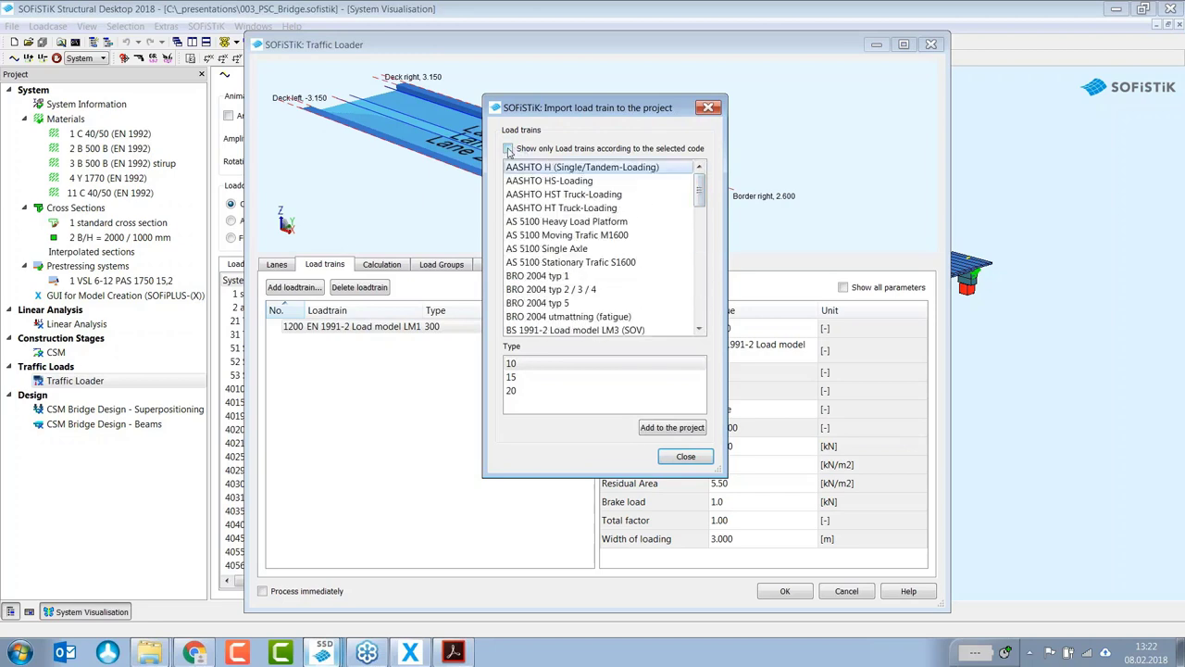
Step: Check type 100 of EN 1991-2 Load model LM1 without importing it, and show all parameters of load train 1200
click(615, 169)
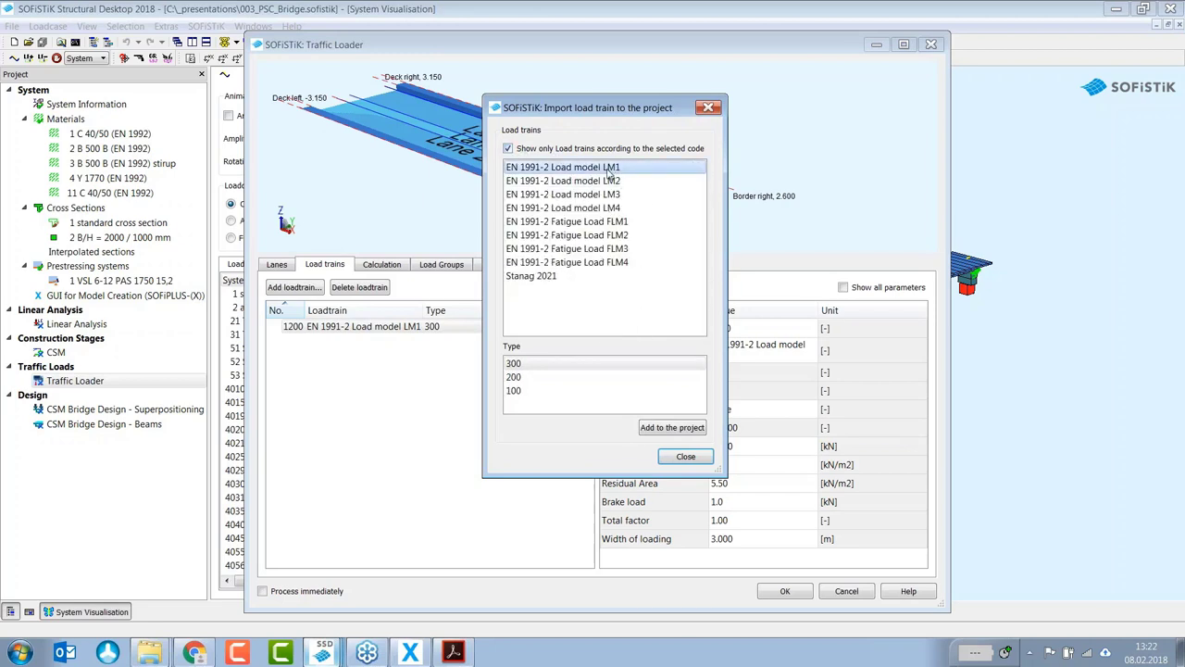
click(514, 390)
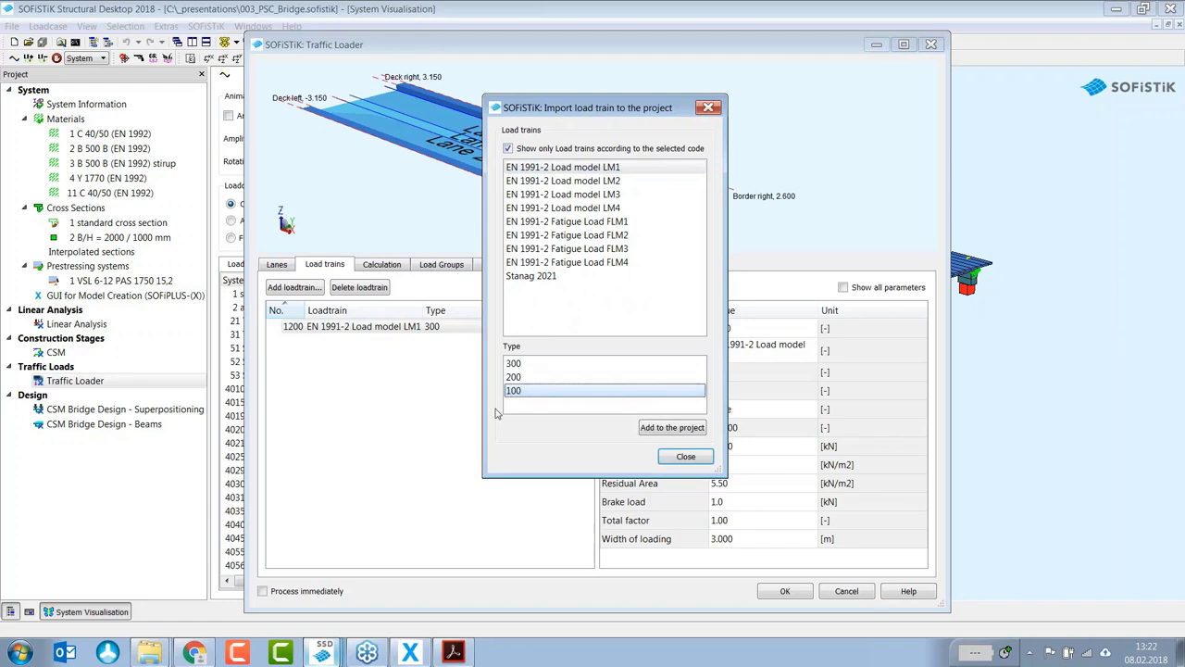
click(686, 457)
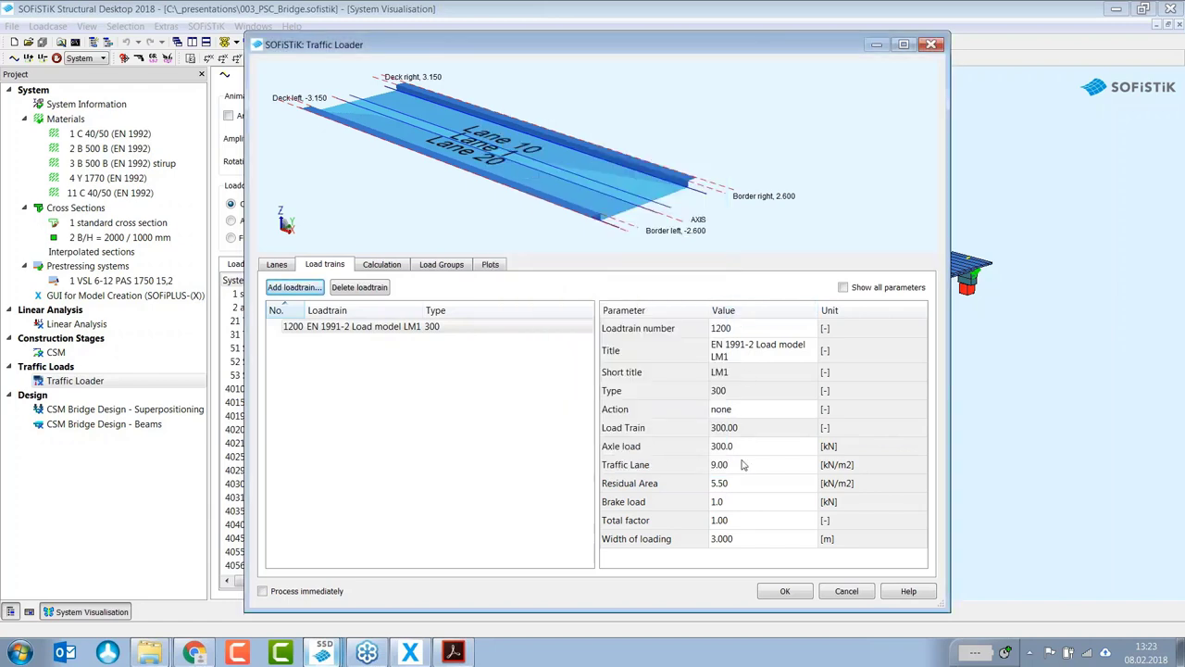
click(844, 288)
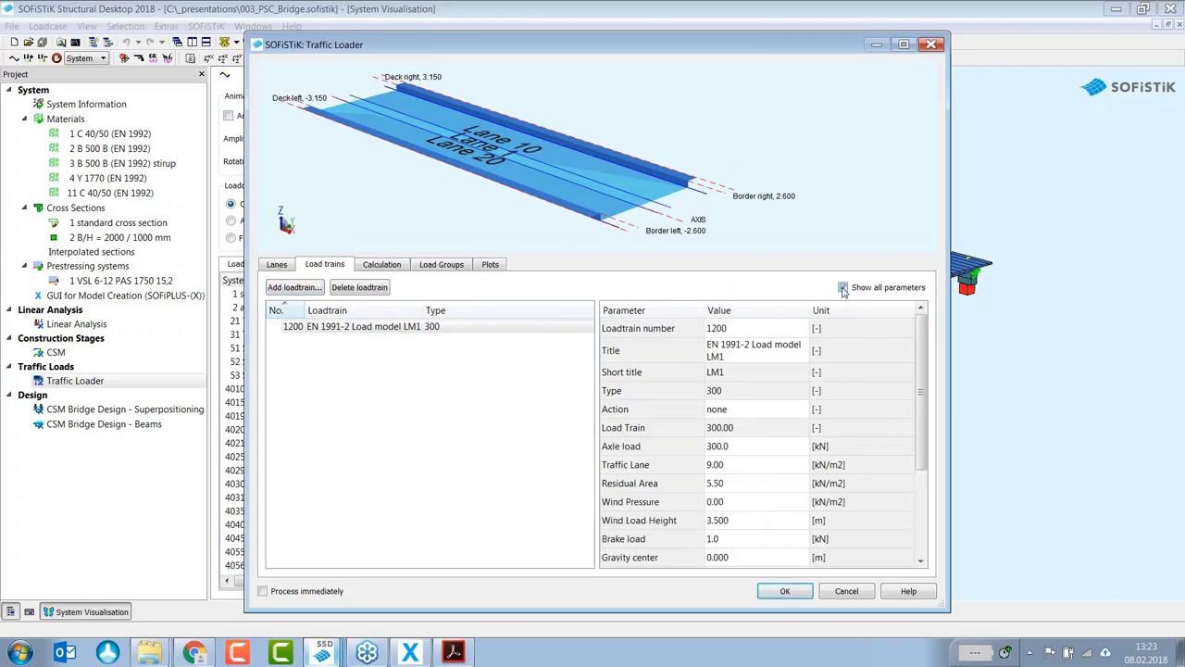
drag(922, 355, 931, 333)
Step: Exclude BEAM-VZ and BEAM-MT from the envelope calculation and review the transversal load distribution options, keeping Single-girder system
click(382, 264)
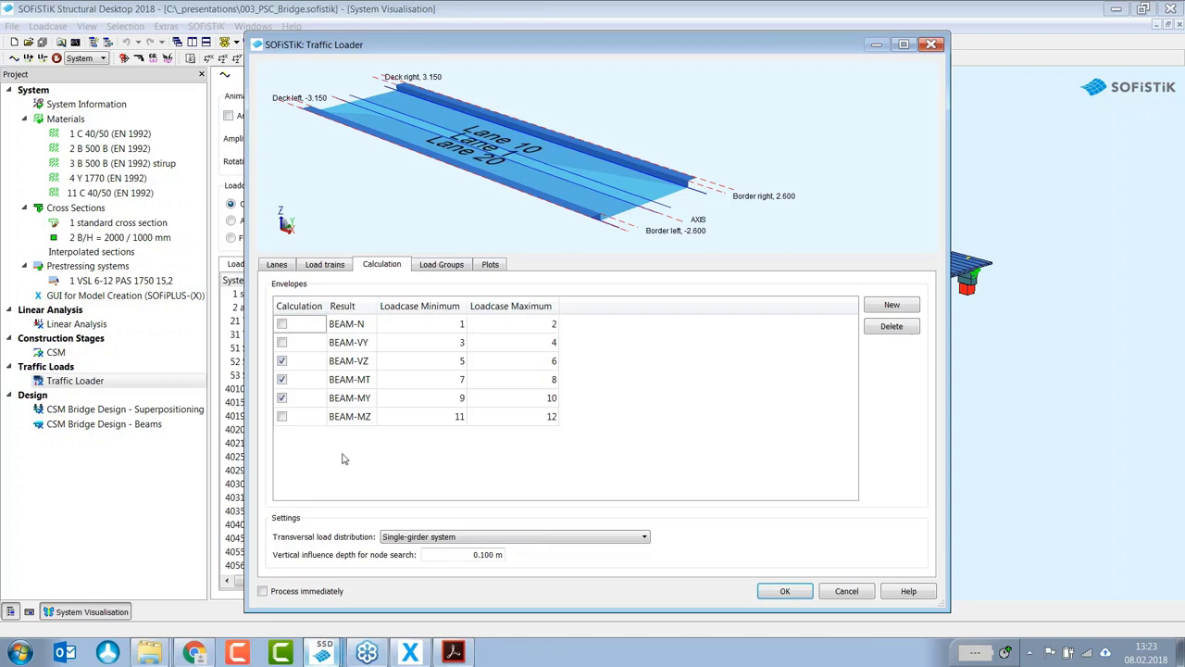
click(282, 379)
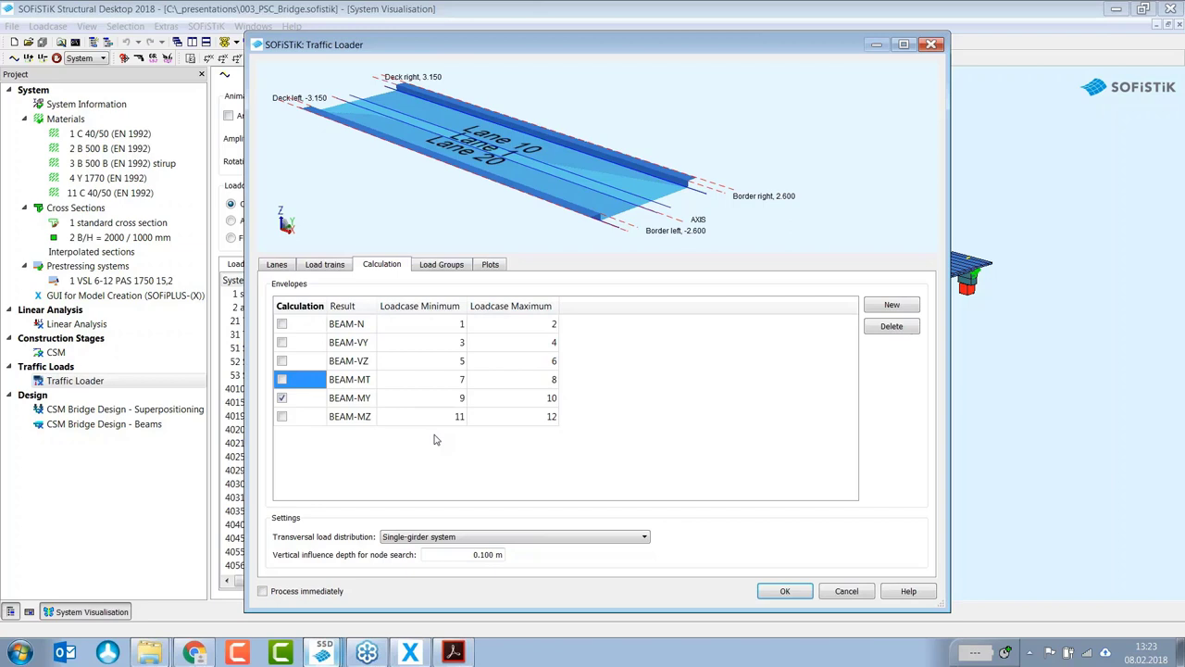
click(423, 469)
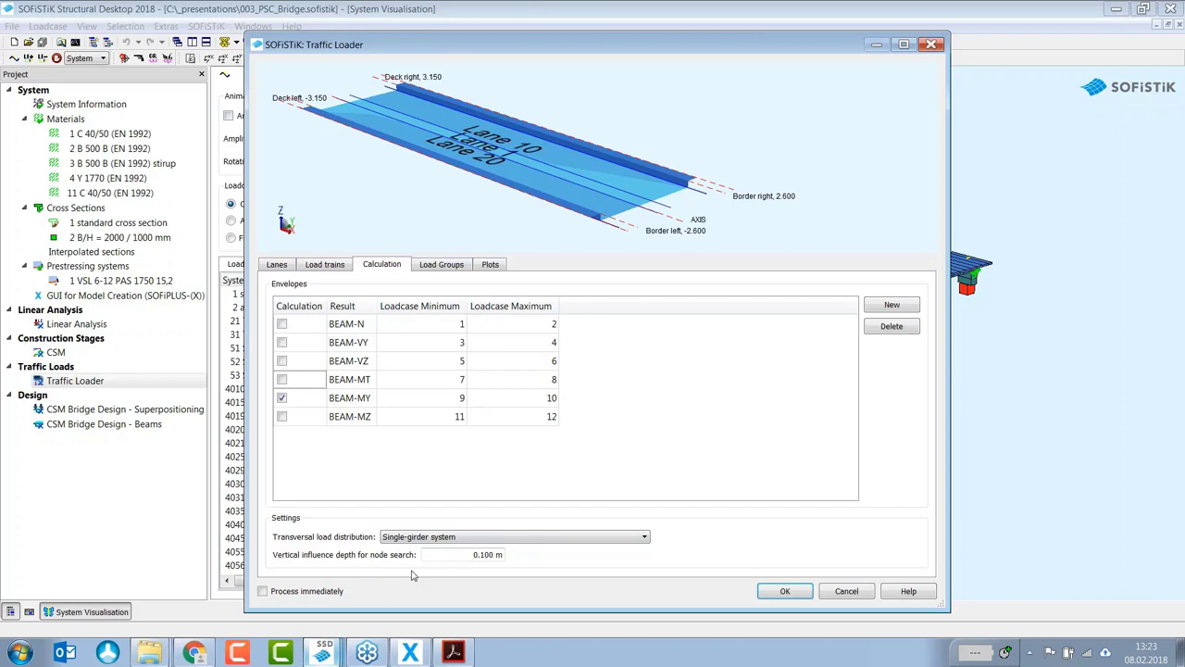
click(445, 540)
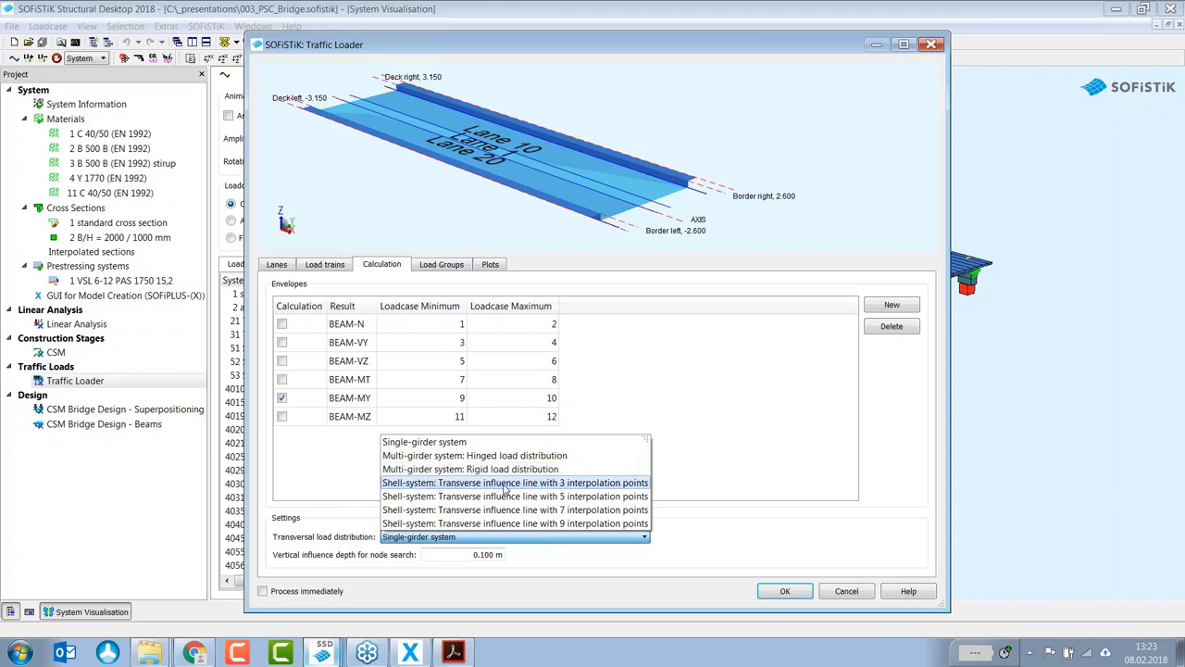
click(357, 468)
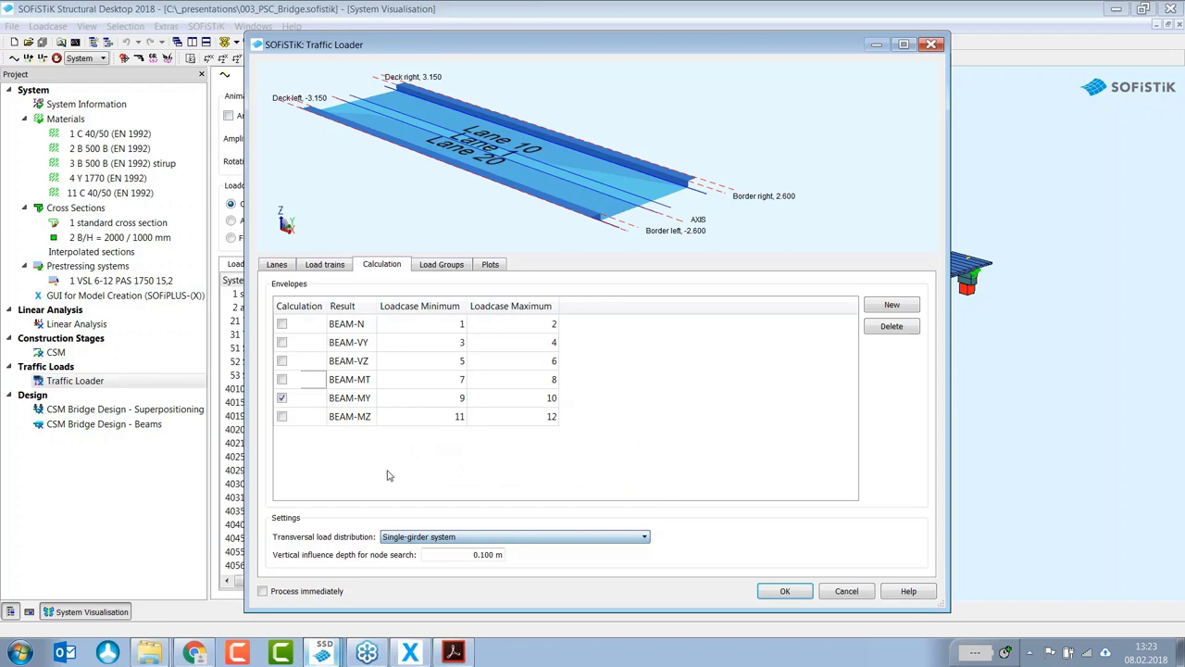
Step: Examine Load Group 1's title and base loadcase number, and BEAM-MY's minimum and maximum loadcase numbers in the envelope settings
click(450, 270)
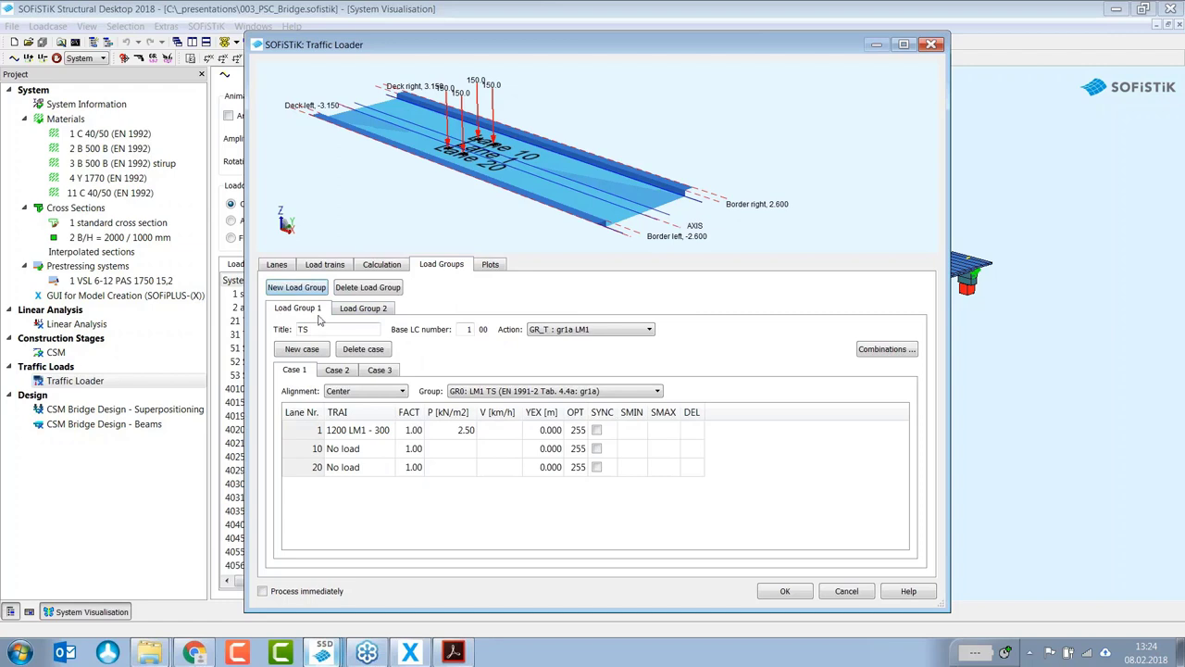
drag(313, 330, 281, 330)
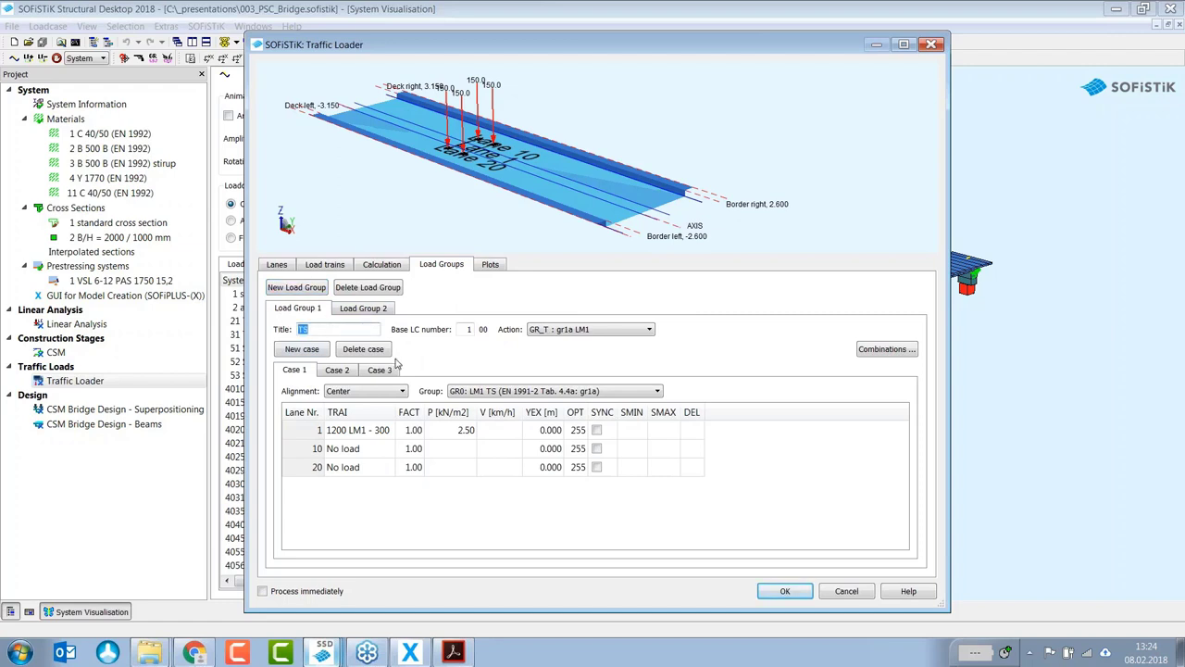
click(467, 329)
click(399, 269)
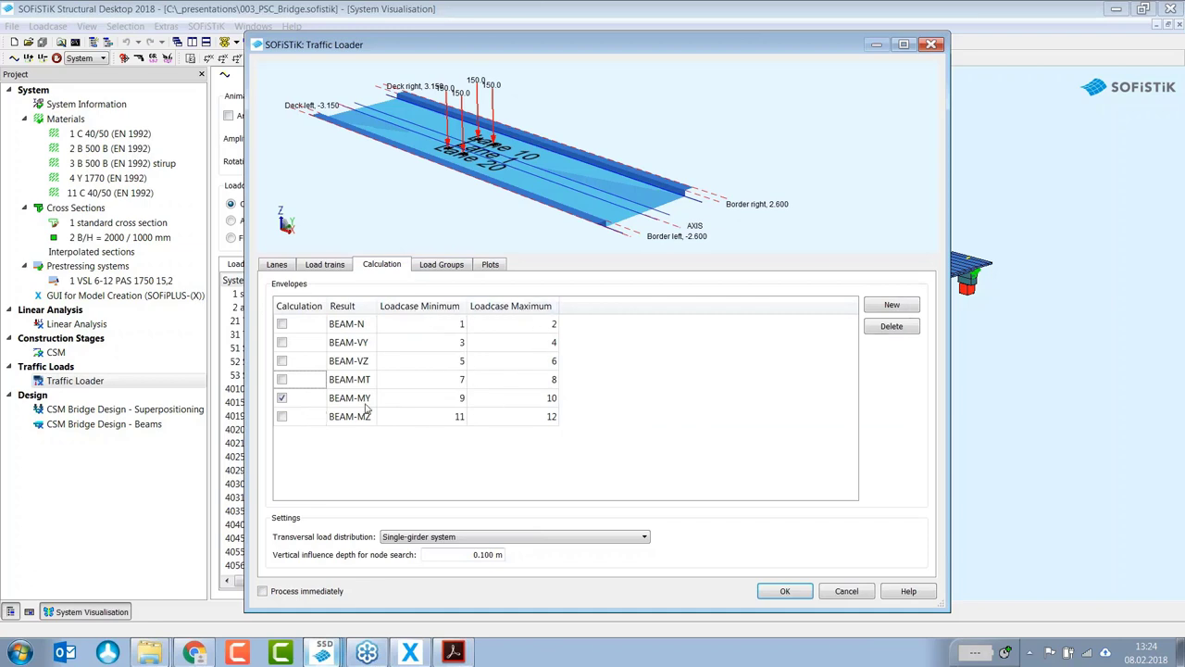
click(450, 403)
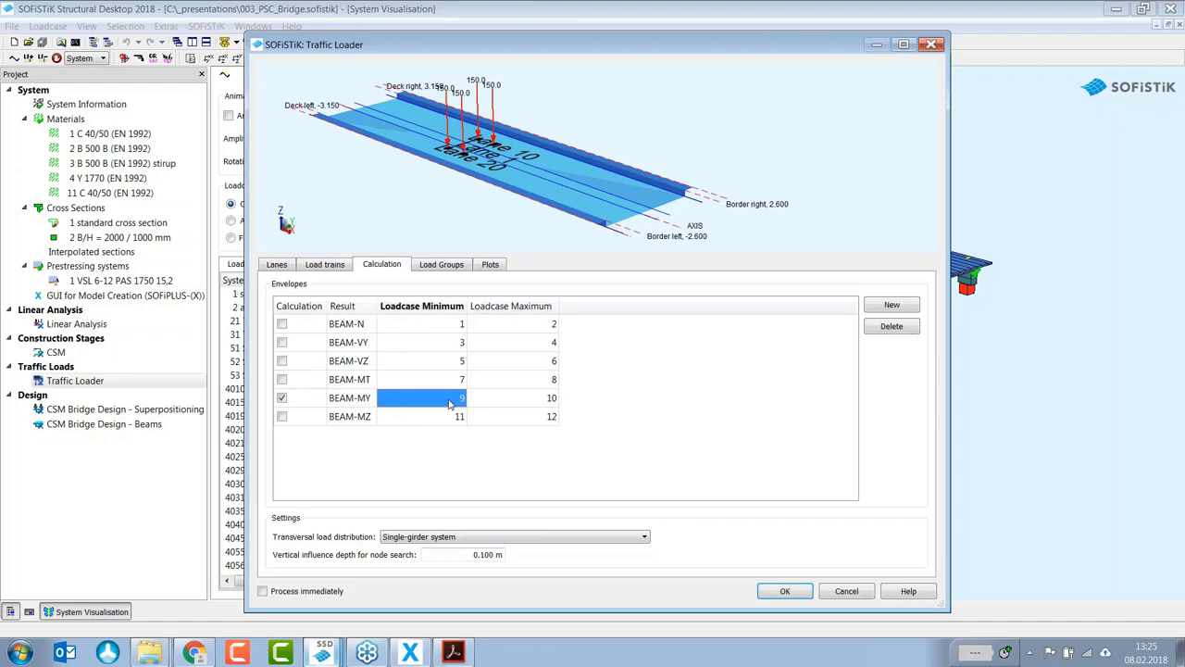
click(541, 398)
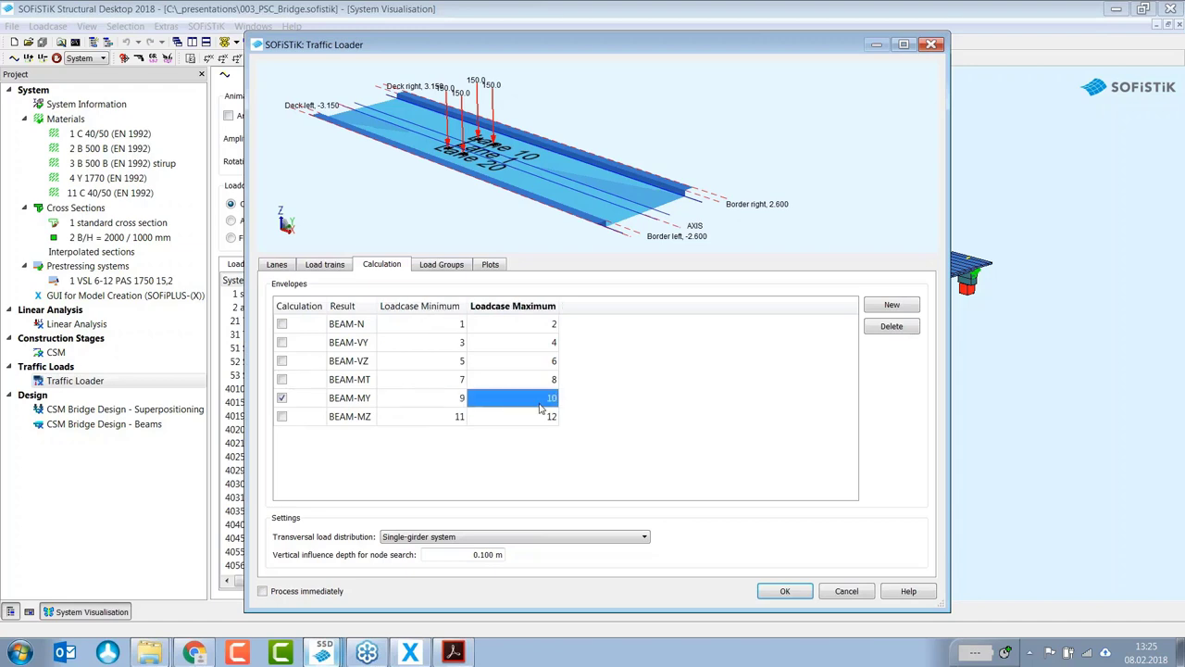
Step: Review Case 1 of Load Group 1, keeping group GR0: LM1 TS and load train 1200 LM1 - 300 on lane 1
click(451, 268)
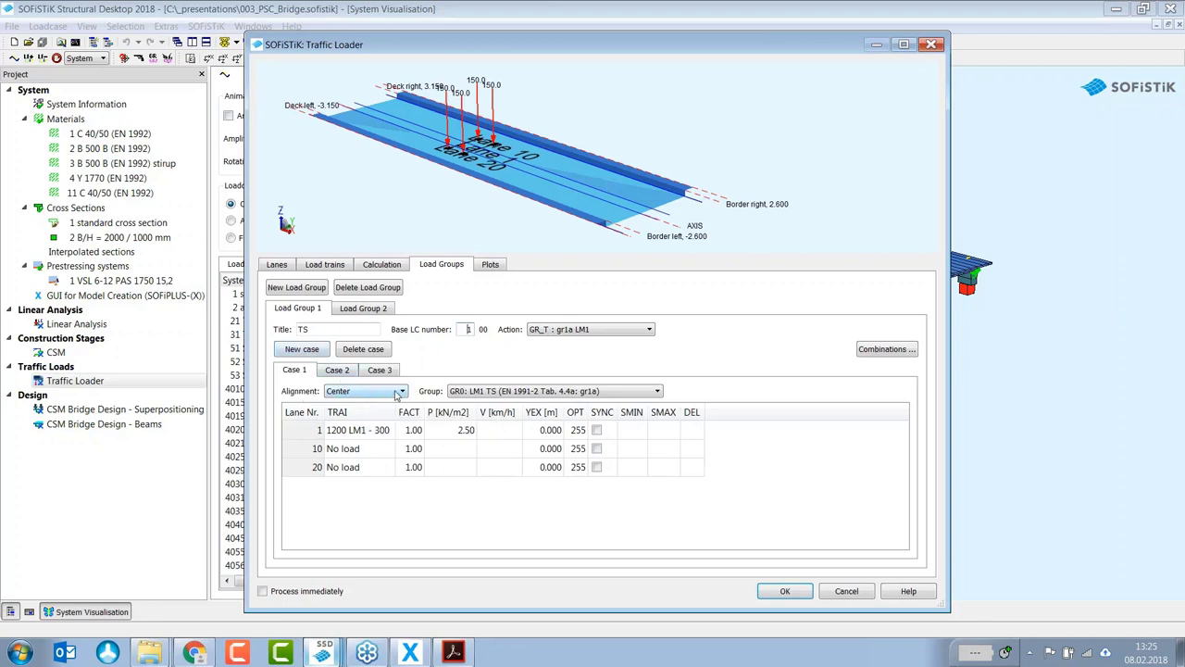
click(491, 393)
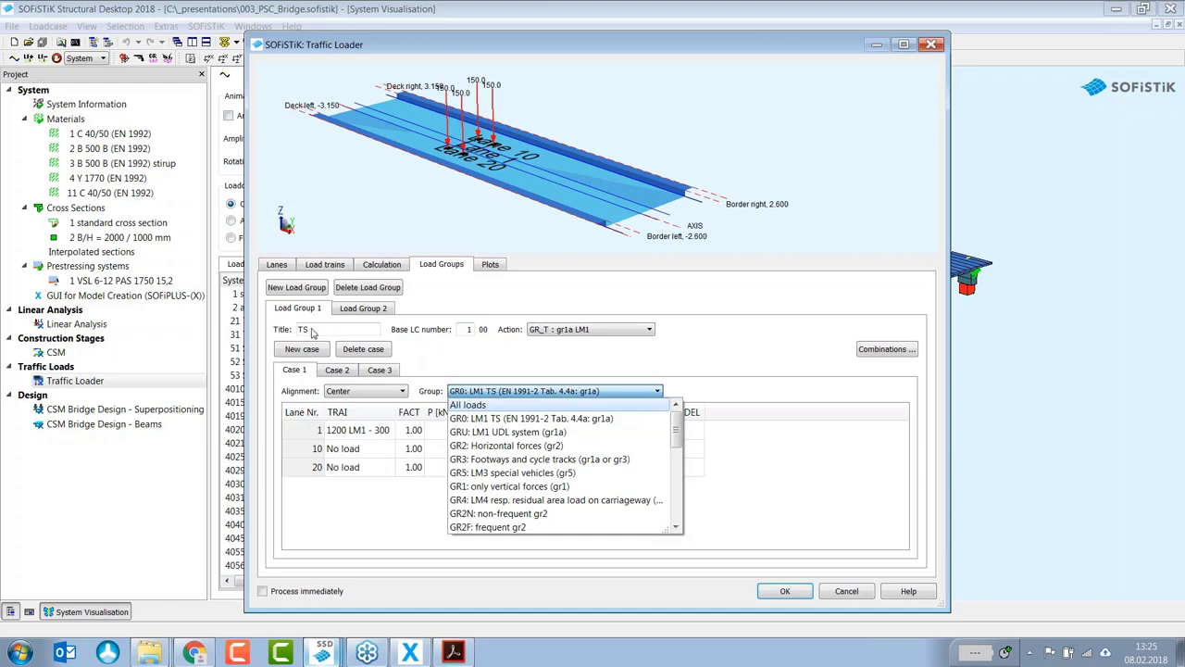
click(541, 419)
click(361, 429)
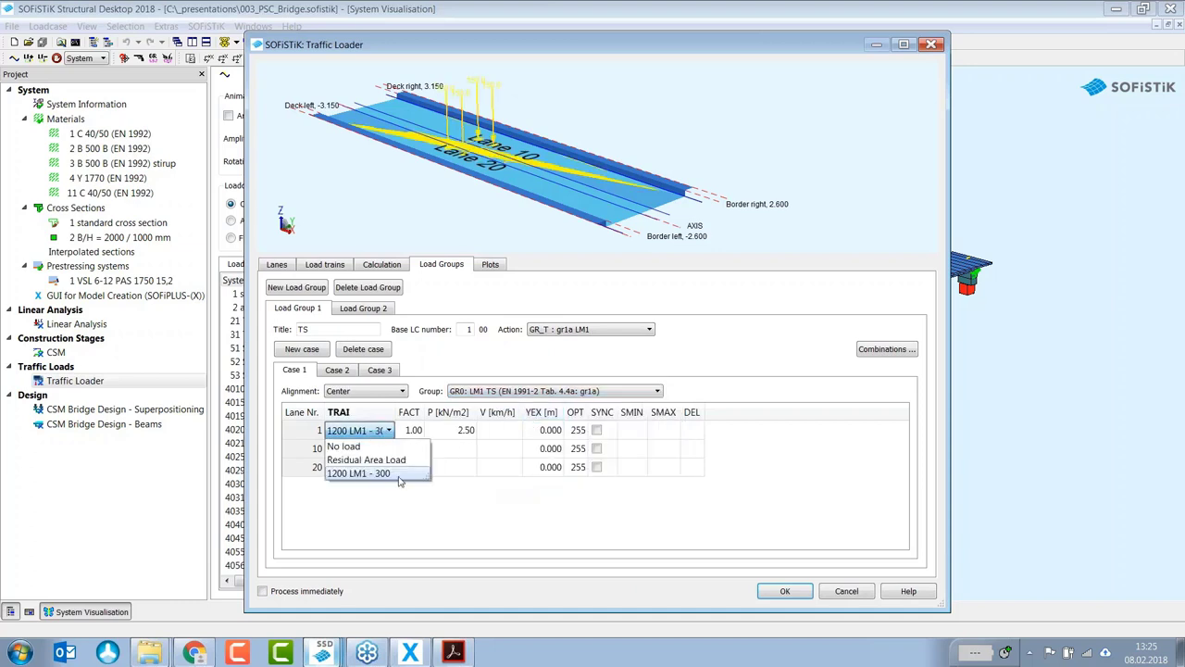
click(377, 474)
Step: Examine the load train positions of Cases 2 and 3 in Load Group 1 in the 3D preview
click(338, 372)
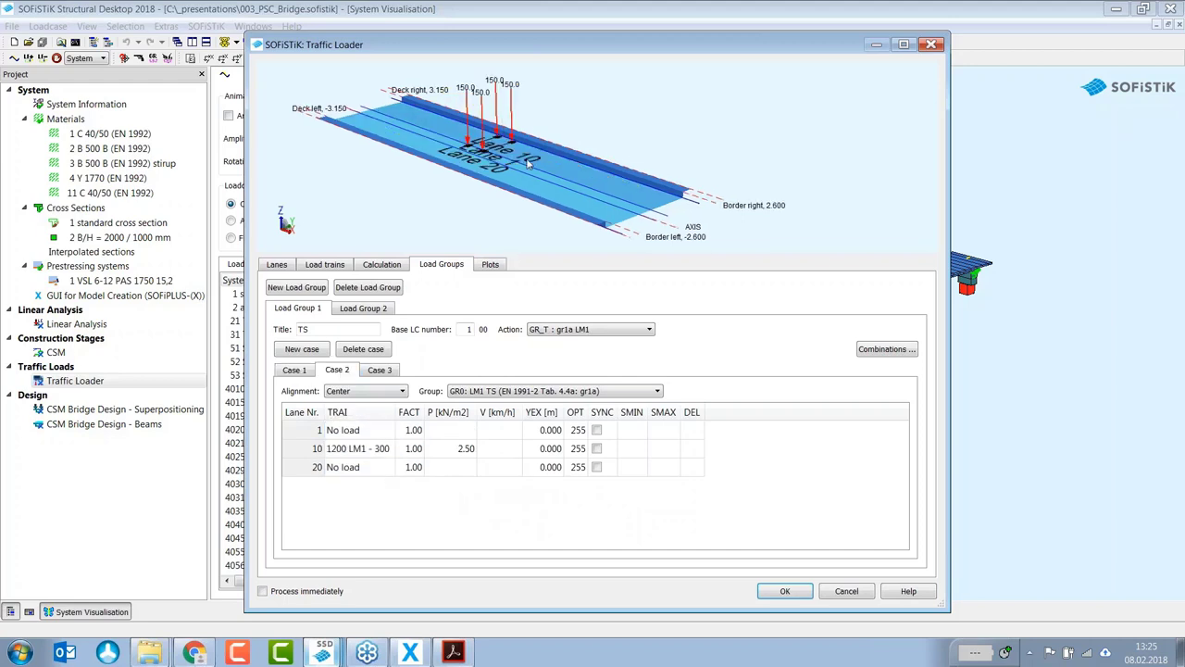
drag(630, 183, 576, 182)
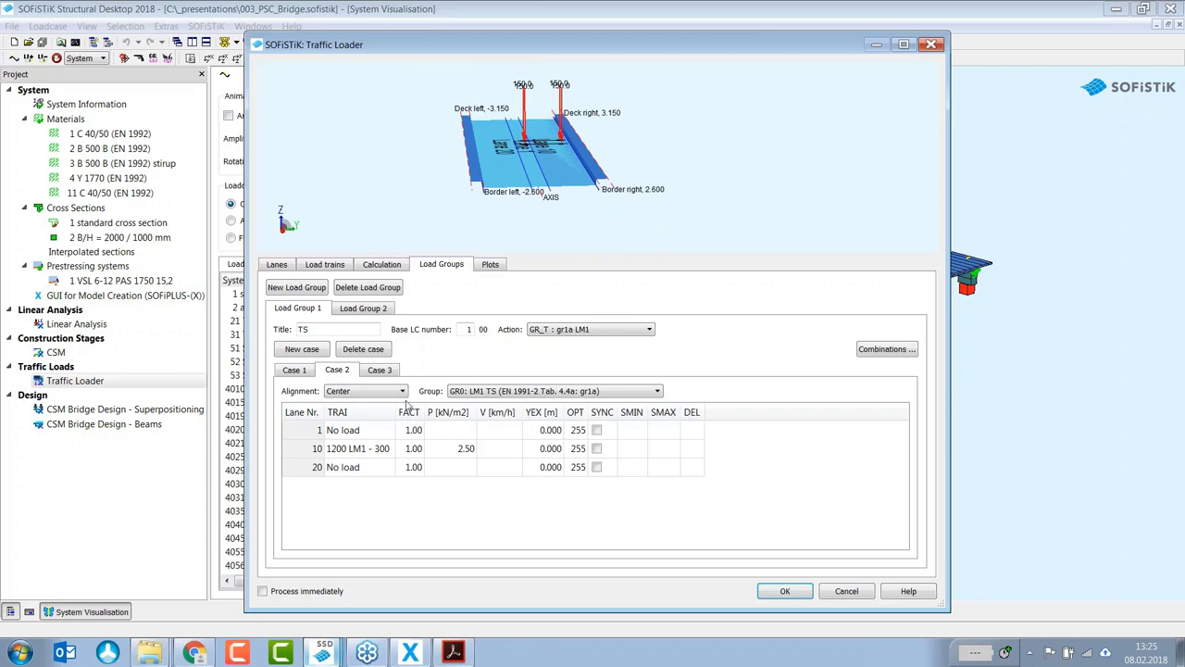
click(381, 370)
drag(456, 204, 514, 211)
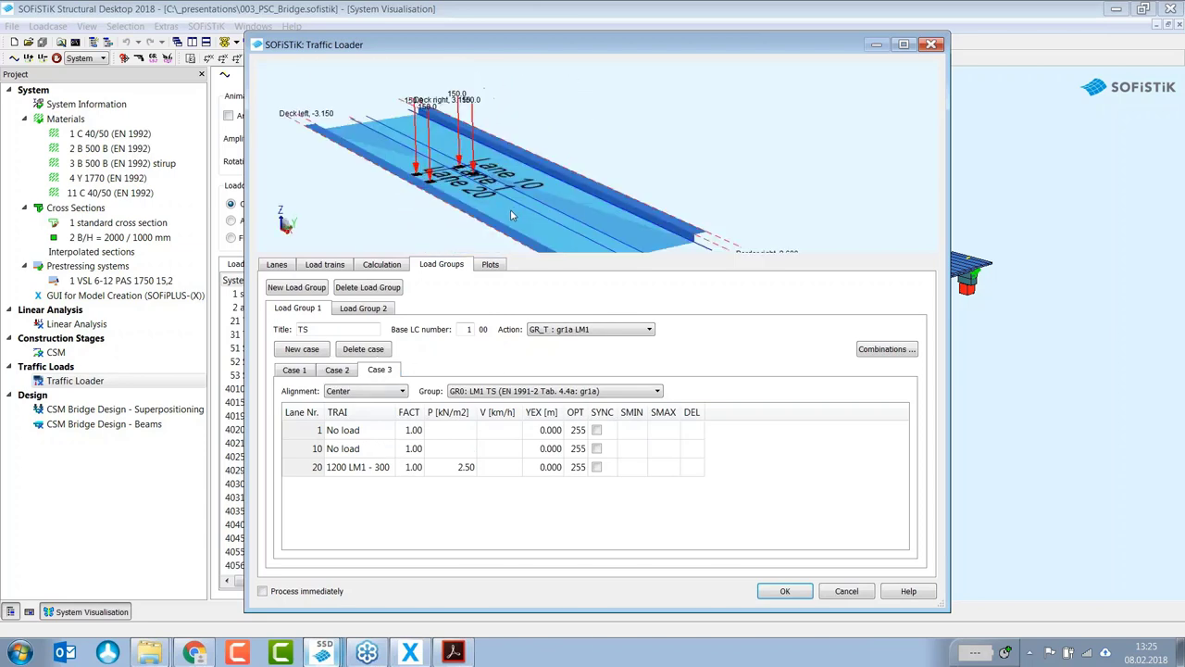
Step: Examine Load Group 2's title, available actions and base loadcase number, keeping action GR_U : gr1a LM1
click(375, 313)
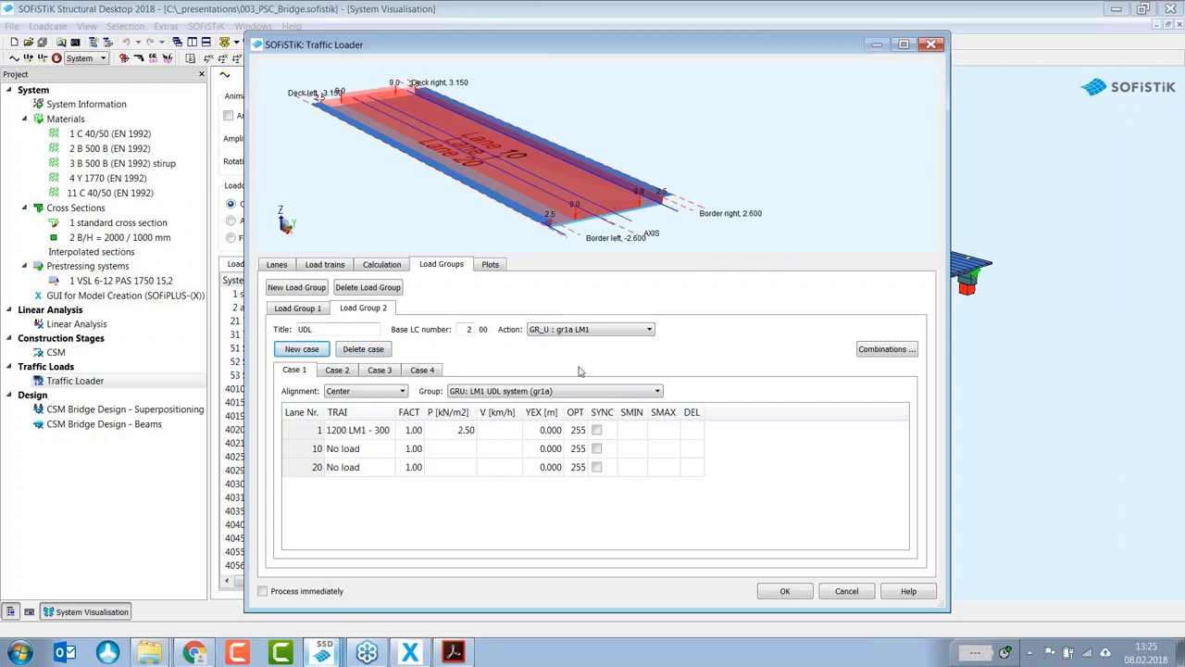
click(313, 329)
key(ctrl+a)
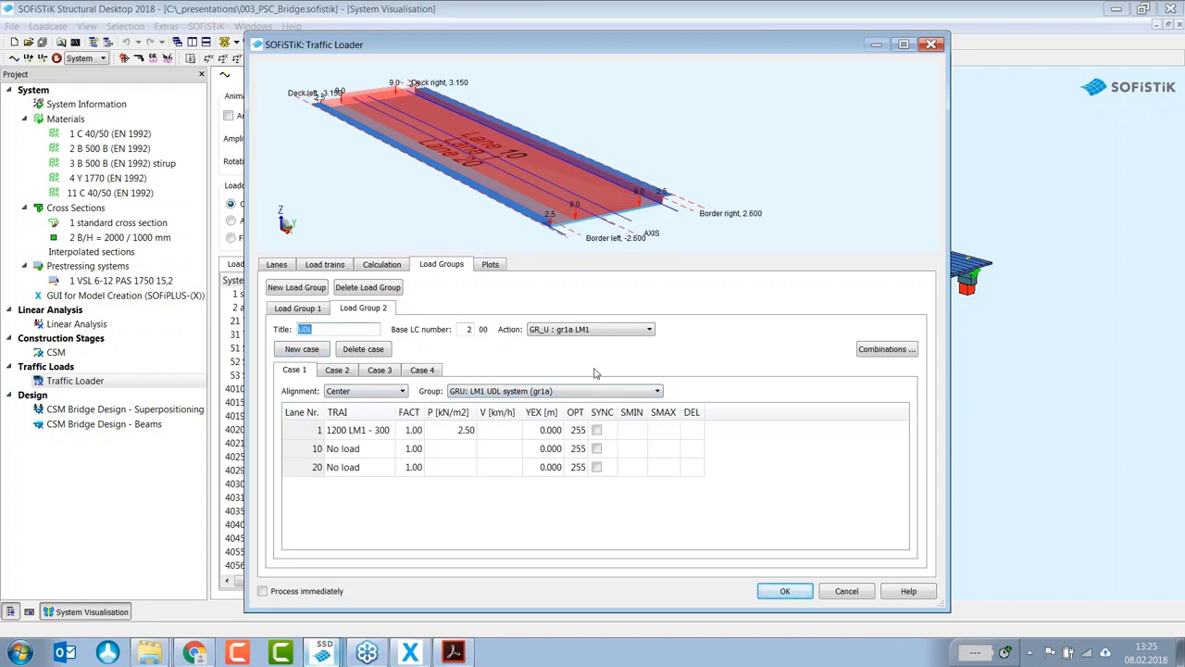
click(639, 330)
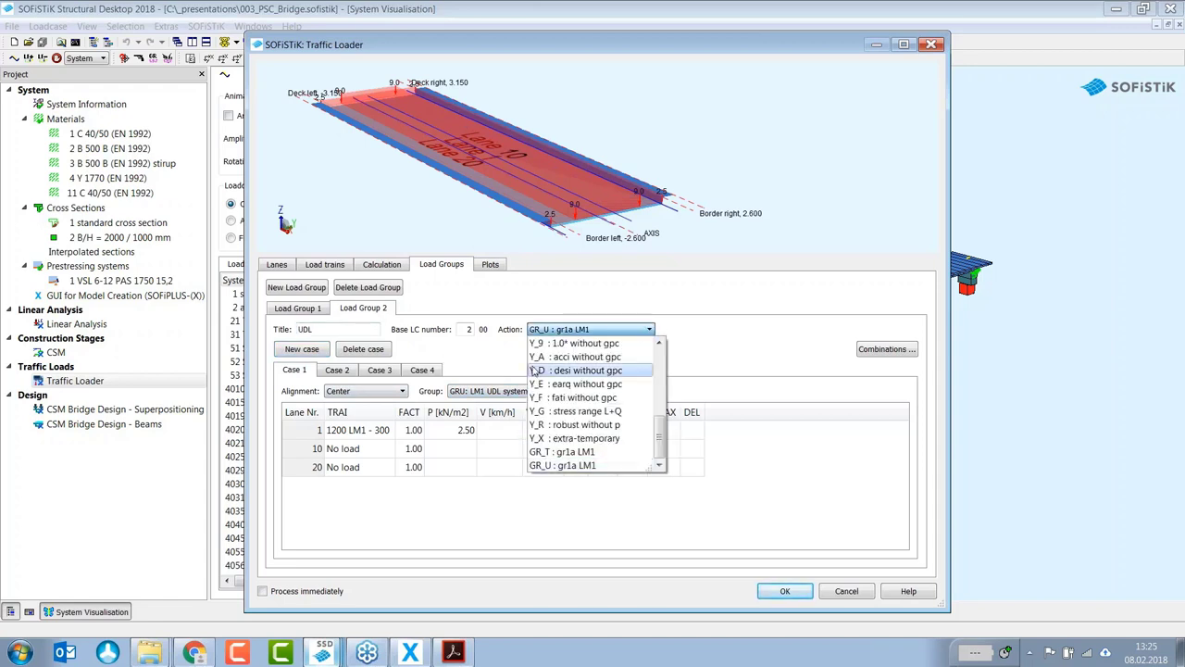
click(489, 366)
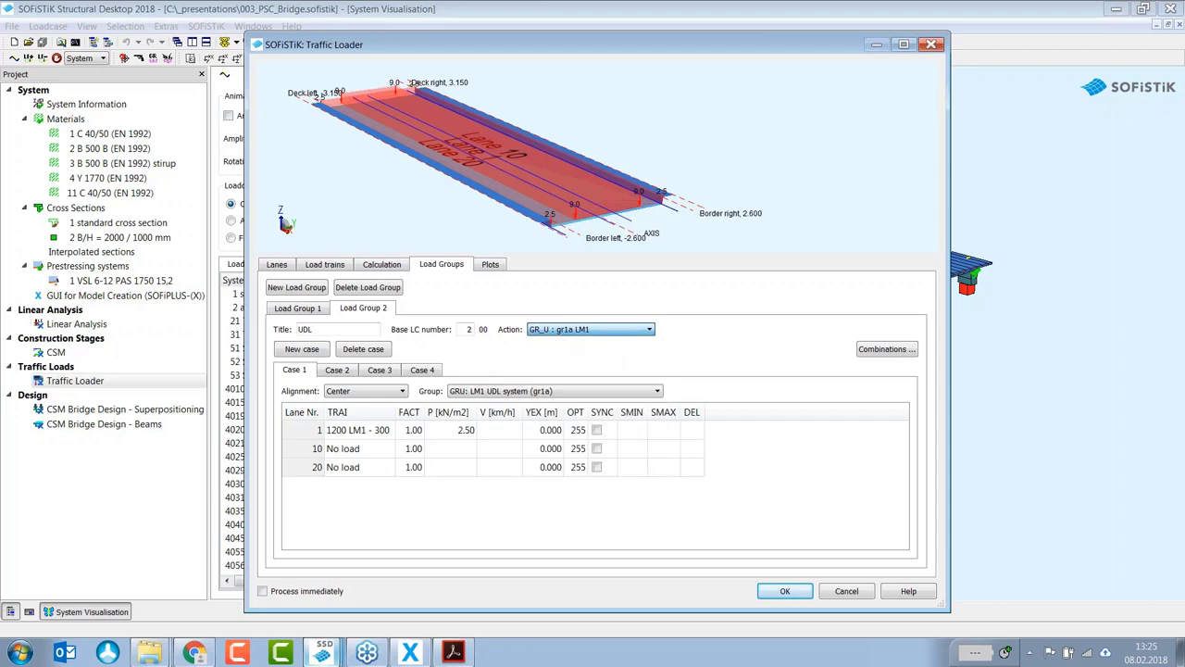
double_click(466, 331)
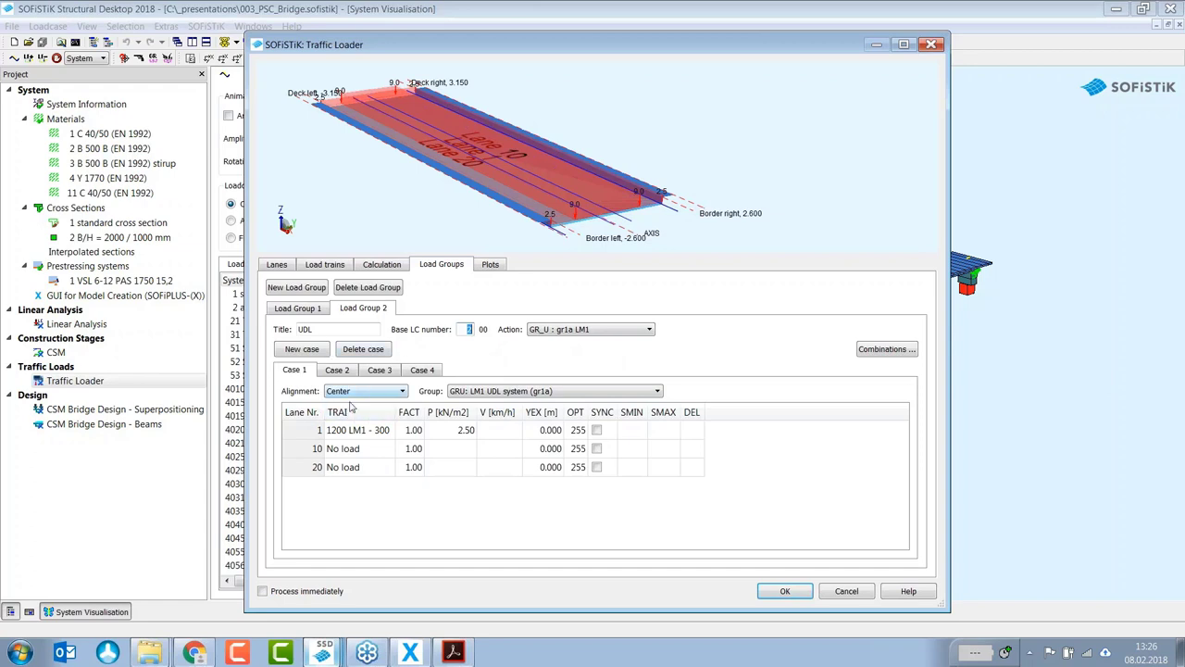
Step: Examine Load Group 2's Cases 1 to 4 with their load trains and leave the Traffic Loader without applying changes
click(360, 431)
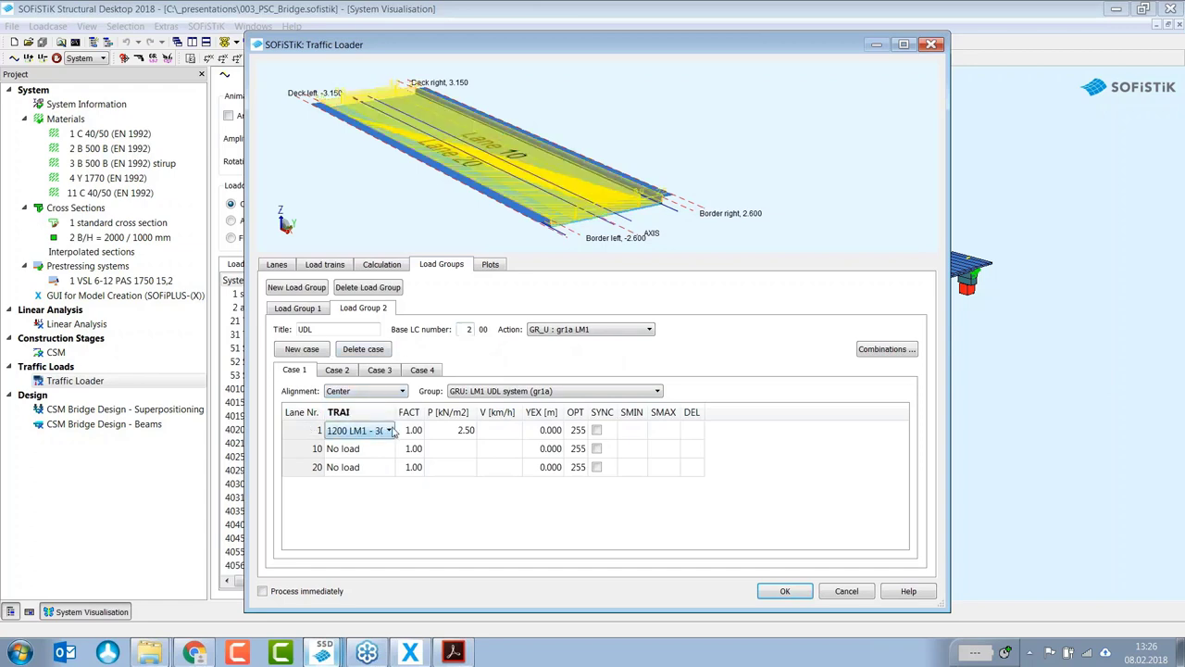
click(343, 371)
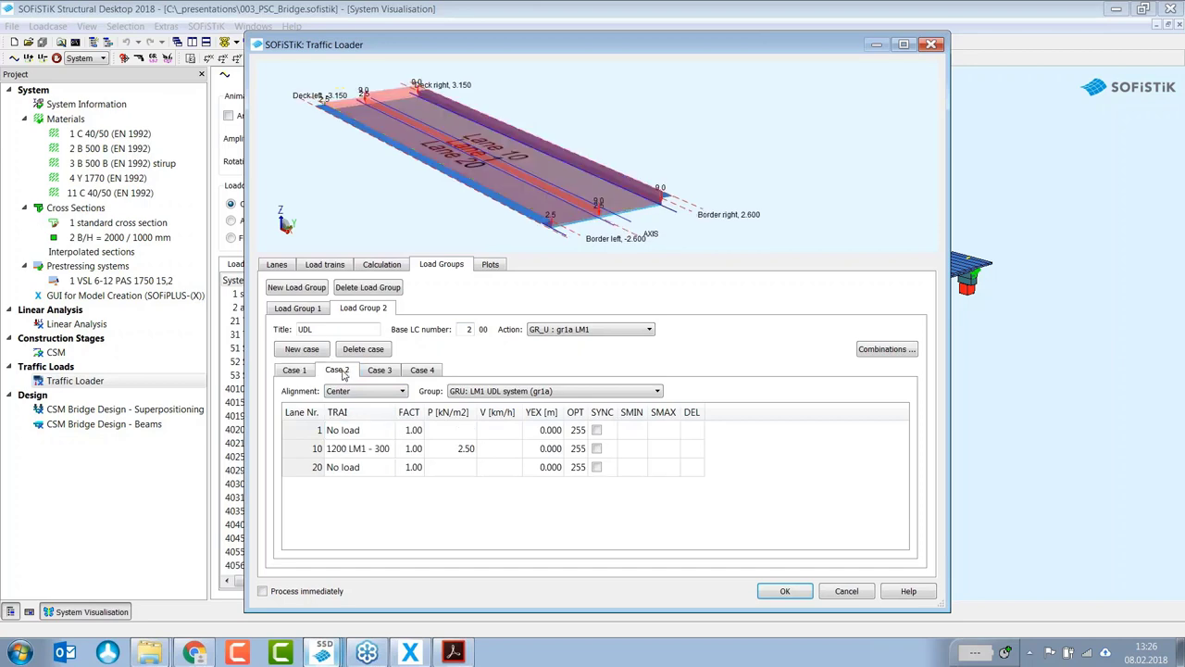
drag(414, 99, 422, 99)
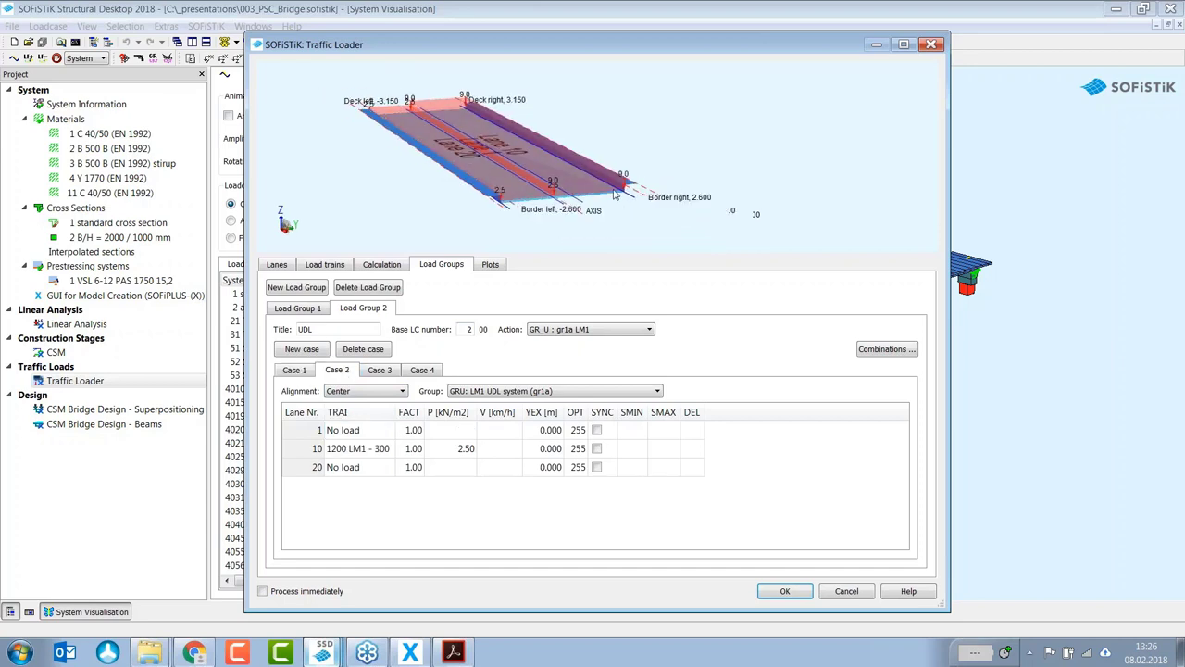
click(380, 371)
click(421, 371)
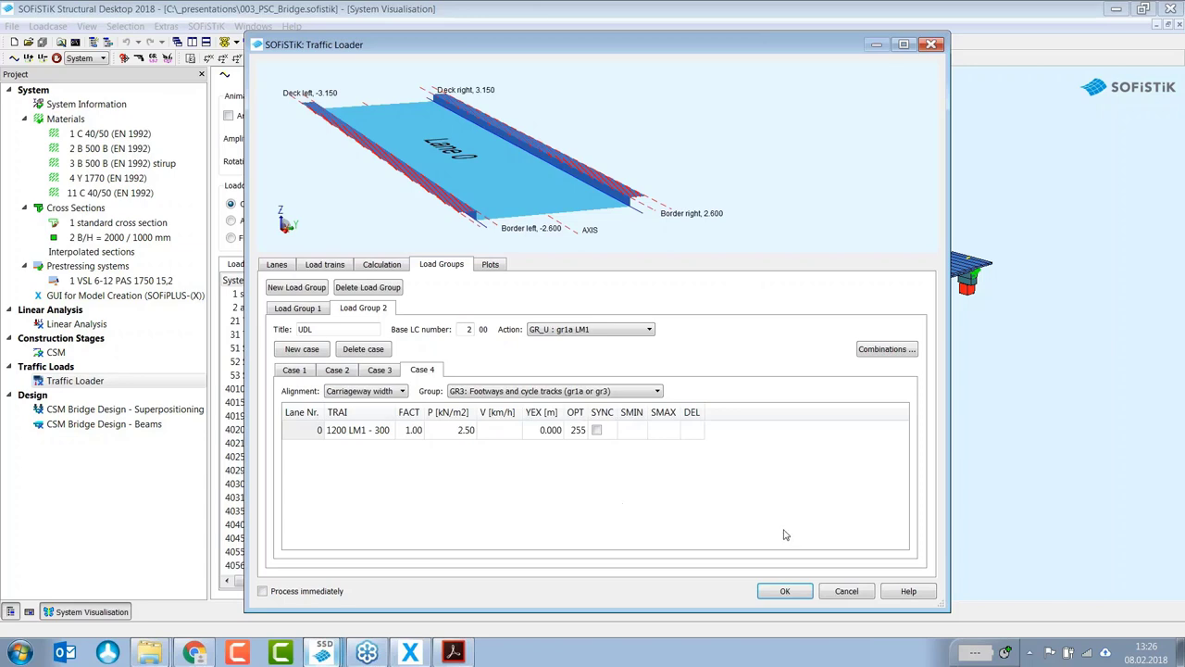
click(846, 591)
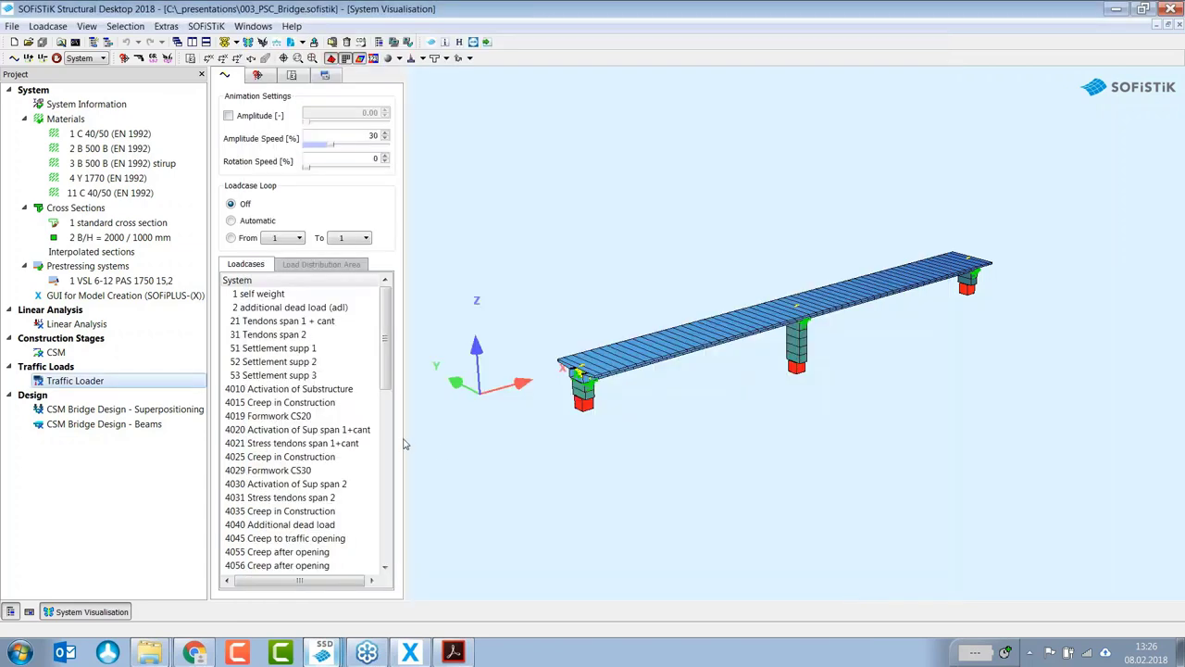
Step: Open the Traffic Loader report and examine the LM1 300 load train parameters and load position case 1
right_click(83, 387)
key(Escape)
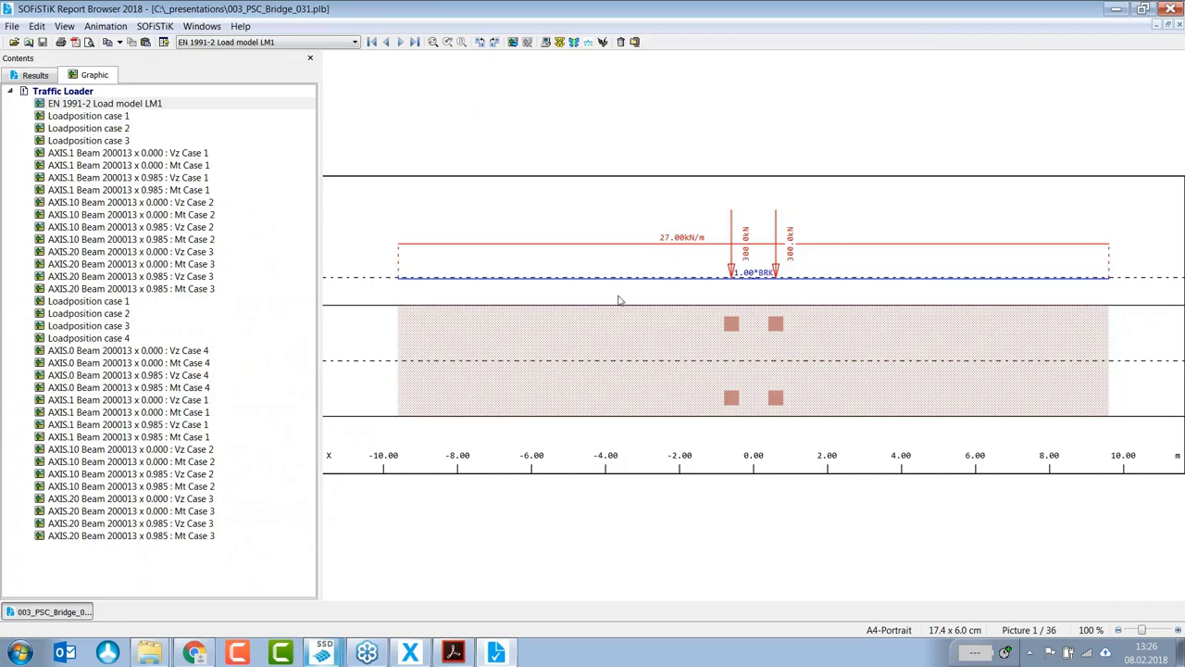
click(36, 75)
click(146, 152)
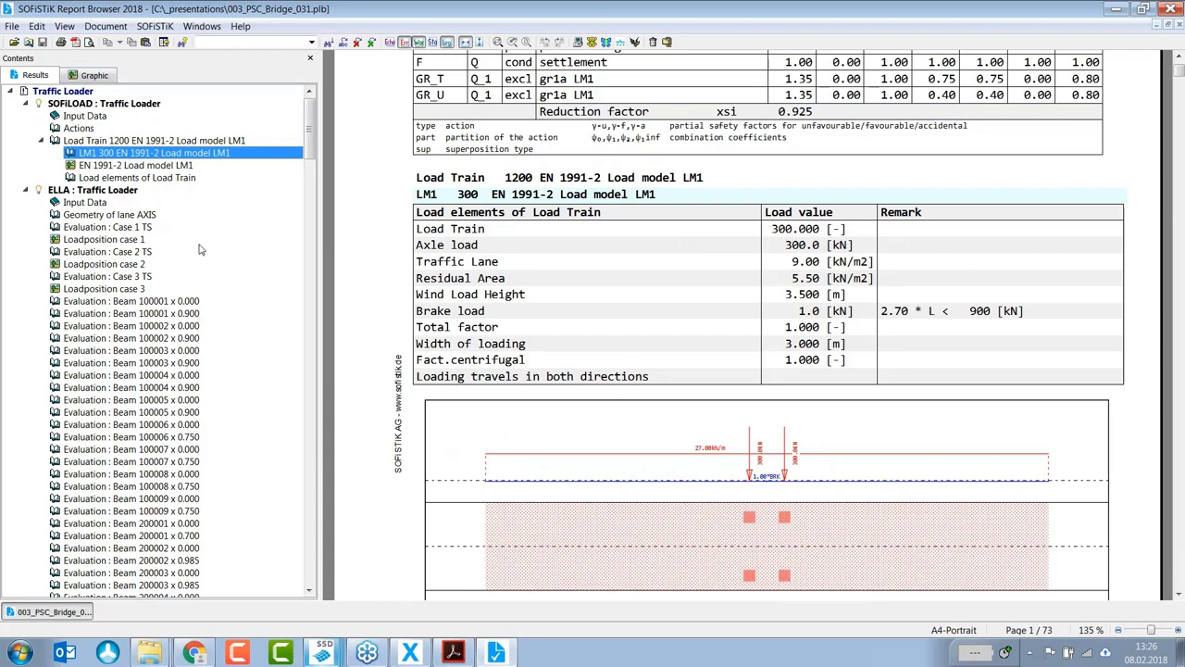
click(103, 245)
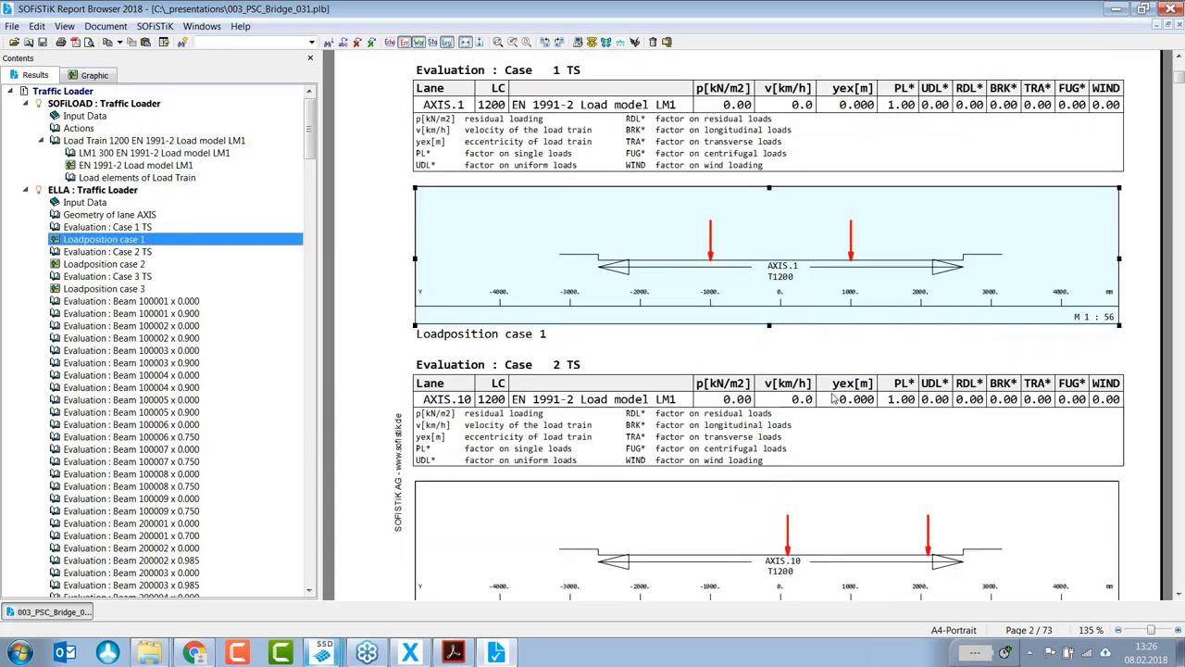
Step: Examine the report's influence line graphics for AXIS.0 Case 4 and AXIS.1 Case 1 at beam 200013, and close the report
click(94, 75)
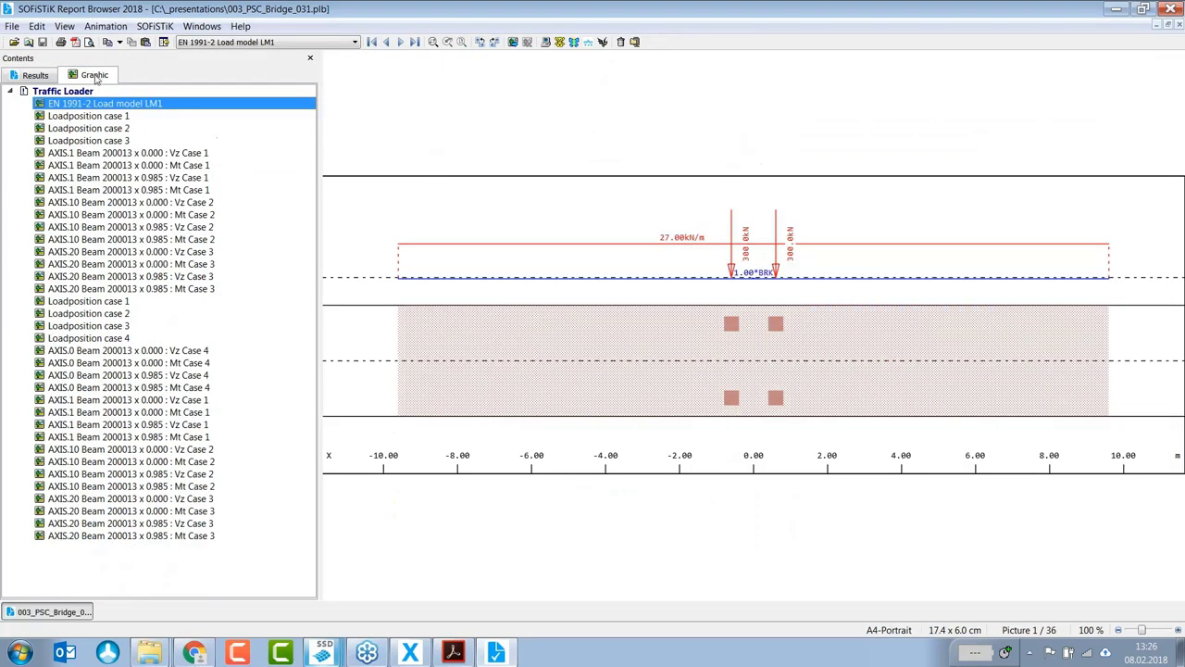
click(142, 352)
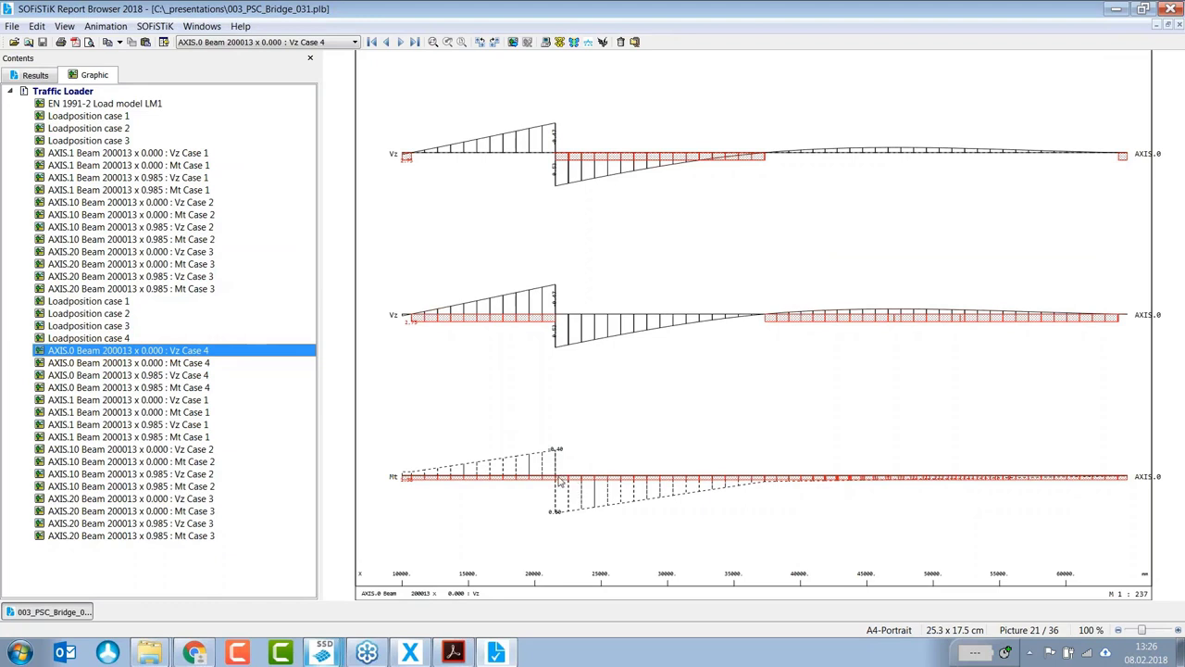
click(198, 363)
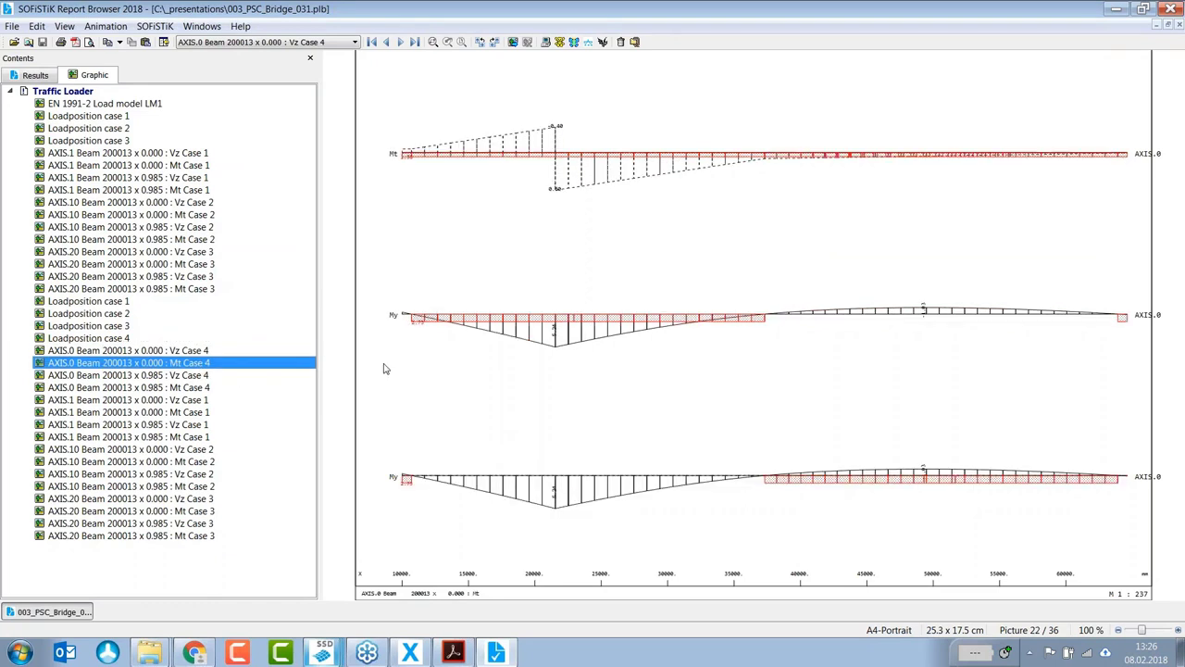
click(123, 154)
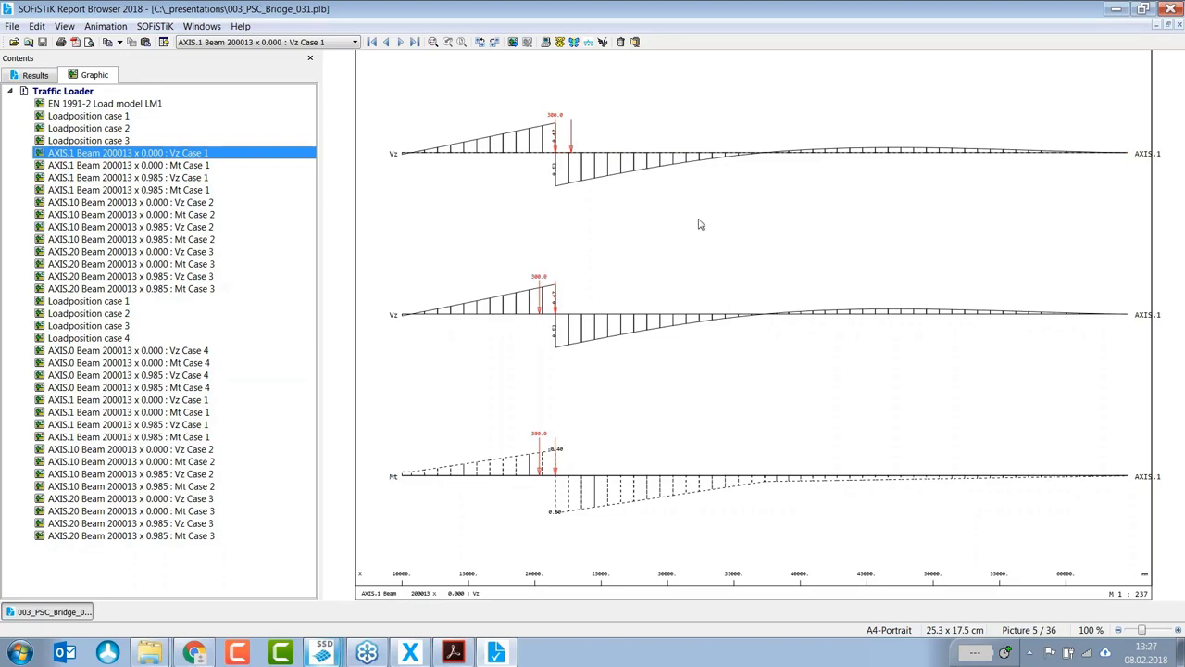
click(1174, 9)
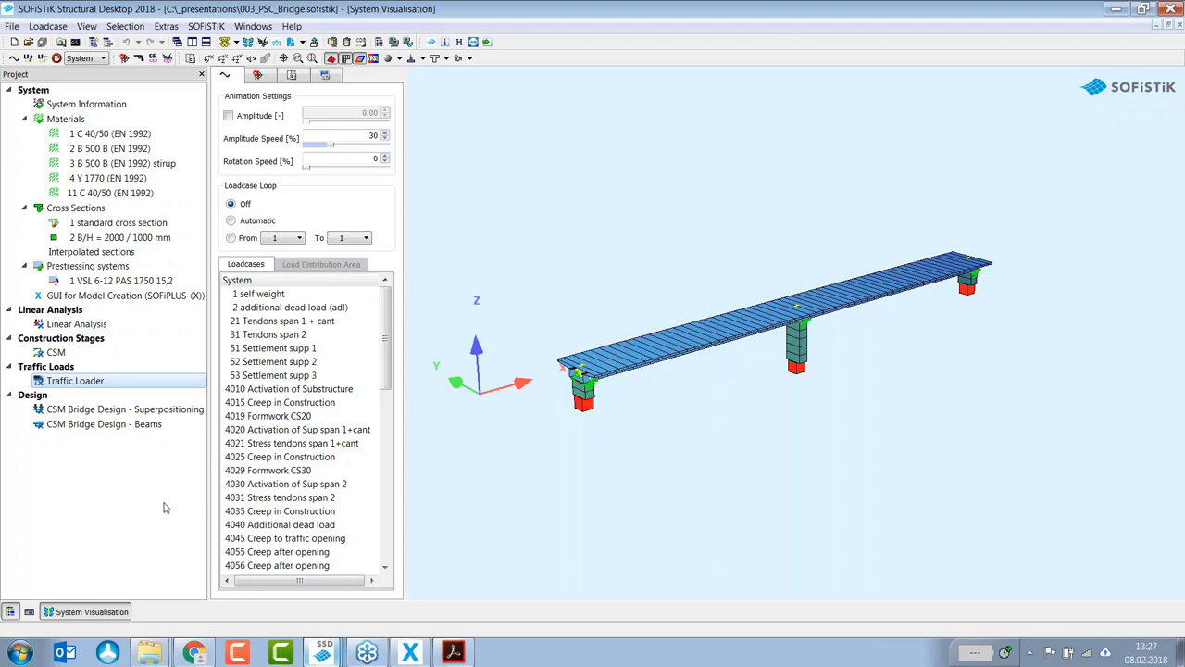
Step: Open WinGraf and display the beam elements' bending moment My in a side view with larger text
click(264, 44)
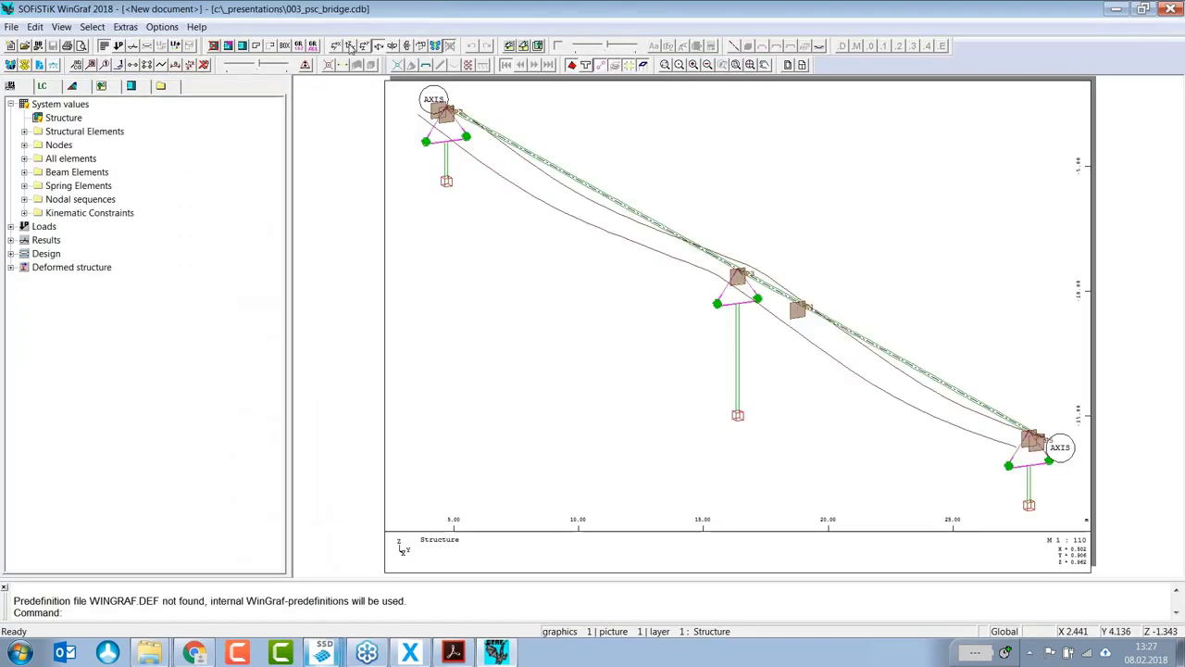
click(10, 240)
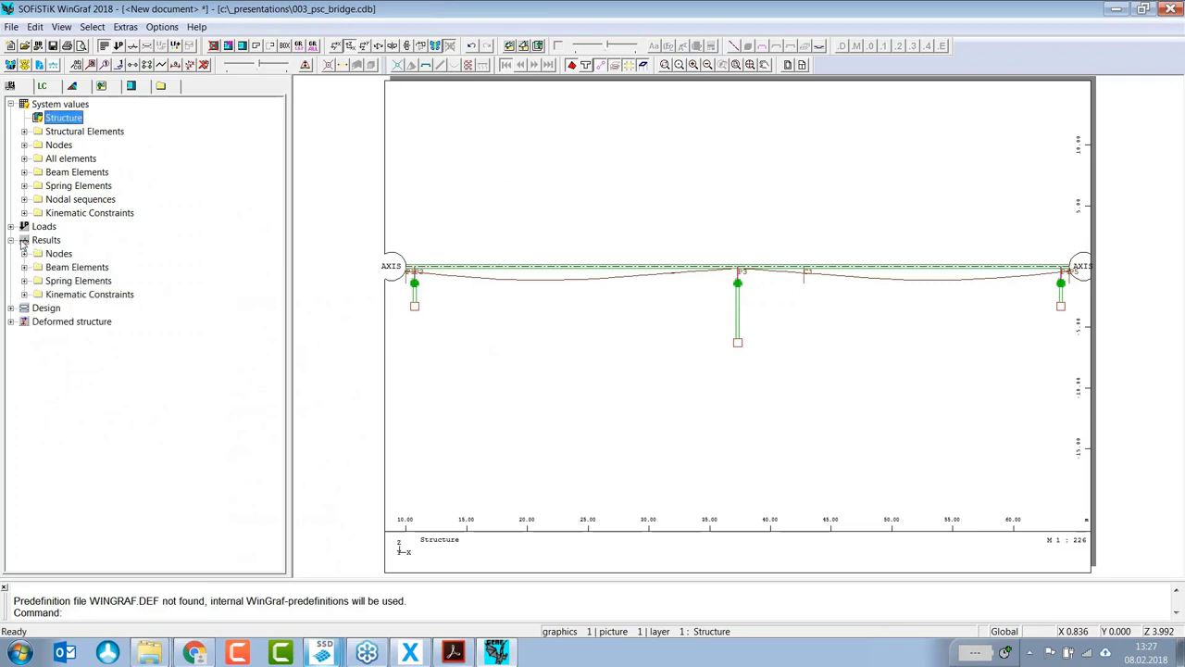
click(25, 266)
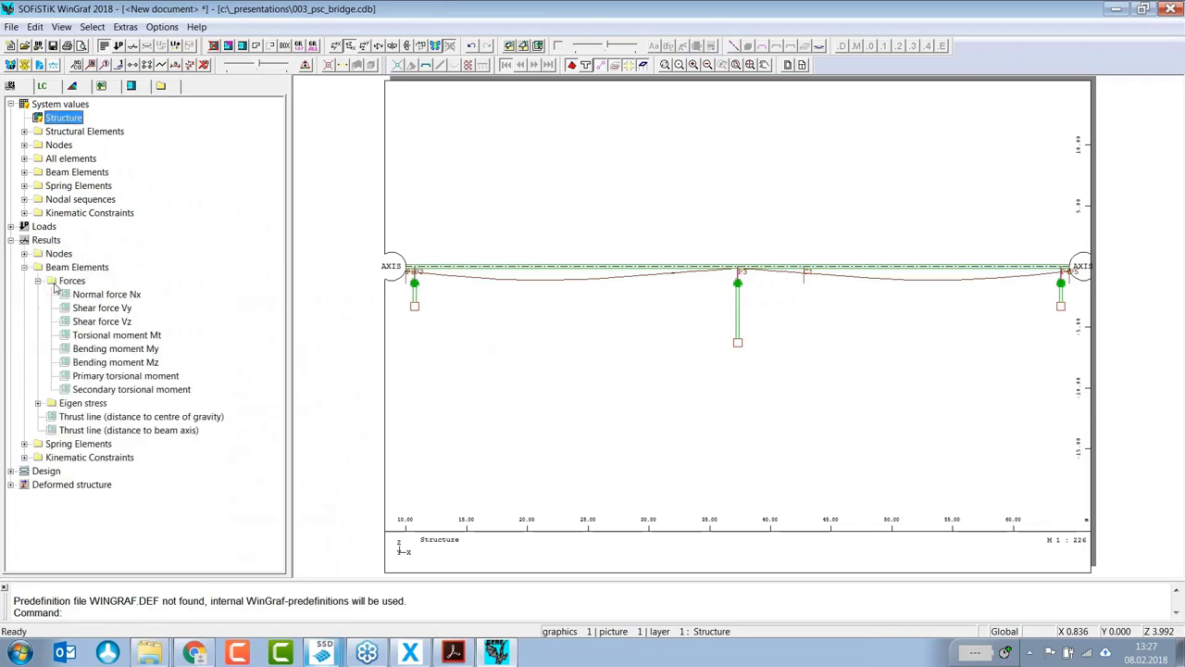
click(140, 352)
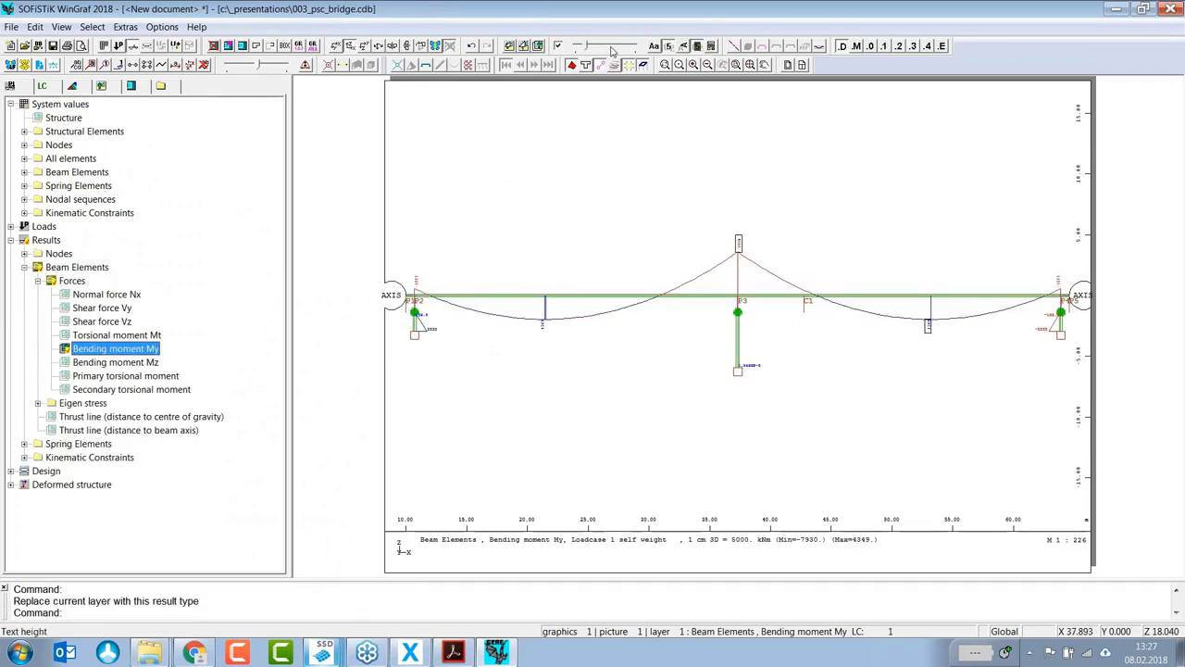
Step: Examine bending moment My for loadcases 109 MIN-My TS, 110 MAX-My TS and 210 MAX-My UDL, and close WinGraf
click(42, 86)
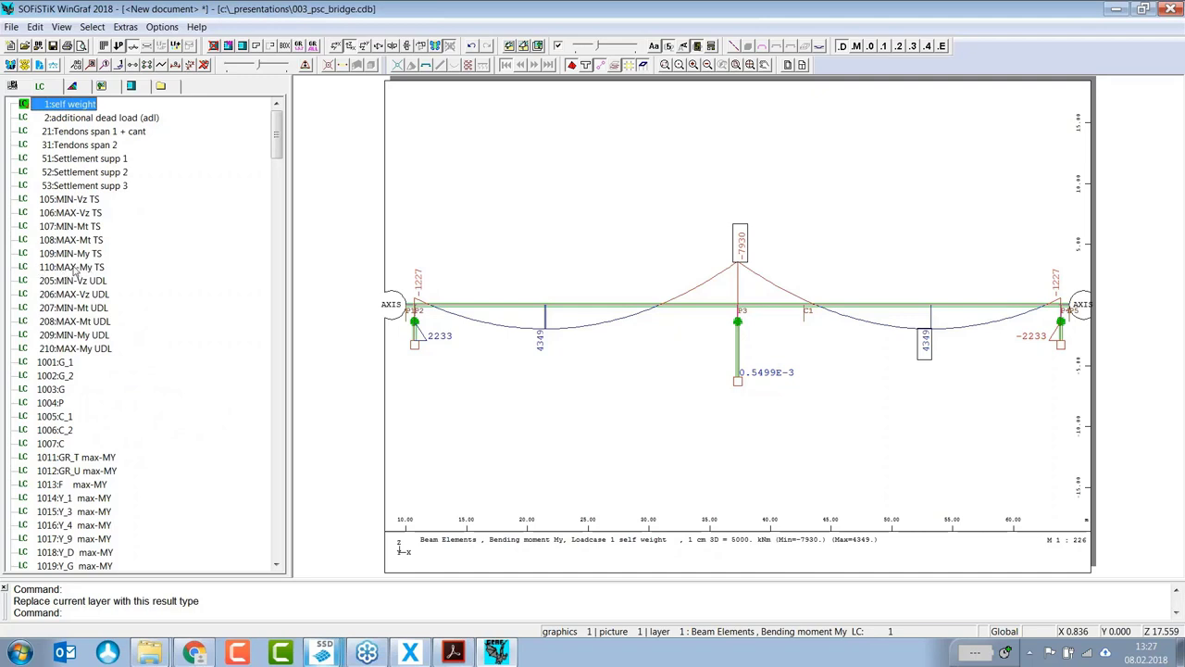
click(56, 255)
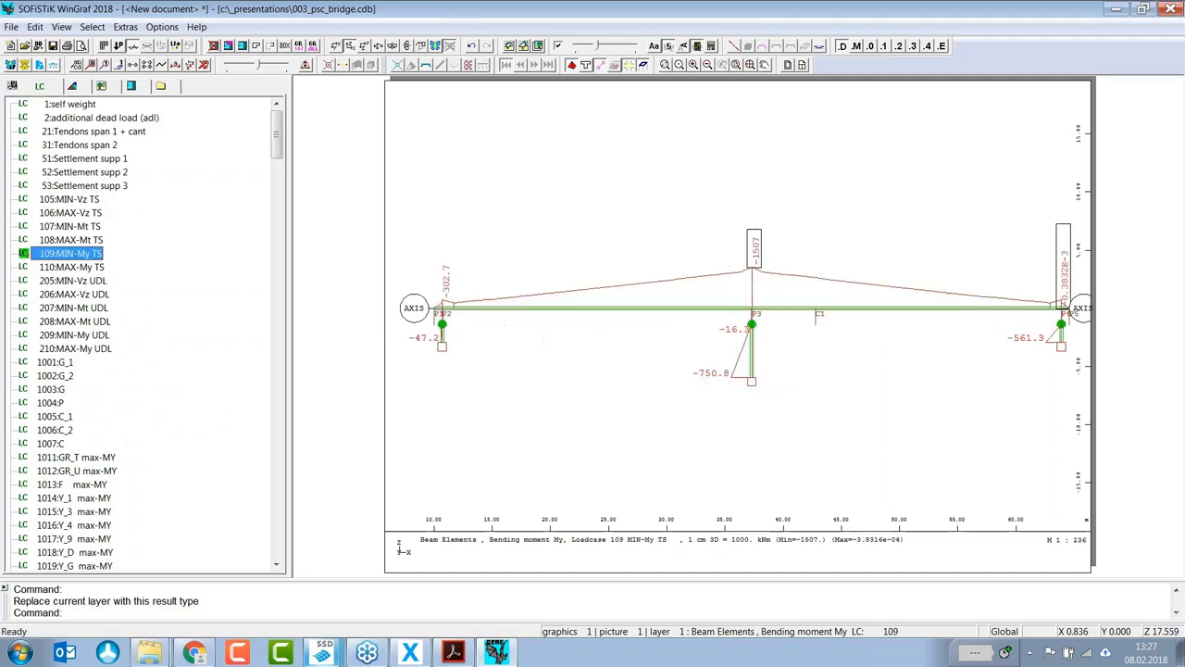
click(58, 269)
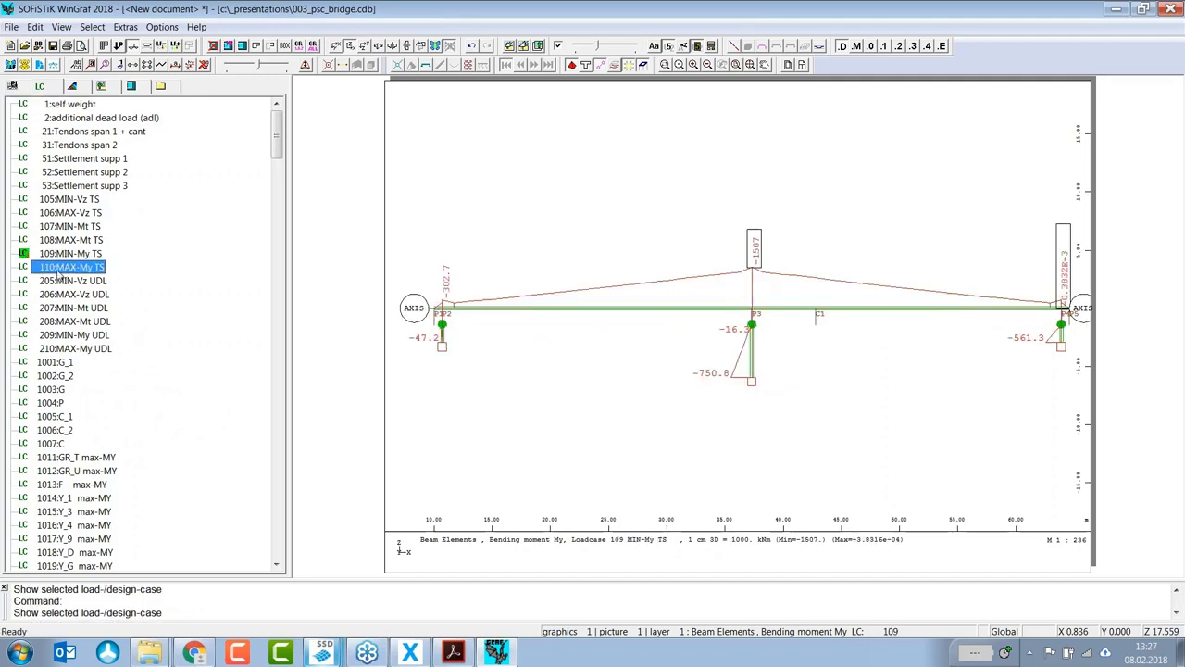
click(73, 350)
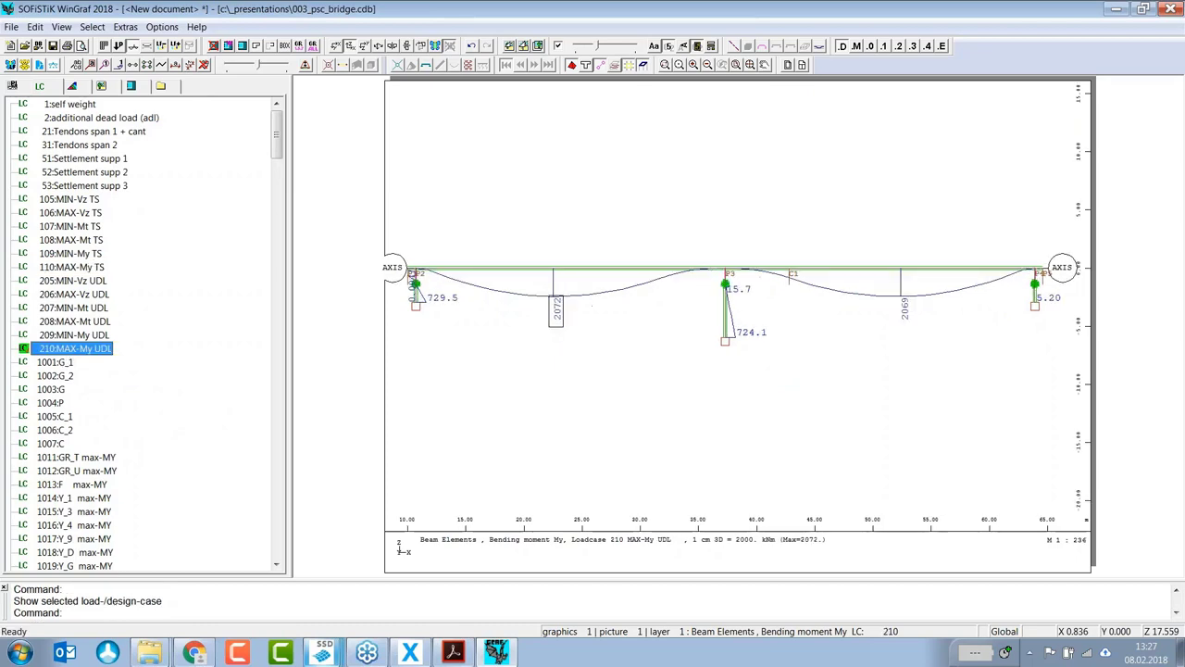
click(1171, 8)
click(622, 364)
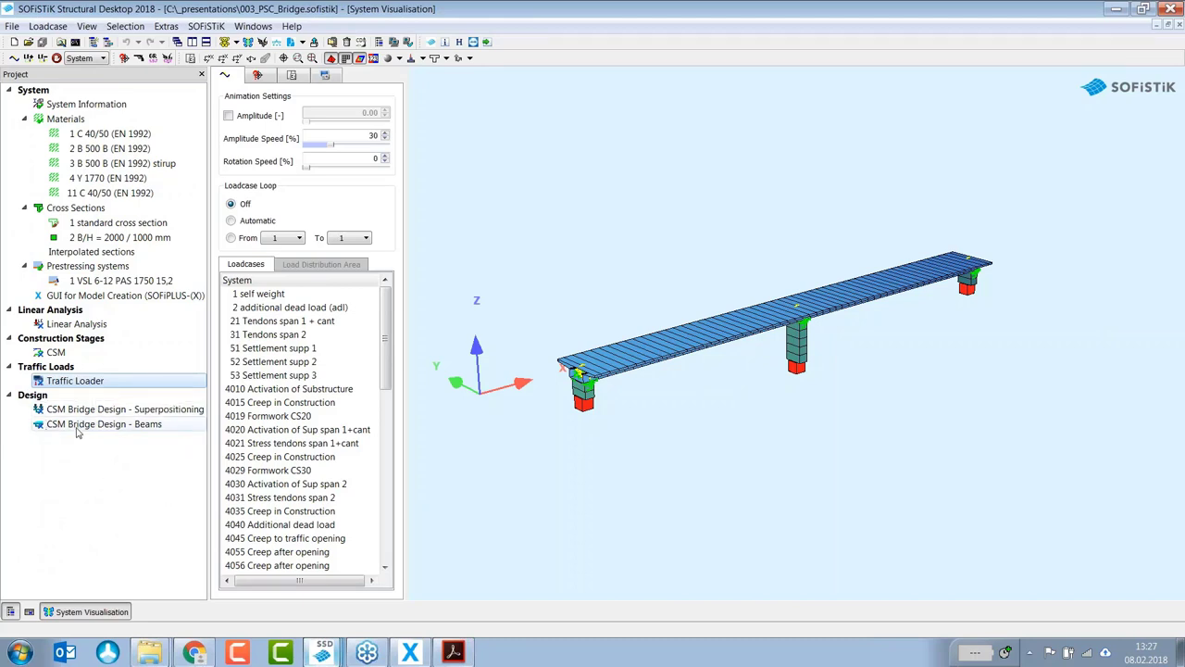
Step: Examine the tasks available for insertion under Computer Aided Bridge Design, and close the selection without inserting any
right_click(131, 460)
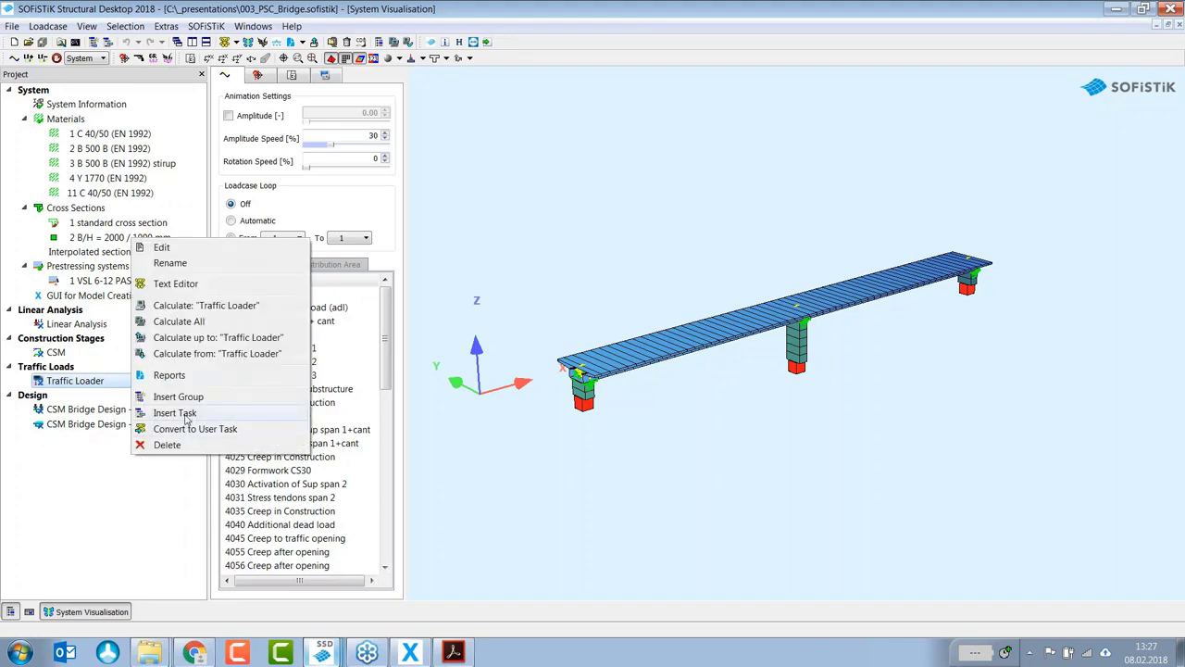
click(186, 420)
scroll(480, 396, down, 5)
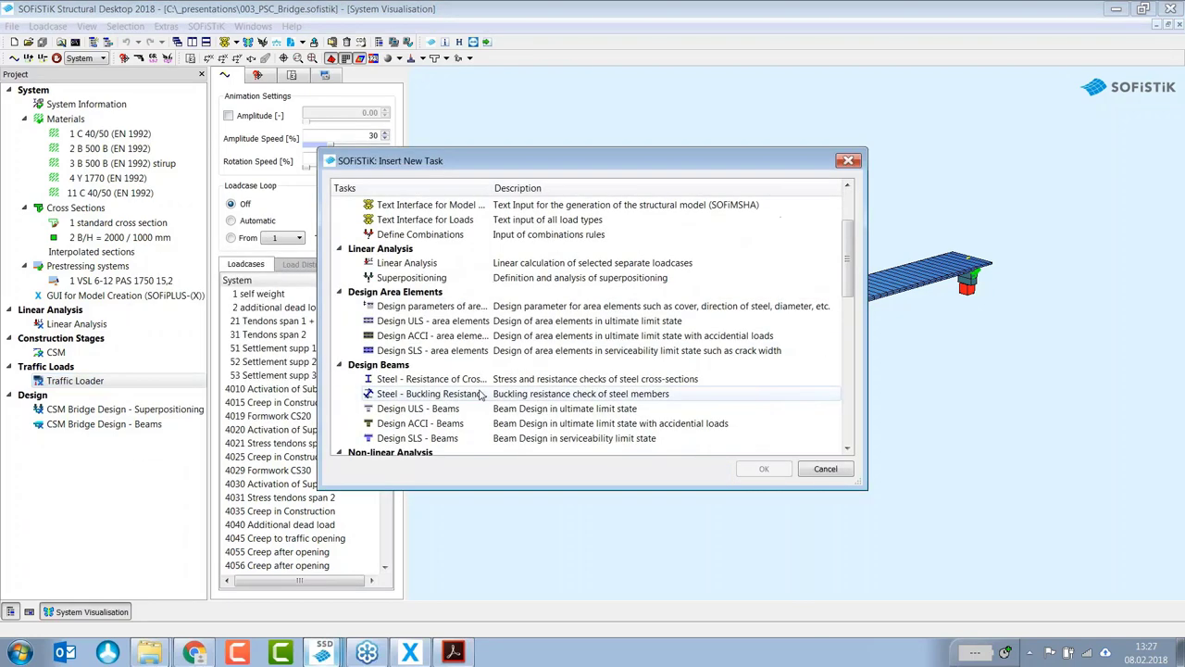
scroll(480, 396, down, 2)
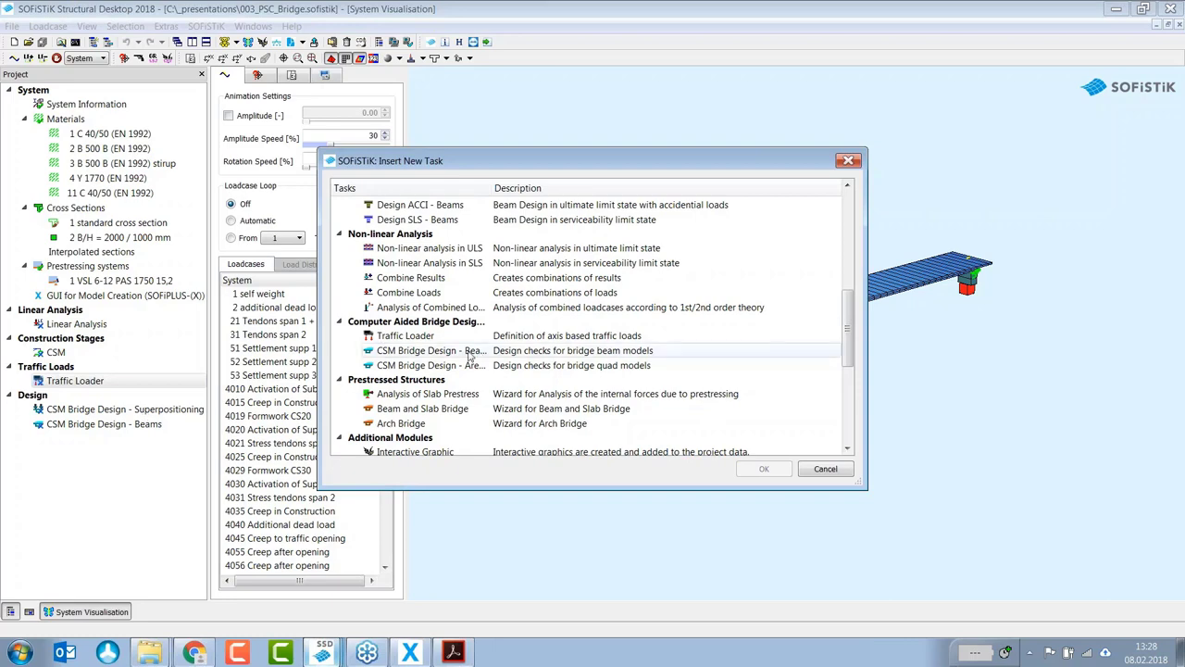
click(825, 468)
Step: Open the CSM Bridge Design - Superpositioning task, examine the actions and their ULS/SLS assignment, and close its dialog
double_click(125, 408)
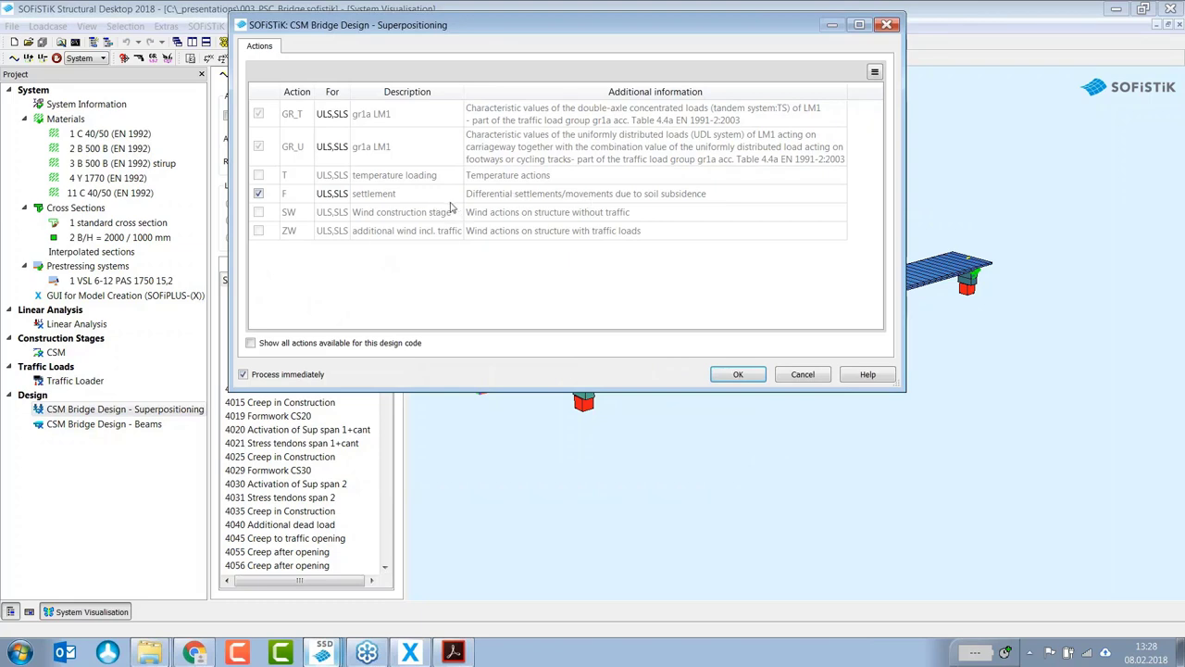
click(341, 122)
click(459, 100)
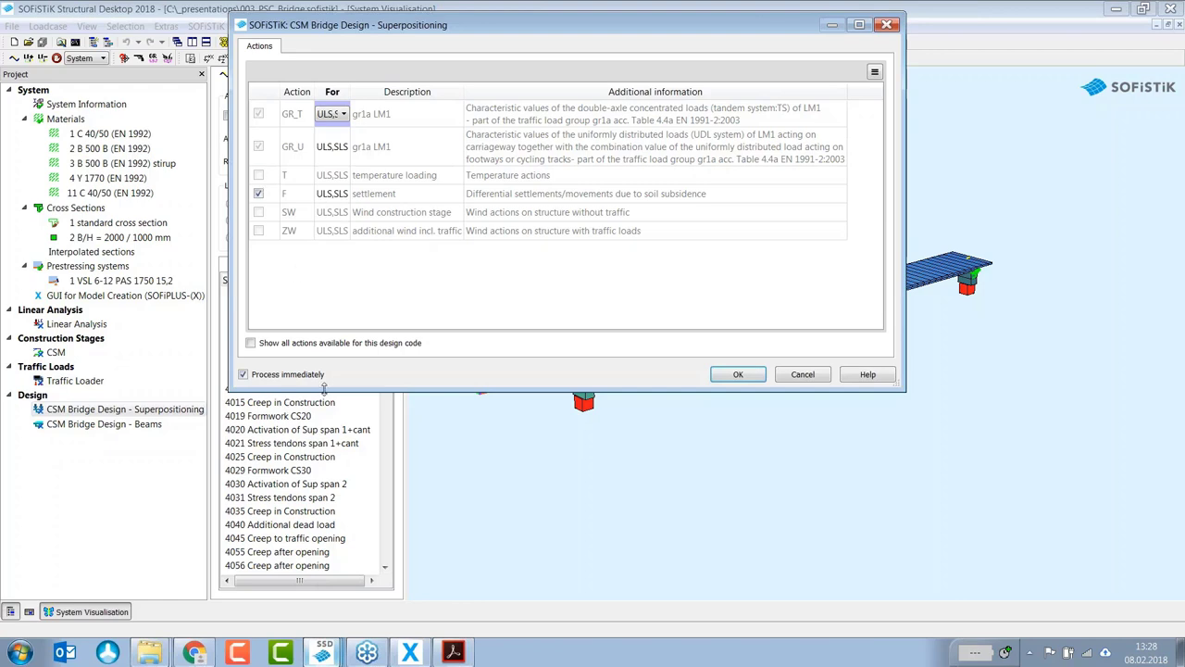
click(738, 374)
Step: Open the CSM Bridge Design - Superpositioning report and examine the overview of used actions
right_click(165, 413)
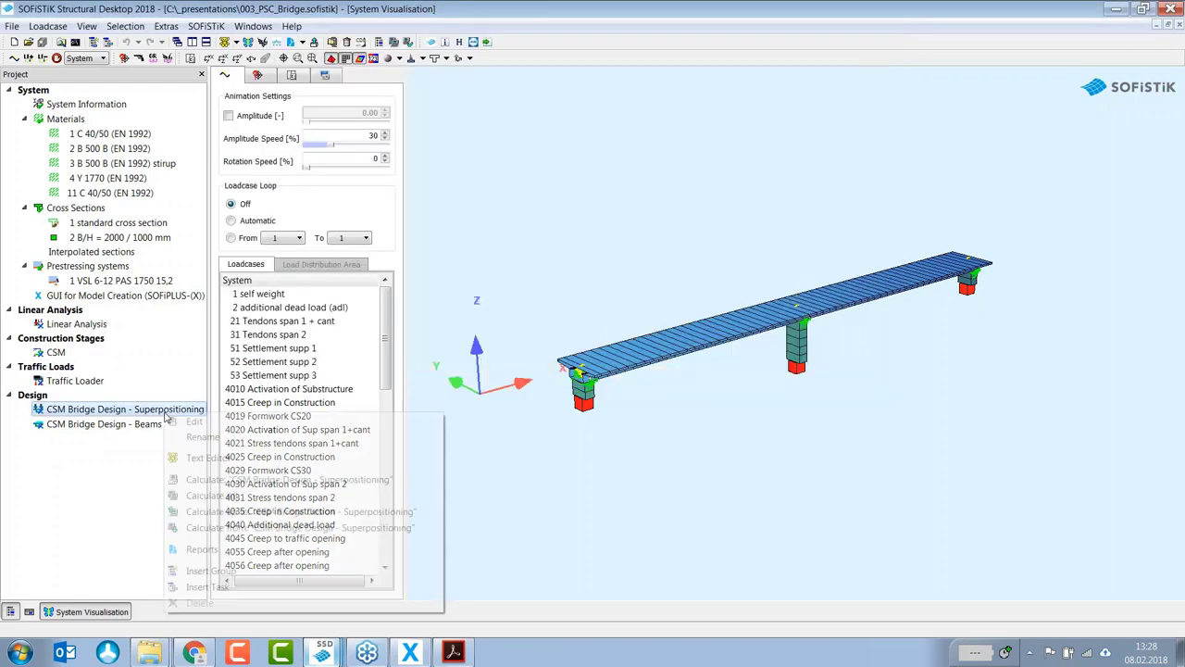
click(206, 549)
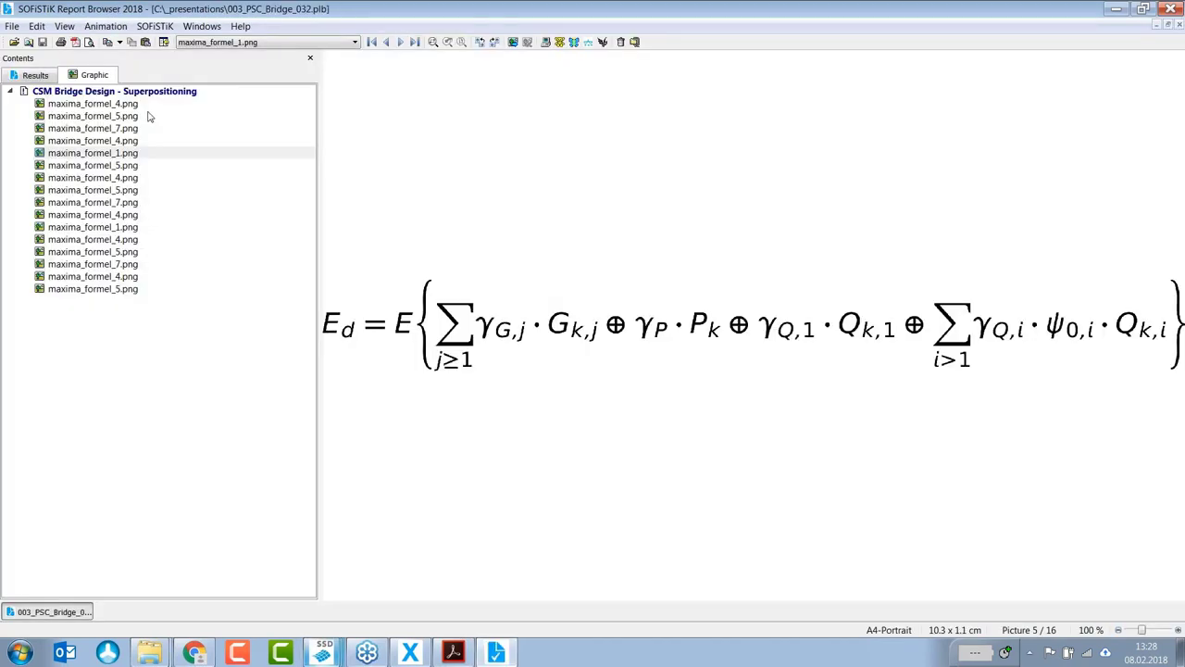
click(50, 75)
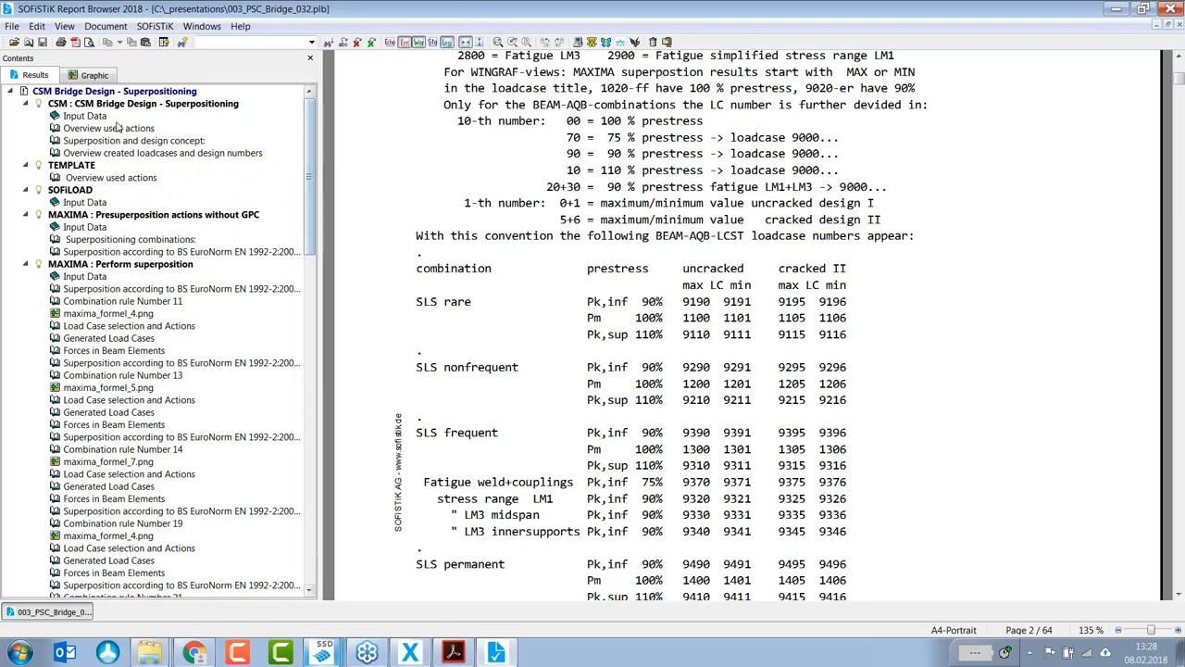
click(295, 128)
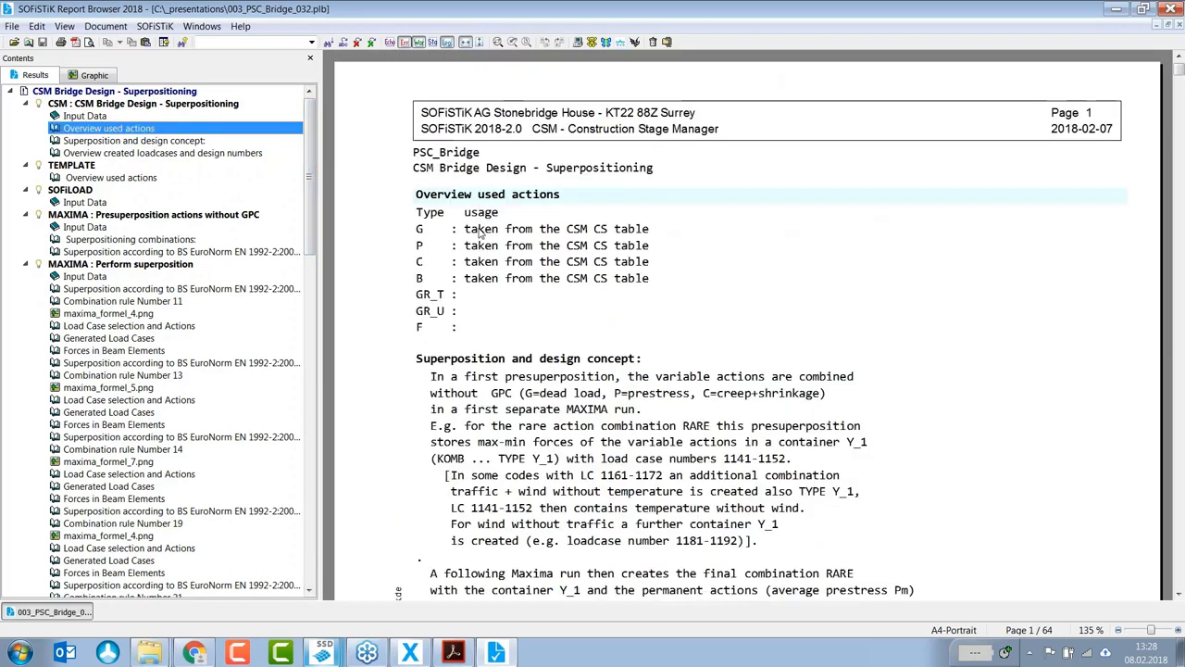
drag(464, 232, 644, 232)
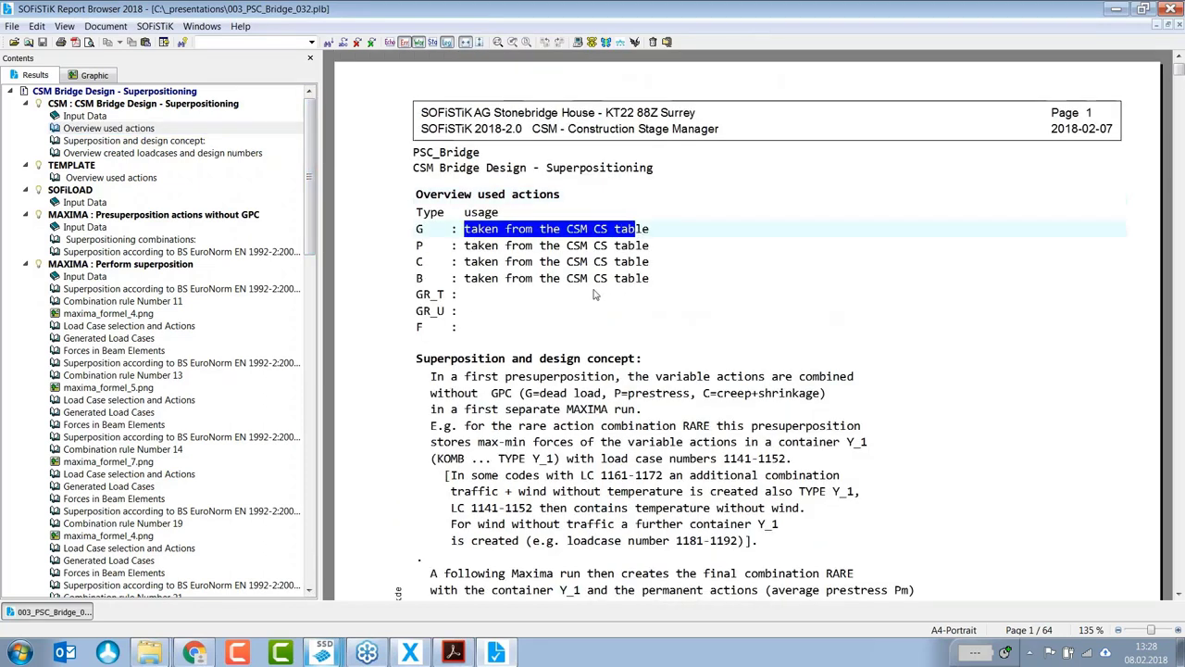
click(578, 285)
scroll(584, 373, down, 1)
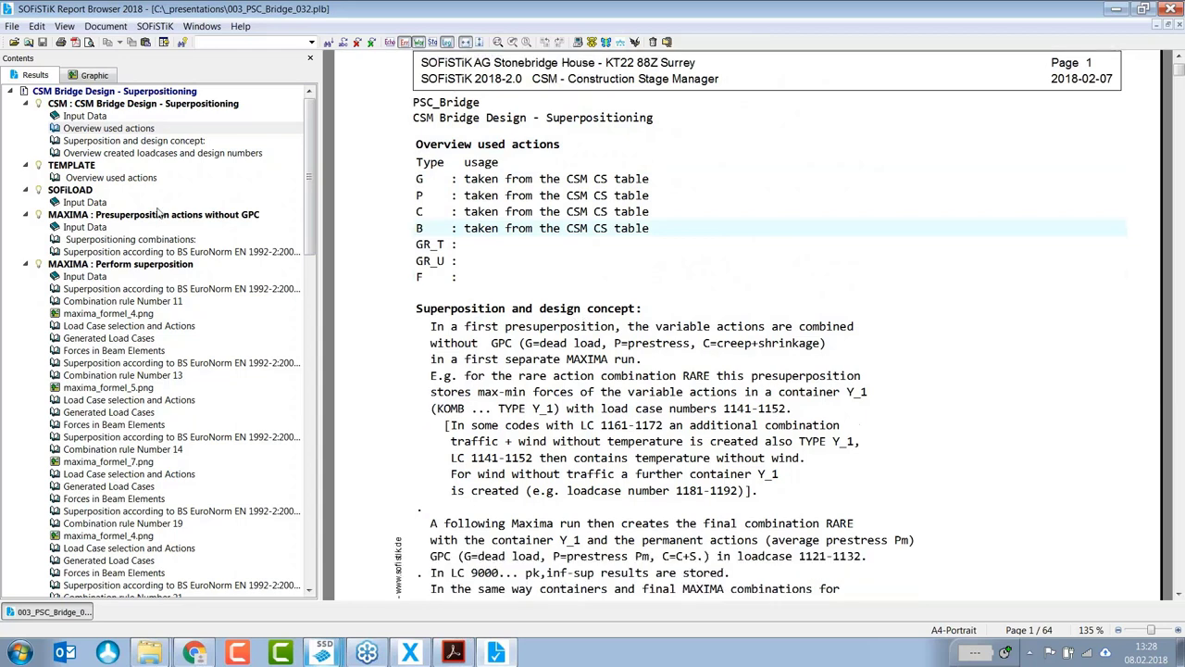
Step: Examine combination rule 11 with its formula, superposition factors and generated load cases, and close the report
click(120, 290)
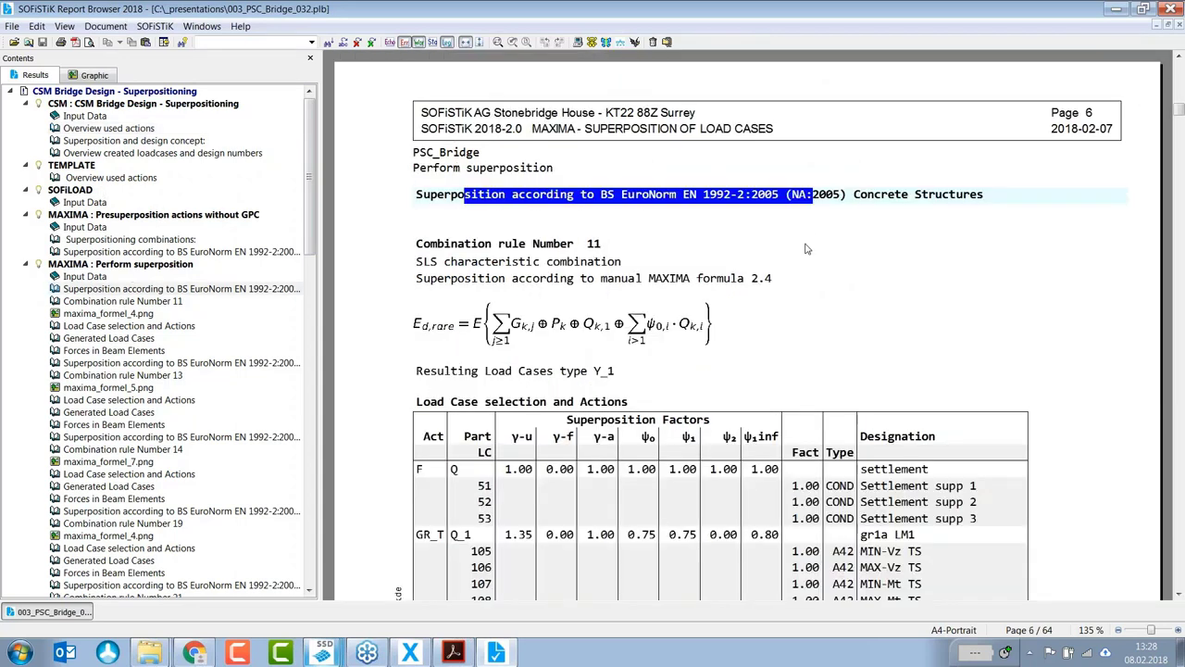
scroll(817, 280, down, 2)
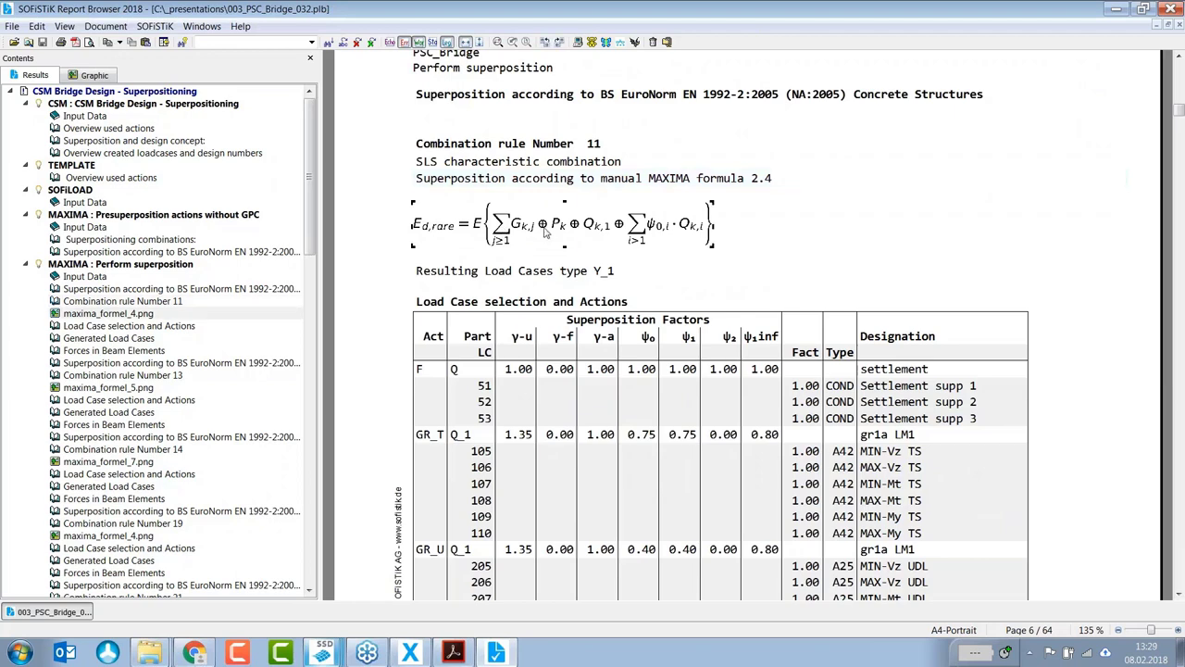
scroll(711, 319, down, 4)
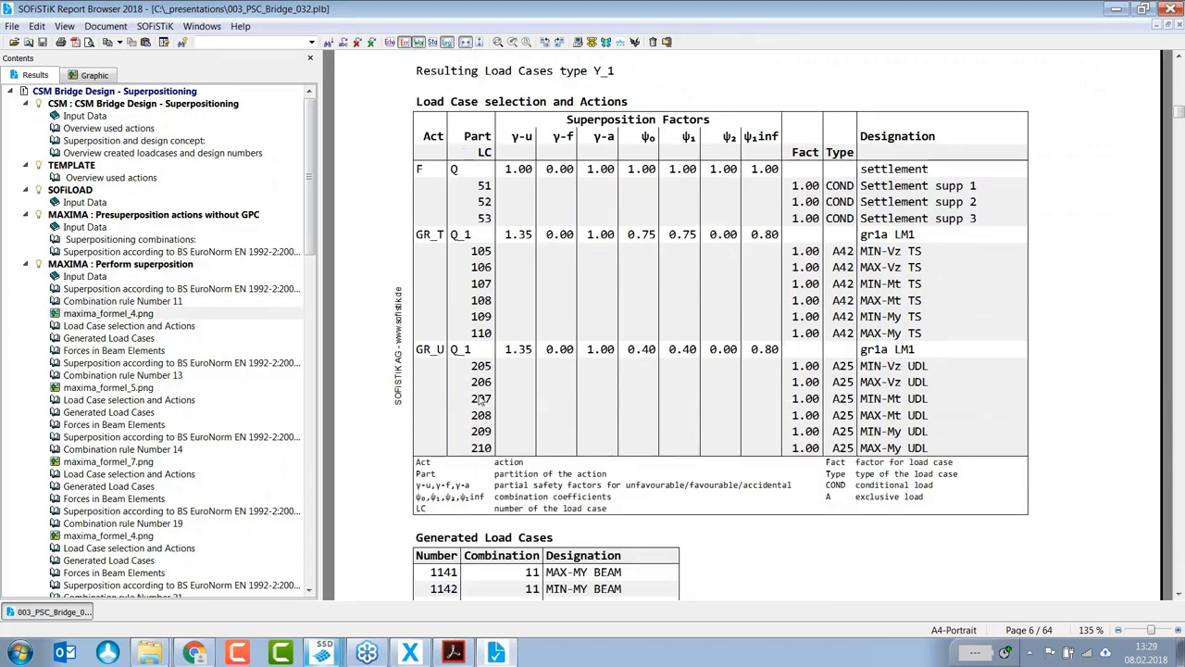
scroll(561, 371, down, 5)
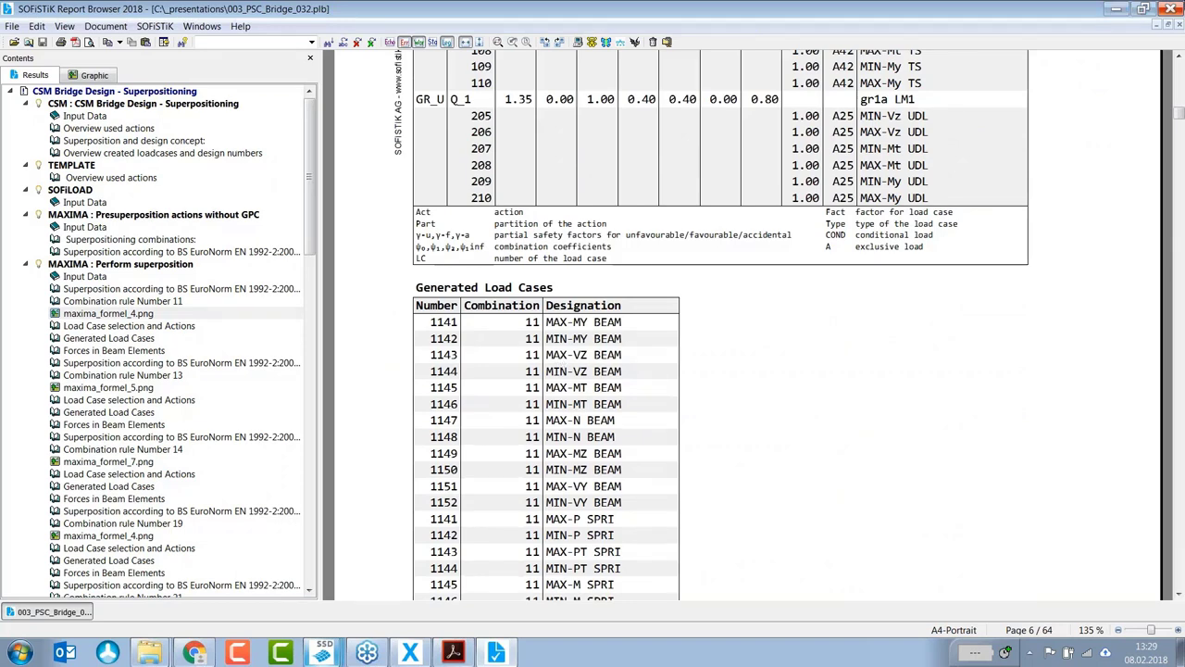
click(1170, 8)
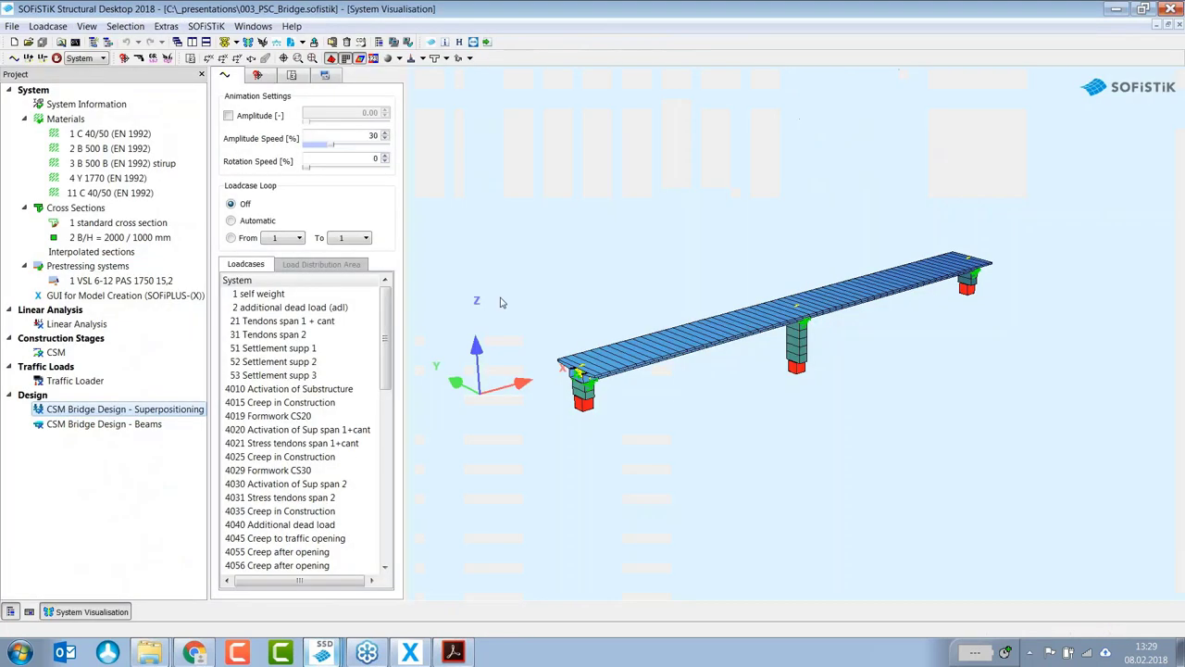
Step: Pick beam 200012 for the check print in the CSM Bridge Design - Beams task, review the design checks, and cancel the dialog
double_click(131, 425)
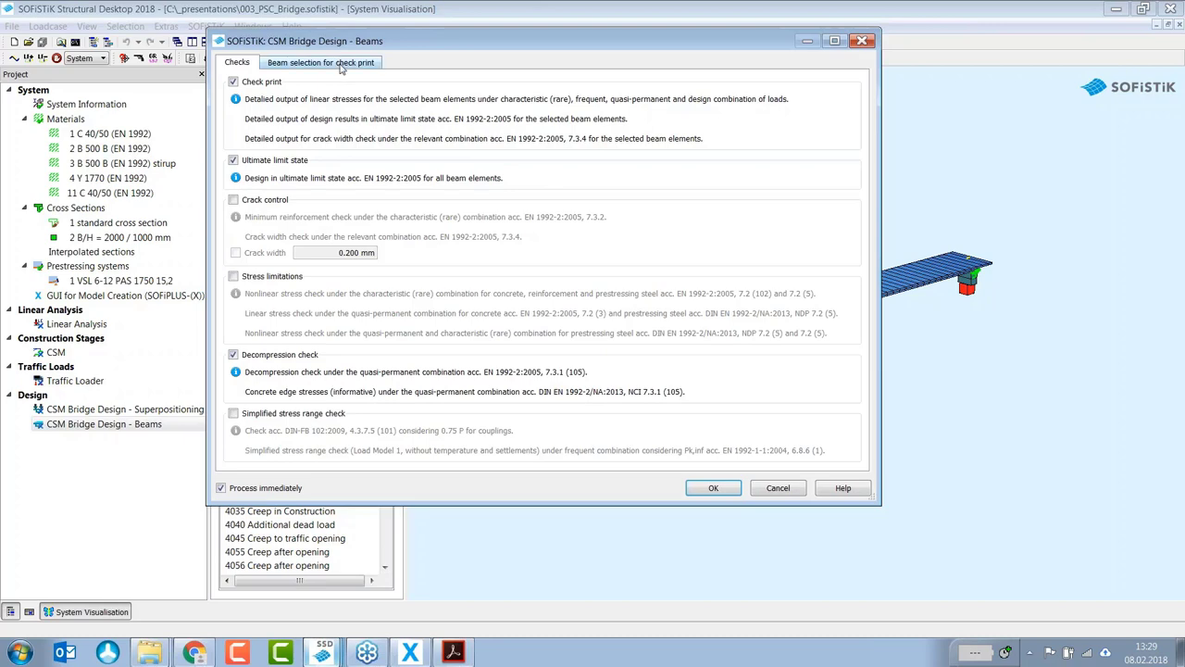
click(340, 67)
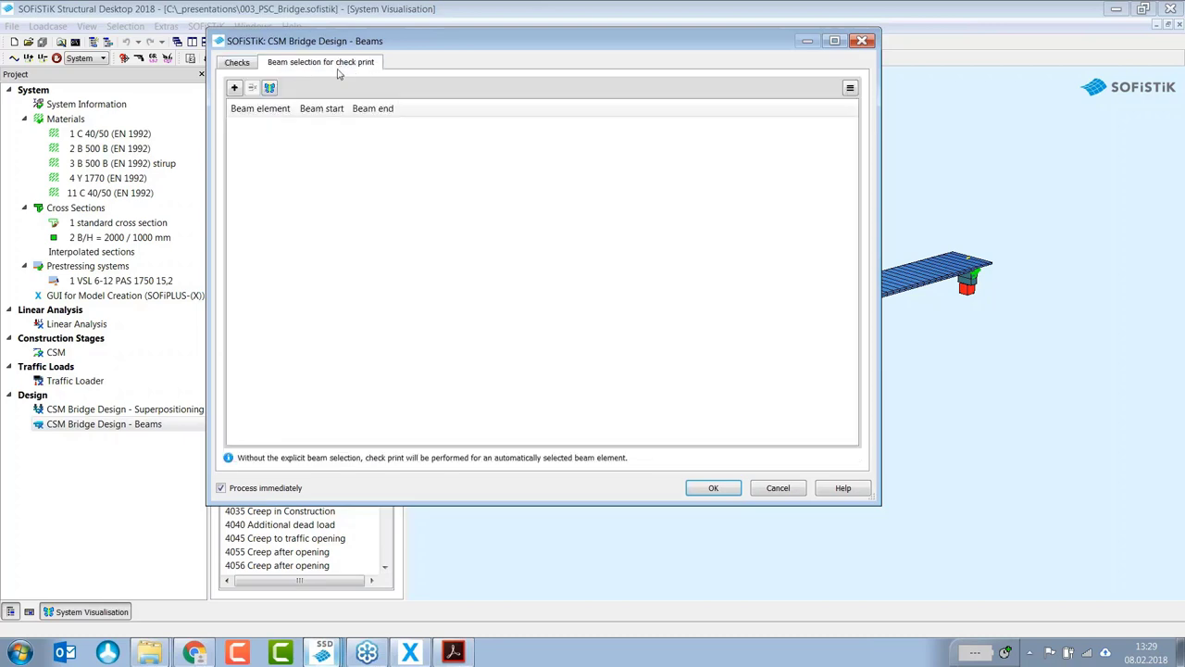
click(270, 88)
click(667, 335)
key(Return)
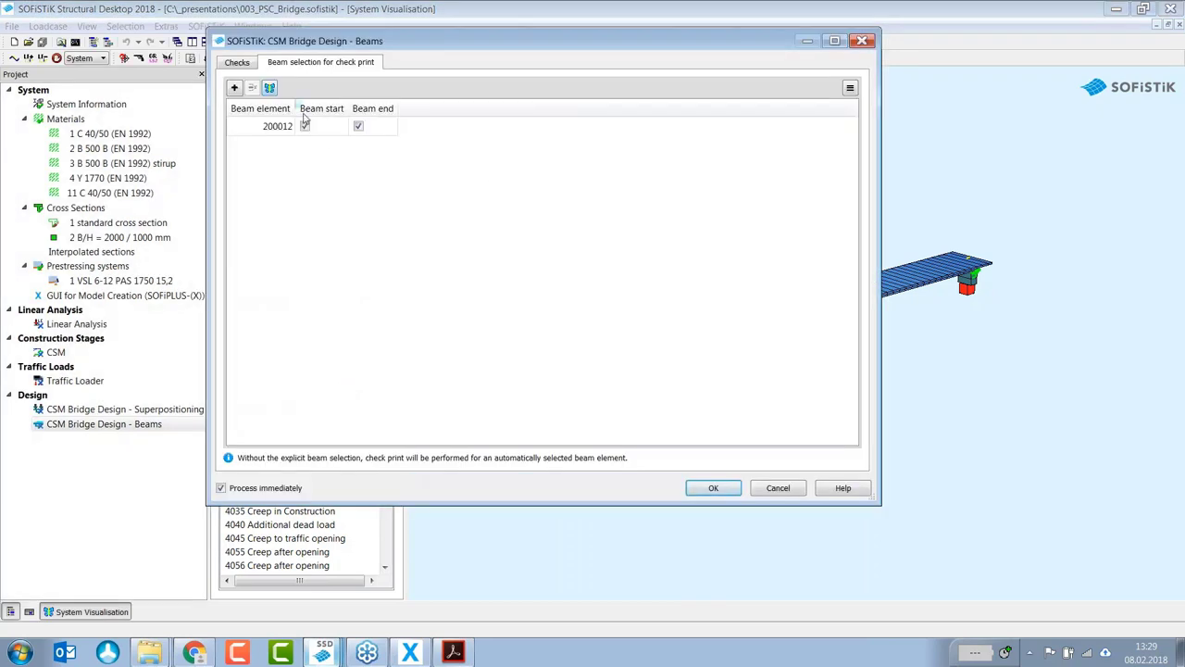
click(246, 64)
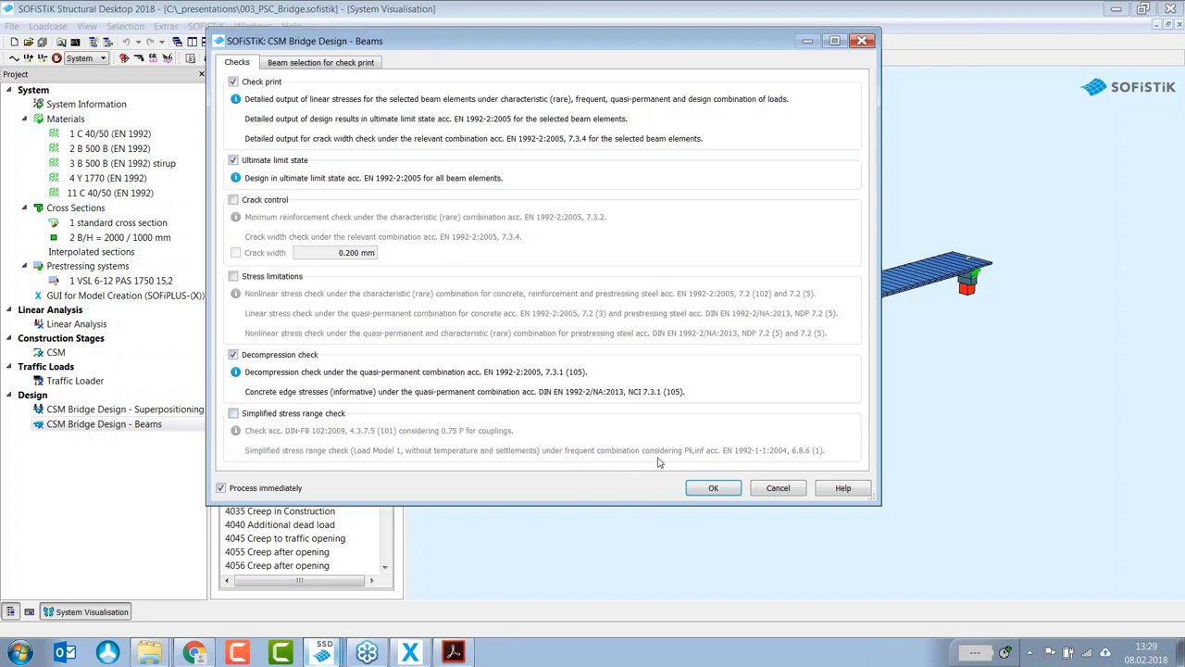
click(777, 488)
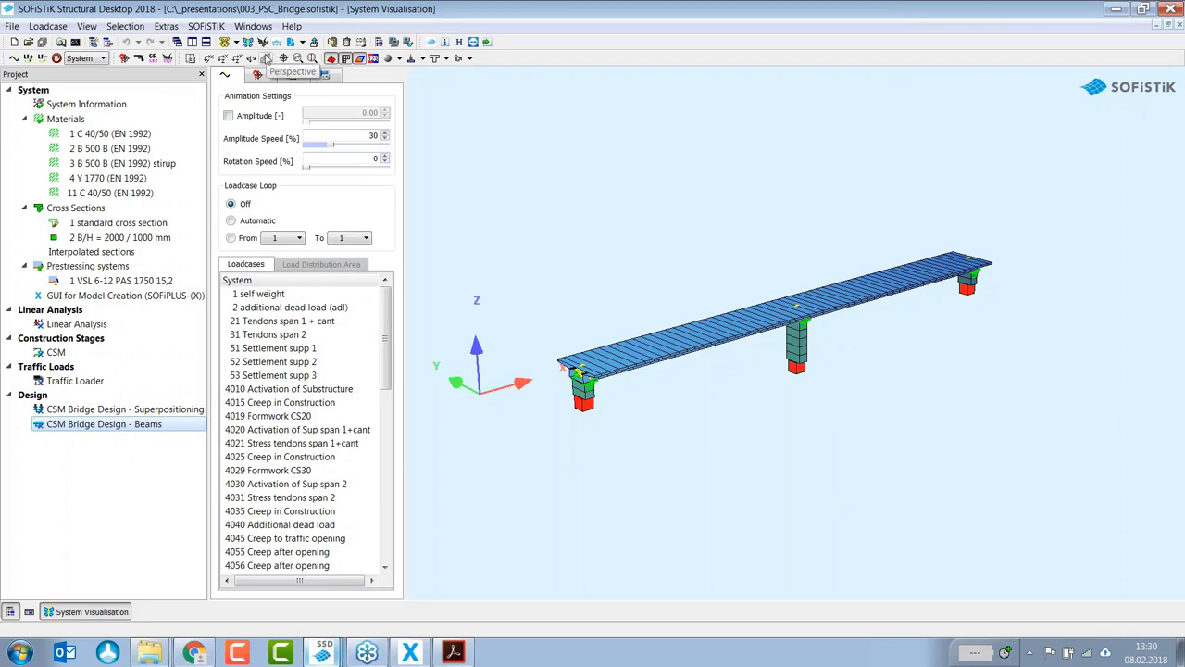
Step: Open WinGraf and display the beam elements' Longitudinal Reinforcements Lay. 1 in a side view with larger text
click(264, 46)
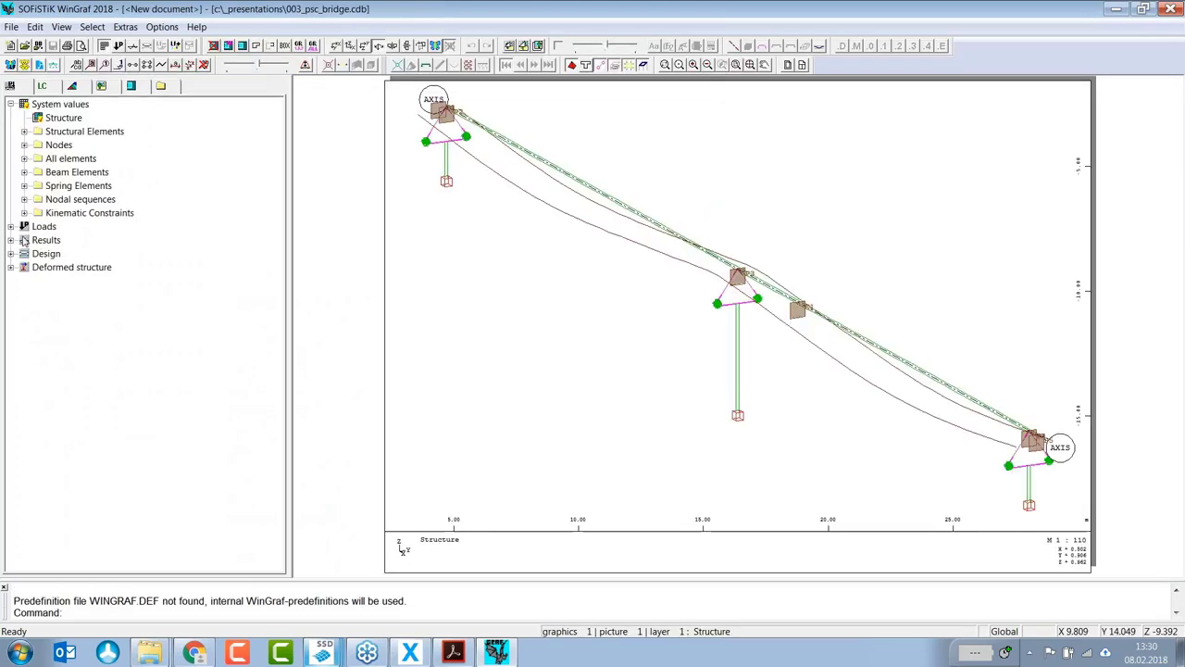
click(25, 267)
click(38, 281)
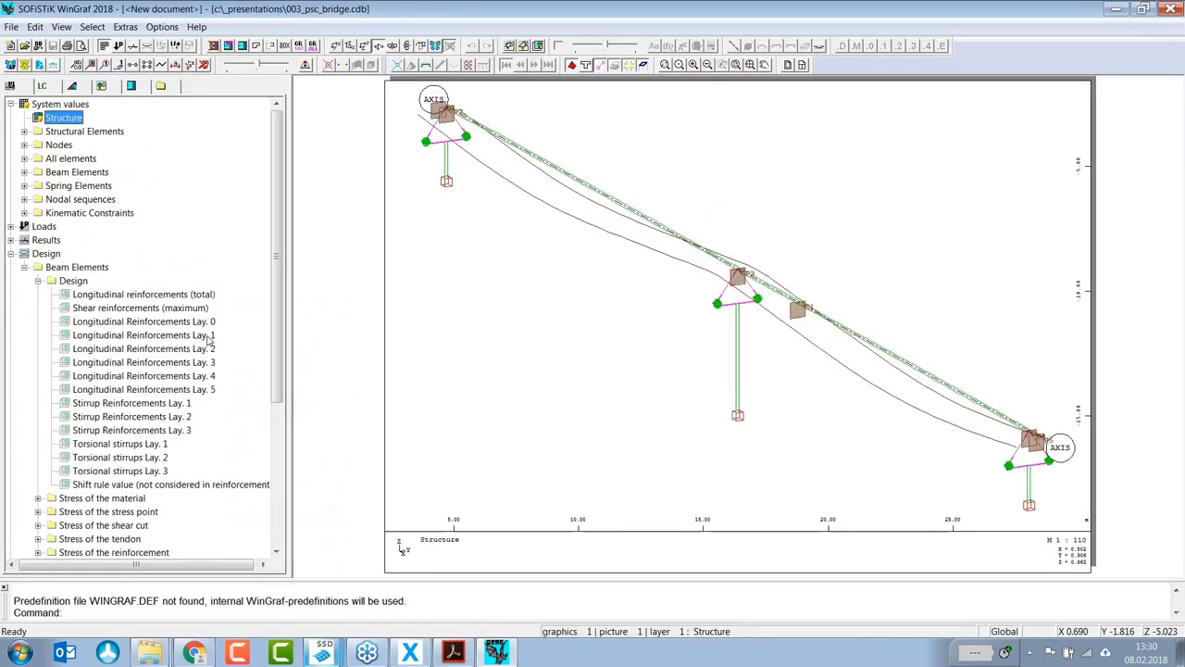
double_click(203, 335)
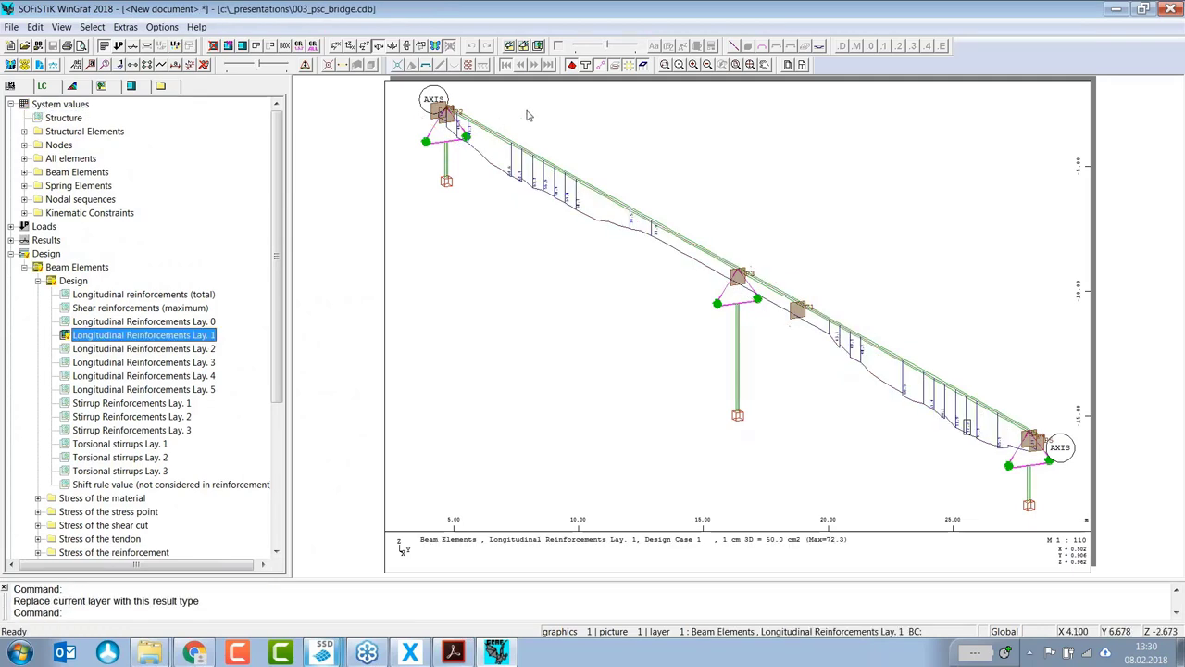
click(350, 47)
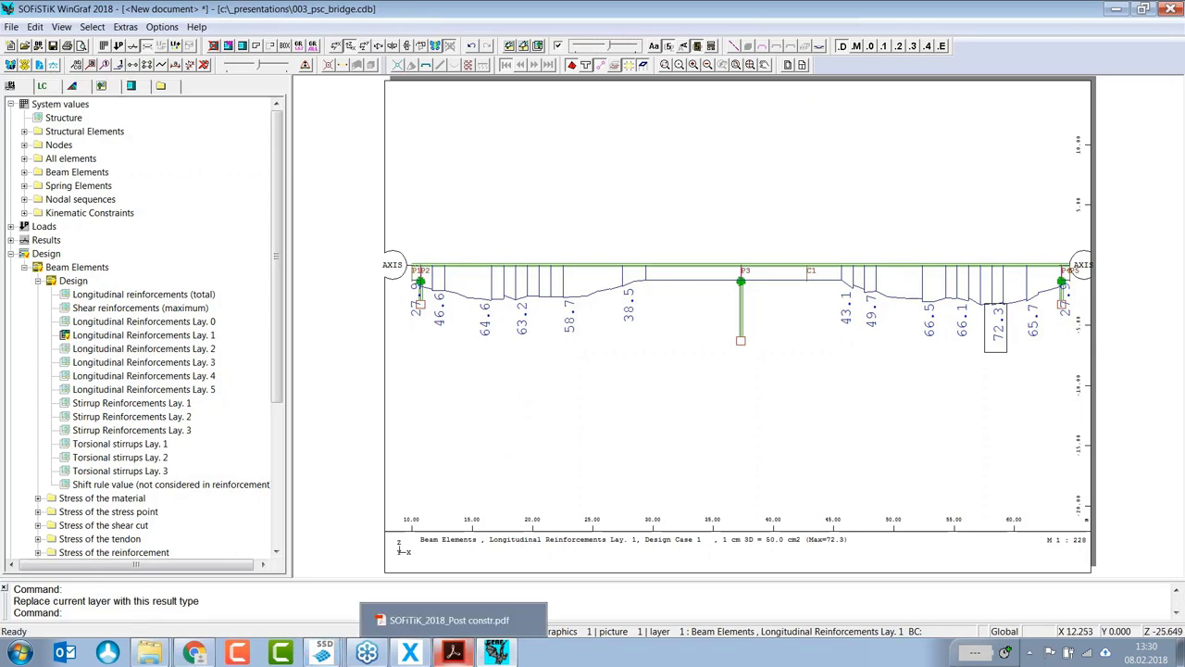
Step: Switch to SOFiPLUS-X and open cross section 1, the standard cross section, in the Cross Section Editor
click(412, 654)
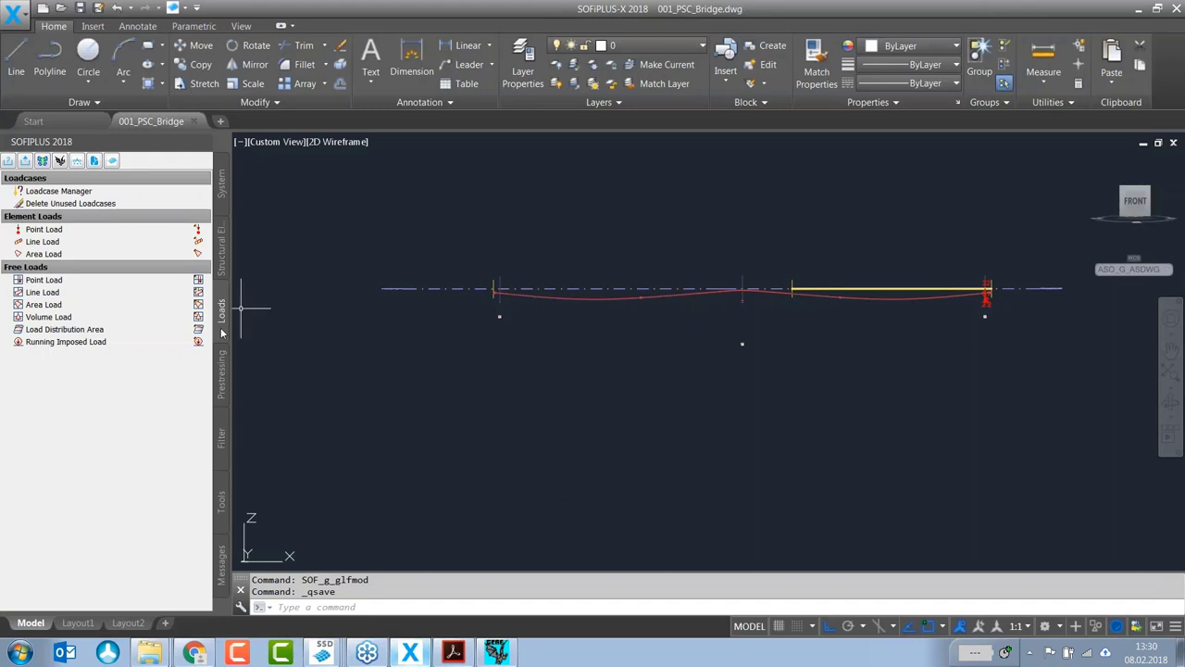
click(222, 183)
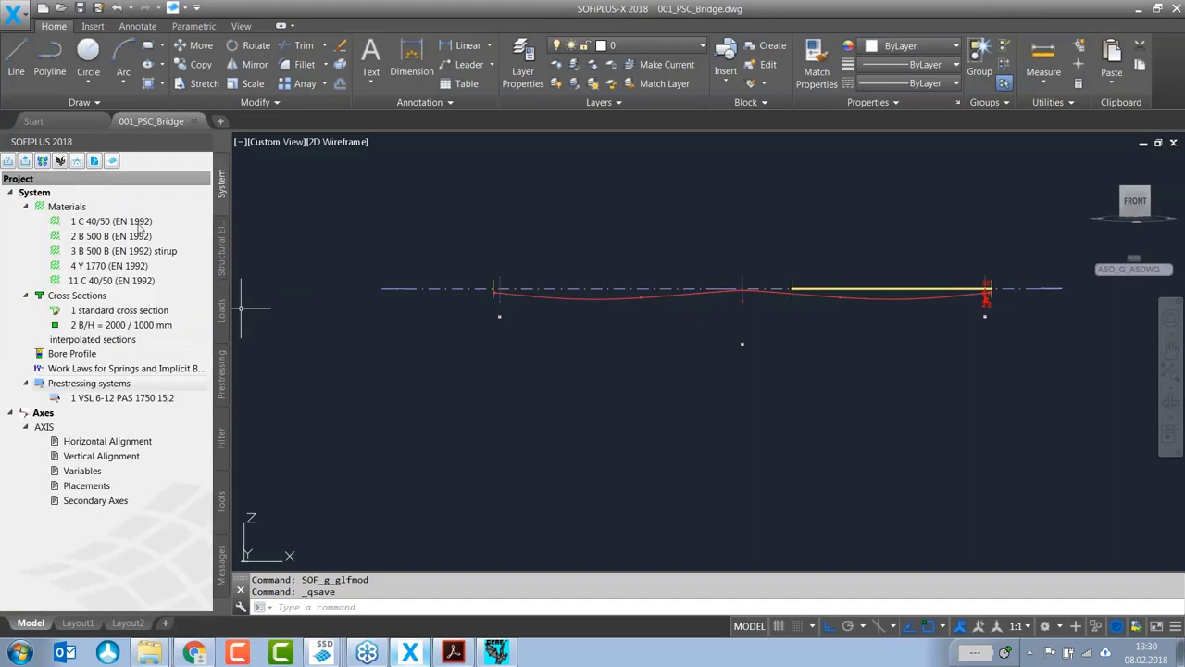
double_click(82, 313)
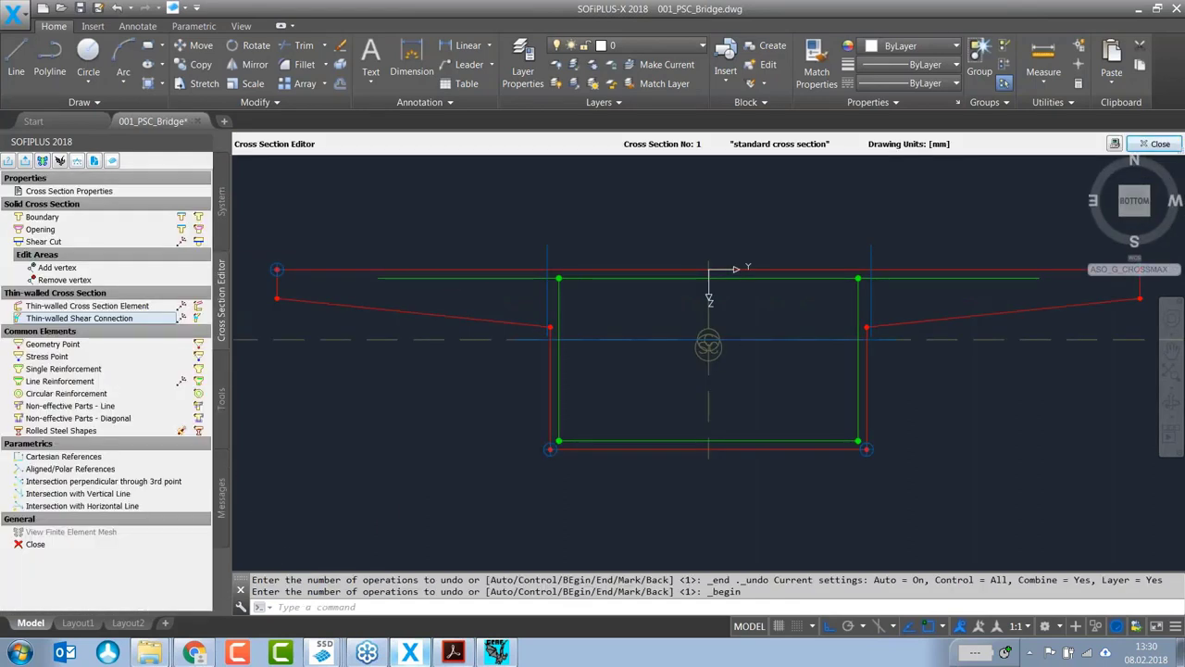
Step: Examine the layer assignments of the top, bottom and web line reinforcements in the standard cross section
double_click(713, 278)
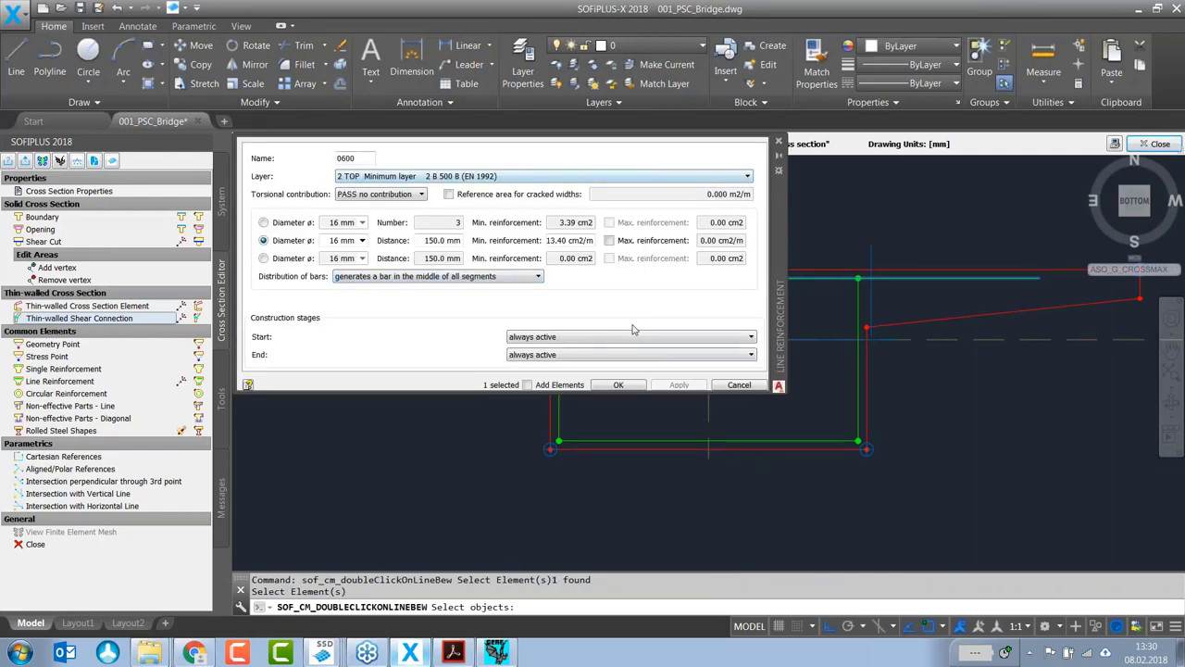
key(Escape)
double_click(695, 442)
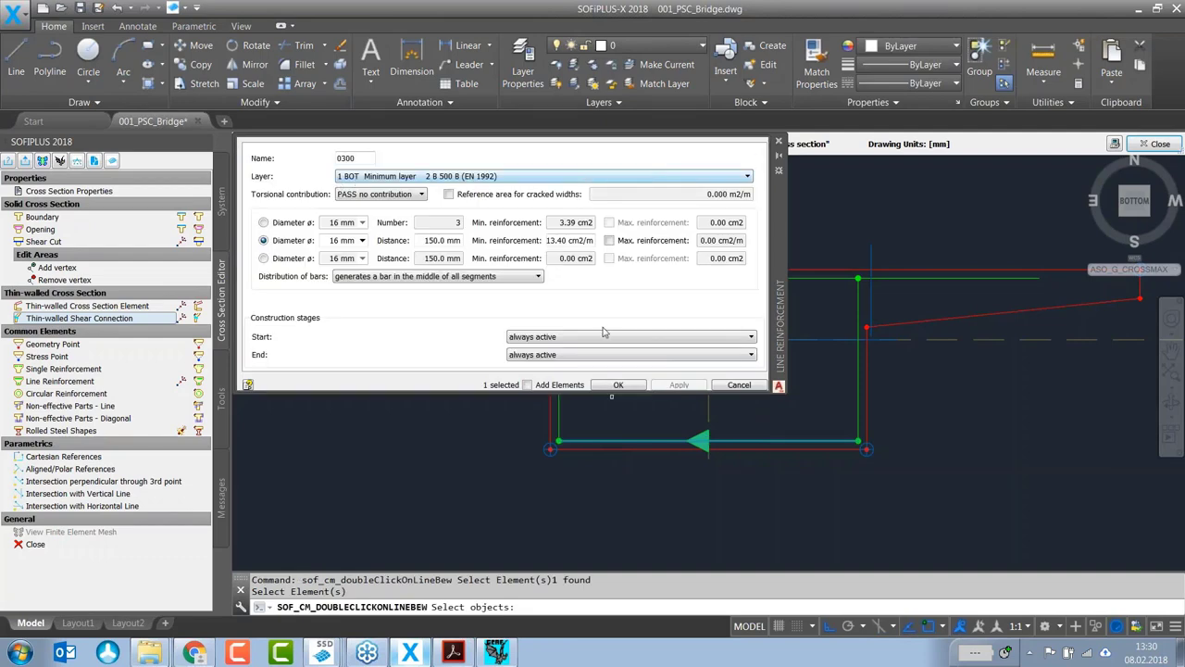
click(739, 386)
double_click(857, 368)
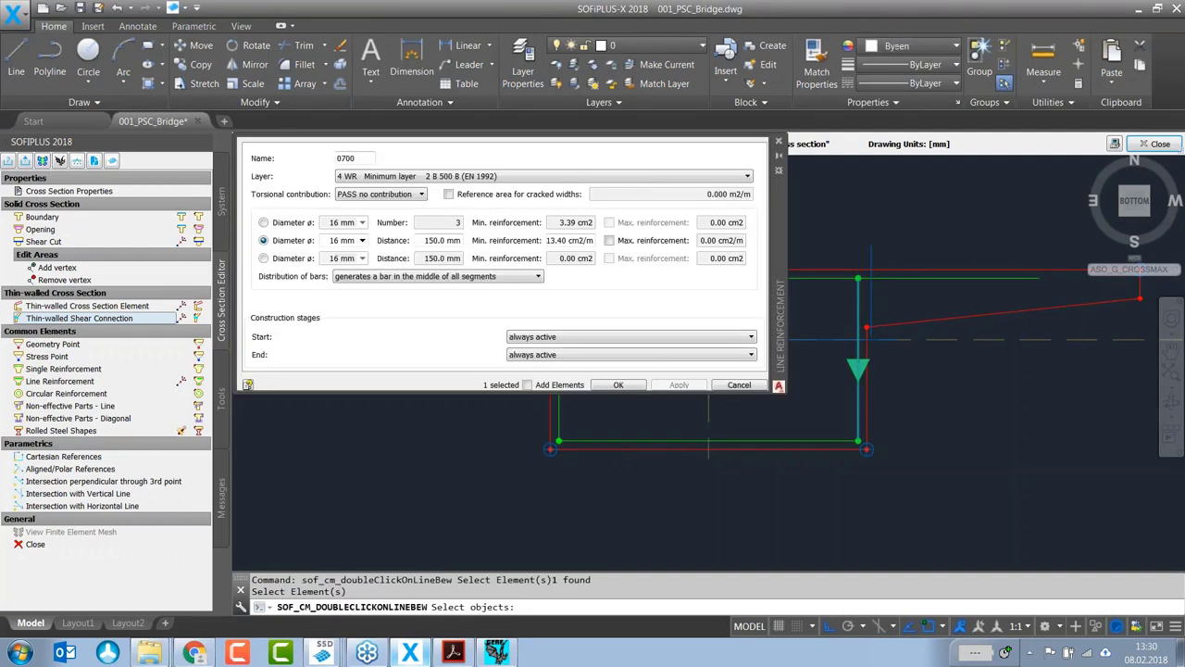
click(748, 387)
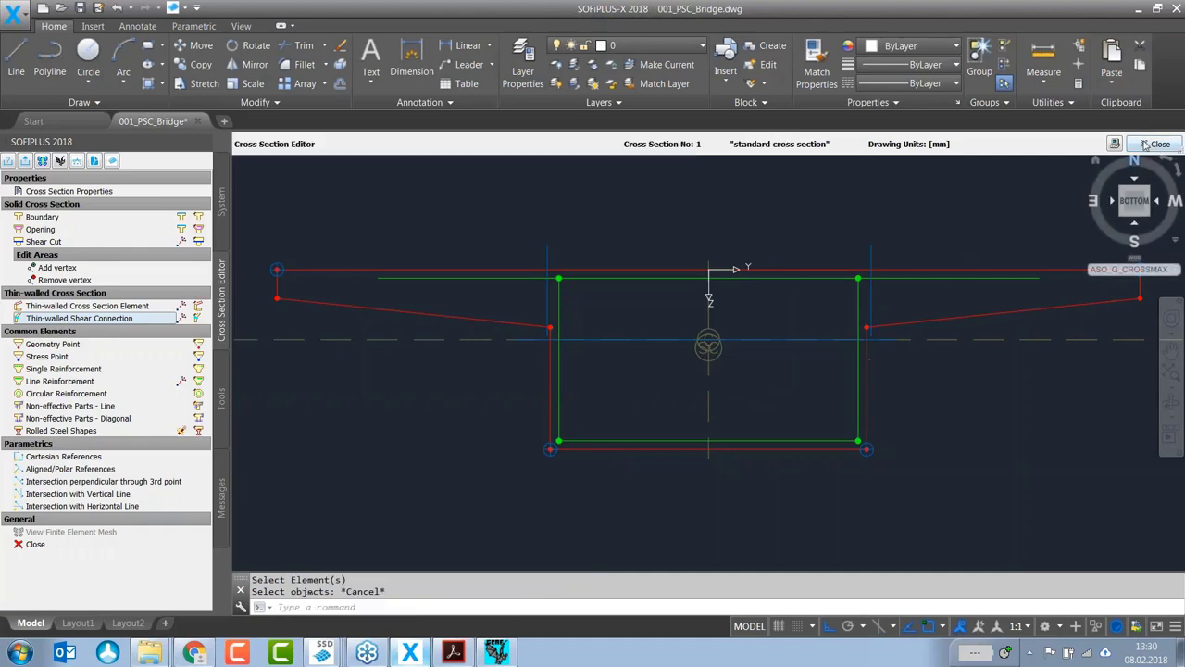
Step: Close the Cross Section Editor, minimize SOFiPLUS-X and switch back to SOFiSTiK Structural Desktop
click(1132, 145)
click(219, 170)
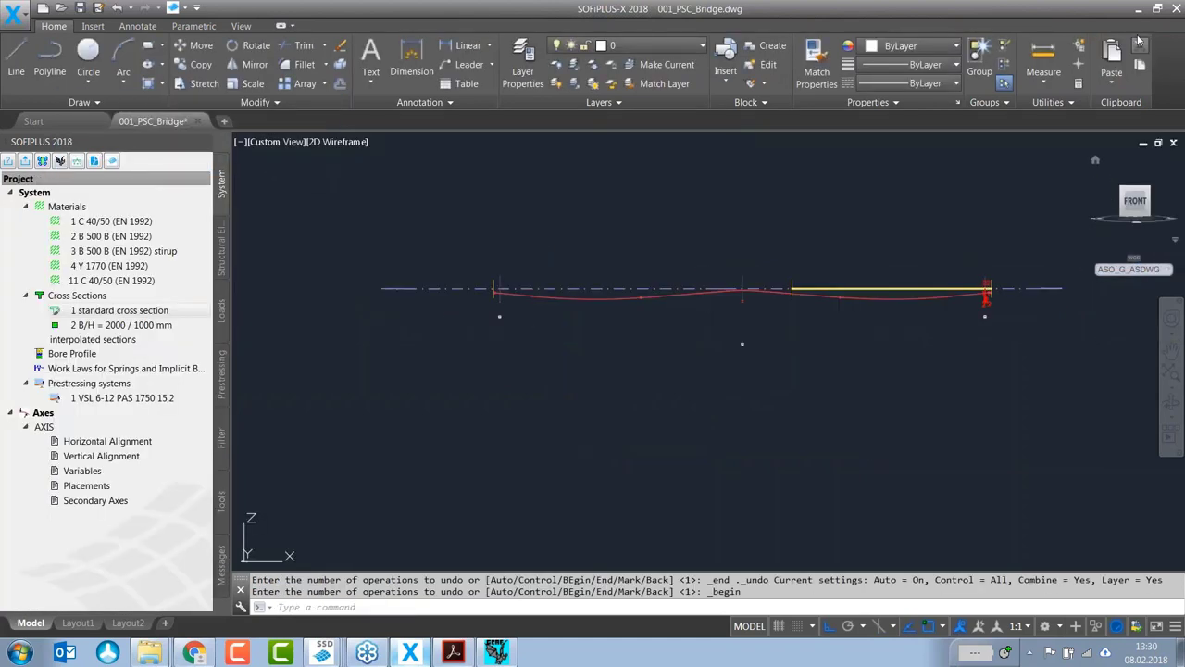
click(1139, 9)
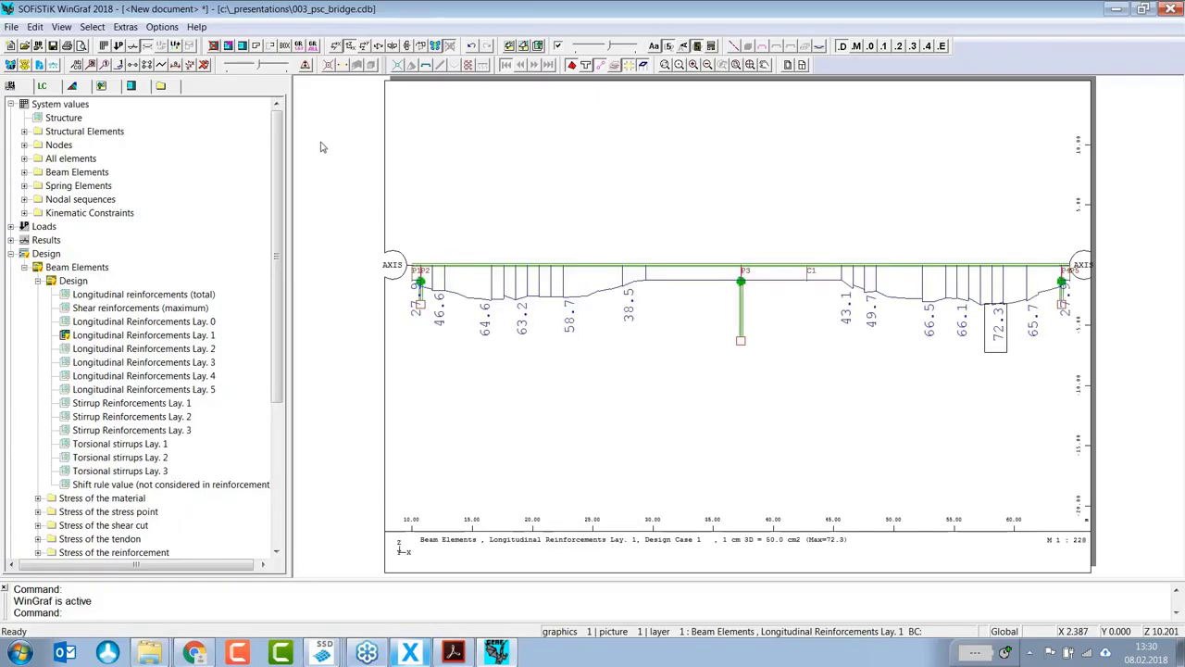
click(324, 653)
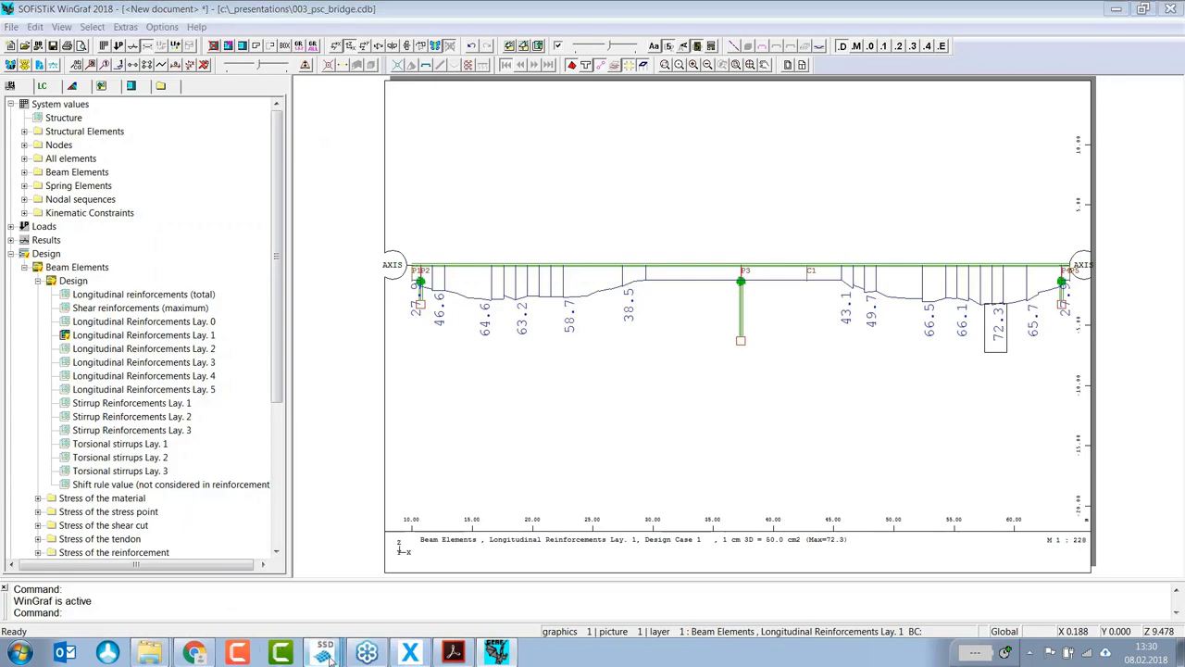
Step: Switch to SOFiSTiK Result Viewer and display the standard cross section's single reinforcement by reinforcement layer, finishing with layer number
click(404, 619)
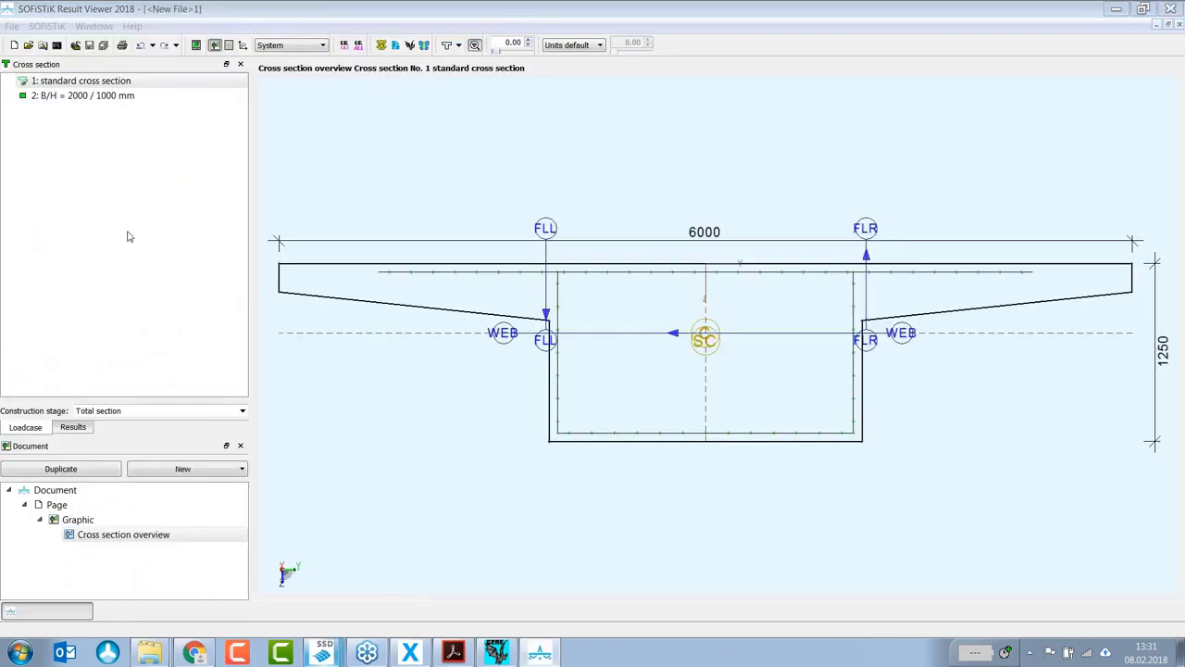
click(74, 427)
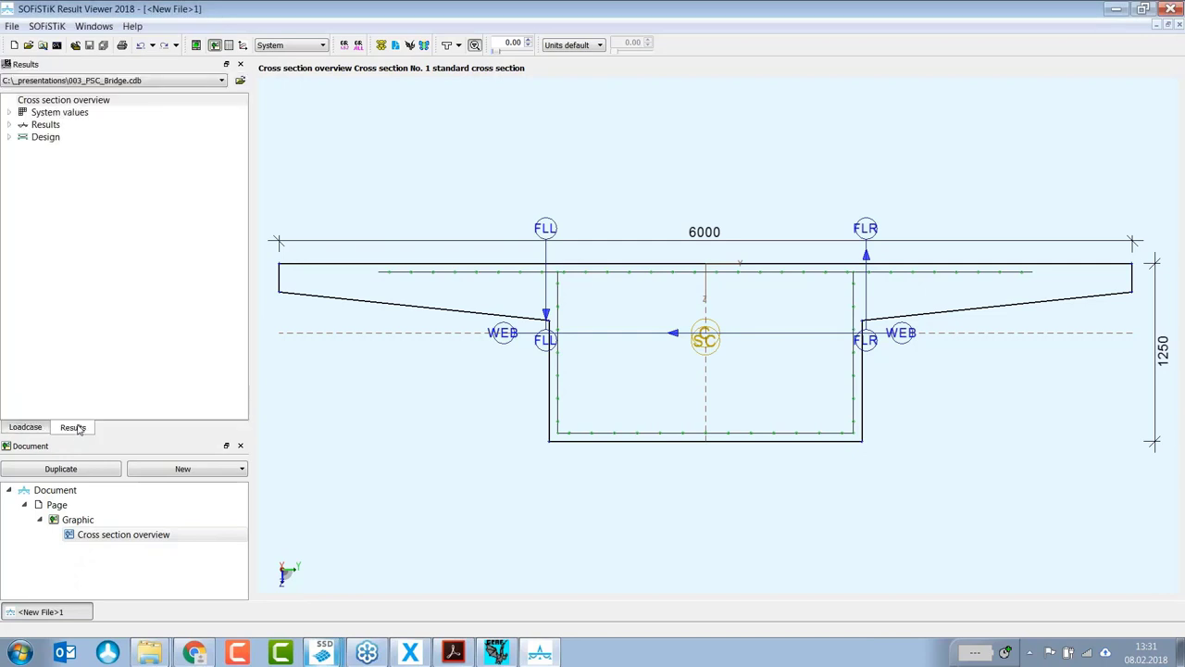
click(9, 112)
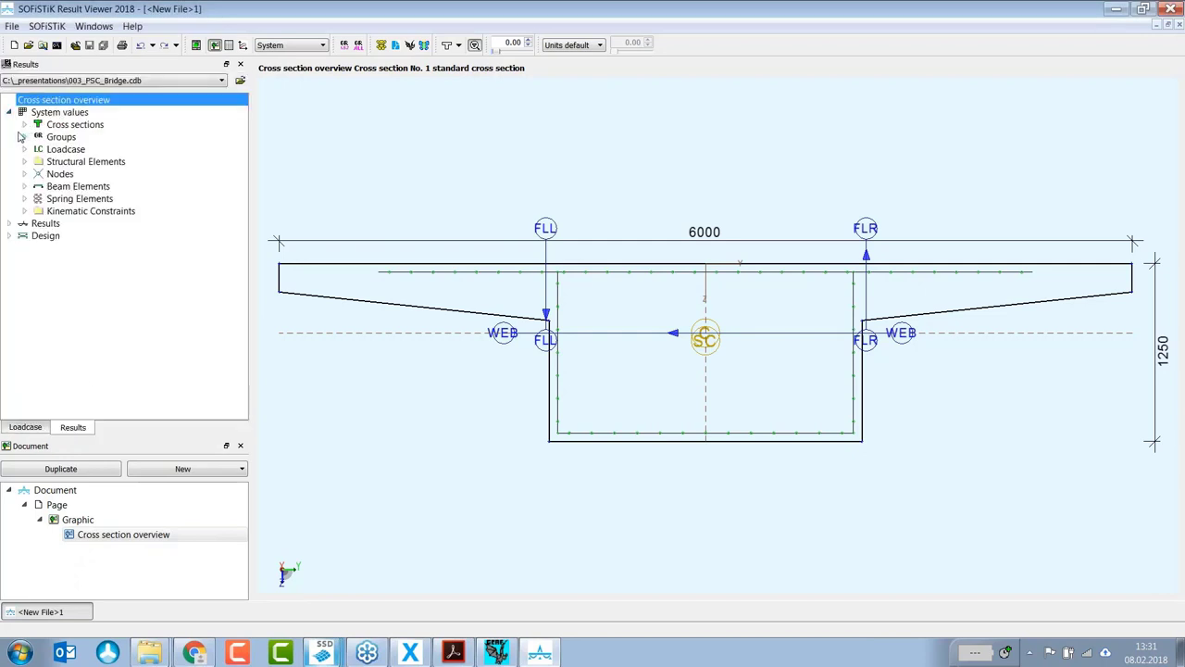
click(23, 125)
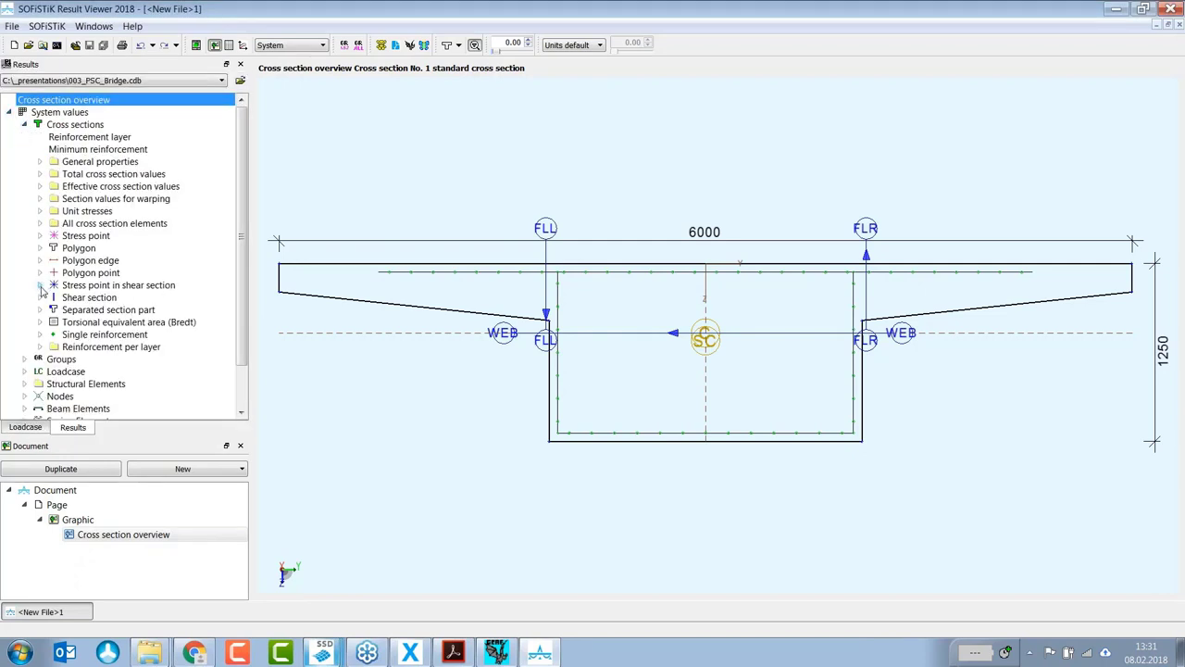
click(39, 335)
click(128, 348)
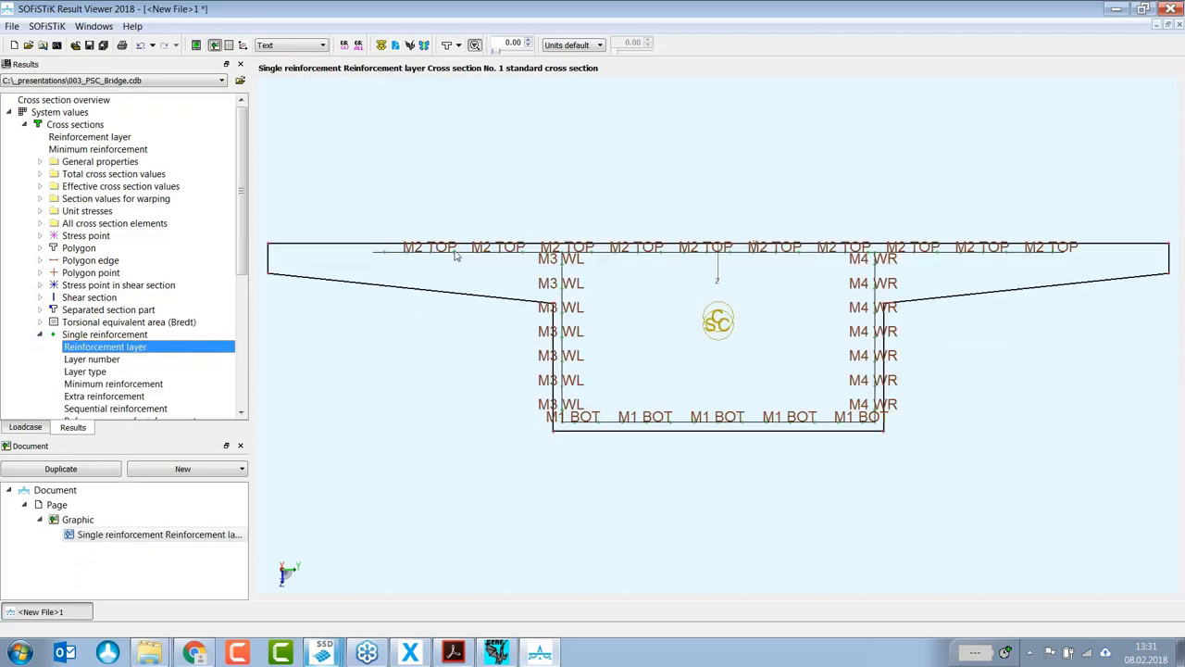
click(112, 360)
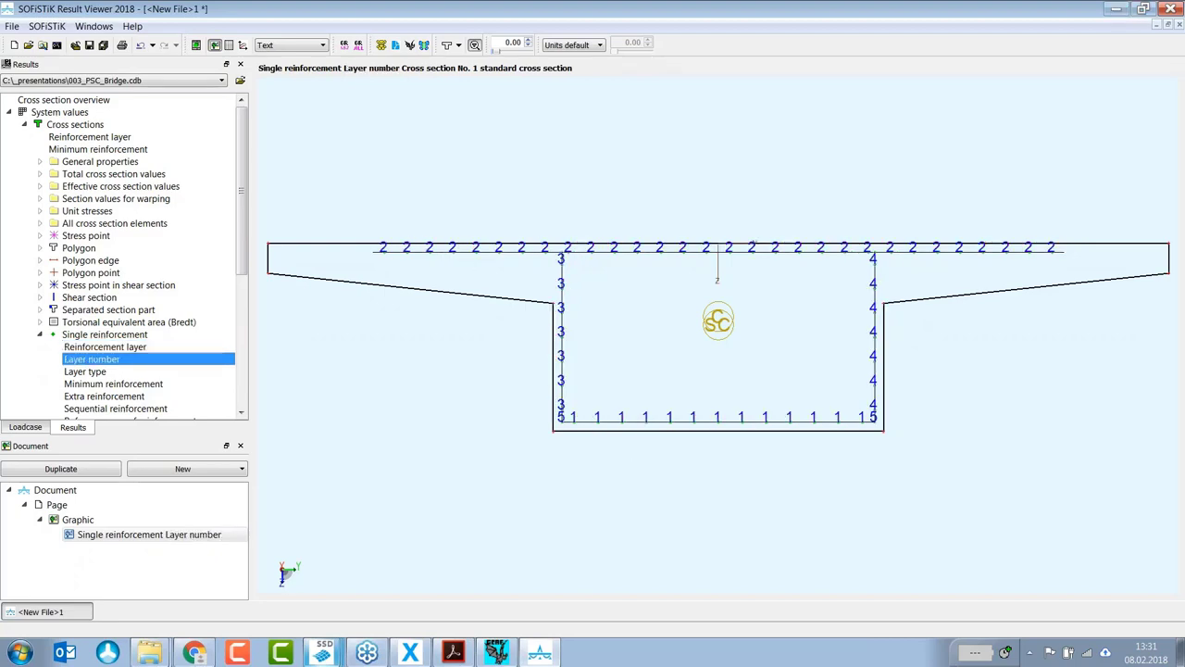
Step: Switch back to WinGraf and display the beam elements' Longitudinal Reinforcements Lay. 1, followed by Lay. 2
click(454, 652)
click(454, 653)
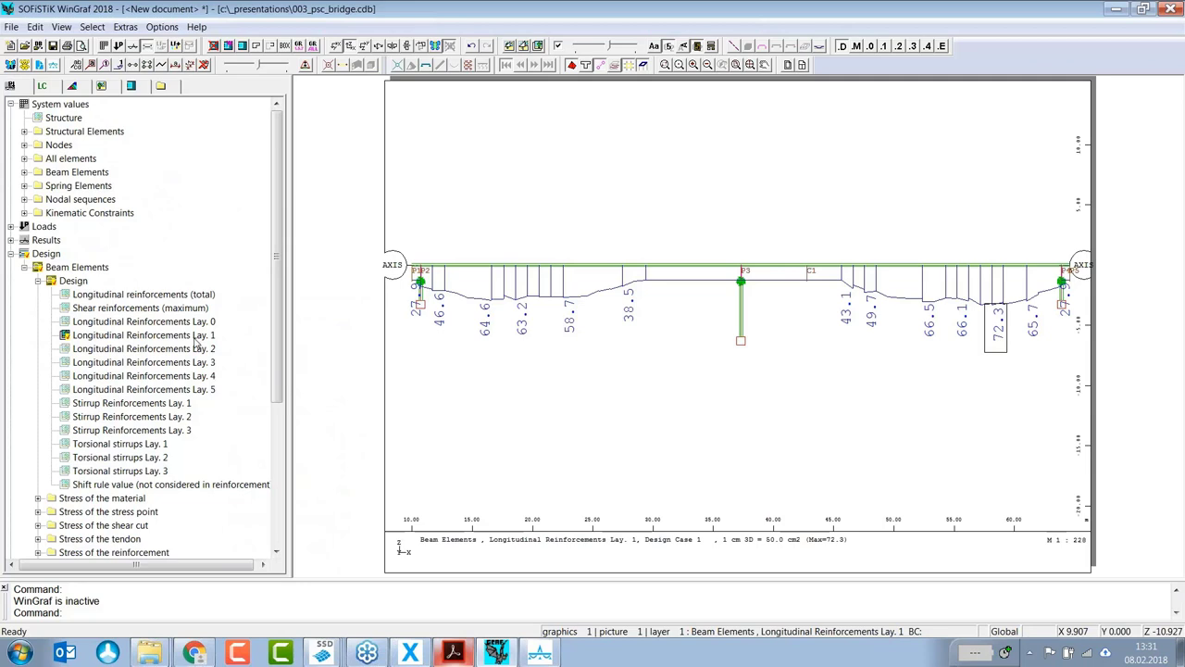
click(196, 336)
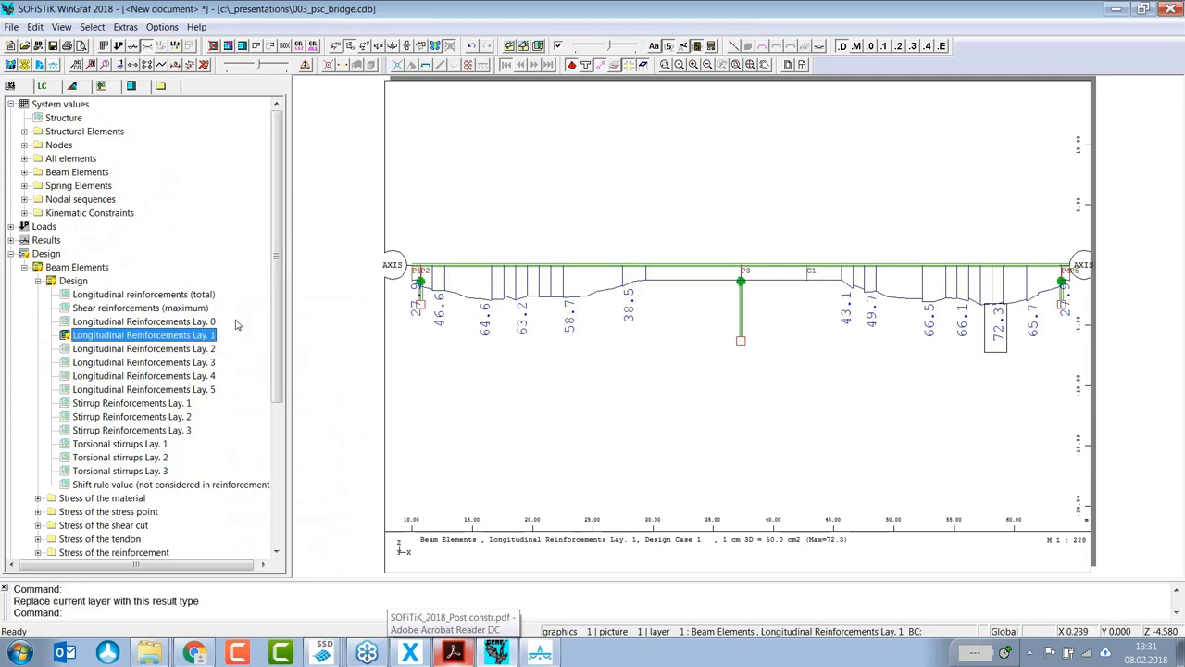
click(198, 349)
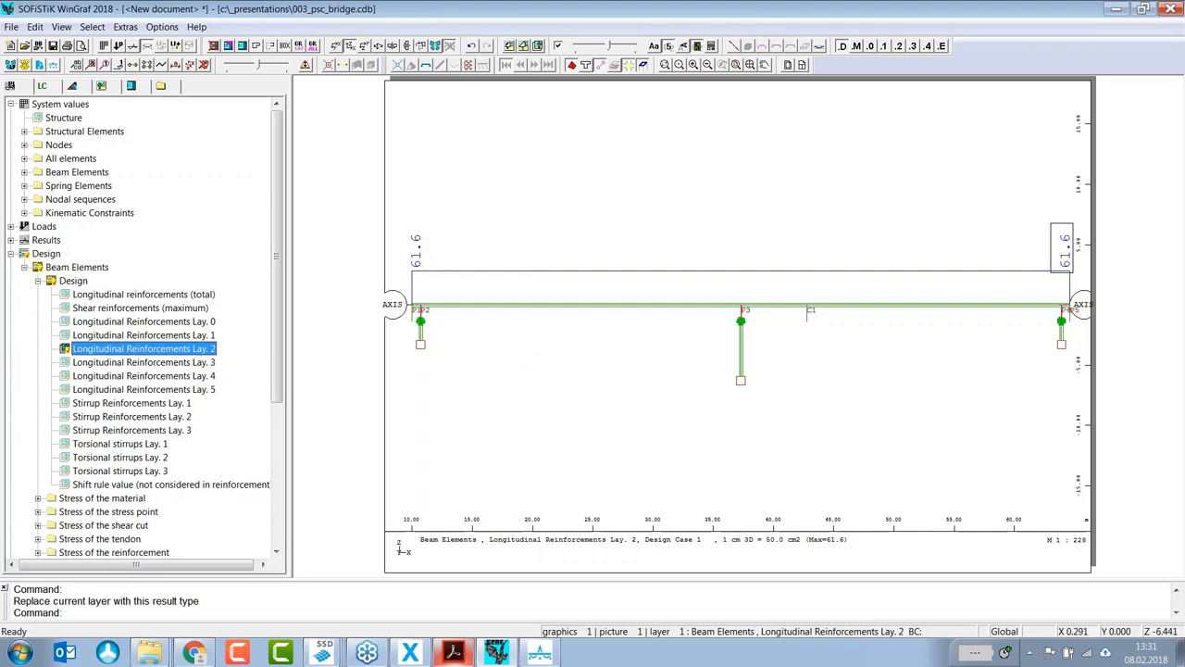
Step: Display the beam elements' Stirrup Reinforcements Lay. 1, 2 and 3 in turn, finishing back on Lay. 1
click(175, 405)
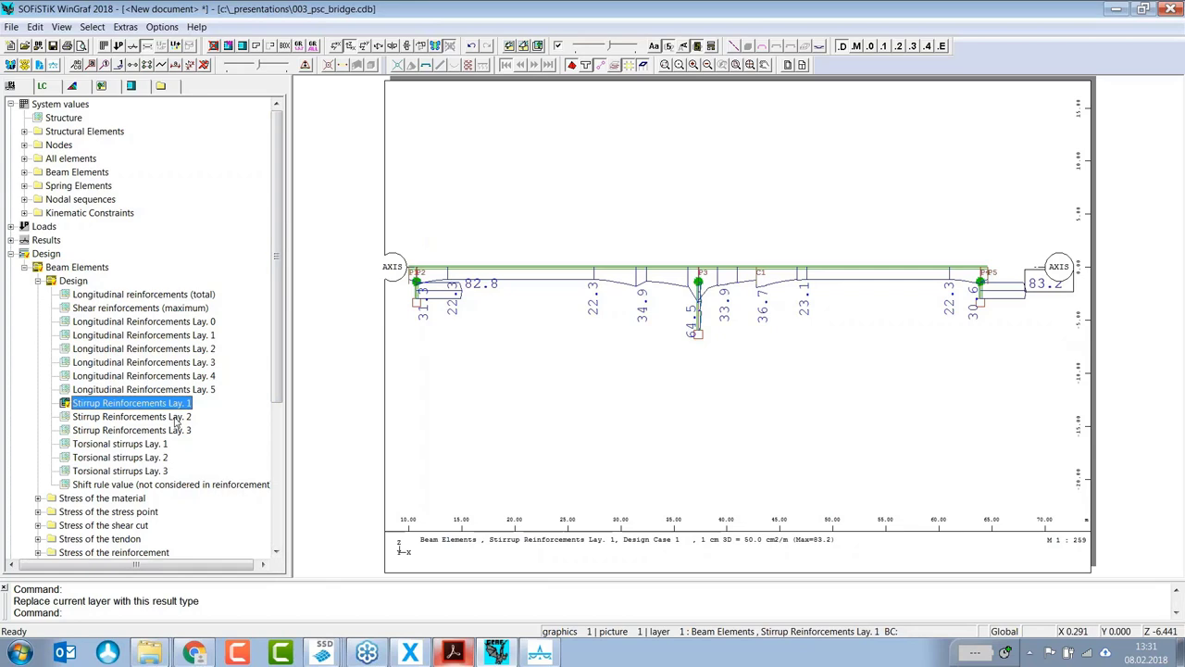
click(175, 420)
click(175, 430)
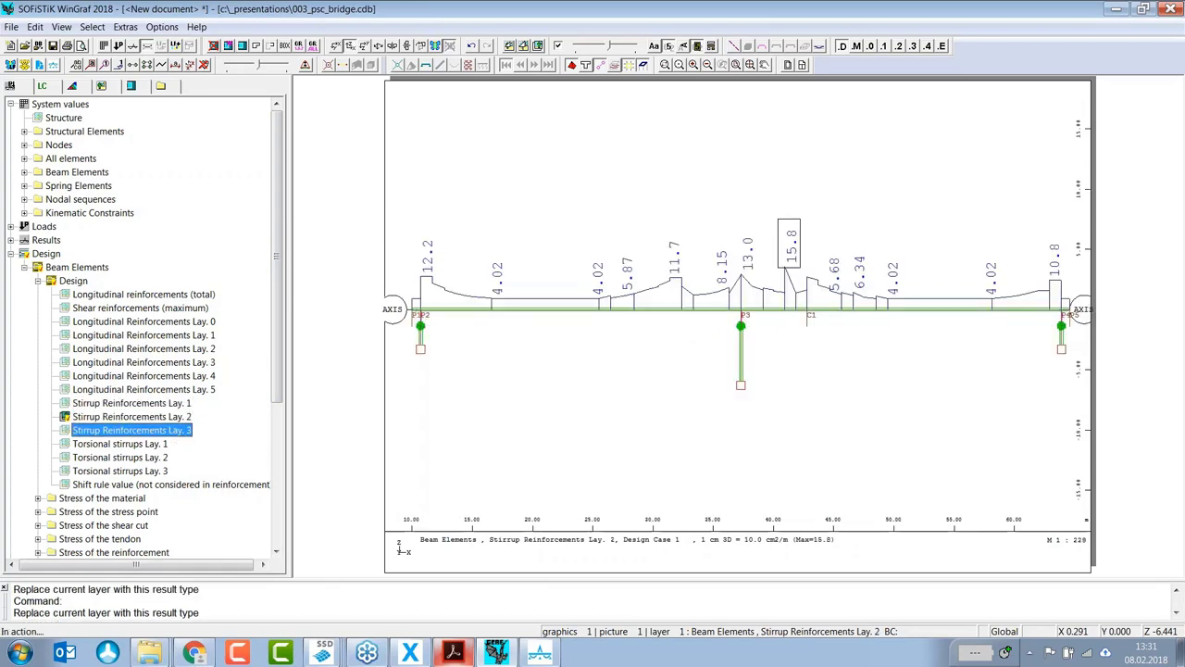
click(176, 405)
Step: Close WinGraf without saving the changes and switch to the PDF presentation in Adobe Acrobat Reader
click(1174, 8)
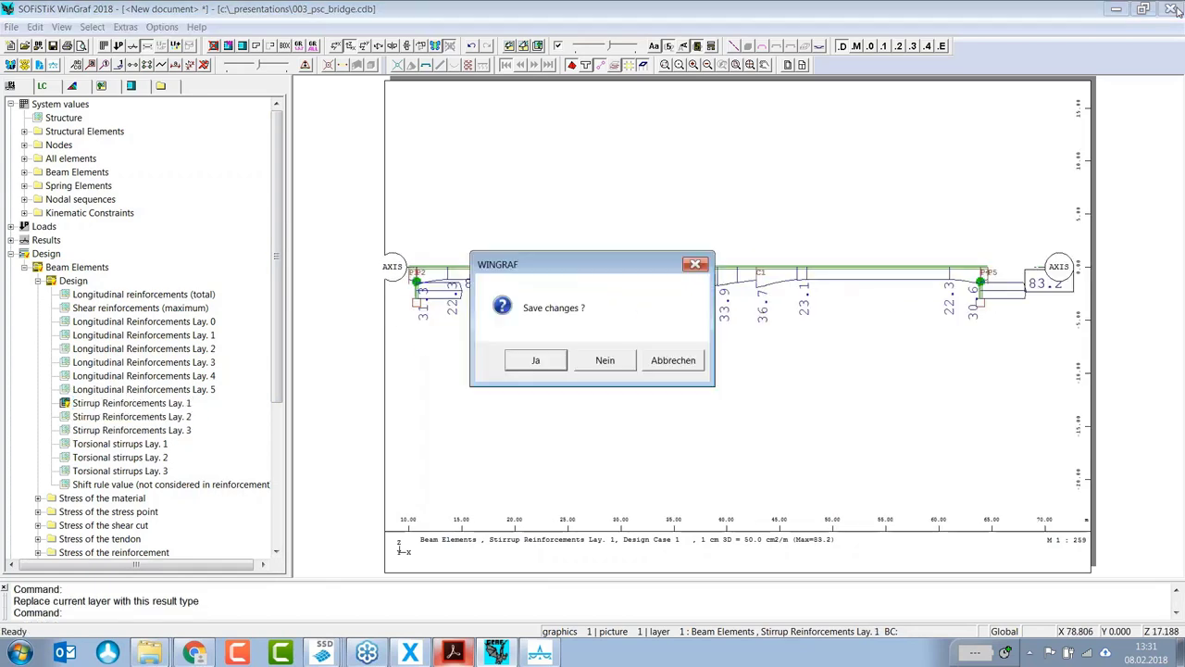
click(605, 361)
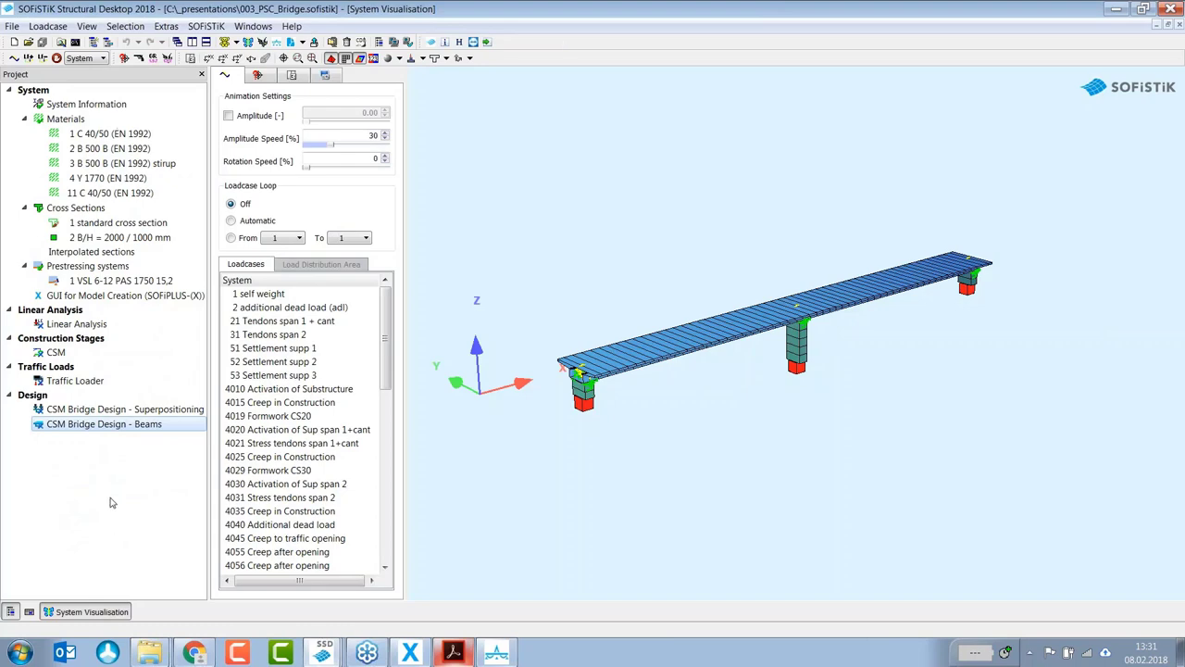
click(453, 654)
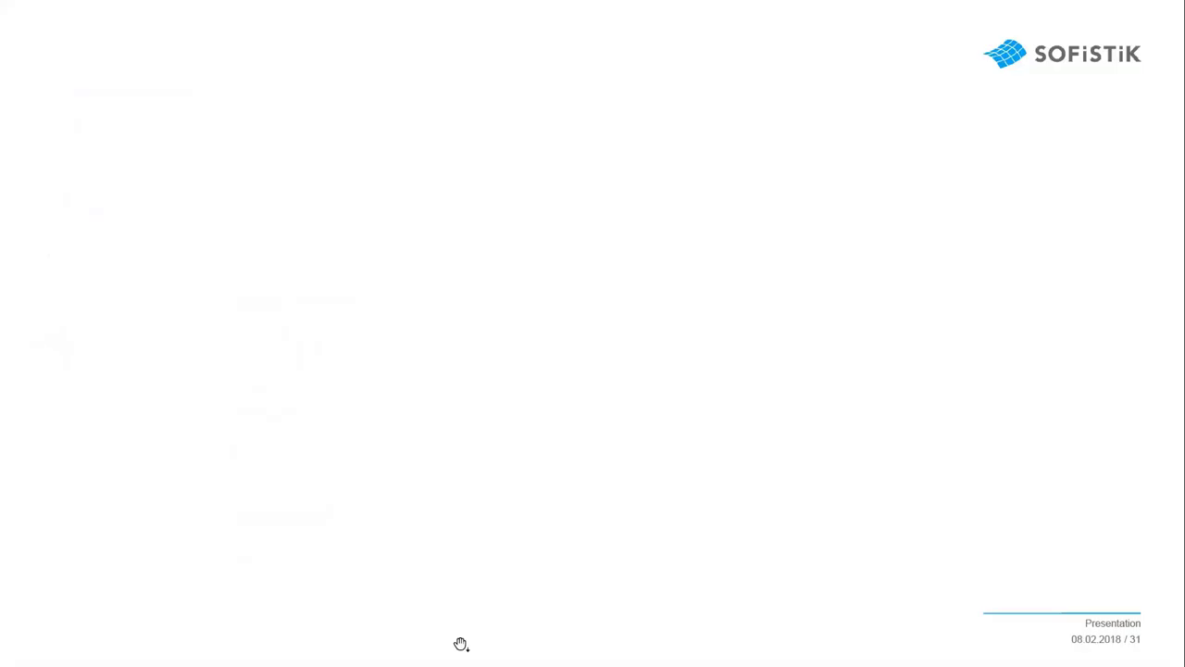